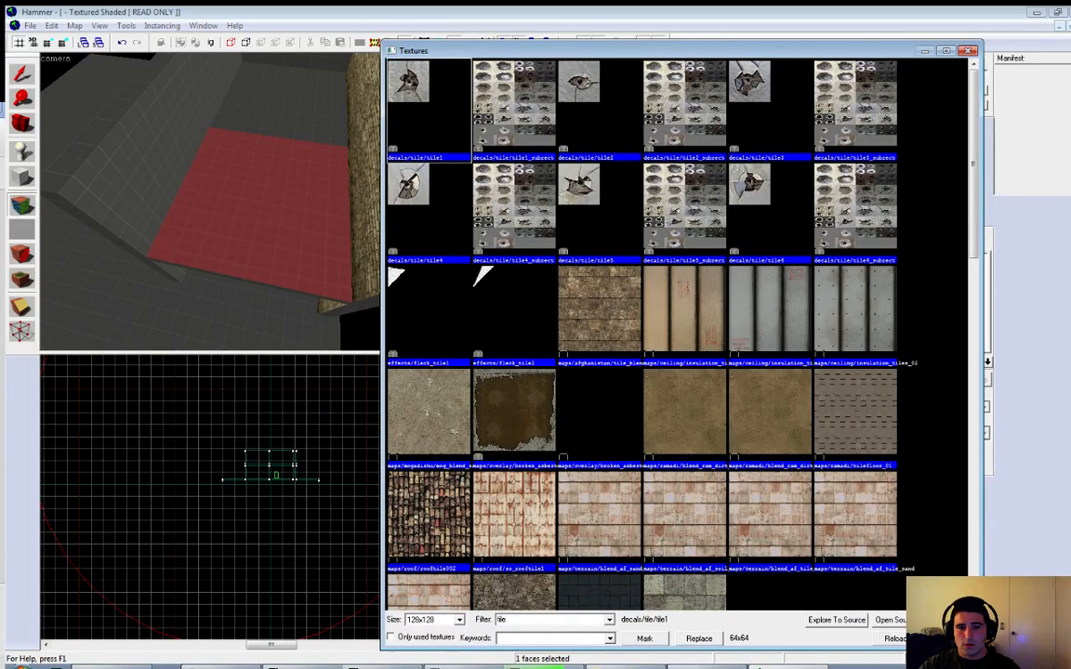
Apply the maps/afghanistan/tile_blend texture to both sections of the upper floor
double_click(621, 309)
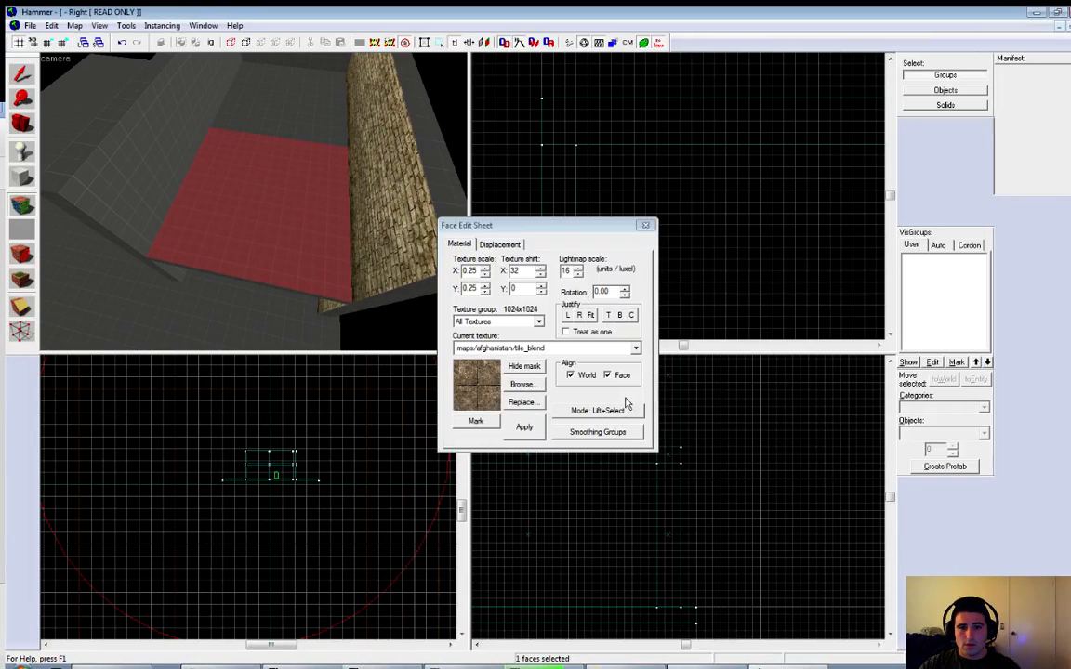
click(525, 426)
key(z)
key(w)
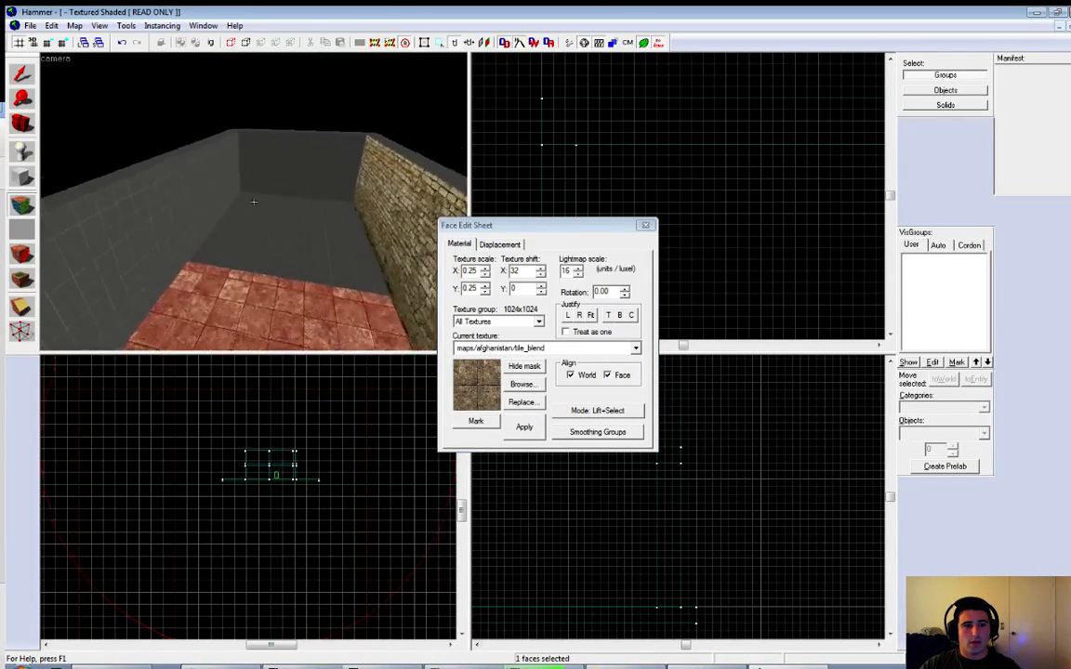
key(z)
right_click(218, 322)
key(z)
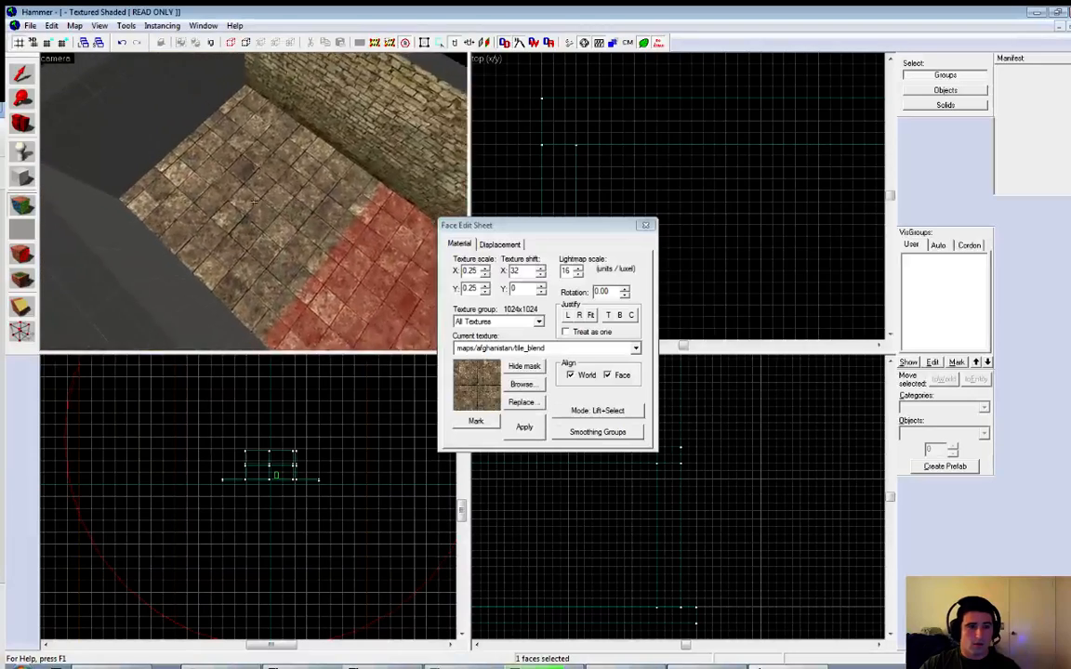
Justify the tile texture to the left and bottom edges of the far floor section, then return to object selection
key(z)
click(265, 204)
click(578, 316)
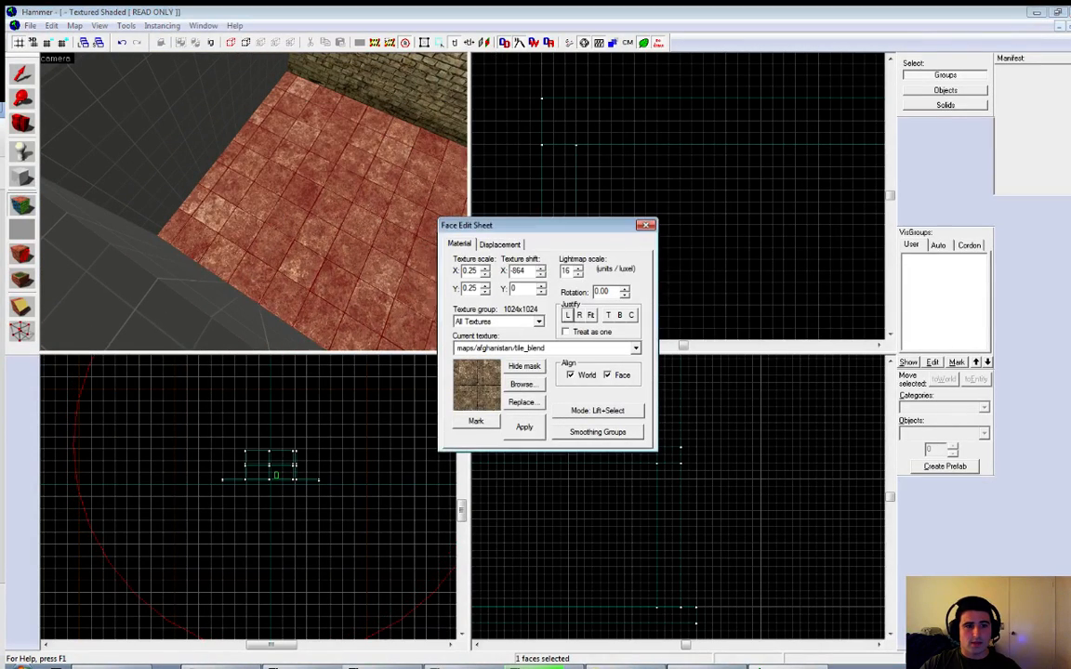
click(621, 316)
key(z)
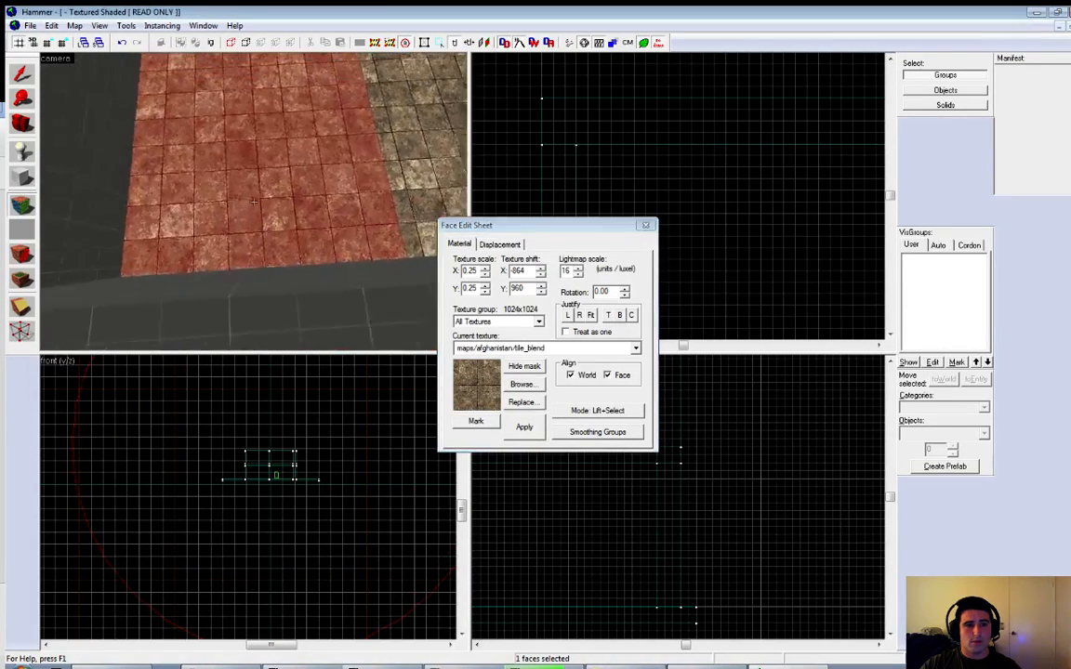
key(z)
key(z)
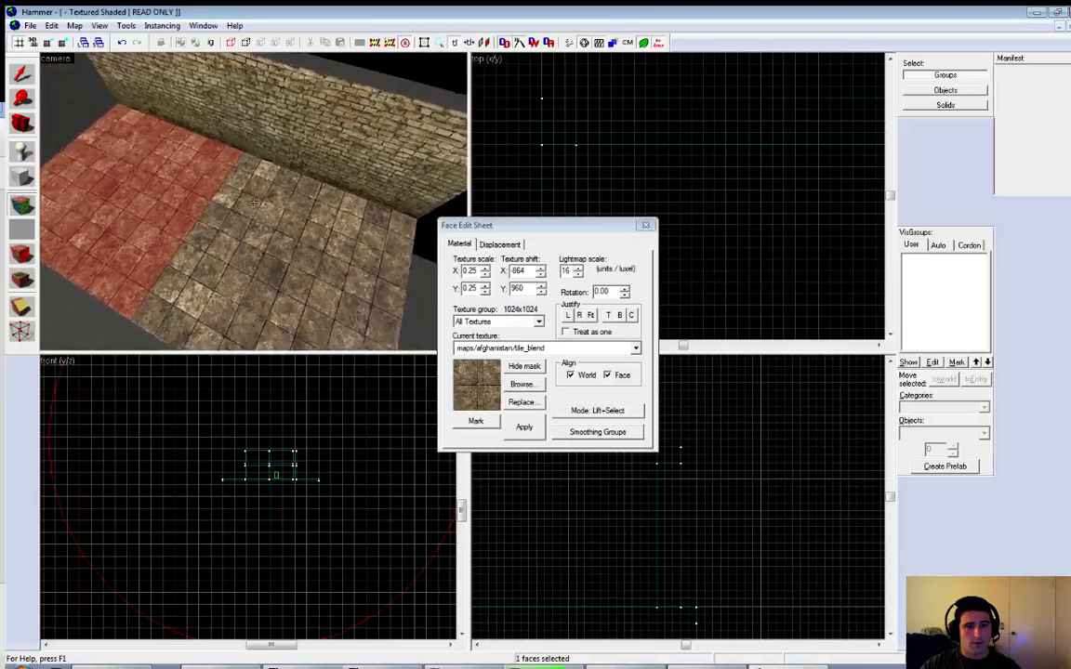
click(20, 78)
key(z)
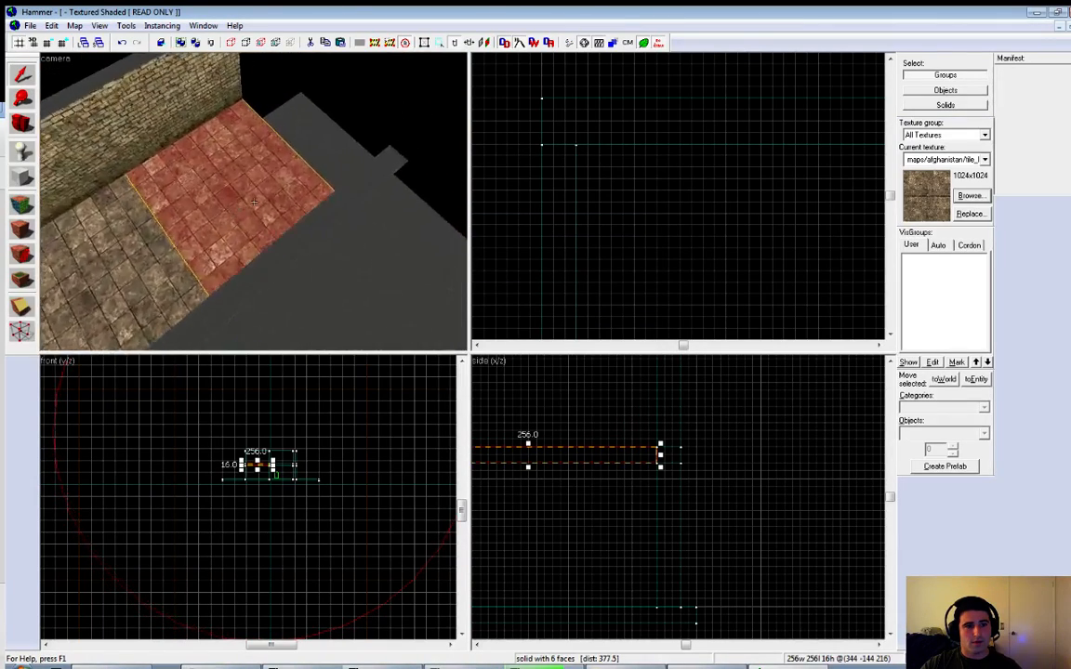
key(z)
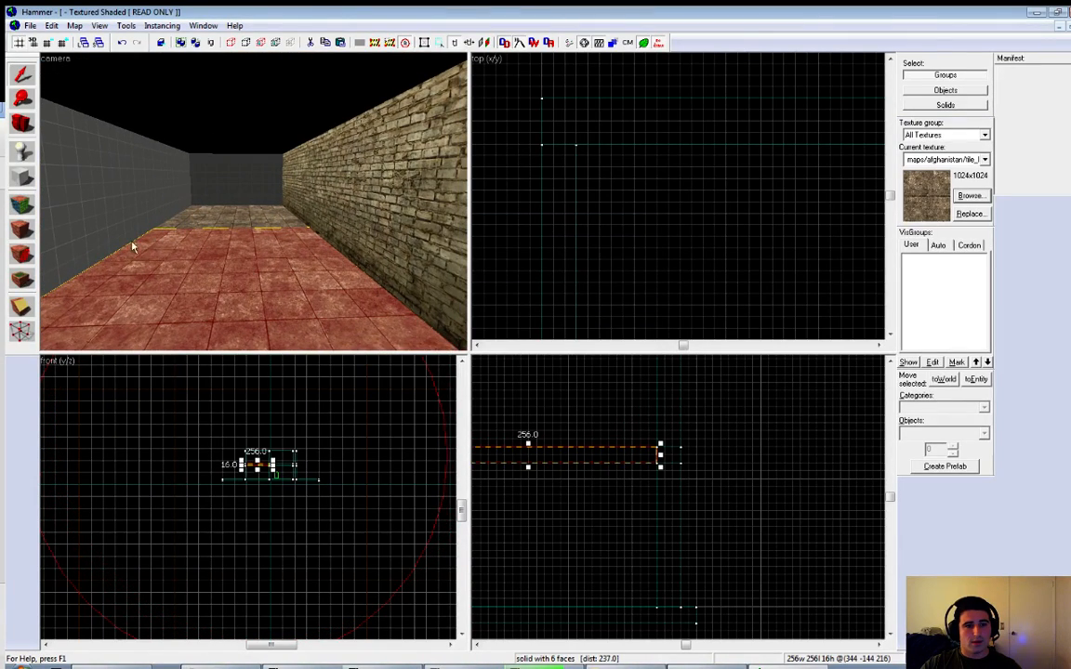
Copy the maps/afghanistan/afg_blendwall_02 brick texture from the textured wall onto the room's remaining inner wall faces
click(22, 208)
click(362, 195)
click(299, 182)
right_click(243, 182)
right_click(146, 183)
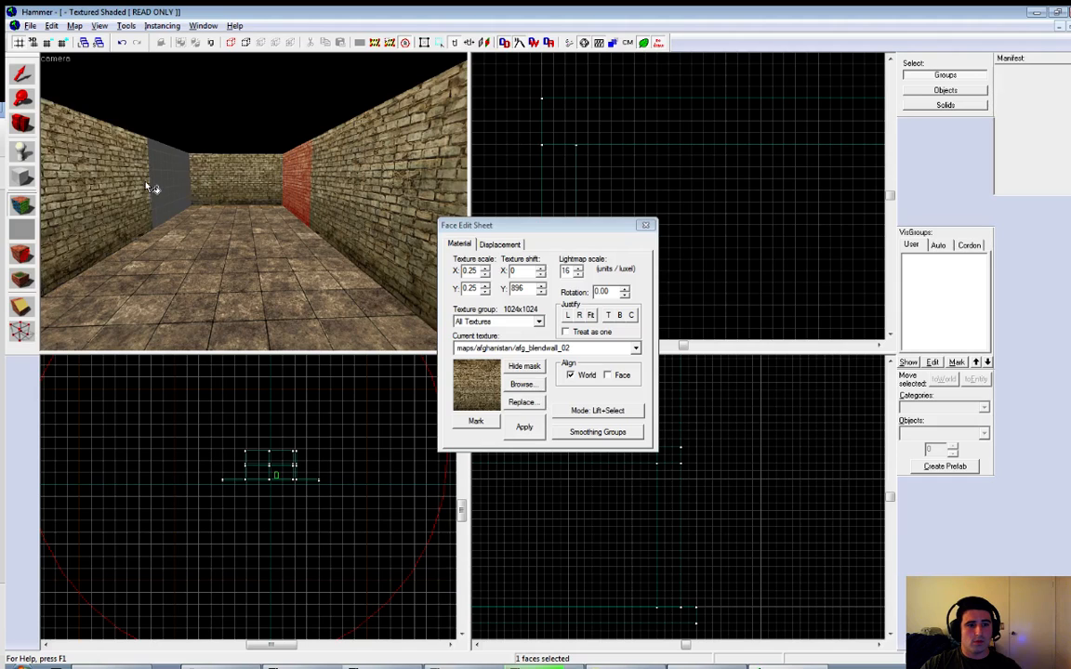
key(z)
key(z)
right_click(249, 181)
Examine the textured walls and floor of the upper room from outside and from its open end
key(z)
key(z)
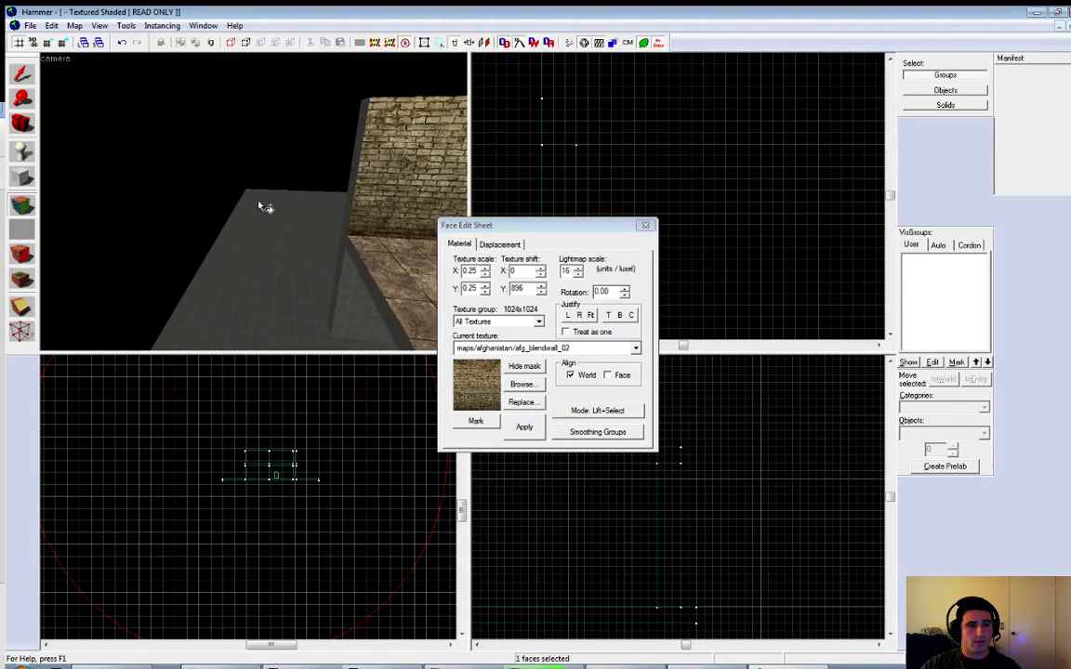
key(z)
key(s)
key(s)
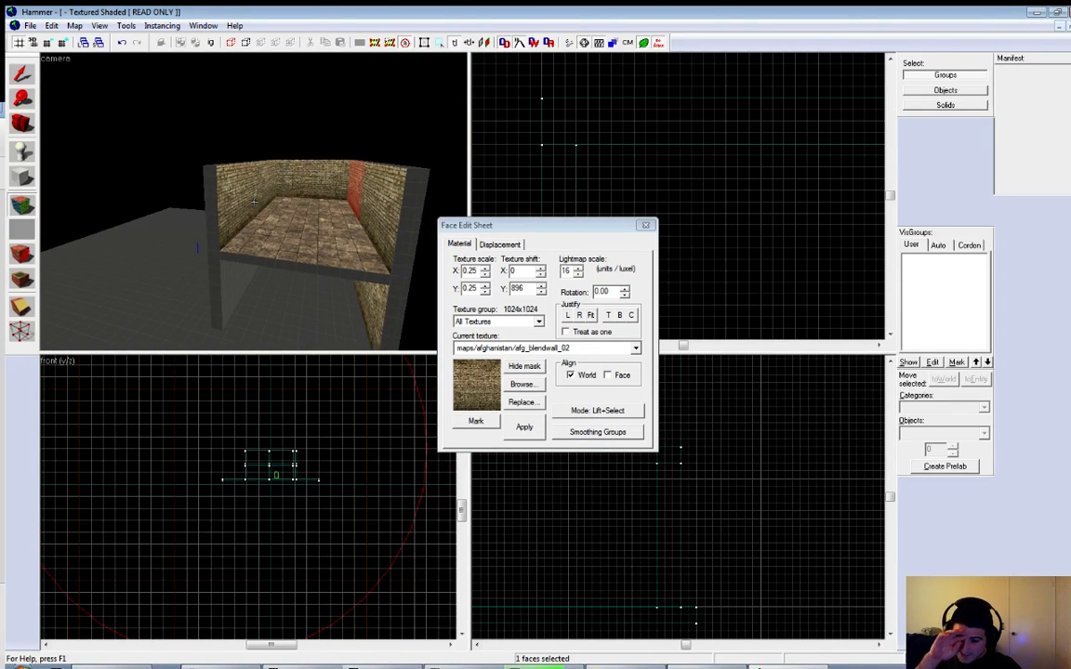
key(w)
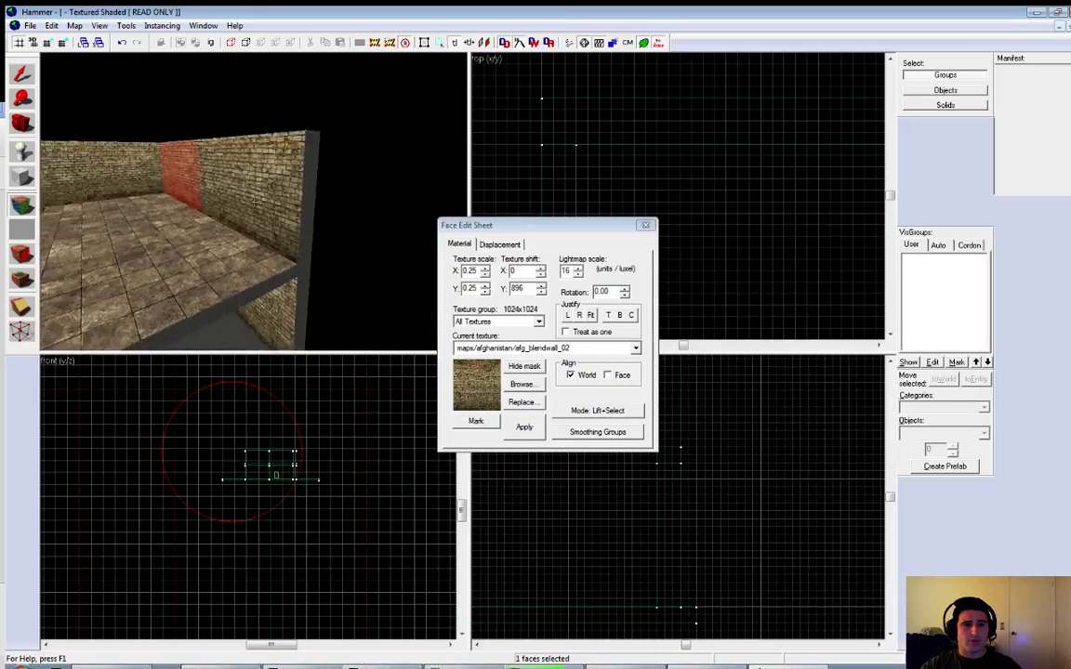
key(s)
key(d)
key(a)
key(w)
key(s)
key(w)
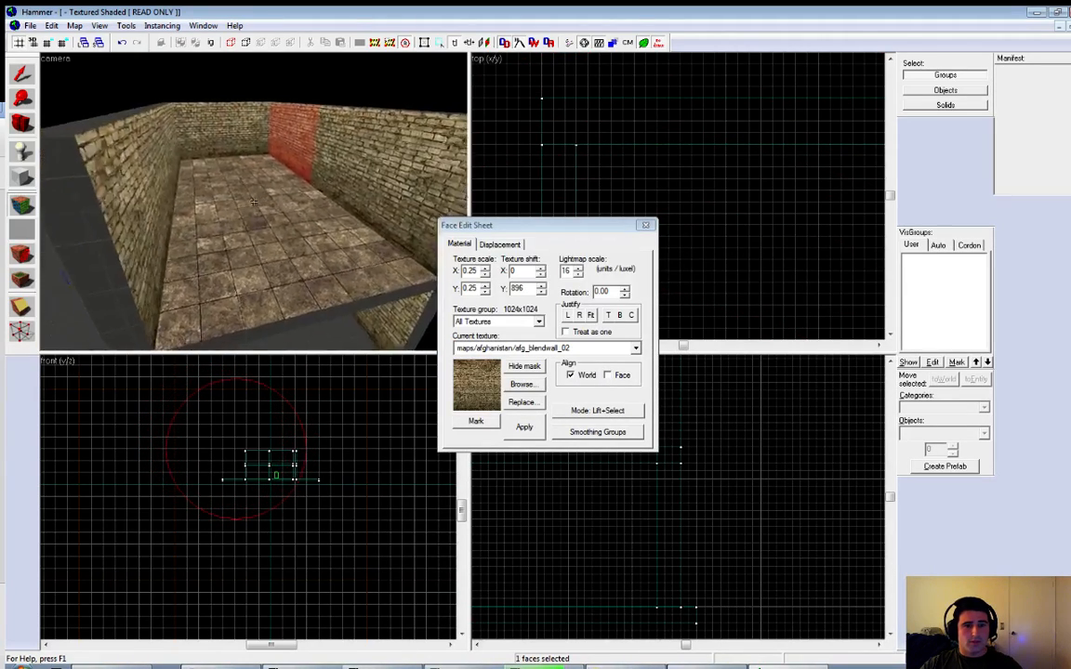
Select the large ground face and search the texture library for "floor" materials
key(w)
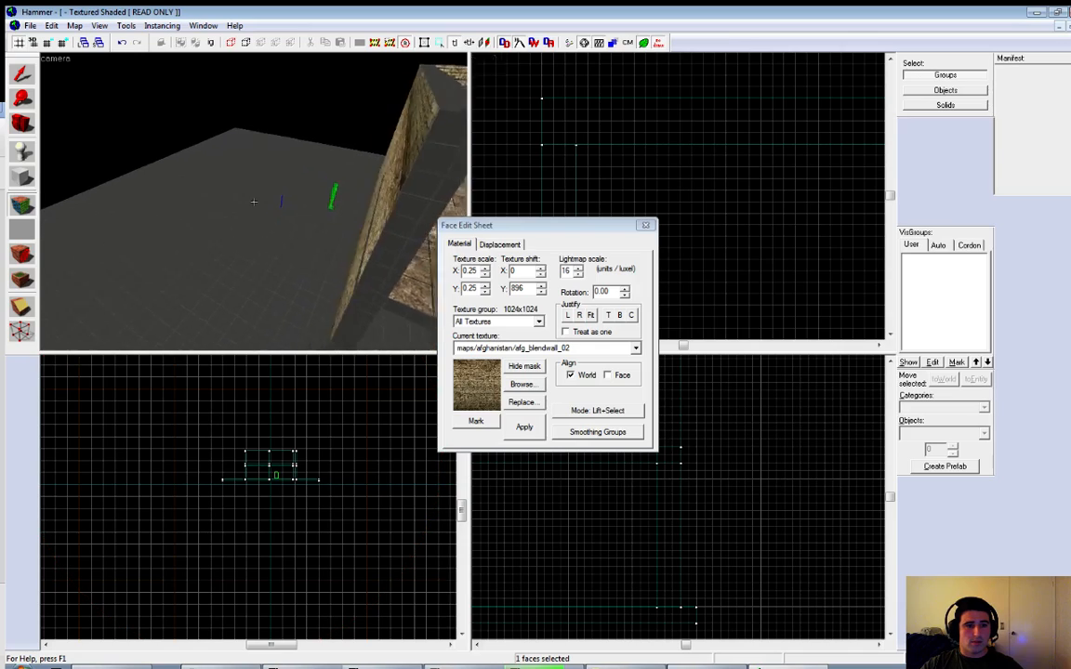
click(224, 202)
click(523, 385)
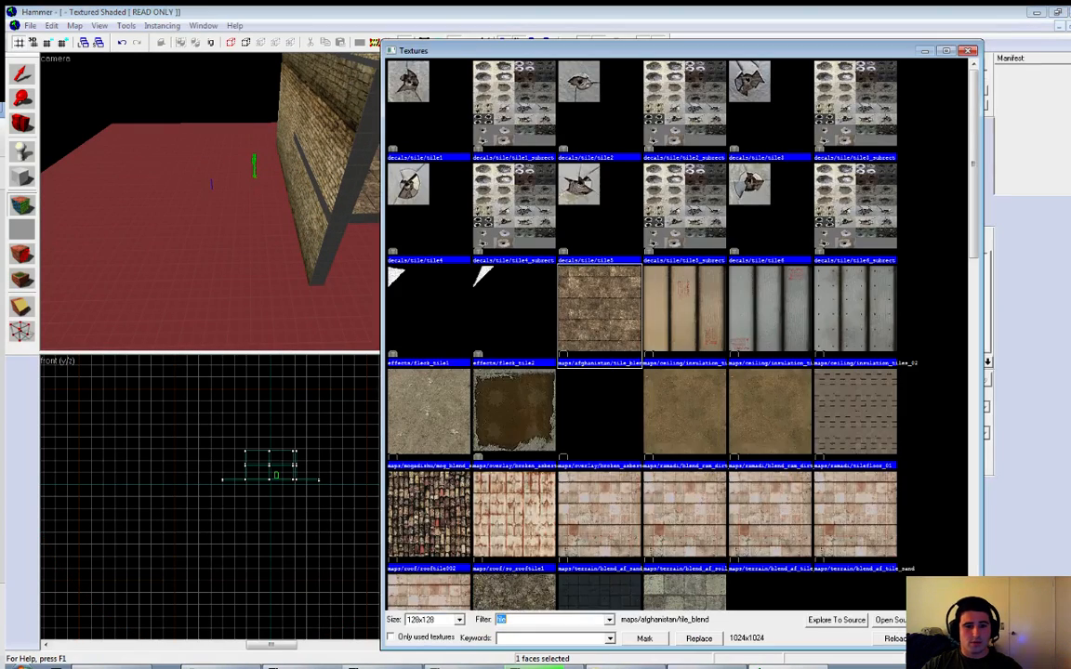
key(BackSpace)
text(floo)
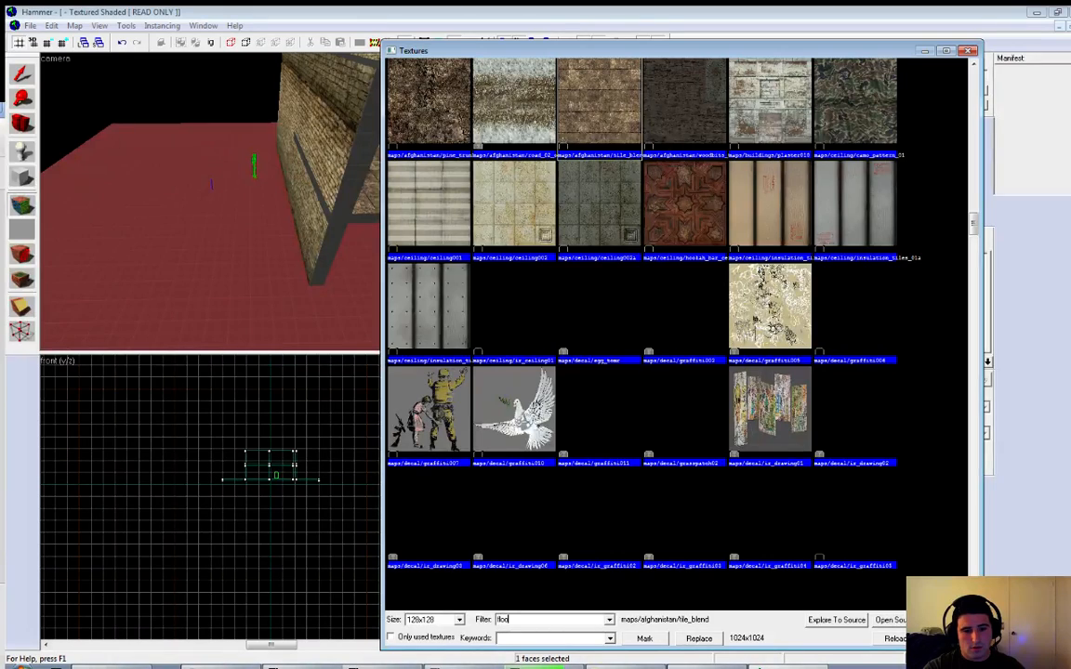
text(r)
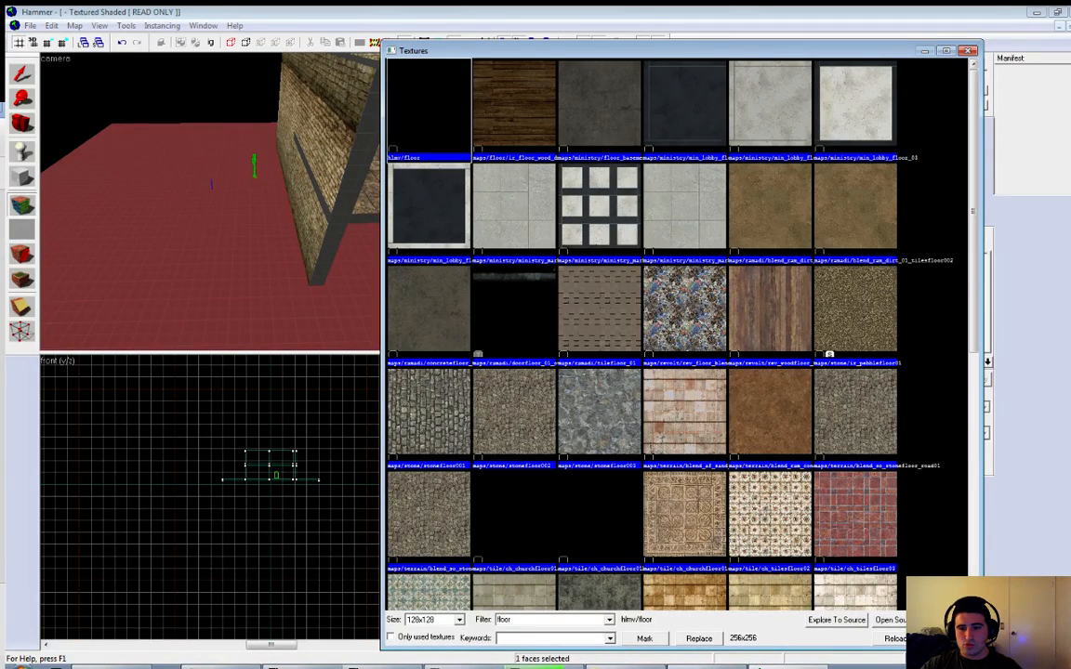
scroll(641, 334, down, 10)
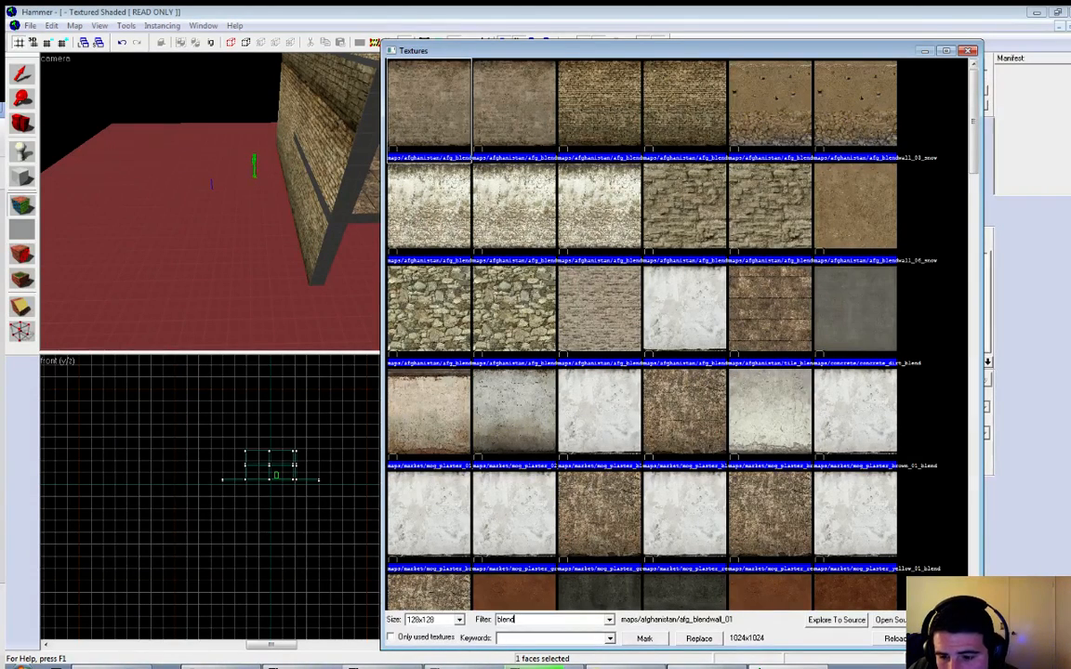
Find the maps/ramadi/blend_ram_dirt_01 texture among the "blend" materials and apply it to the ground face
scroll(642, 326, down, 3)
scroll(641, 326, down, 2)
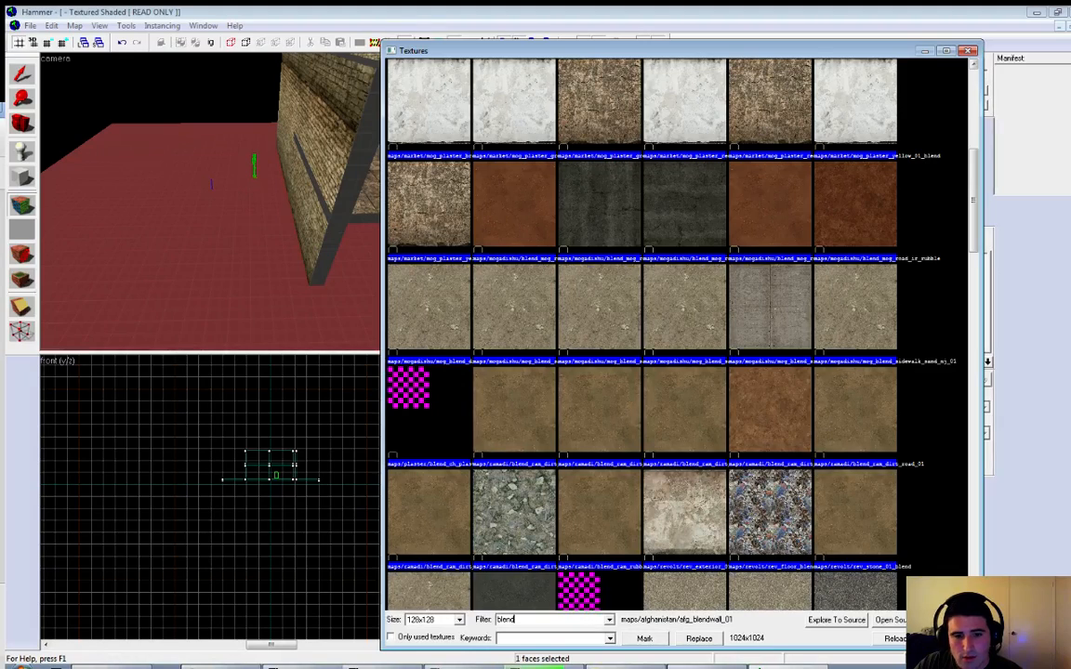
double_click(514, 409)
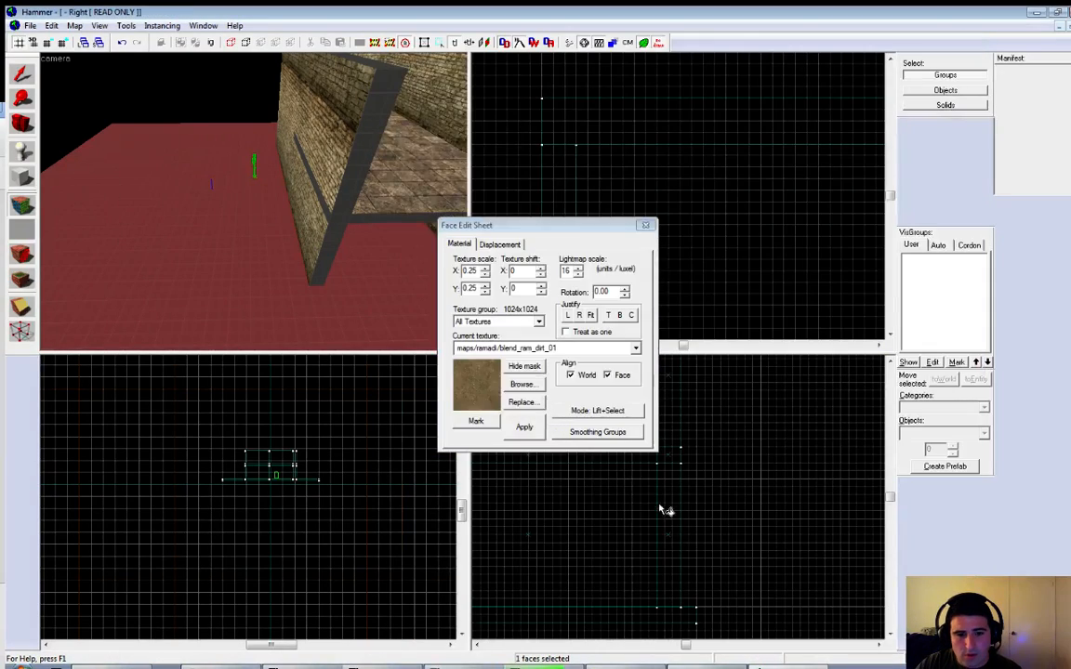
click(526, 430)
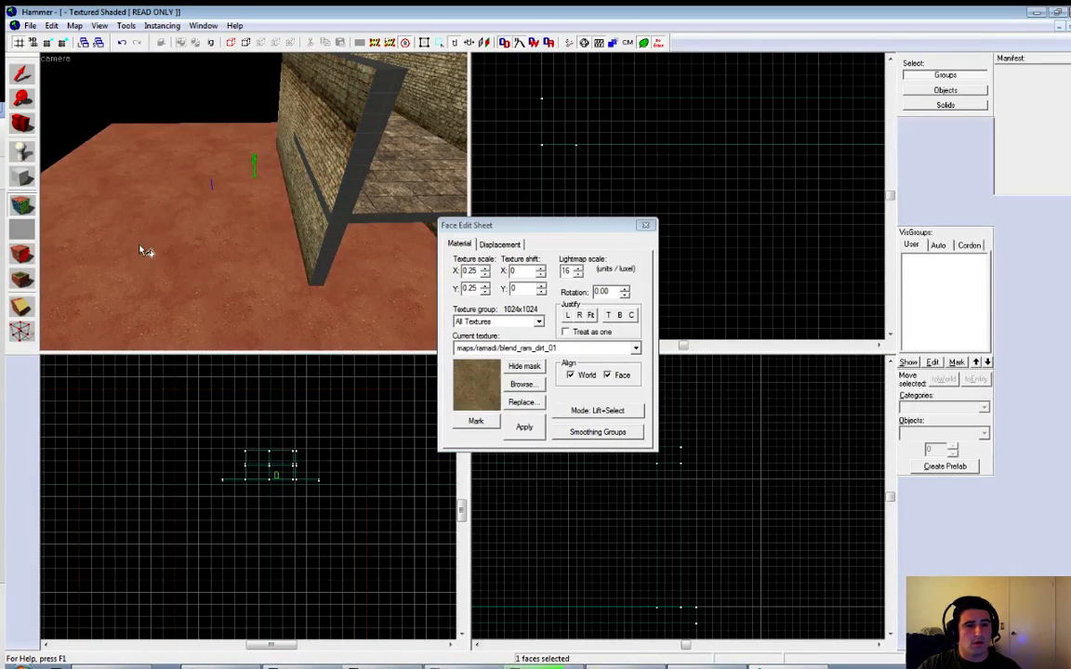
Apply a light beige maps/road/blend_road_01b texture to the ground face and close the face editor
click(521, 384)
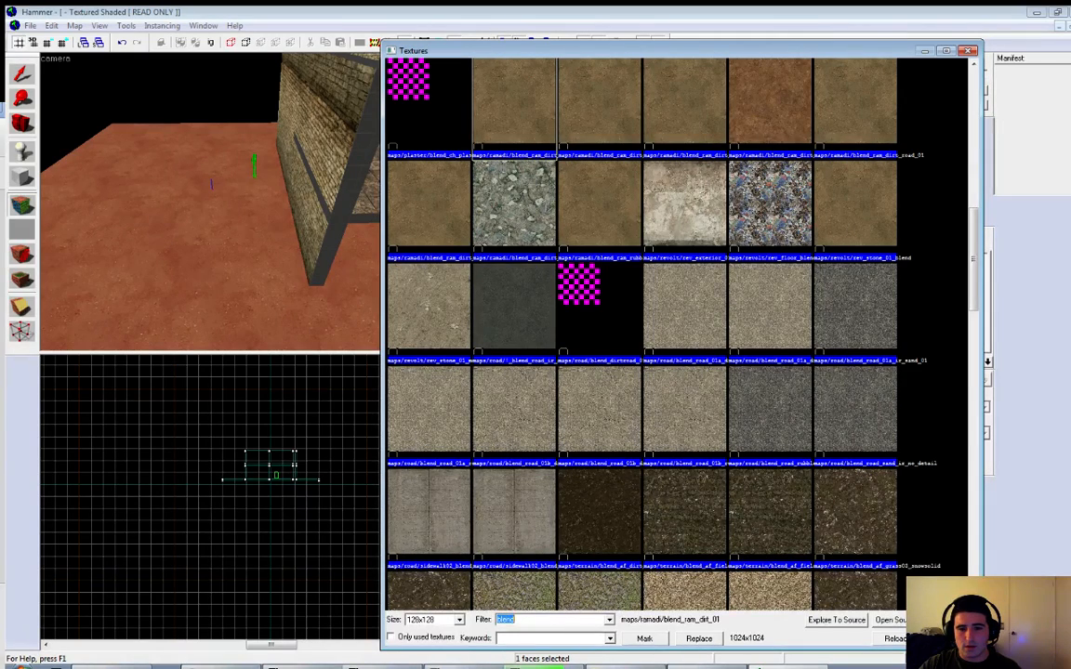
double_click(700, 421)
click(524, 427)
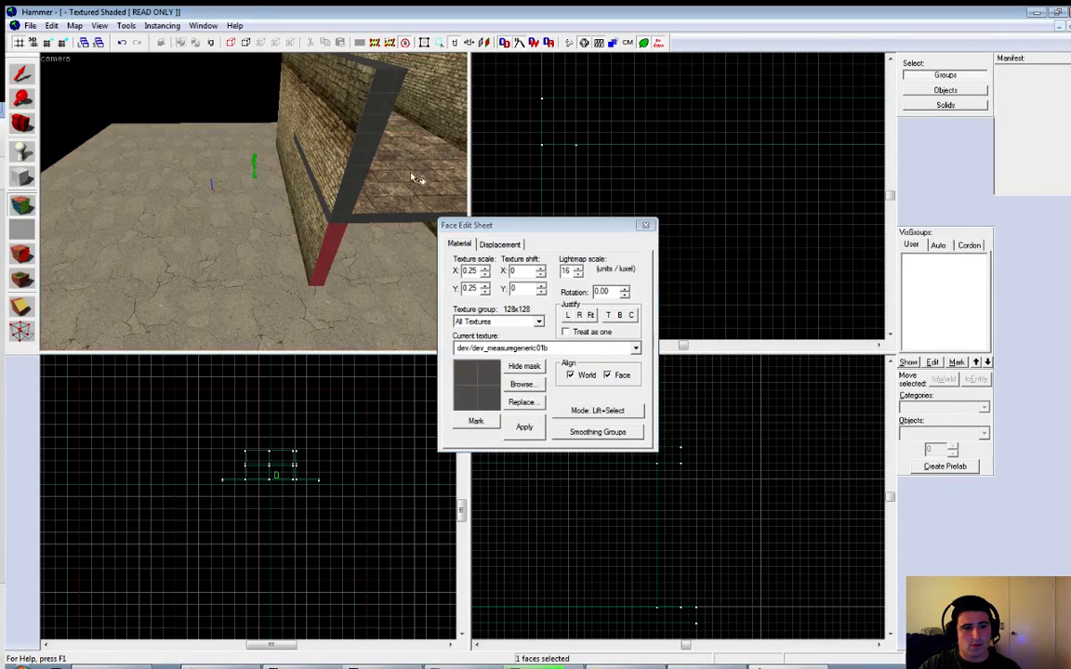
click(237, 206)
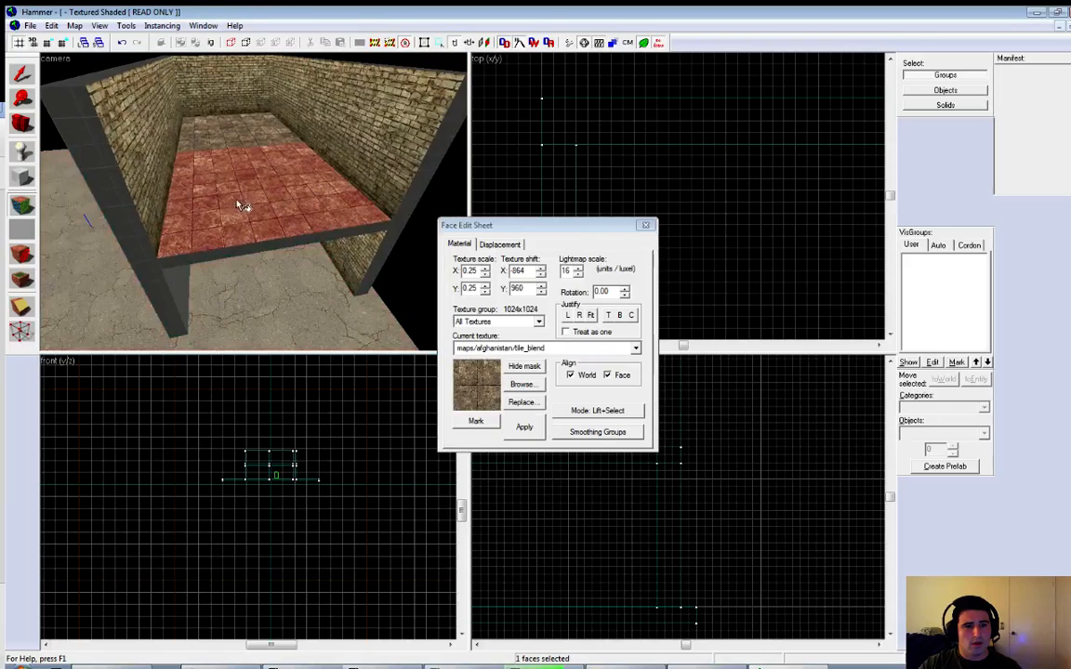
click(645, 225)
Apply the tools/toolsnodraw texture to the top face of the near section of the wall beside the open ground
key(z)
key(a)
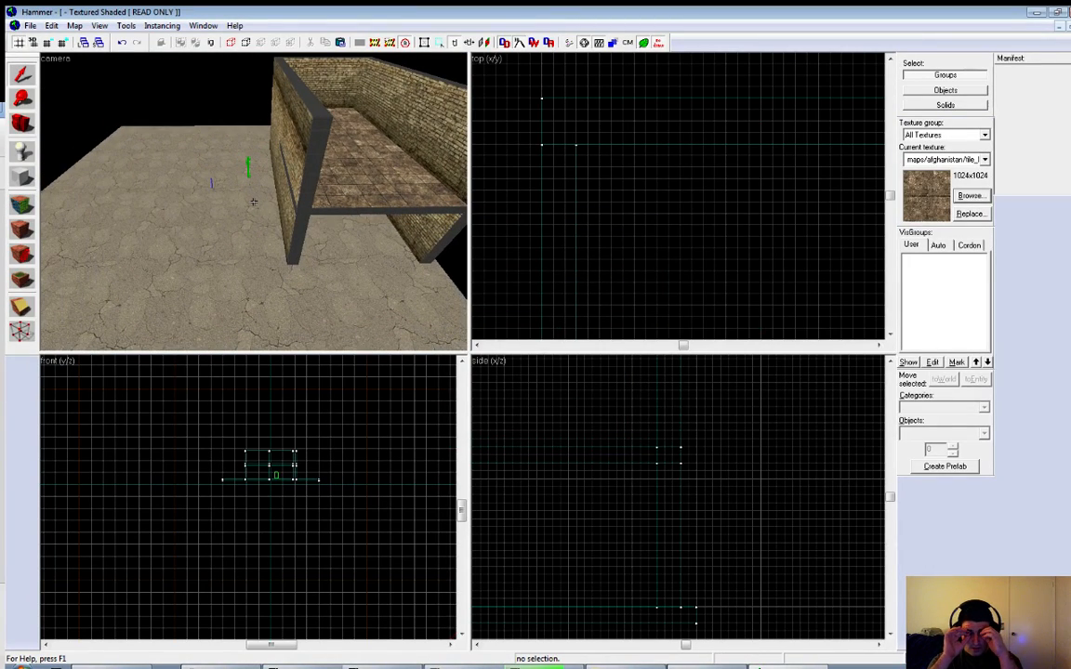
key(d)
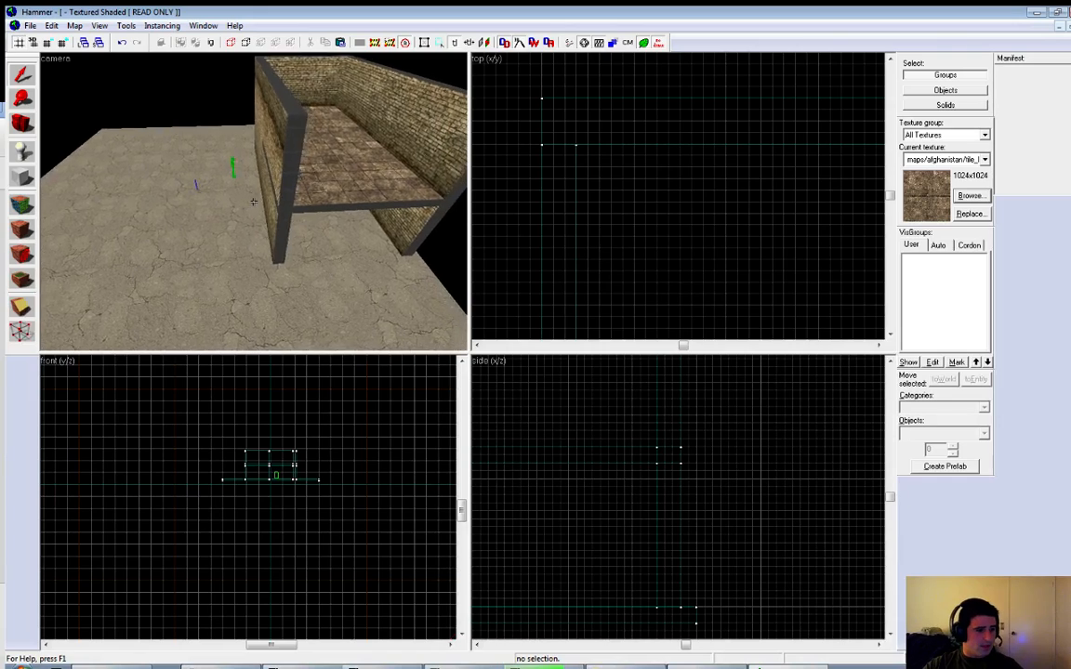
key(w)
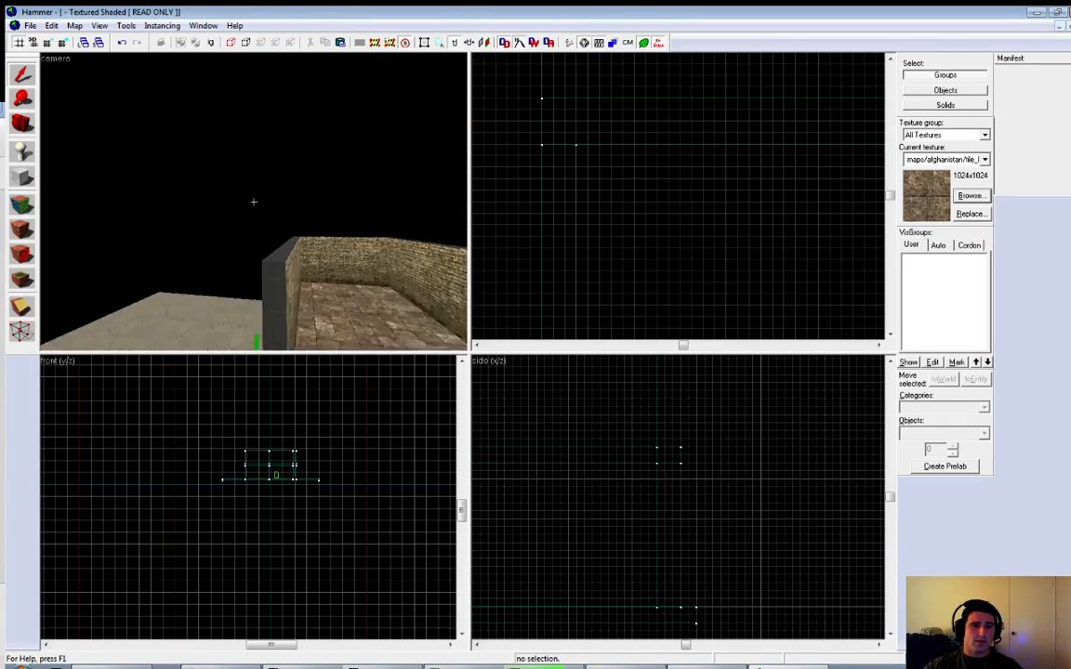
key(z)
click(21, 228)
click(263, 239)
key(z)
click(240, 227)
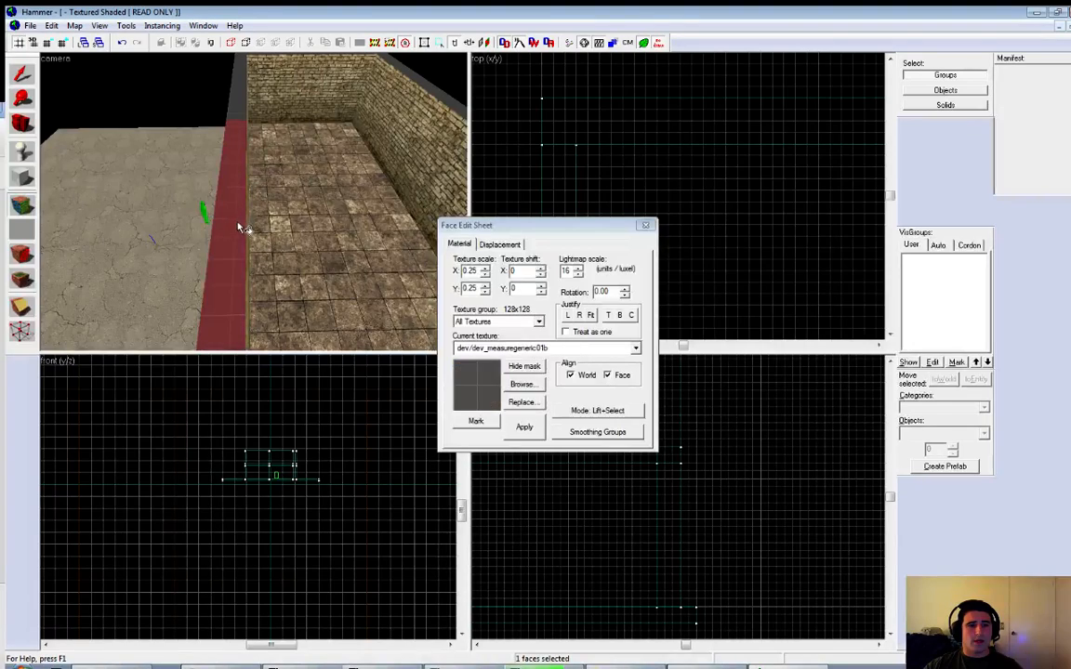
click(522, 384)
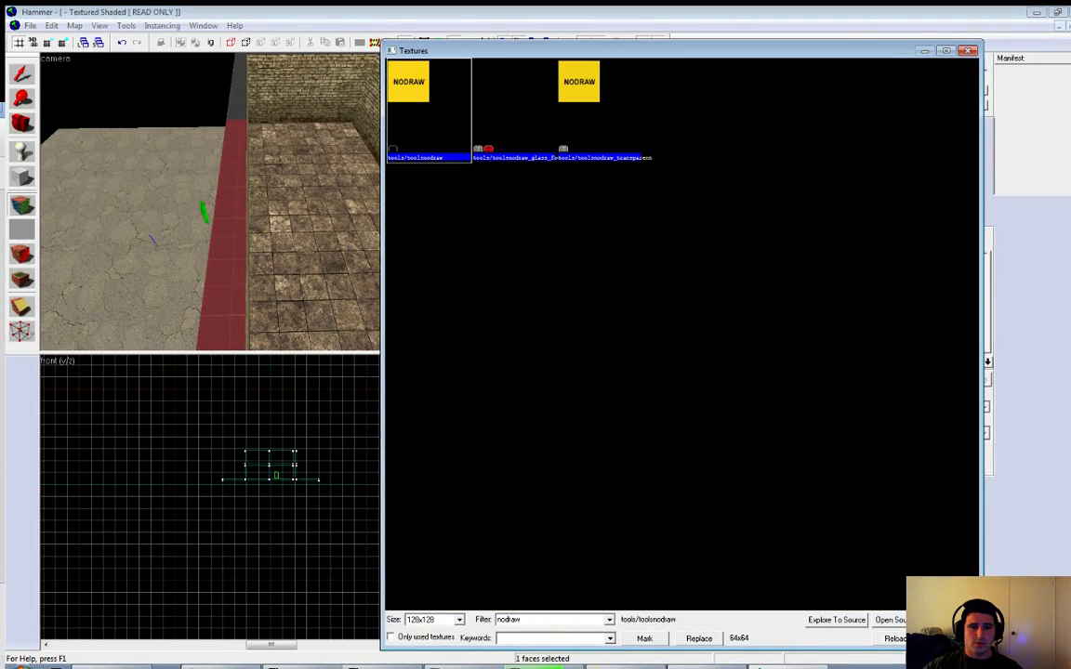
double_click(408, 102)
click(524, 425)
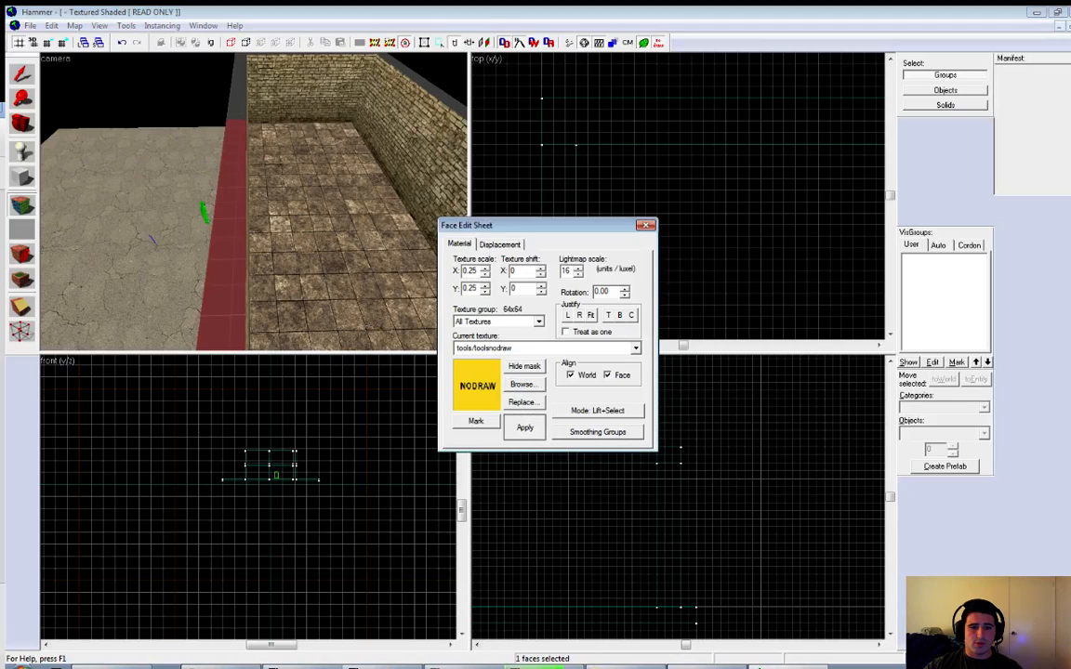
click(28, 67)
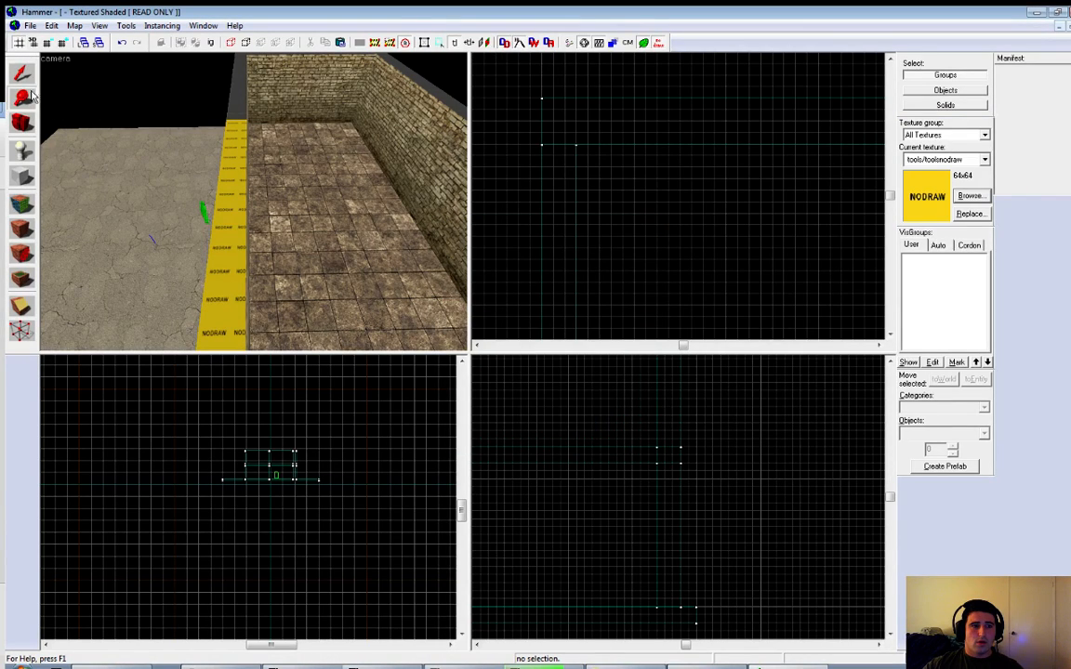
Select the far floor section and the far wall section in turn to inspect the separate blocks
click(251, 97)
key(z)
key(d)
key(z)
click(254, 232)
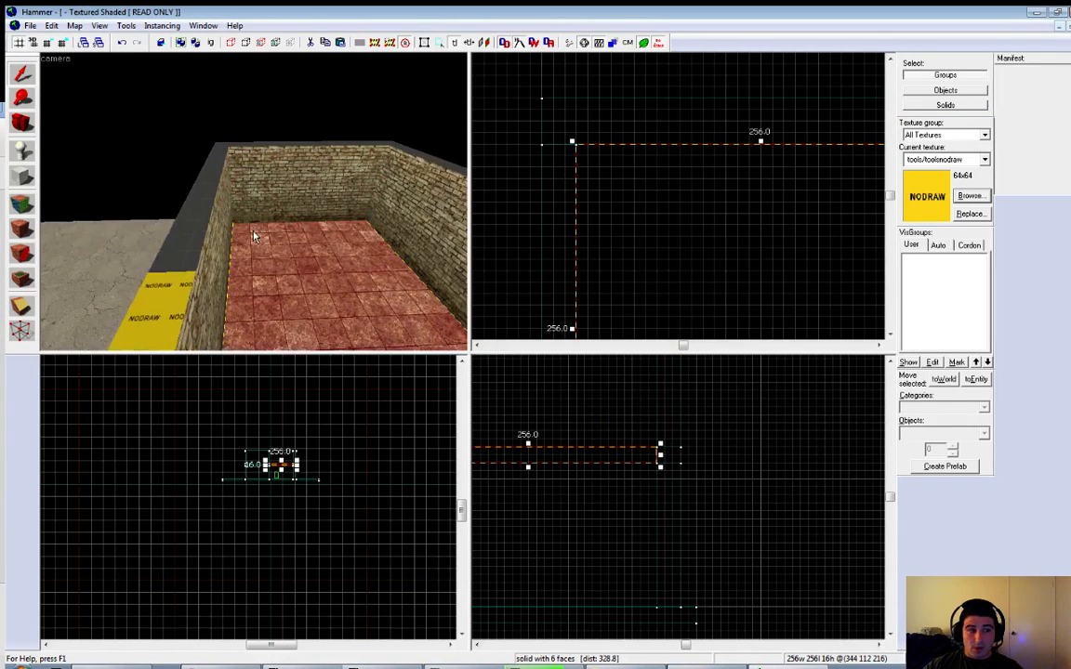
key(z)
key(s)
key(w)
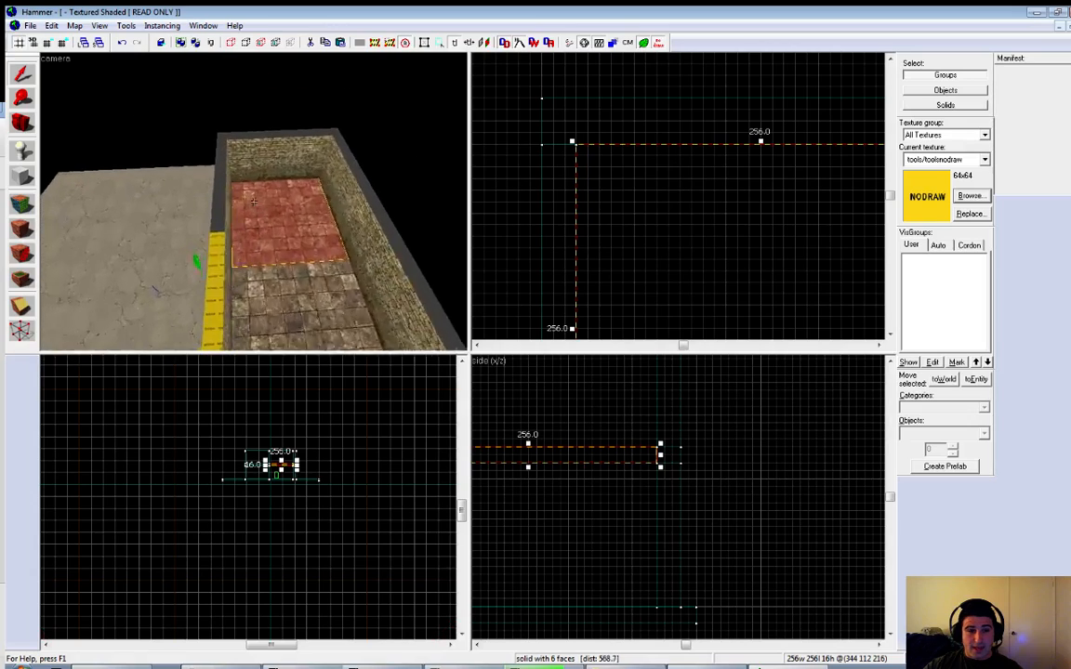
click(253, 203)
key(z)
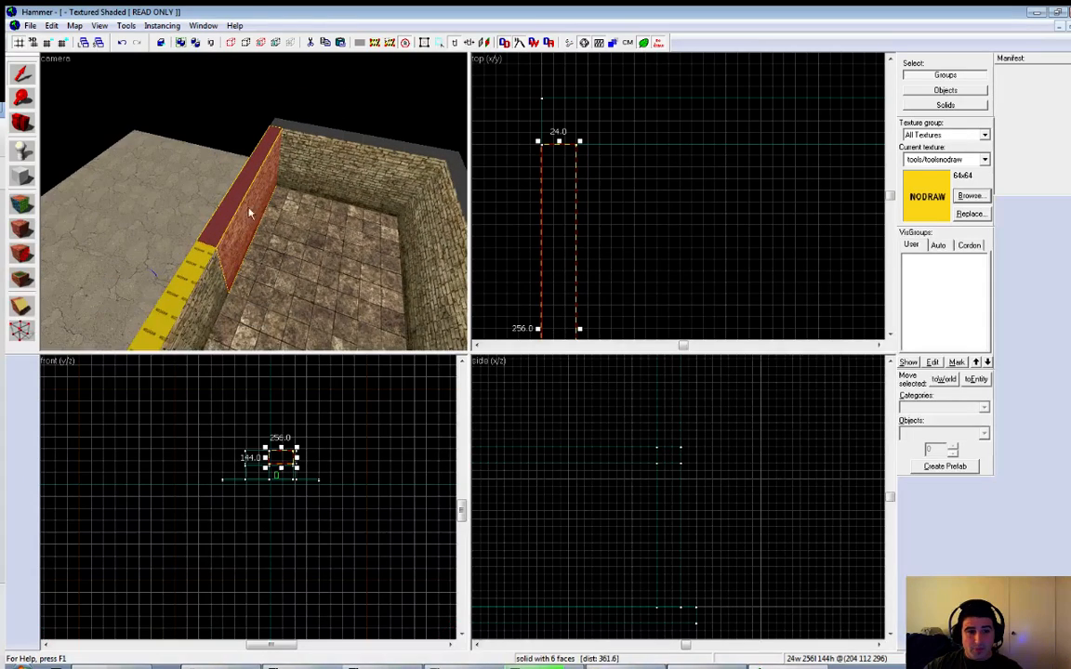
Open the face editor and examine the nodraw and untextured top faces of the wall beside the open ground
click(21, 202)
click(207, 191)
click(247, 240)
key(z)
key(z)
click(221, 202)
key(z)
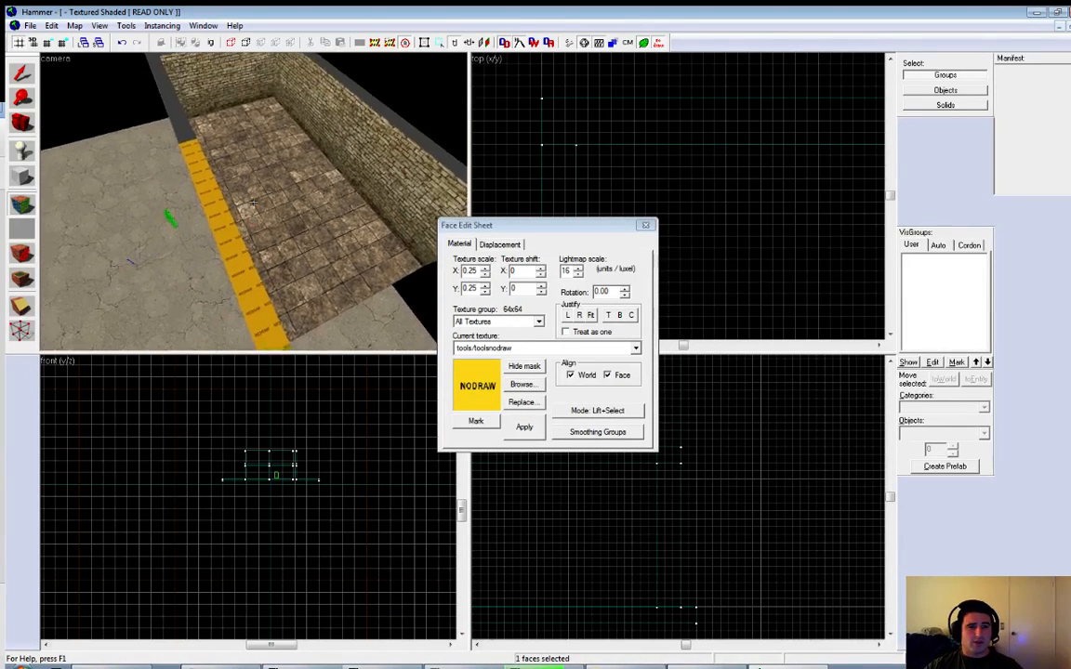
key(s)
key(w)
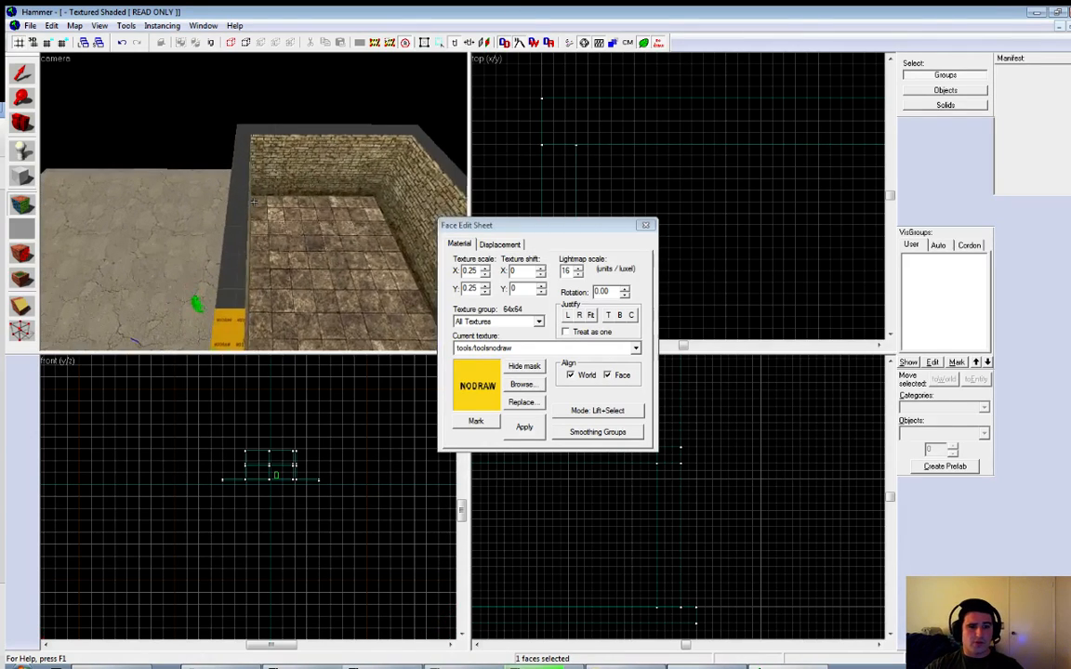
key(w)
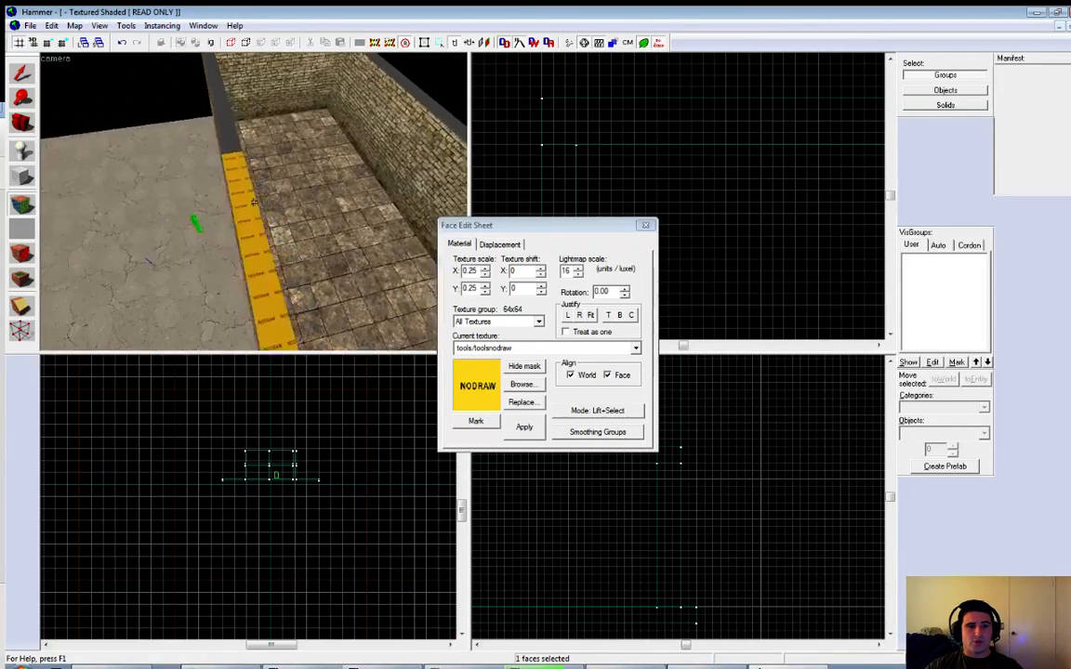
key(d)
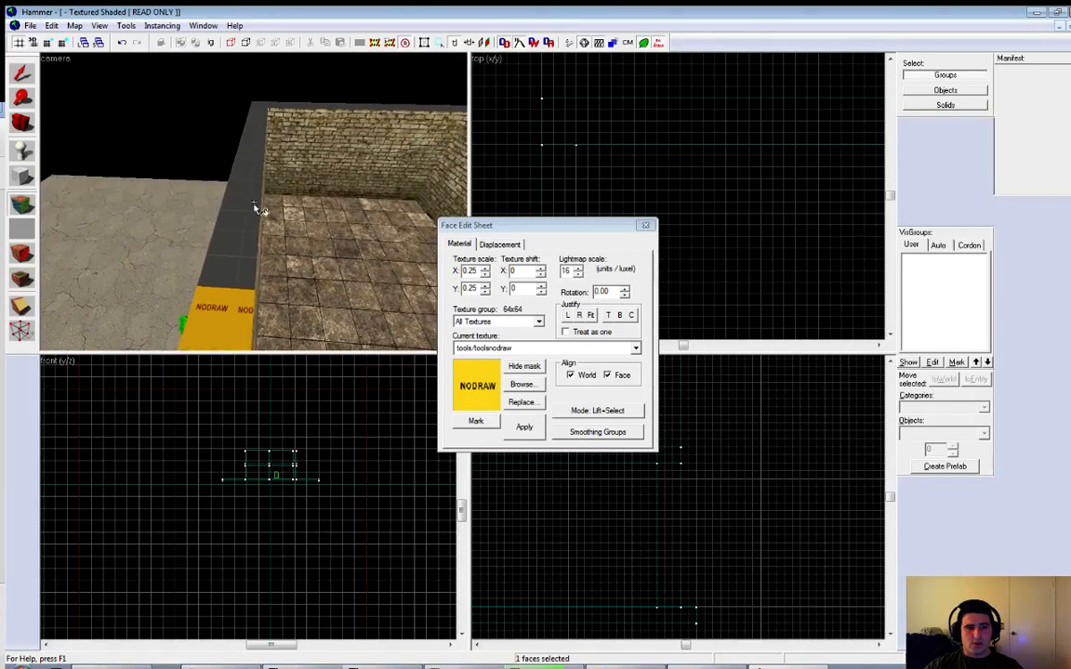
Select the untextured top face of the far wall section and the ground face in turn to check their textures
click(254, 202)
key(s)
key(z)
click(239, 190)
click(268, 186)
click(251, 175)
key(z)
key(w)
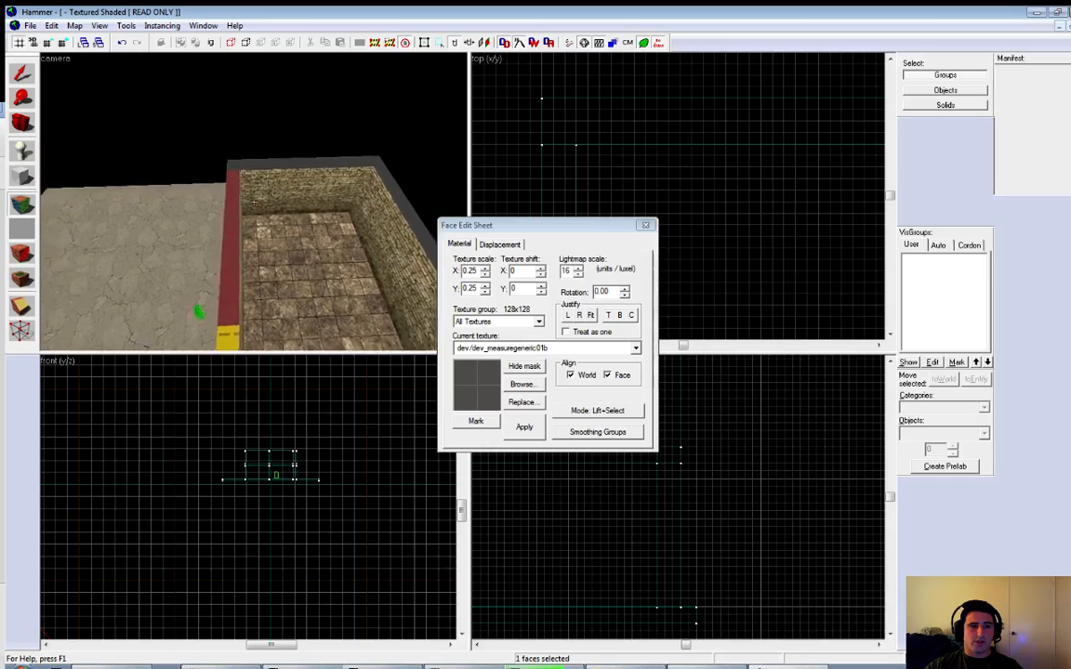
key(z)
click(191, 195)
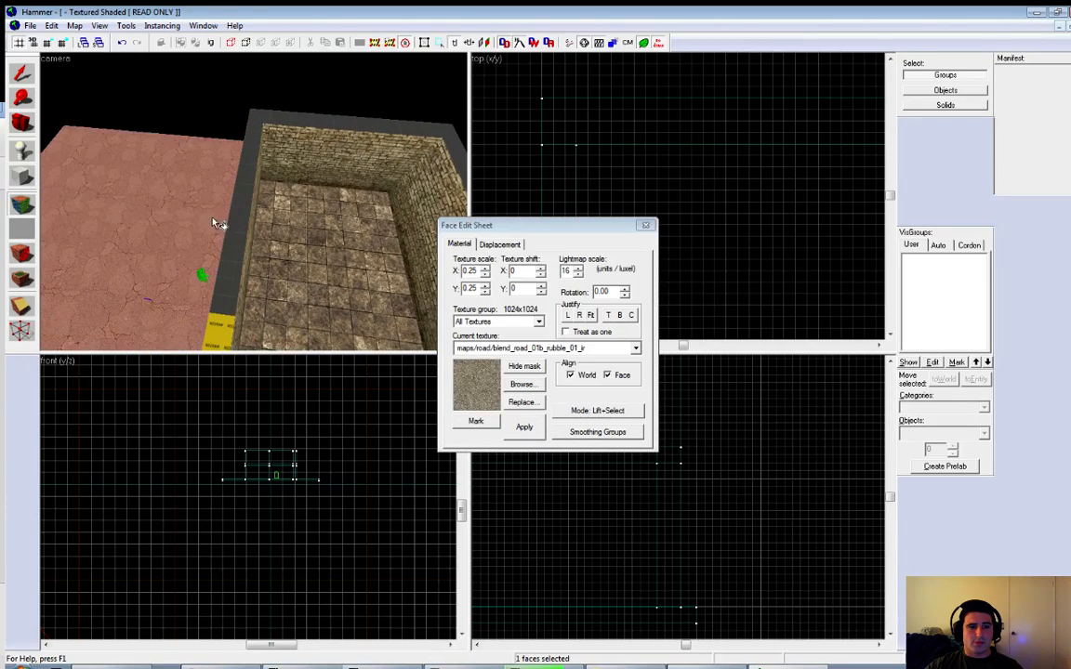
key(z)
key(z)
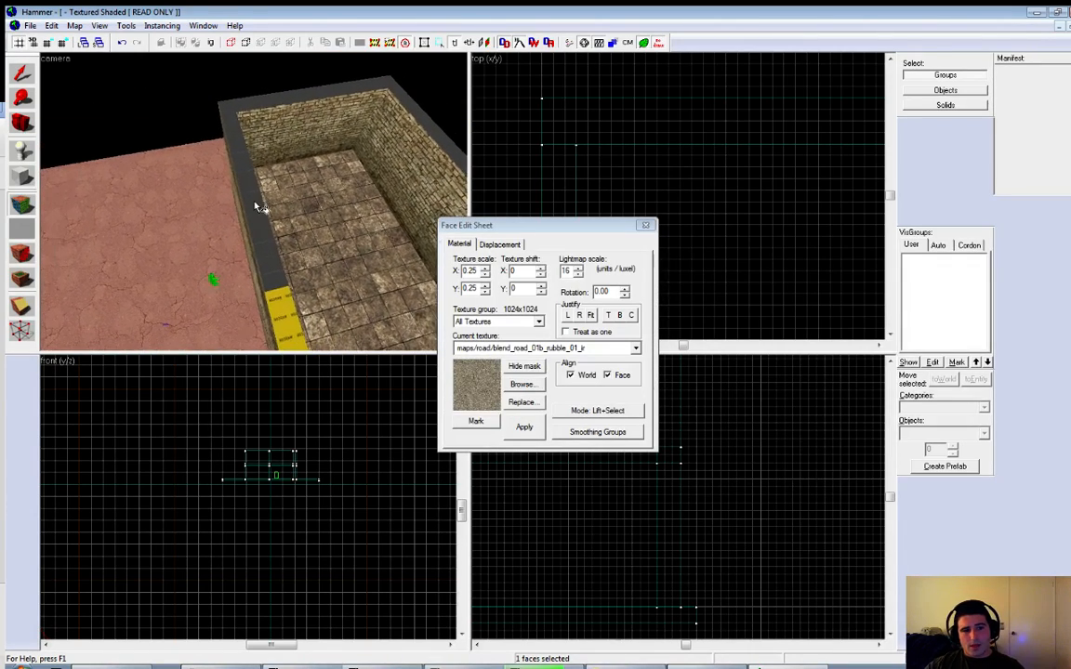
Replace all exact matches of the wall top's dev/dev_measuregeneric01b texture throughout the map with tools/toolsnodraw
click(243, 191)
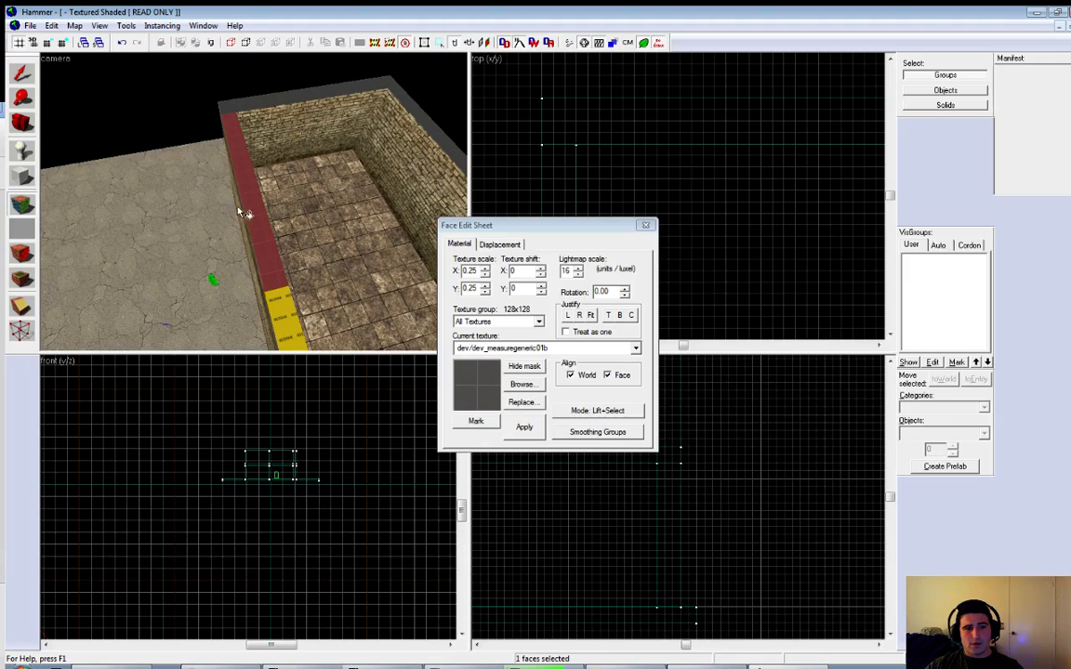
click(521, 401)
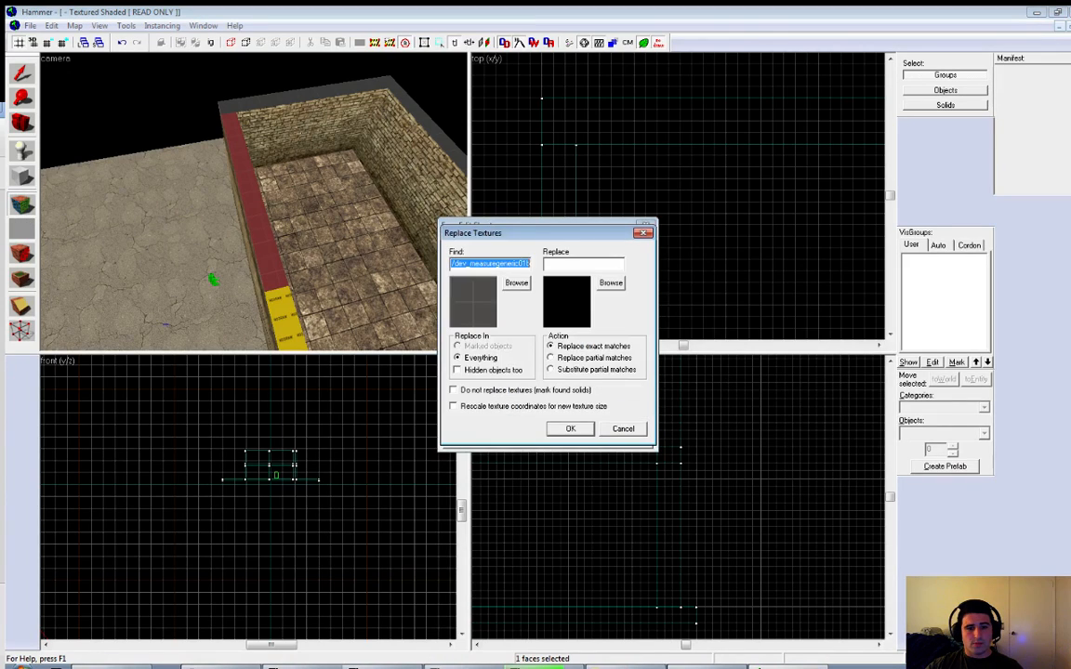
click(610, 283)
double_click(406, 88)
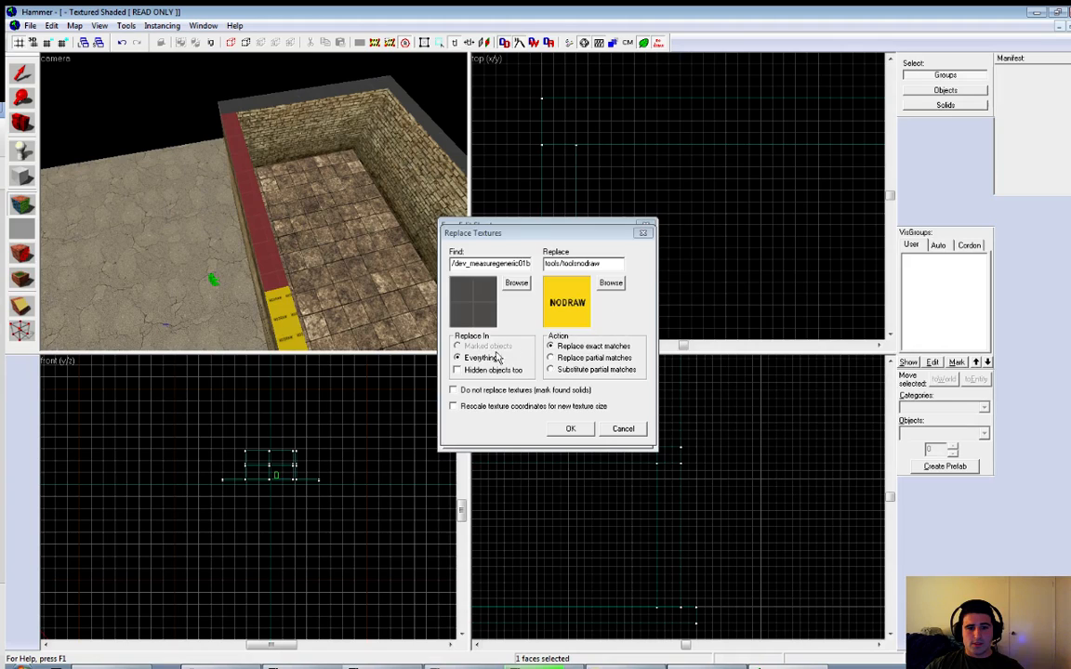
click(567, 429)
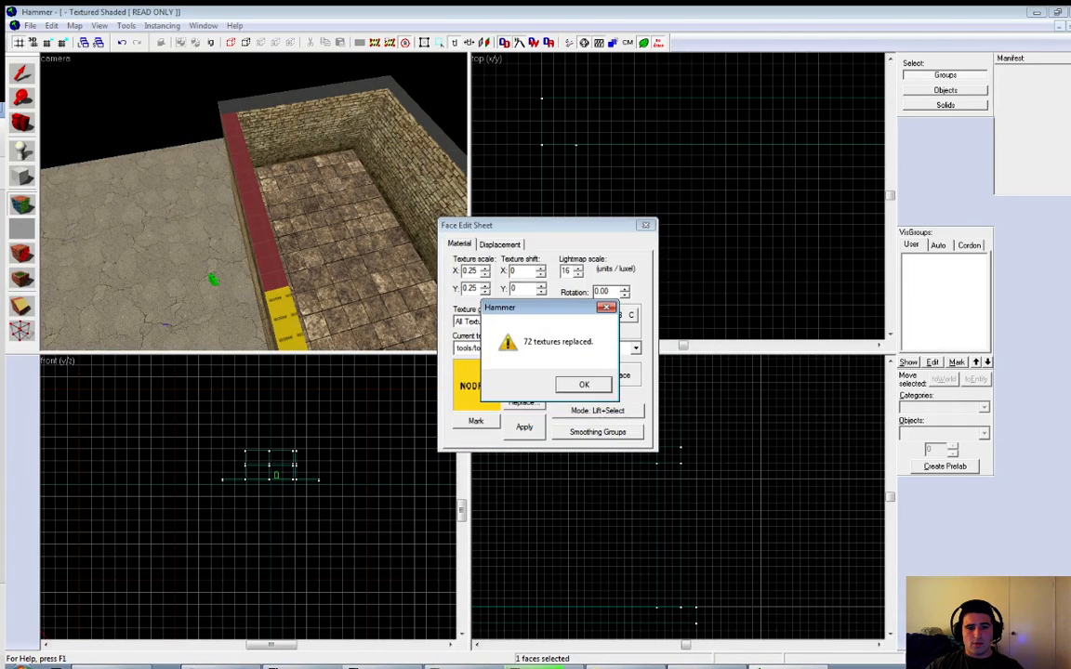
key(Return)
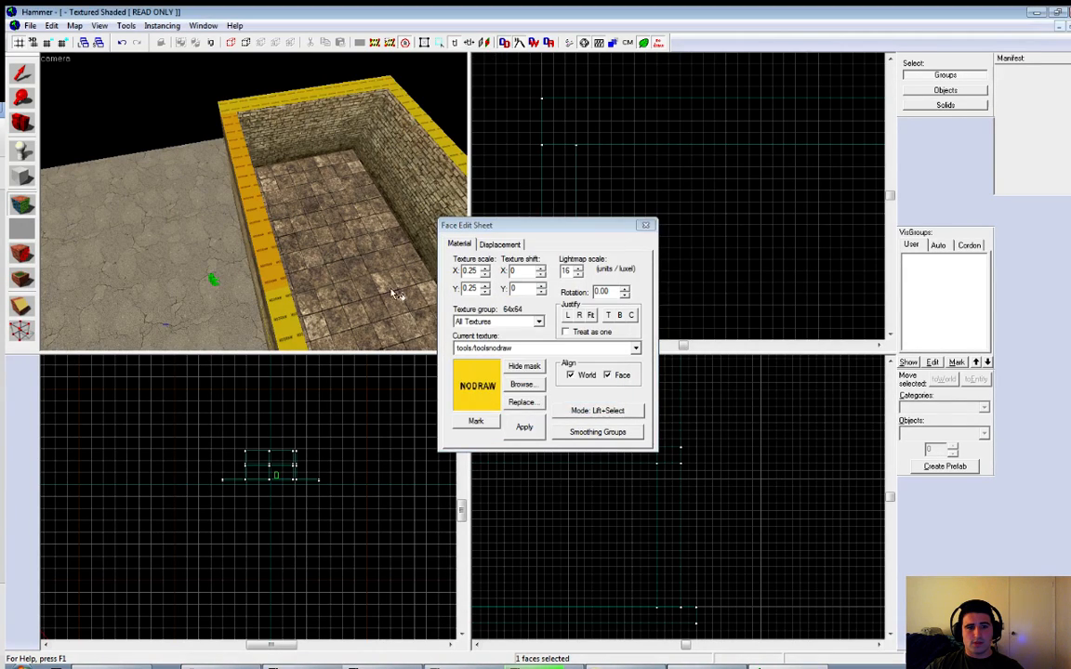
Close the face editor and examine the nodraw faces around the building and beneath the ground
click(646, 226)
key(z)
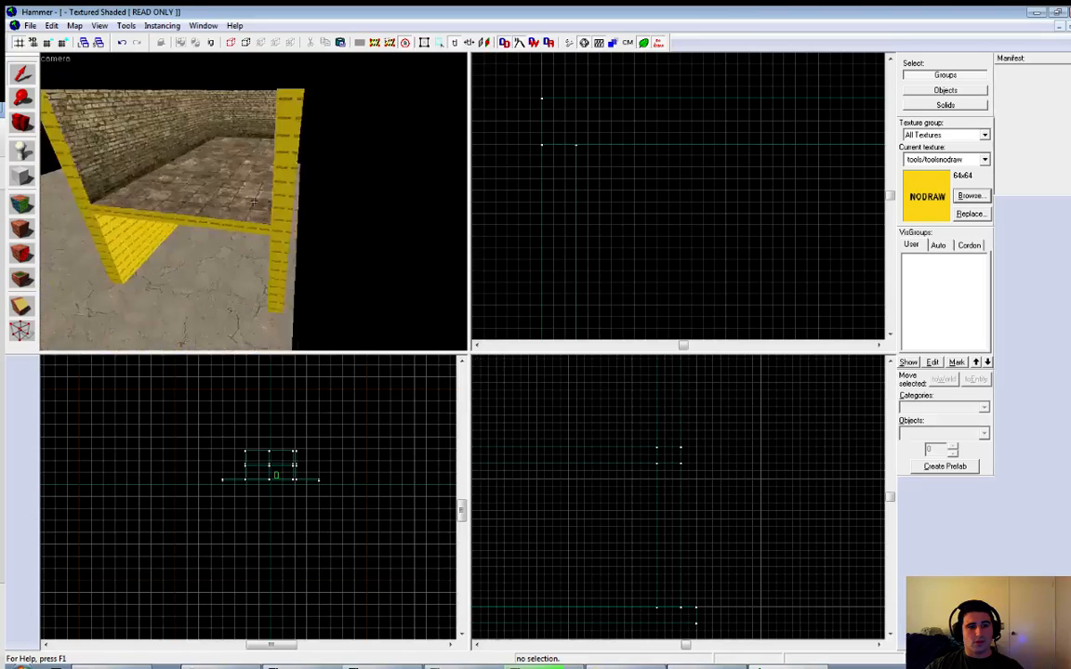
key(w)
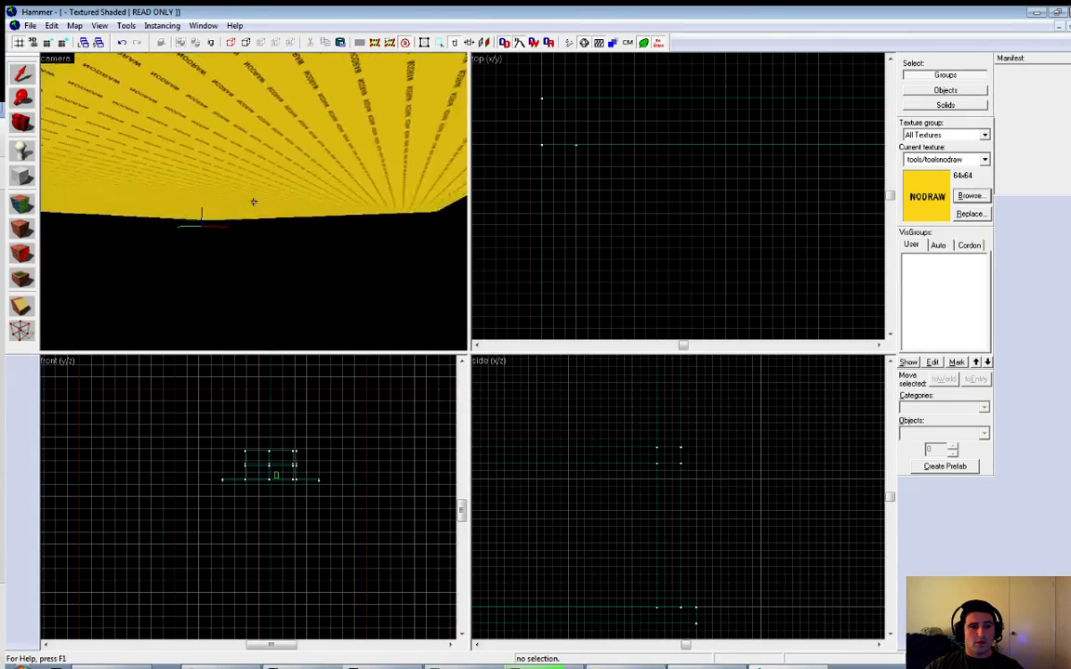
key(w)
key(s)
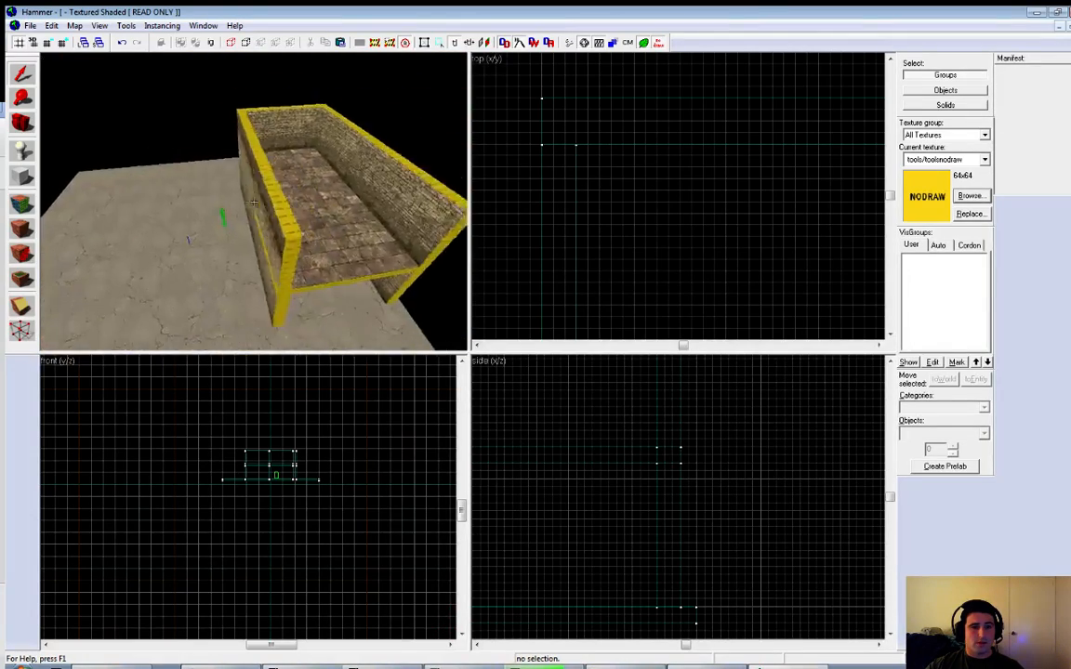
Select the ground block and create a displacement with power 3 on its top face
key(z)
click(249, 225)
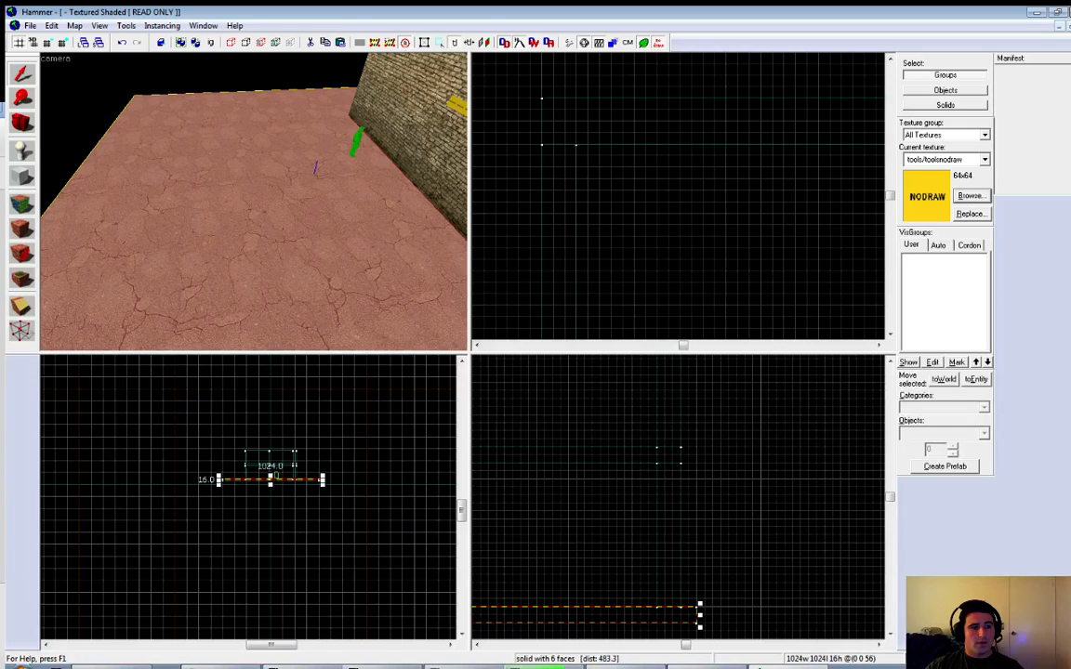
click(22, 205)
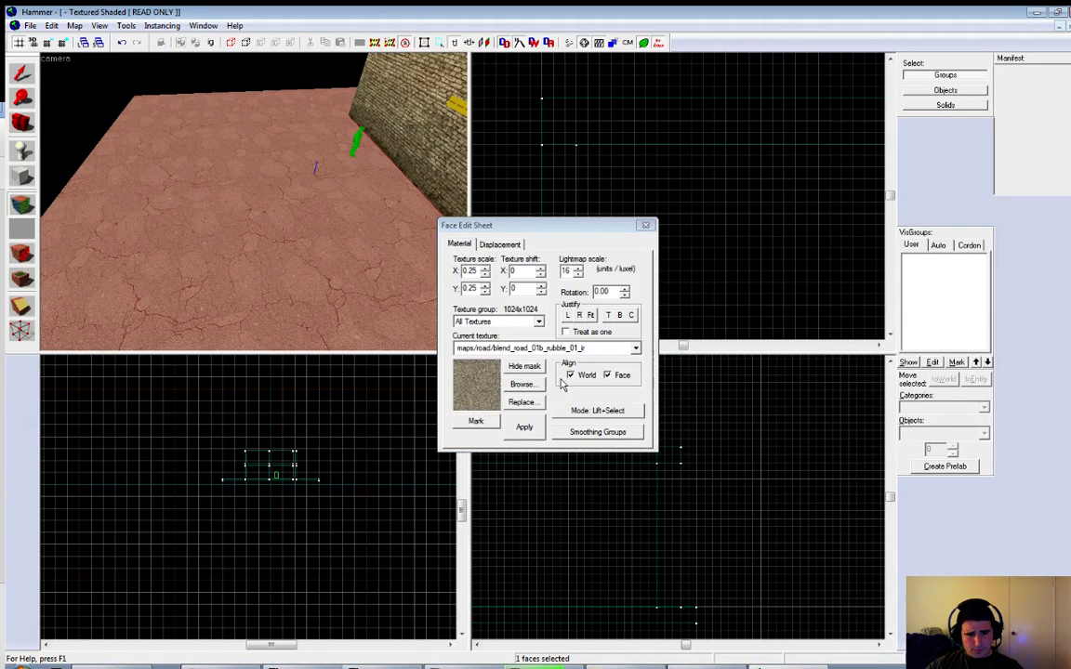
click(499, 244)
click(472, 311)
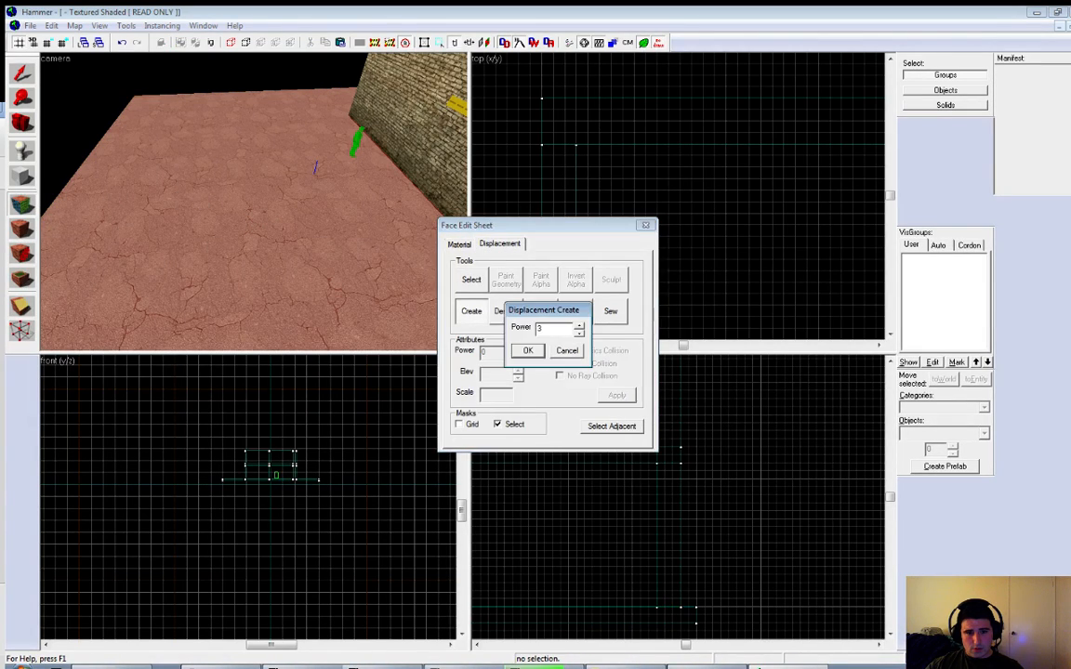
click(526, 352)
Select the ground displacement, destroy it and close the face editor
key(z)
key(z)
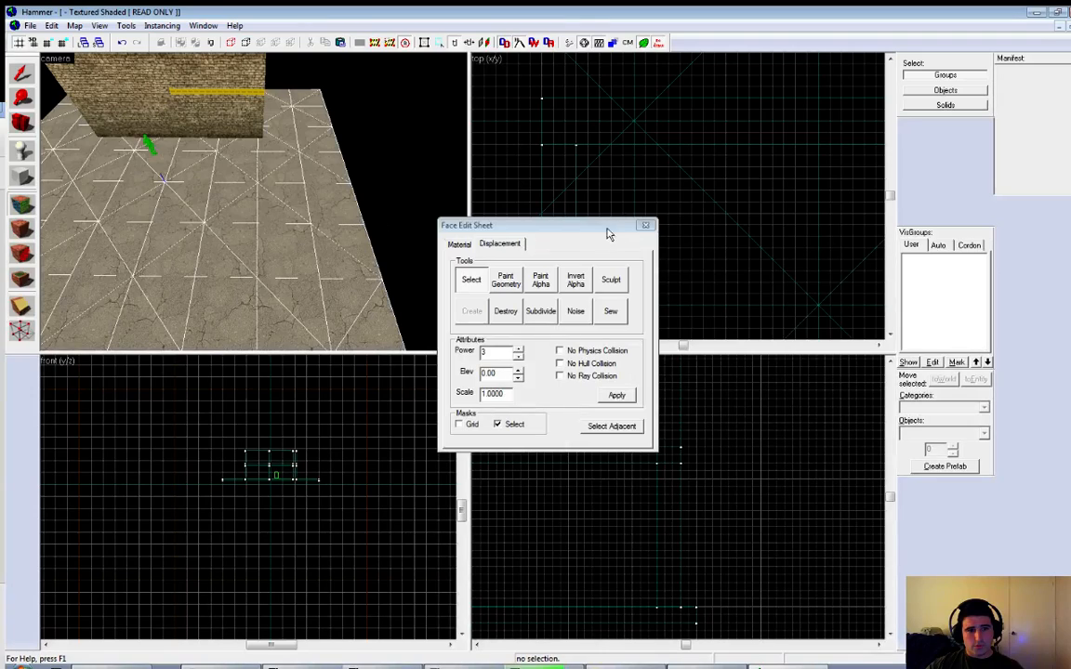
key(shift+a)
click(200, 181)
key(shift+a)
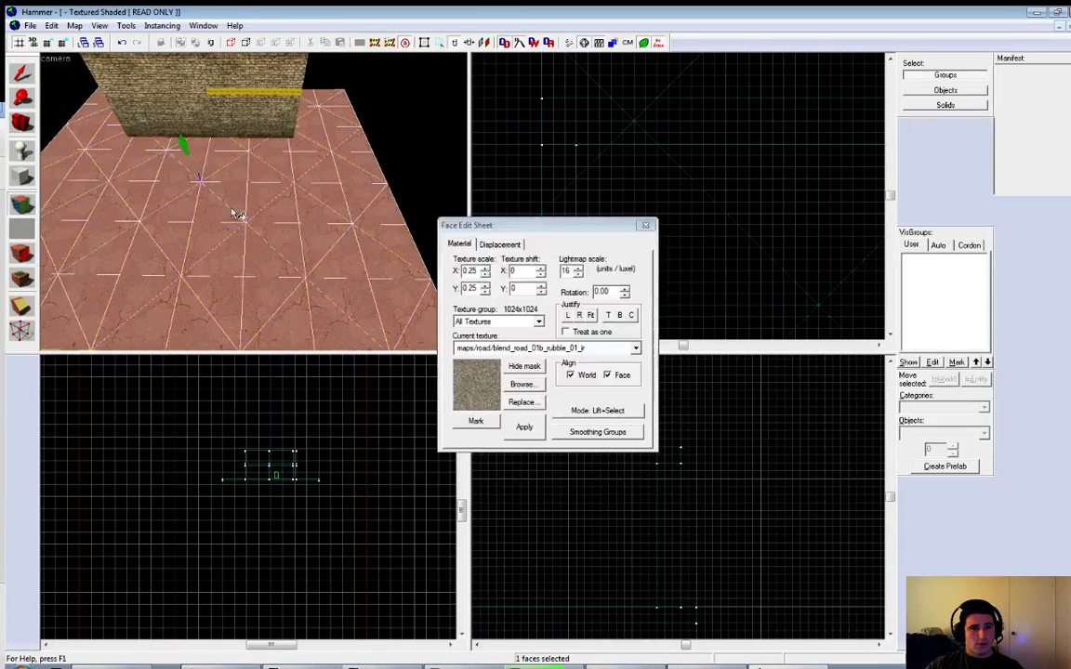
click(499, 244)
click(198, 178)
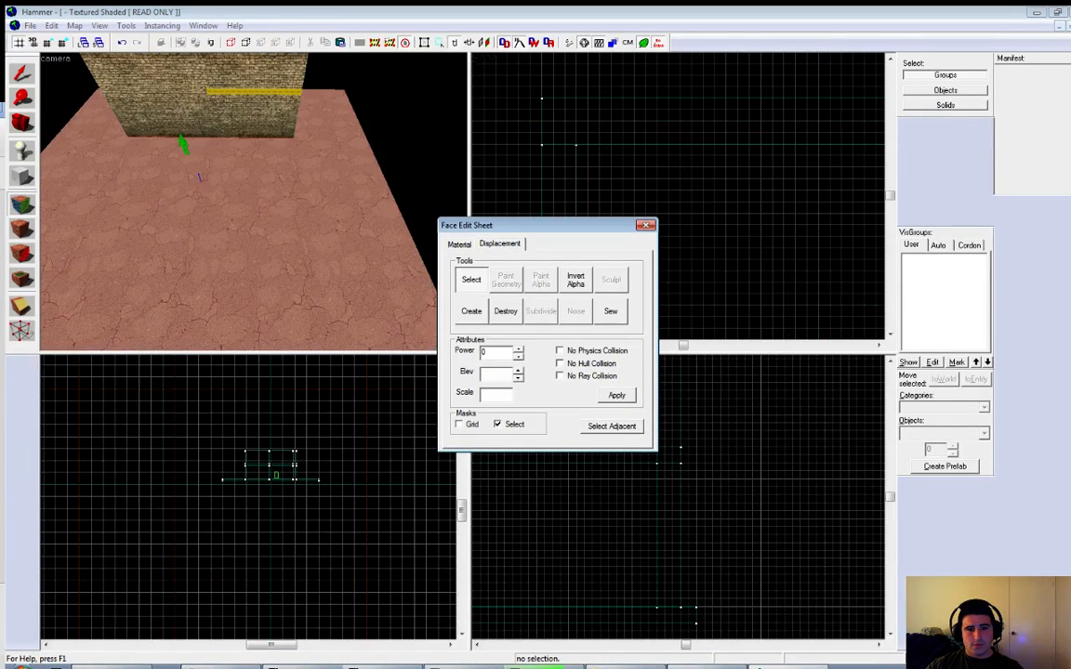
key(shift+s)
key(z)
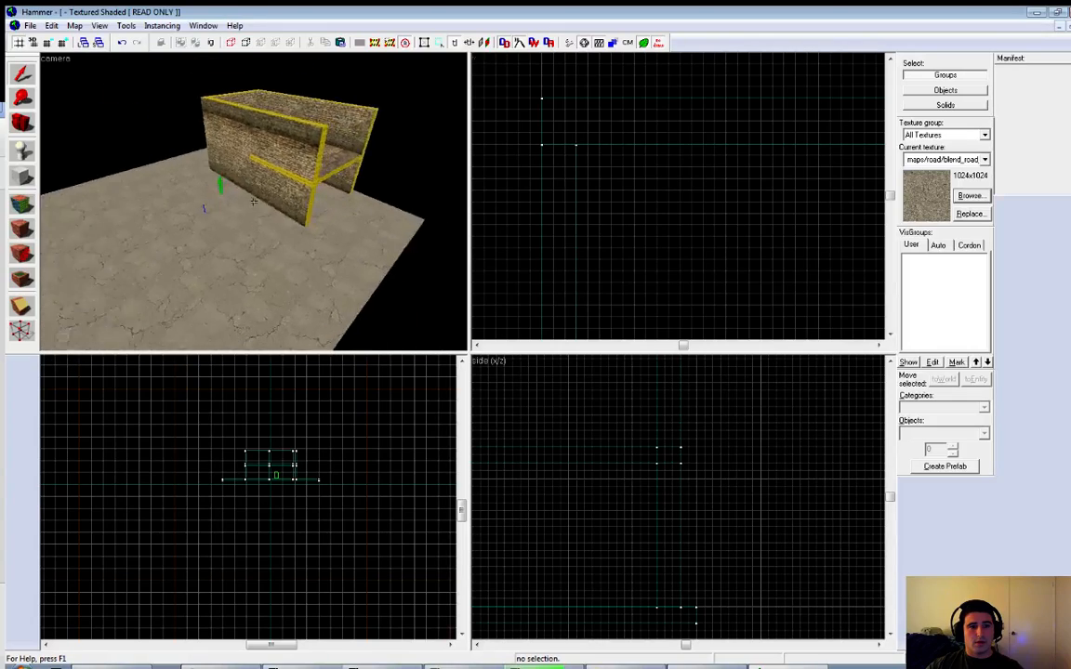
Select only the top face of the ground block and turn it into a displacement with power 3
key(z)
click(212, 175)
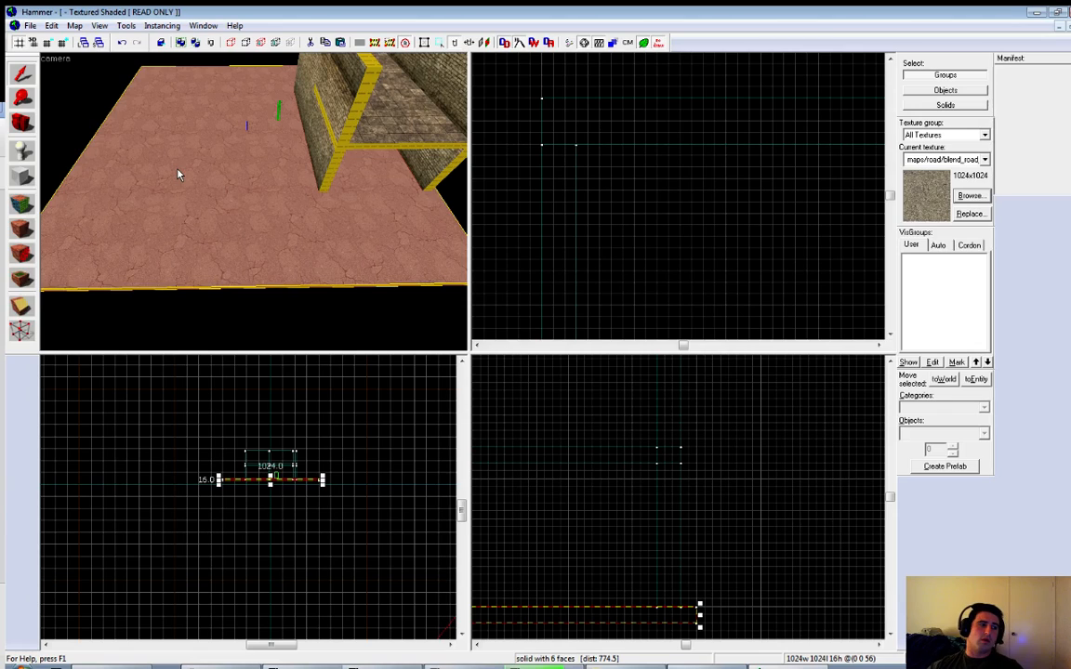
key(z)
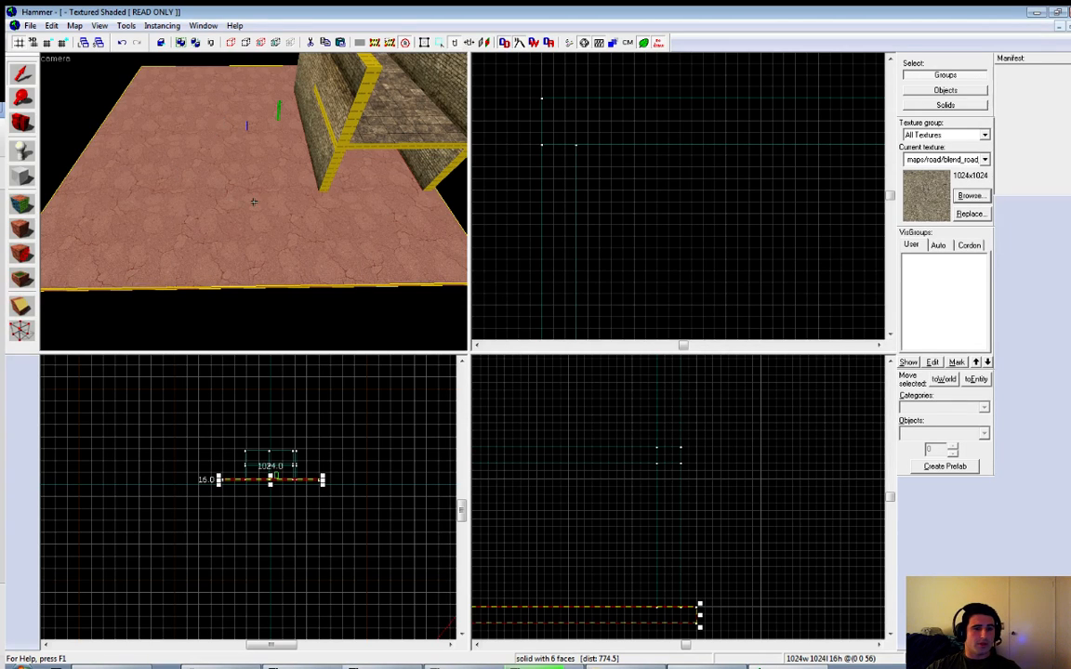
key(s)
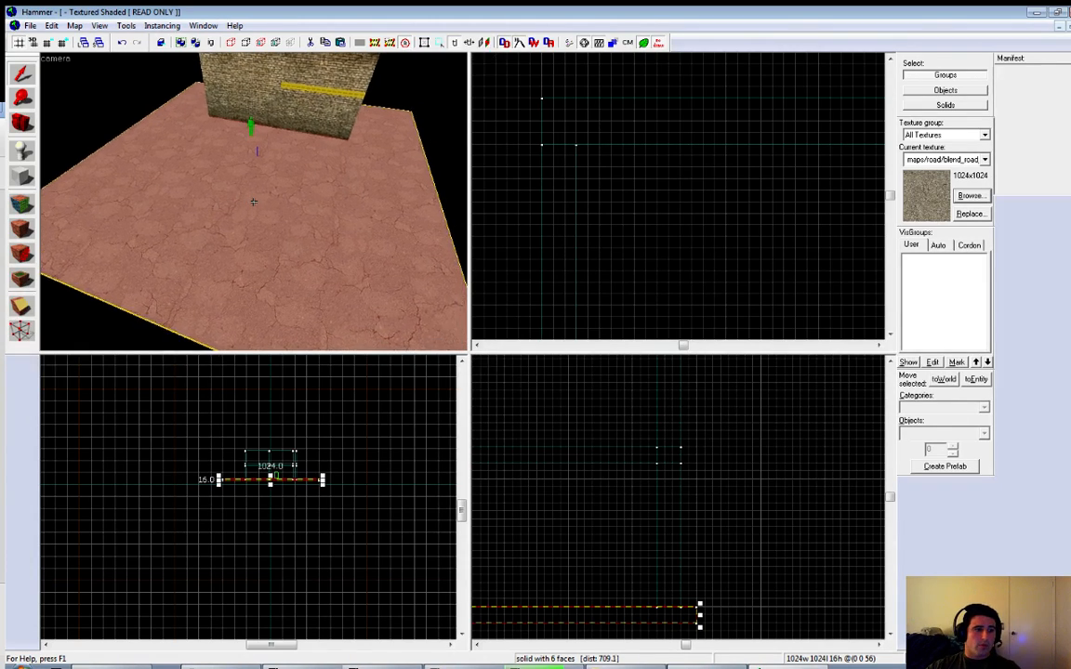
key(s)
key(z)
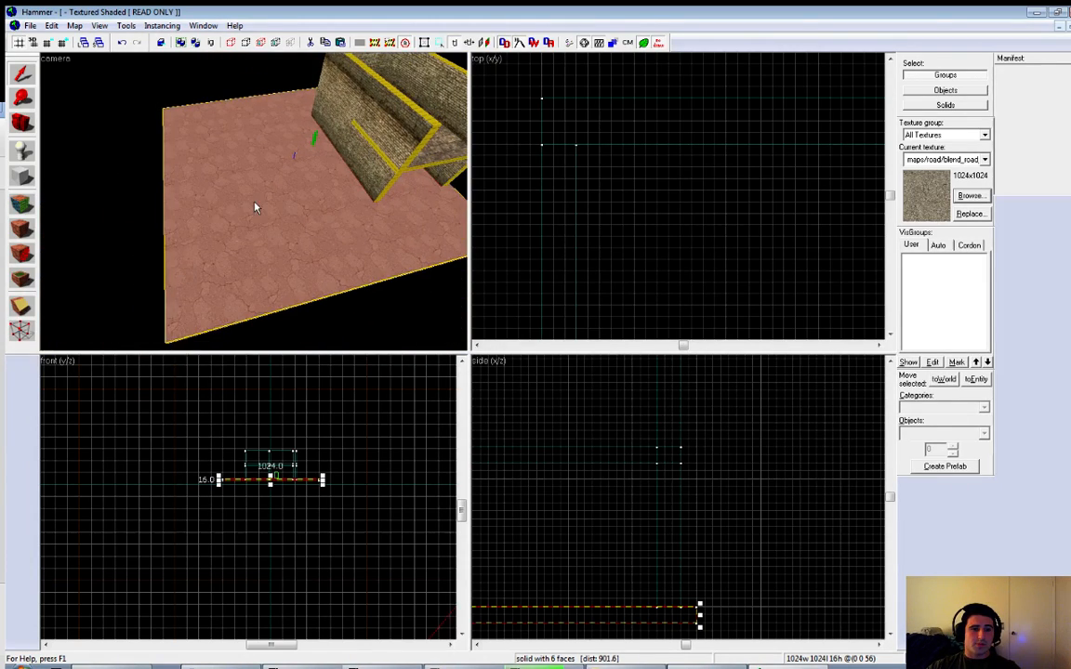
click(23, 206)
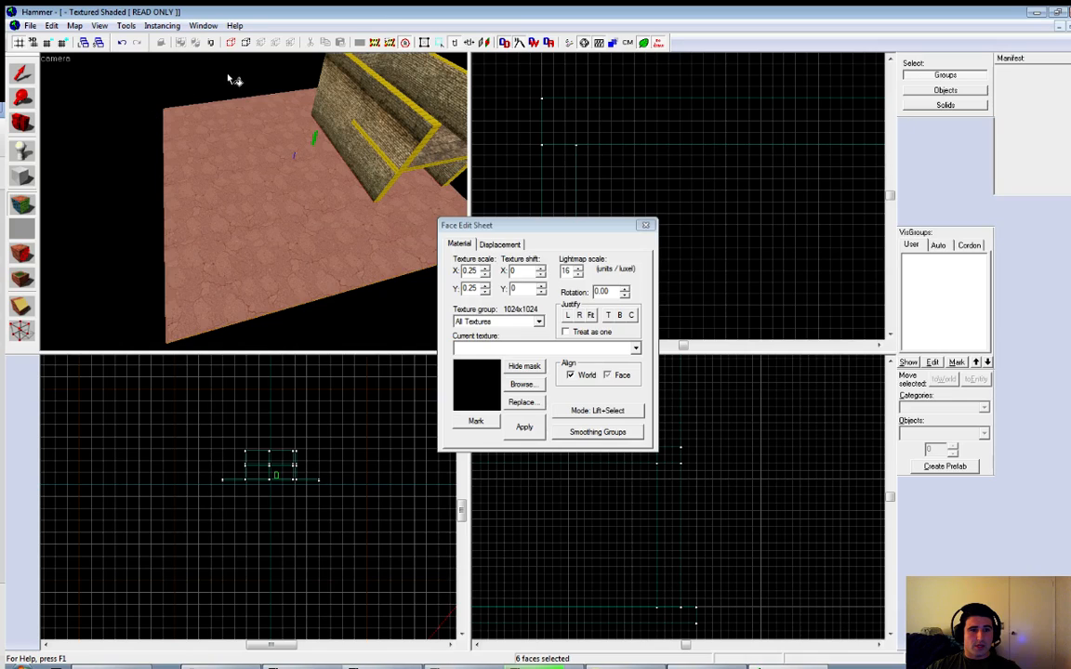
click(230, 227)
key(w)
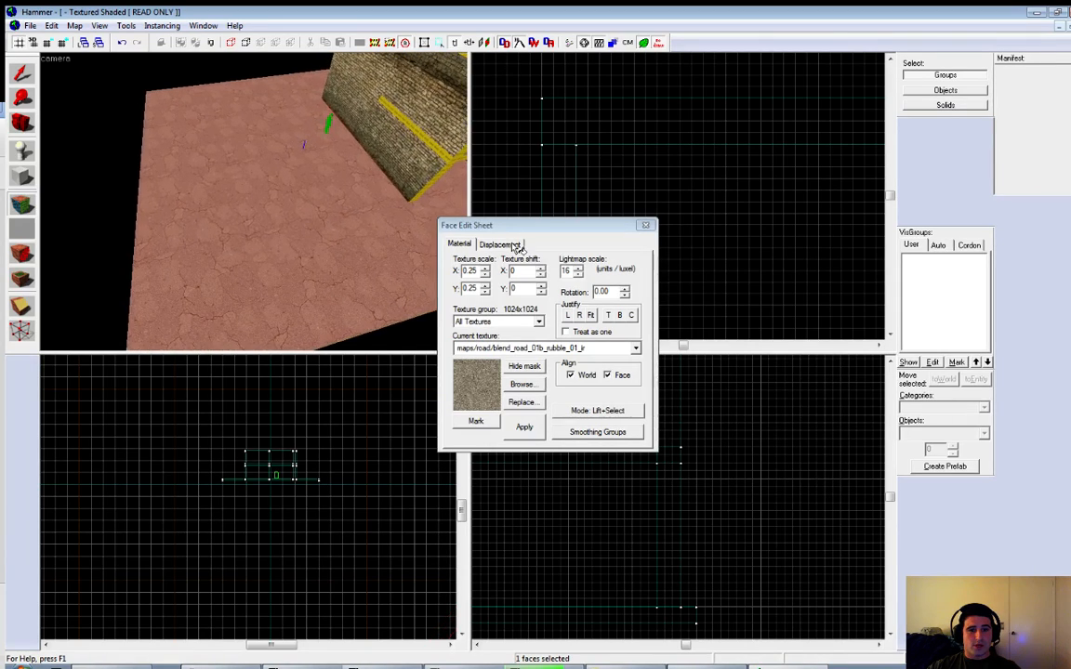
click(499, 244)
click(471, 310)
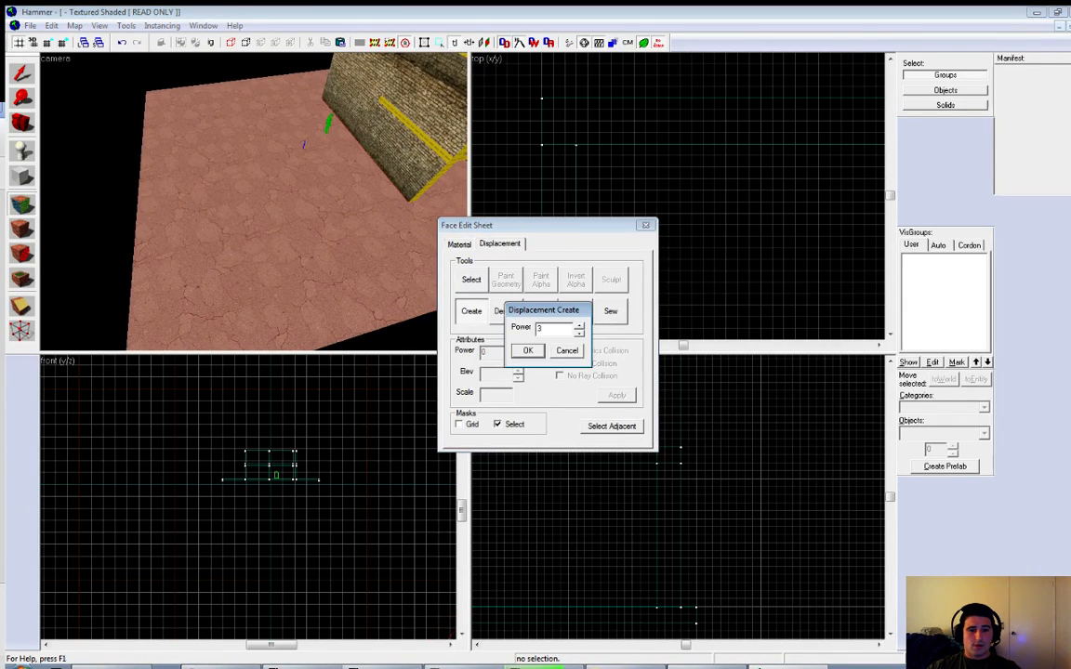
click(528, 350)
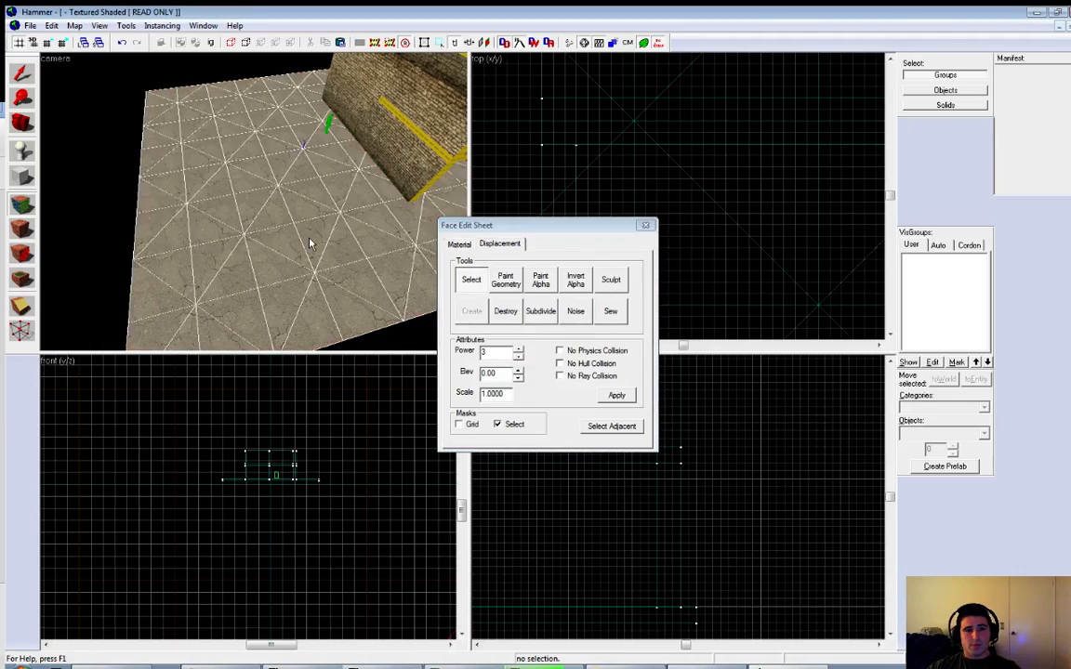
Examine the displacement mesh on the ground around the building from several angles
key(z)
key(w)
key(s)
key(w)
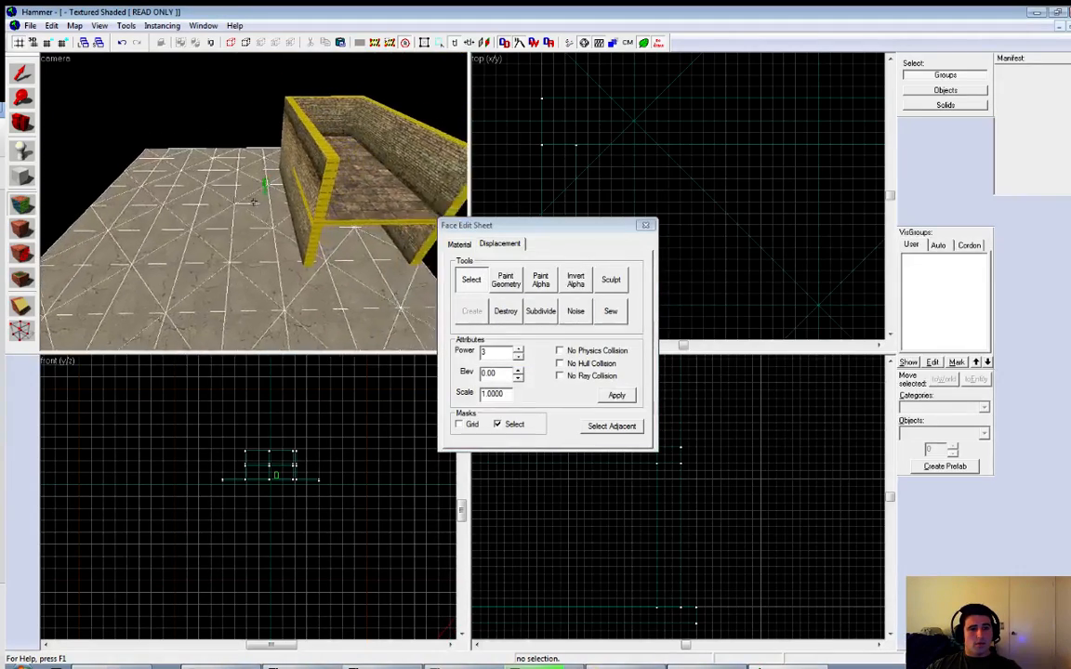
key(a)
key(s)
key(z)
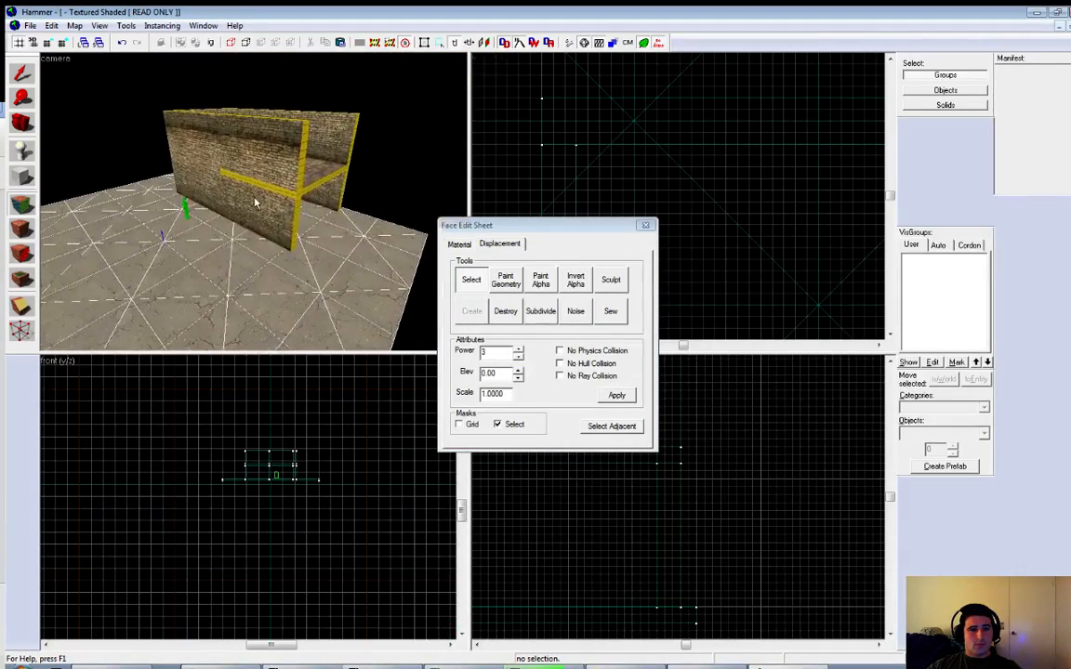
key(z)
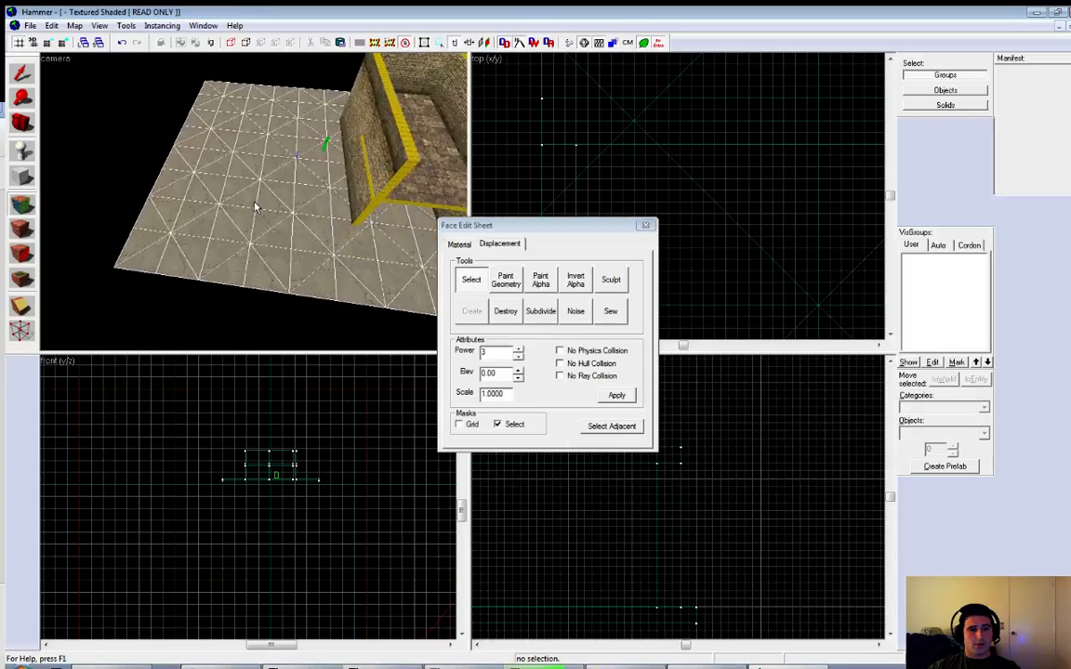
Start painting the ground displacement's geometry with Raise/Lower, Spatial turned off and brush size 3
click(505, 280)
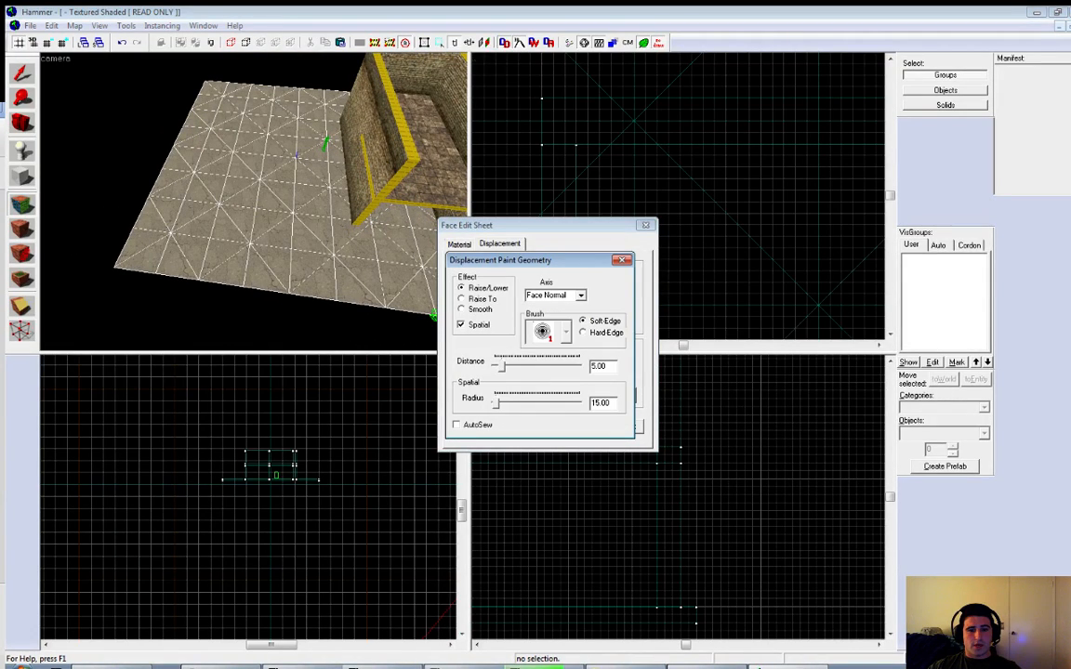
key(z)
key(w)
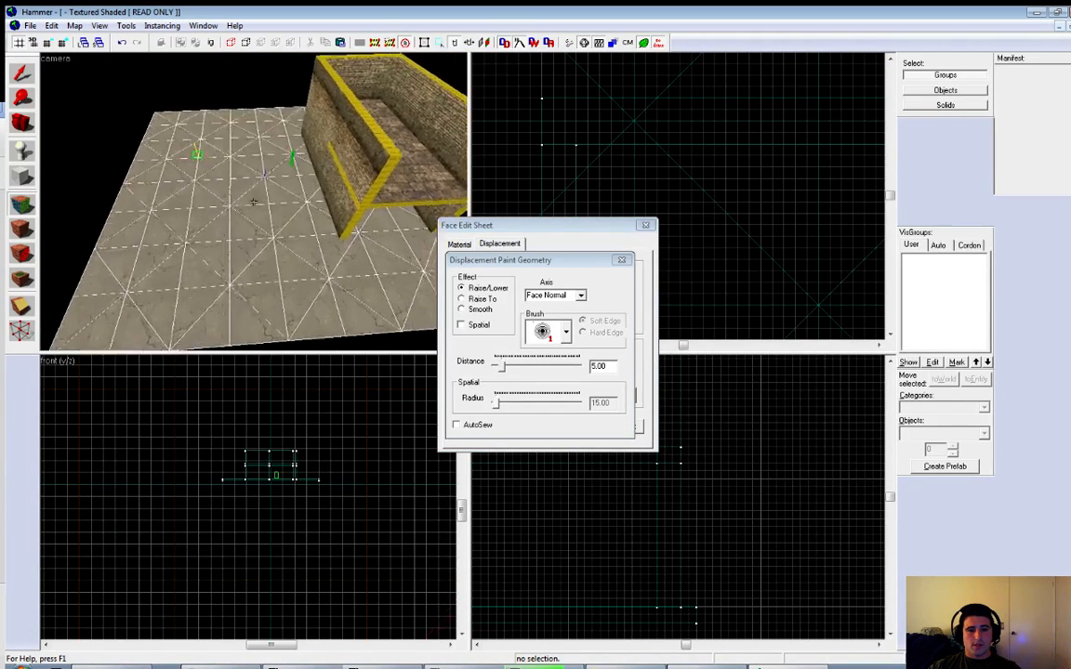
key(z)
click(565, 332)
click(548, 377)
click(565, 332)
click(548, 398)
Raise uneven hills across the ground displacement and along its outer edge with a distance of 5
mouse_move(270, 239)
mouse_down()
mouse_move(127, 175)
mouse_move(280, 125)
mouse_move(172, 93)
mouse_move(121, 100)
mouse_up()
key(z)
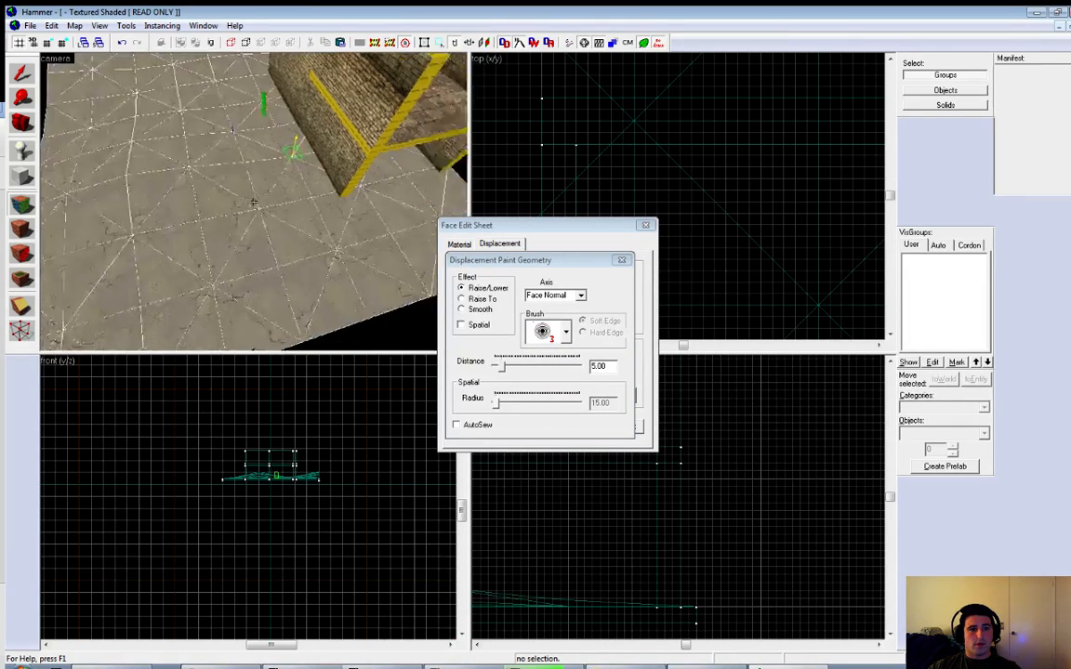
key(z)
key(z)
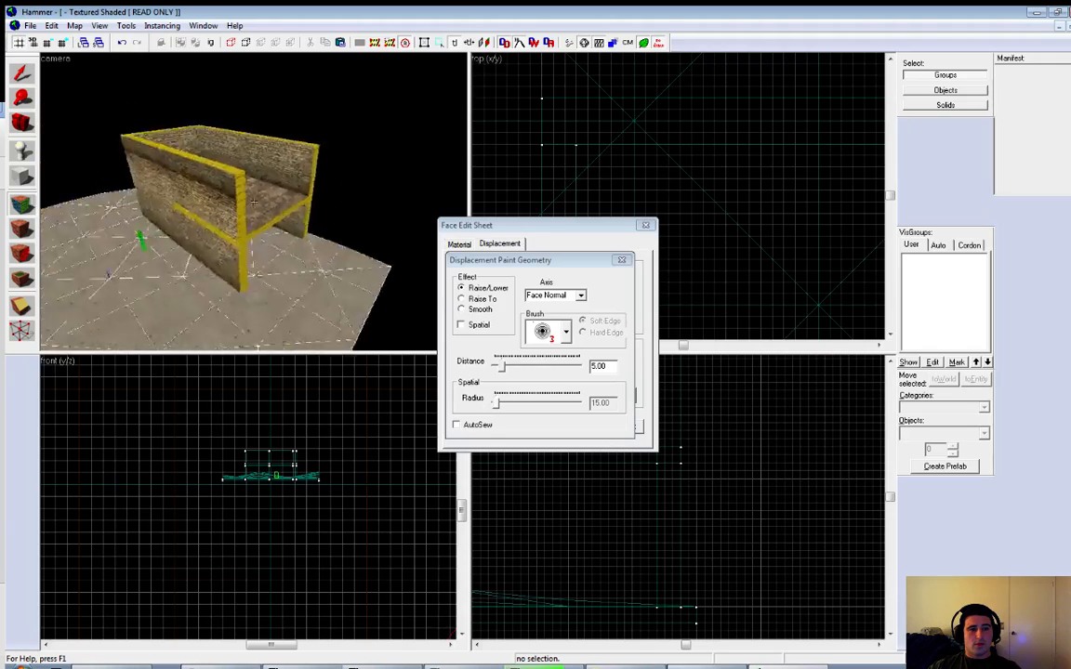
key(w)
key(w)
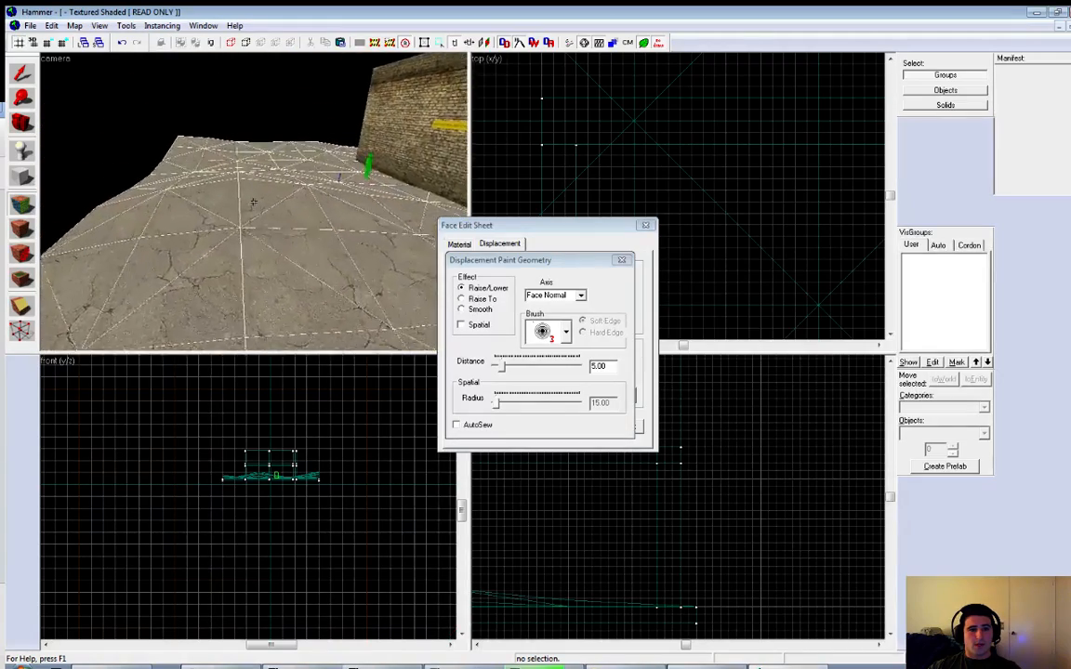
key(s)
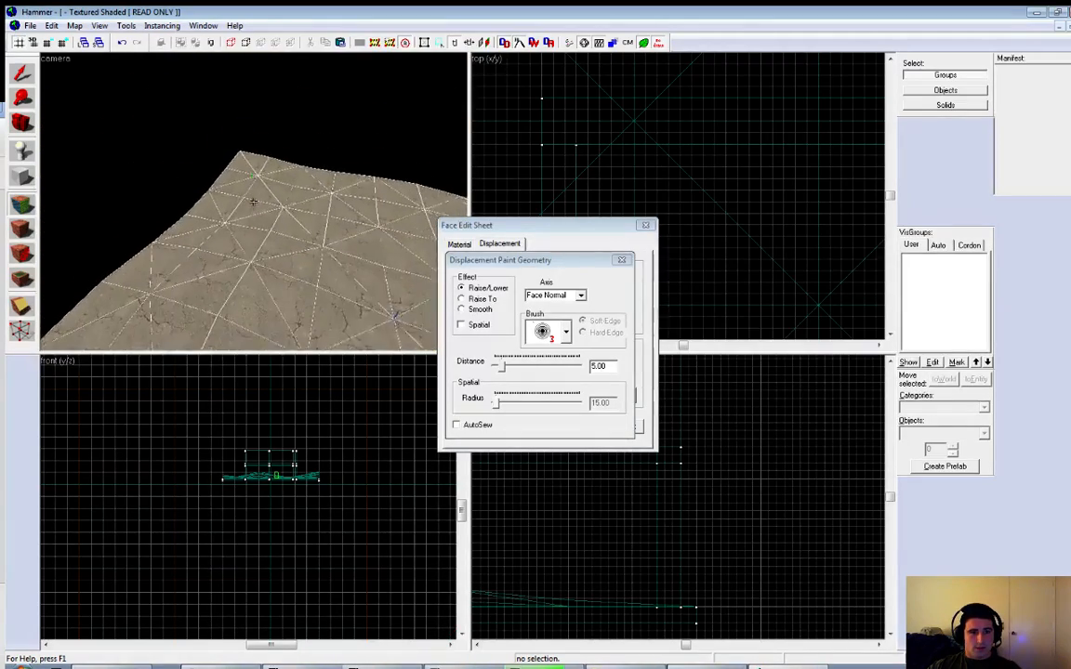
key(w)
key(z)
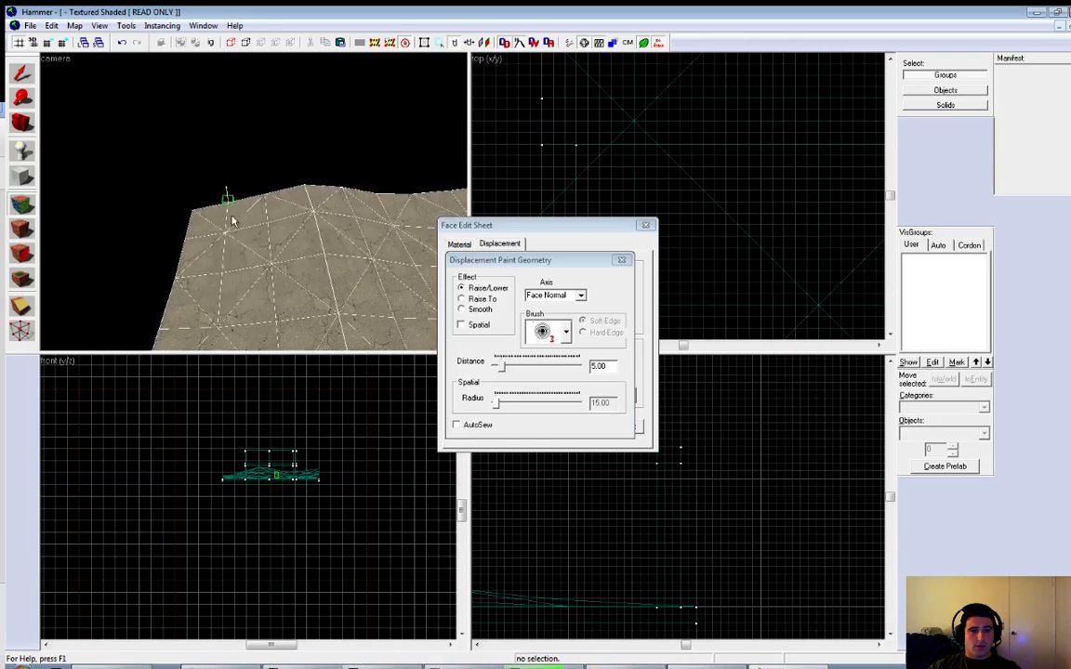
mouse_move(181, 170)
mouse_down()
mouse_move(443, 148)
mouse_move(393, 160)
mouse_up()
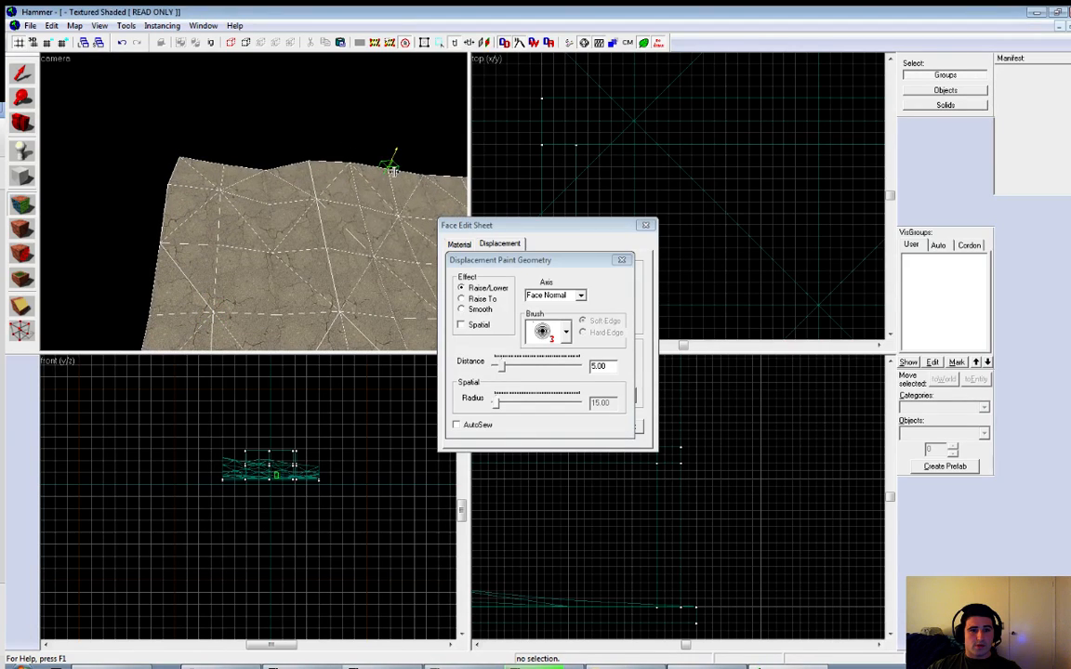
Switch the paint effect to Smooth and smooth out the raised hills beside the building
key(z)
key(z)
click(461, 310)
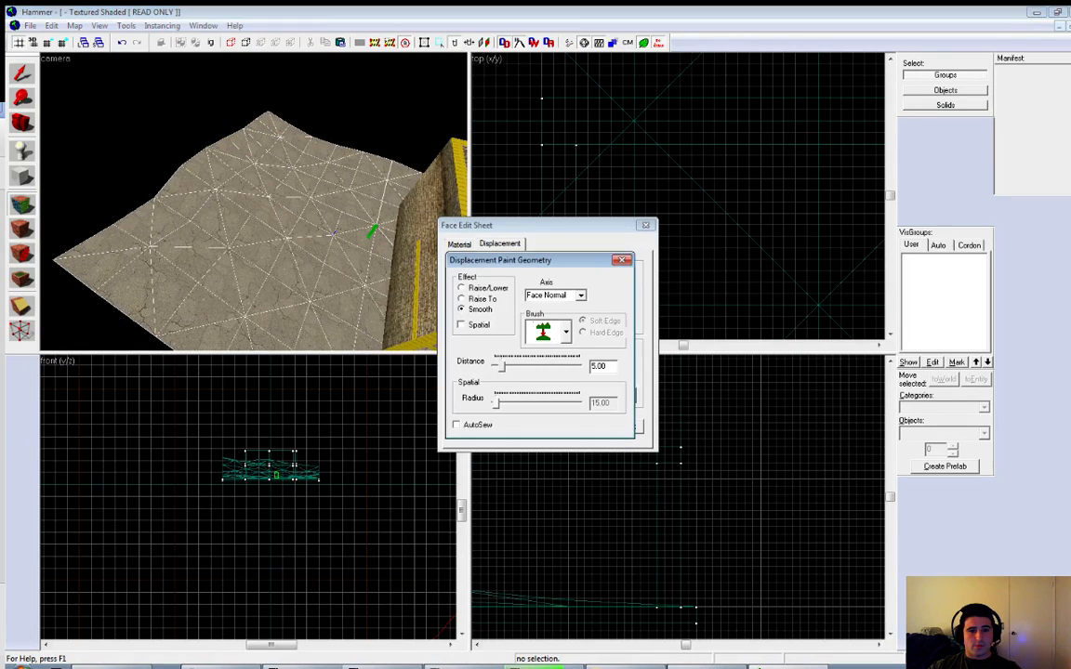
mouse_move(226, 126)
mouse_down()
mouse_move(328, 138)
mouse_move(146, 283)
mouse_up()
key(z)
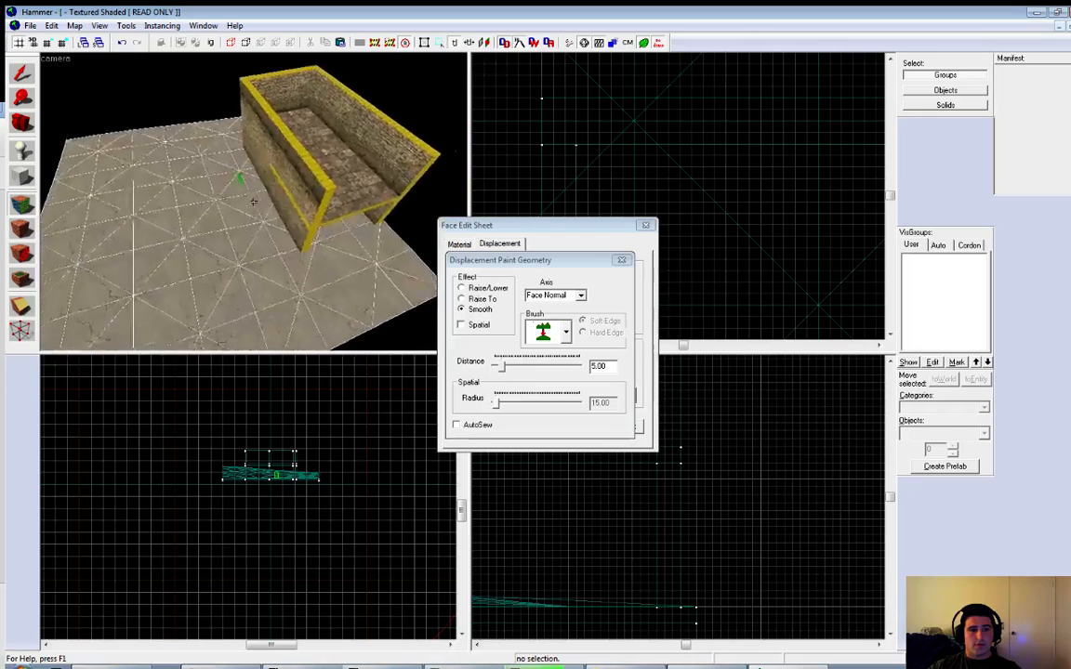
Examine the smoothed slope of the ground displacement from above and from low side angles
key(w)
key(s)
key(w)
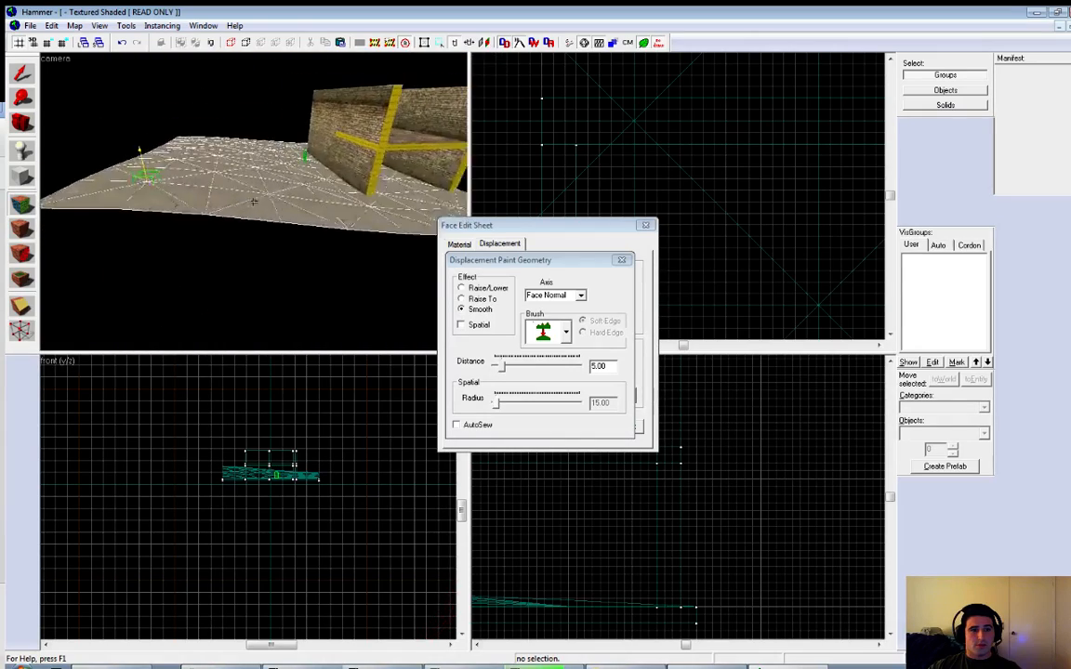
key(s)
key(w)
key(w)
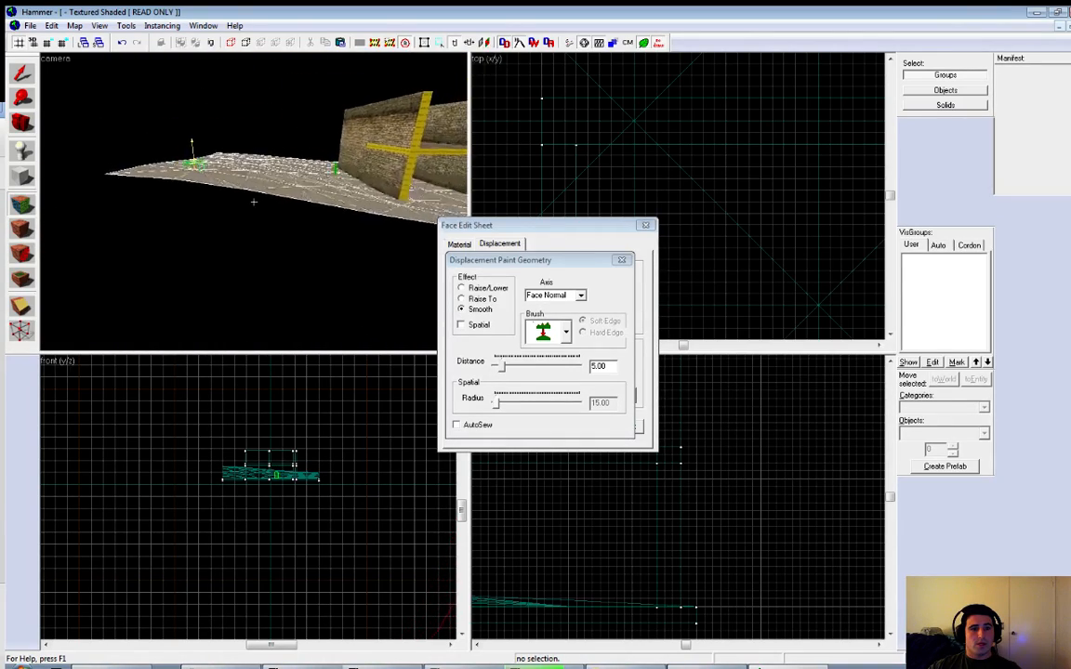
key(s)
key(w)
key(s)
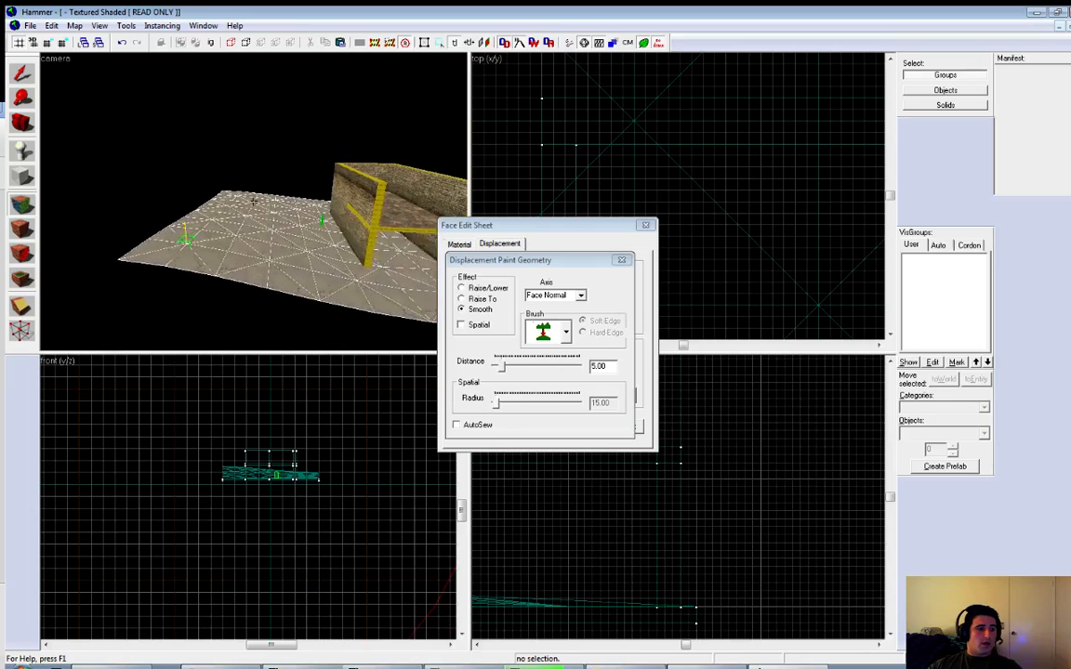
key(w)
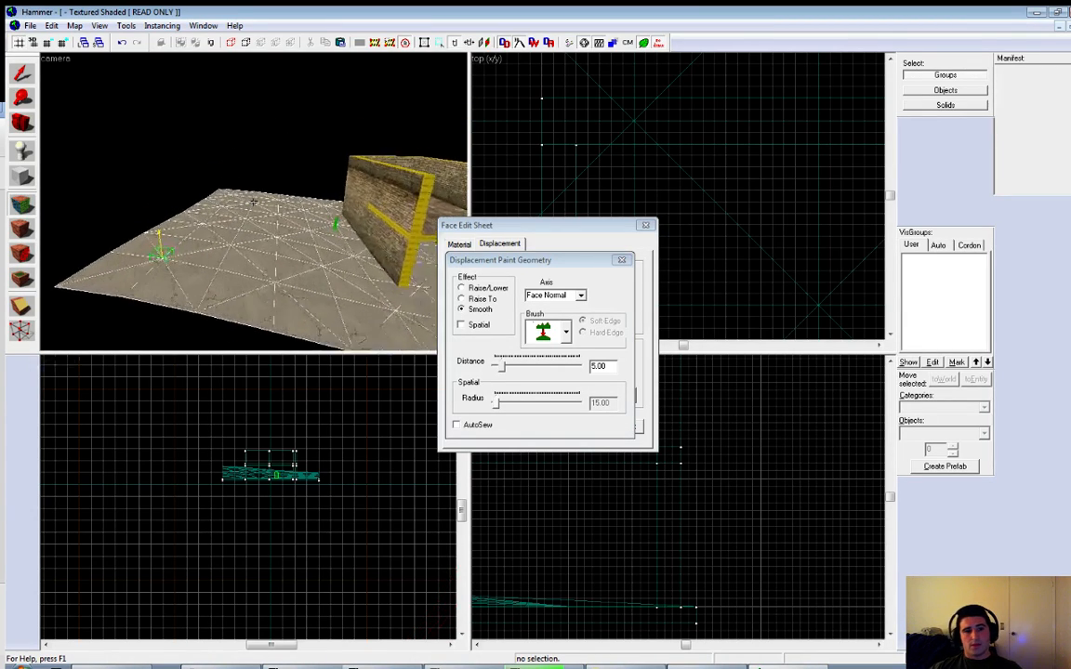
key(z)
Close the geometry painting and face editing windows and select the ground block
click(621, 260)
click(645, 225)
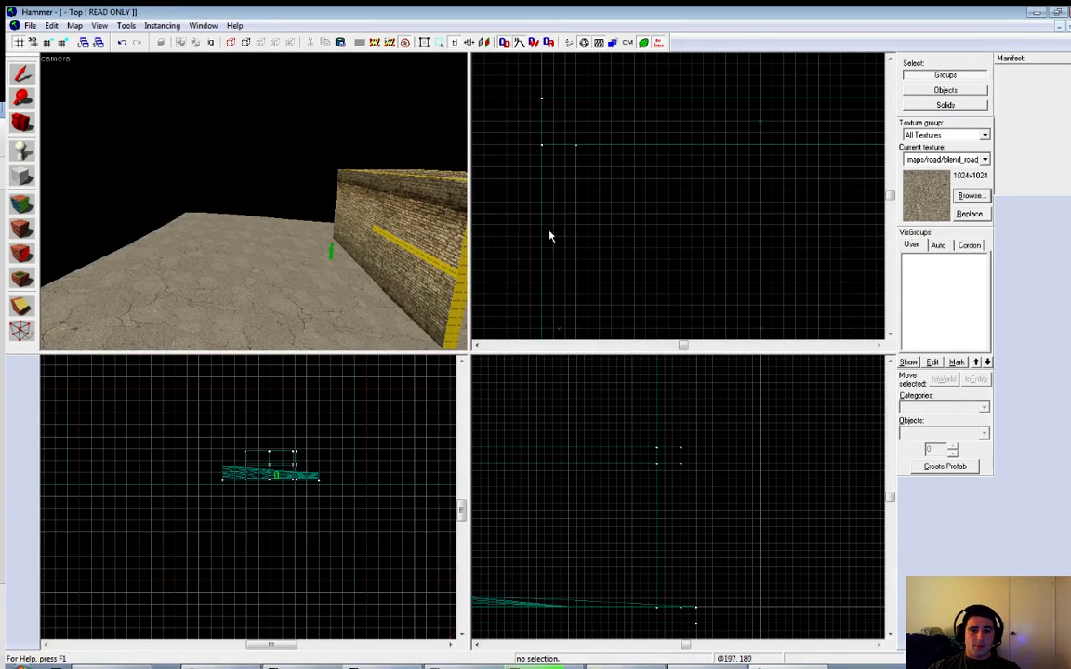
key(z)
key(s)
key(z)
click(267, 191)
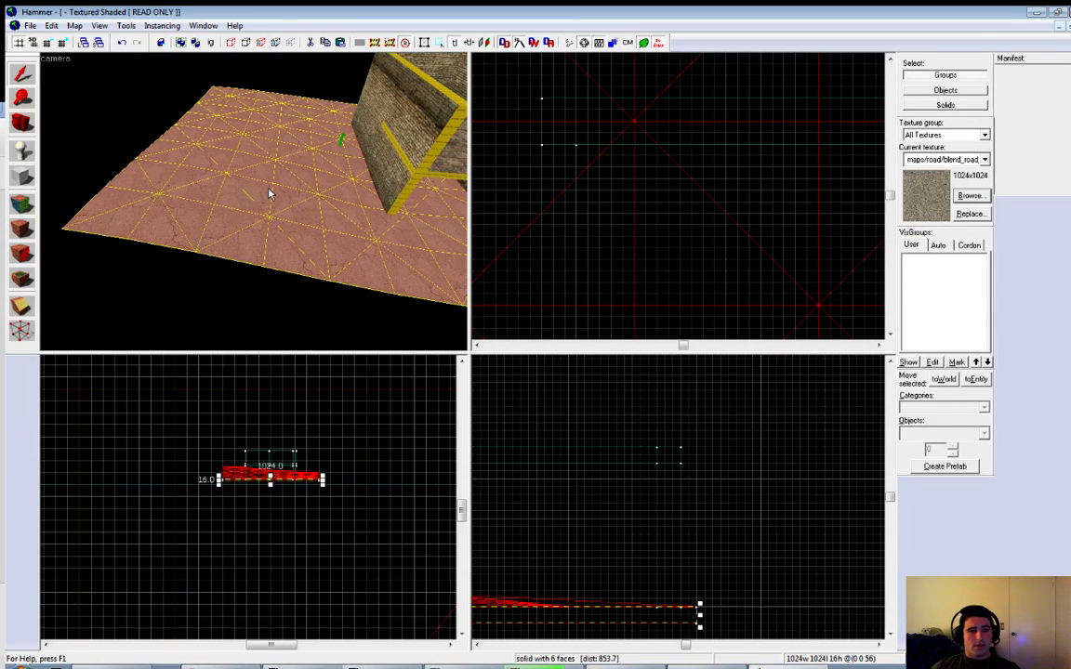
Examine the selected ground around the building and activate the Block tool
key(w)
key(z)
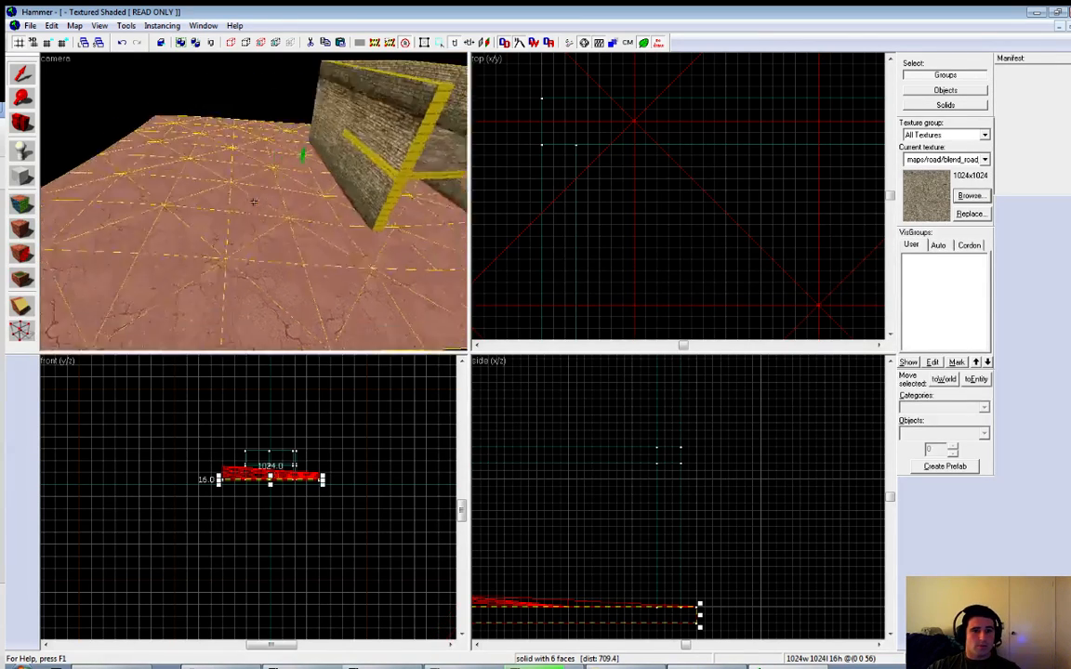
key(s)
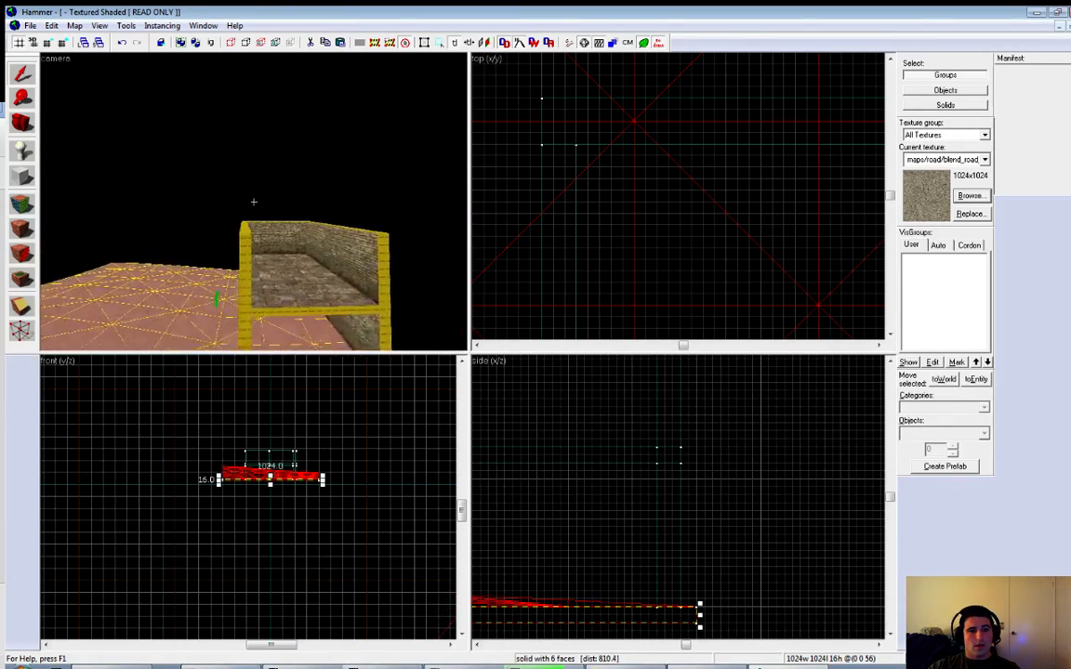
key(w)
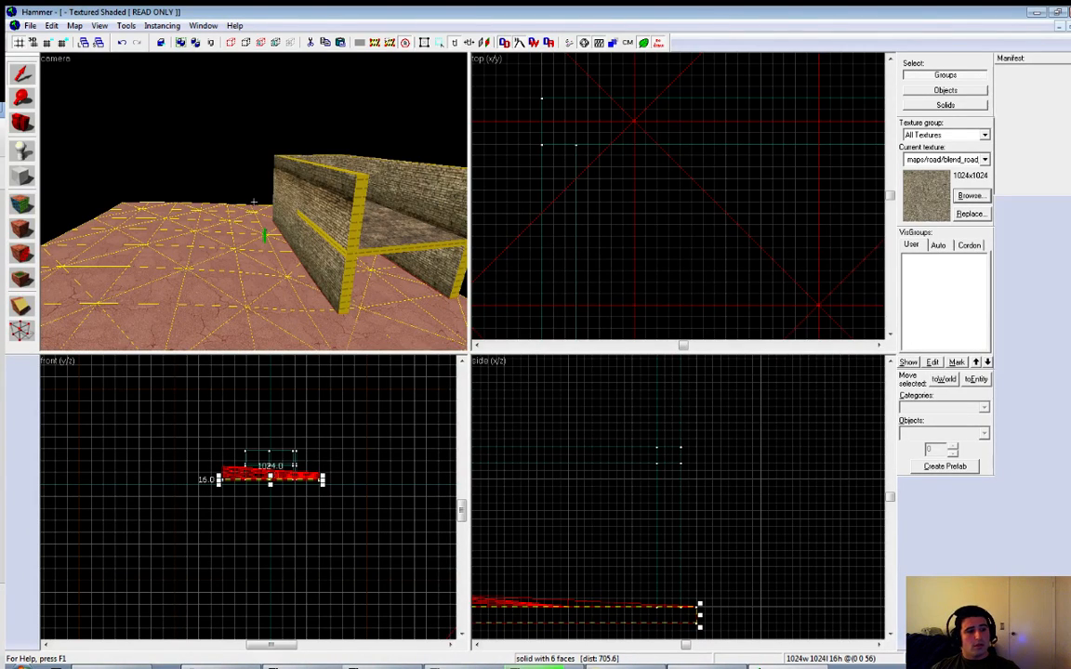
key(s)
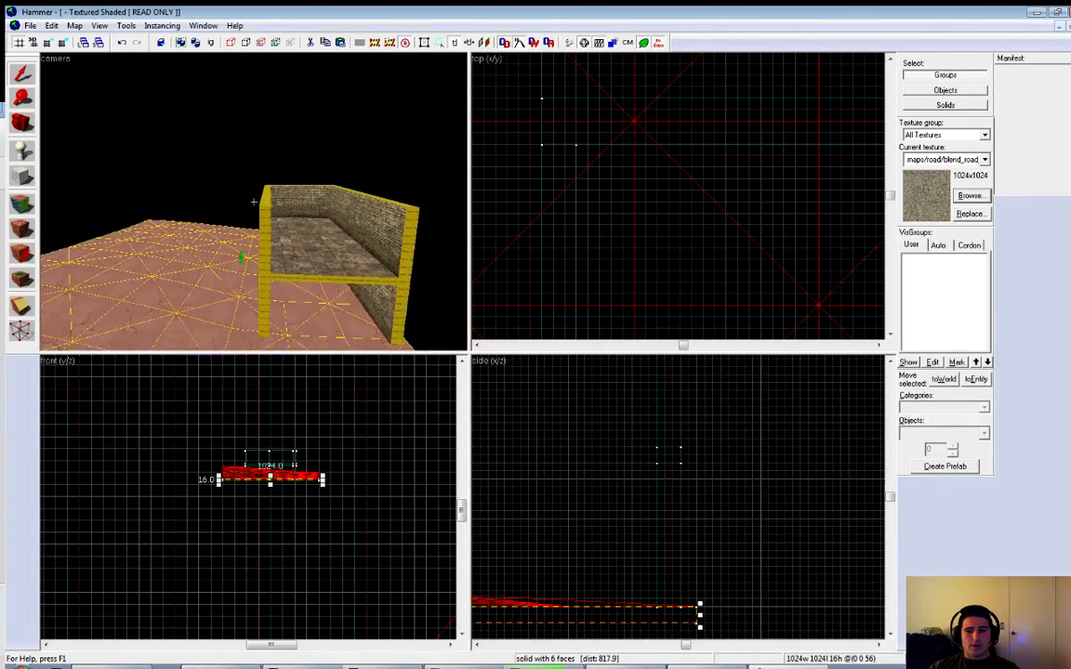
key(z)
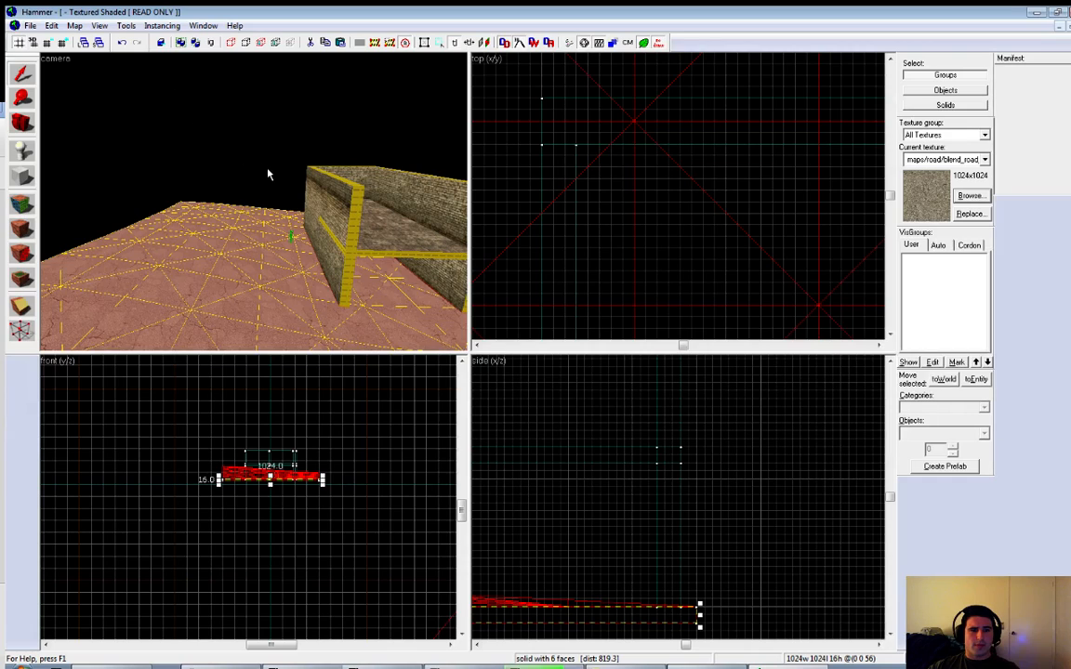
click(22, 178)
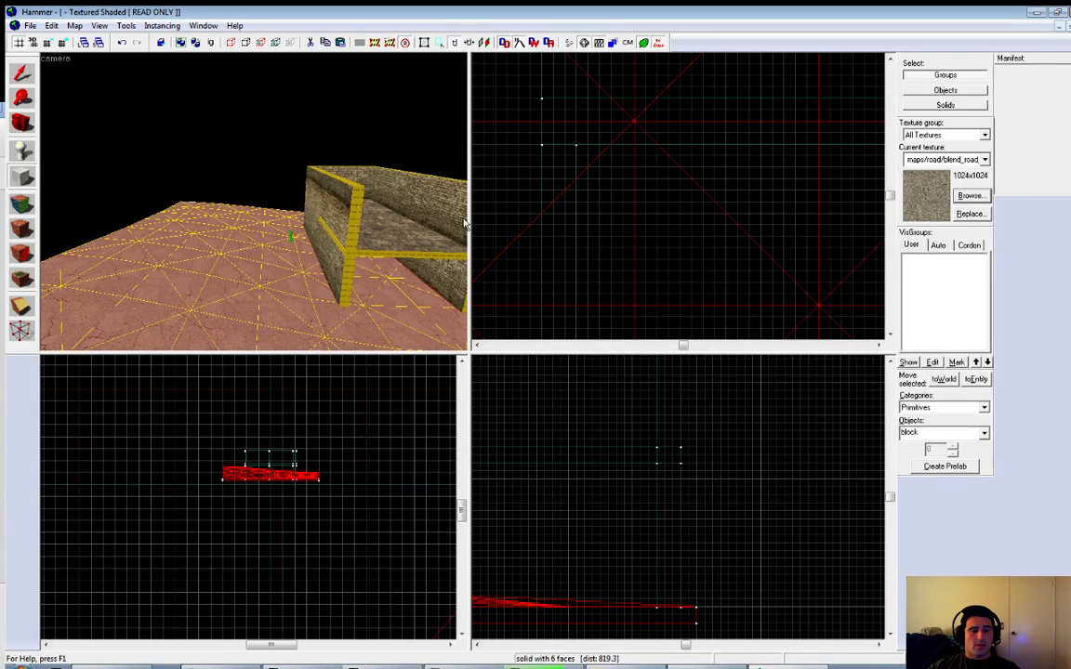
scroll(602, 223, up, 5)
Open the sample map sdk_firefight.vmf from the insurgency2 sdk_content maps folder
click(26, 29)
click(42, 55)
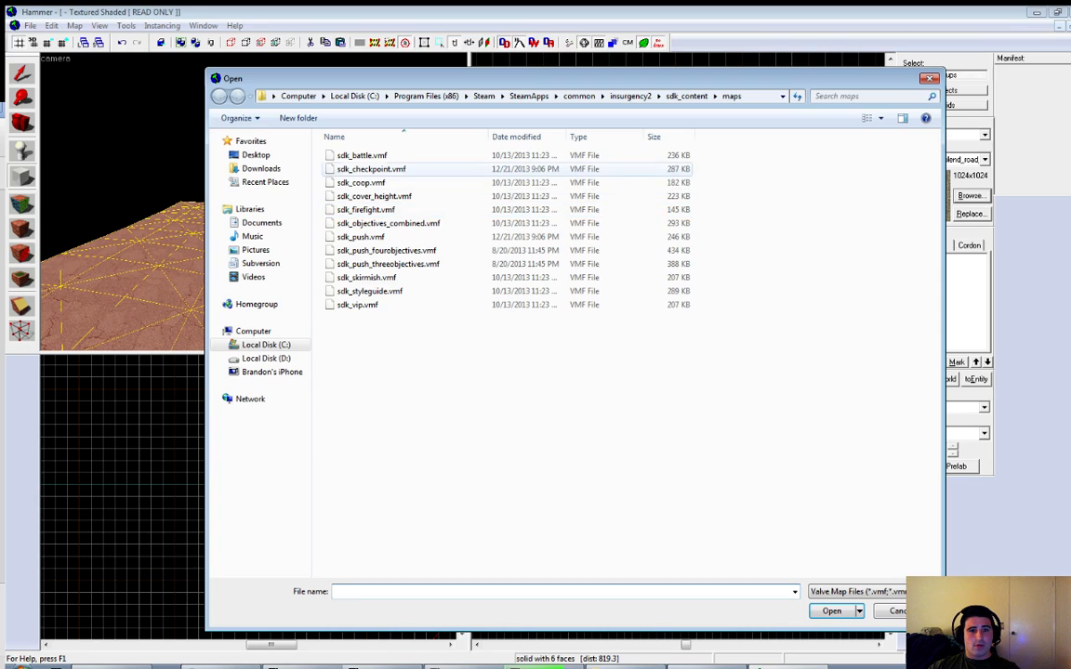
double_click(366, 209)
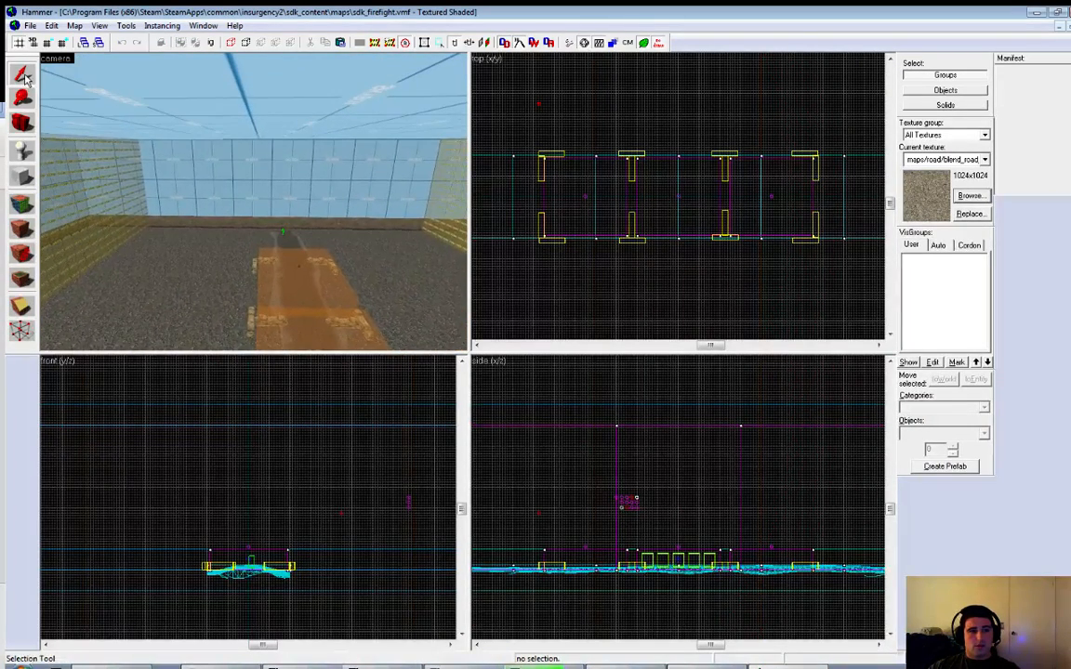
Select the skybox wall together with the low wall beneath it, then select only the low perimeter wall
key(z)
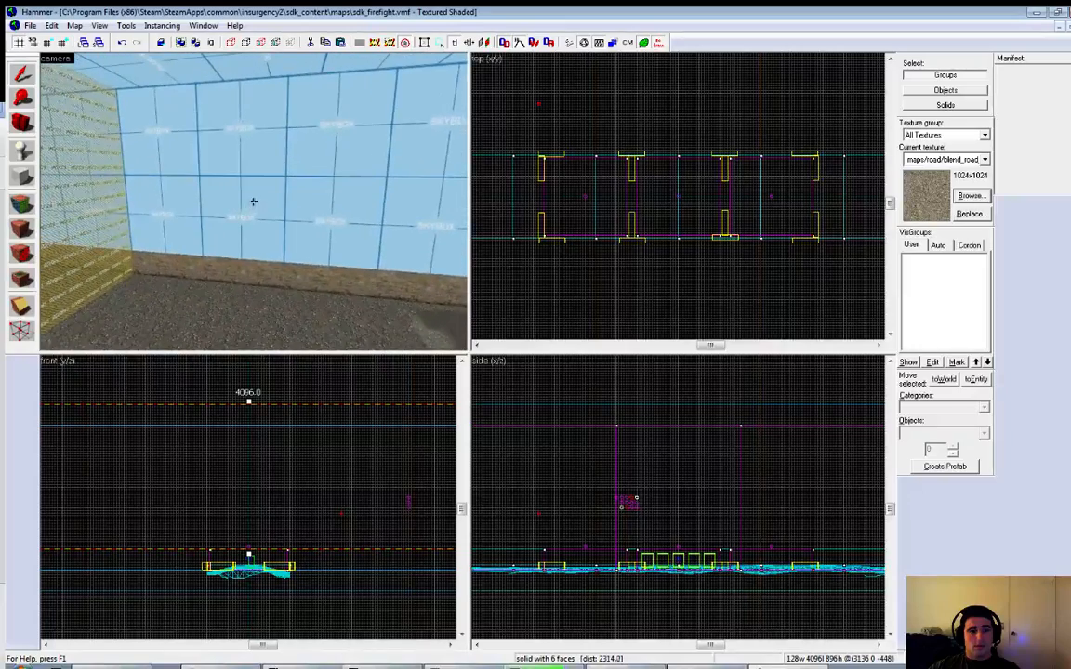
key(z)
click(281, 244)
ctrl+click(282, 272)
key(z)
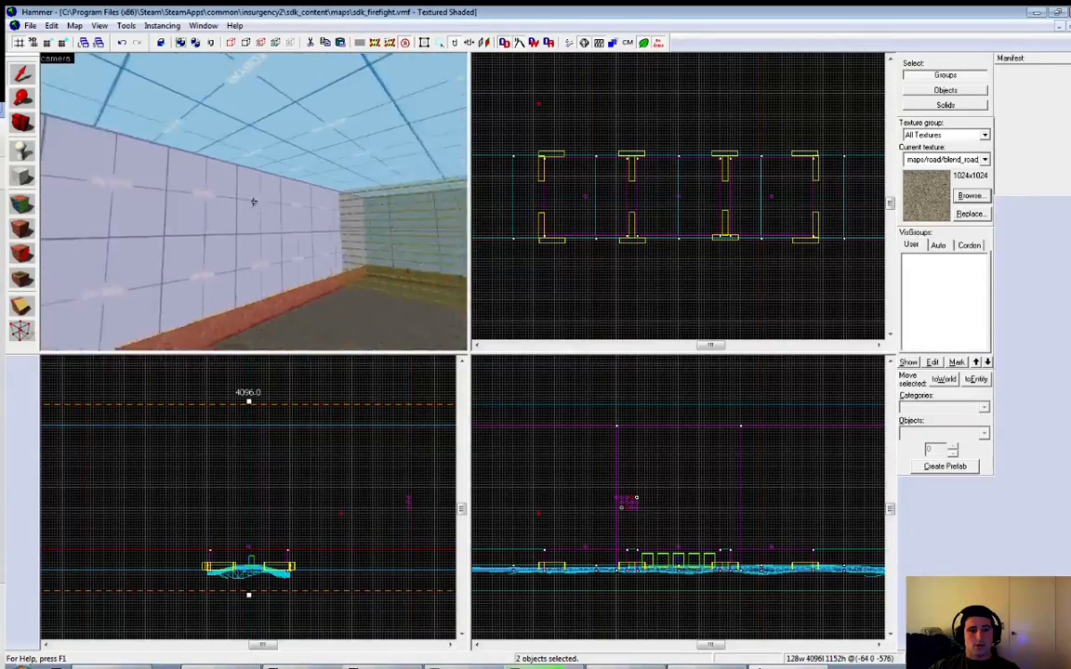
key(z)
click(320, 213)
click(189, 287)
Examine the selected low perimeter wall up close, its height in the front view, and the surrounding skybox and spawn zone
key(z)
key(w)
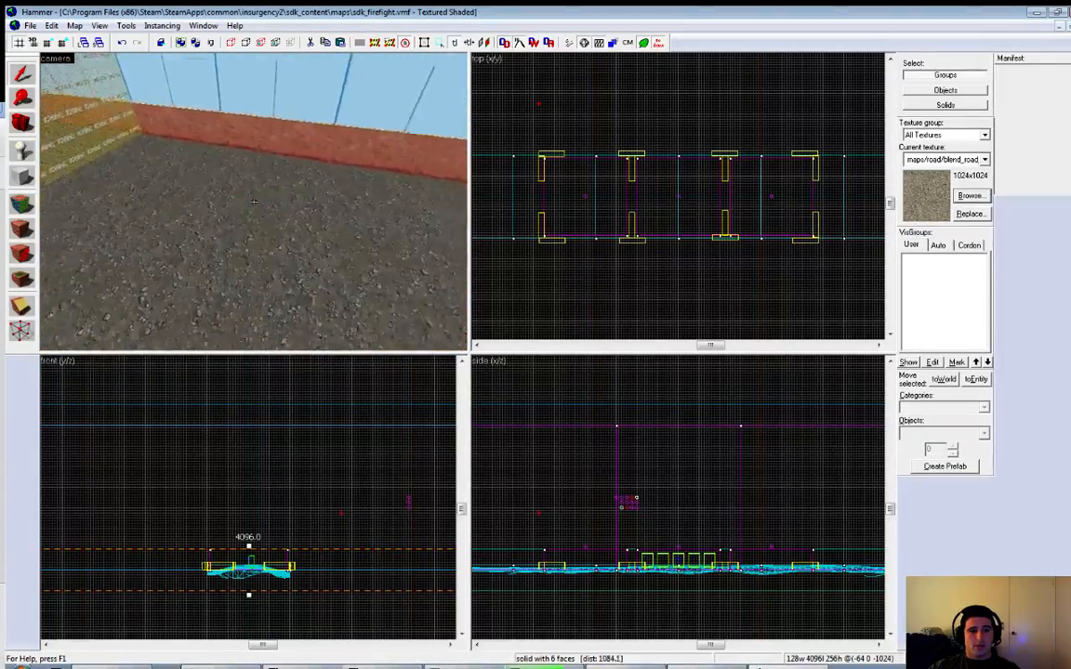
key(w)
key(z)
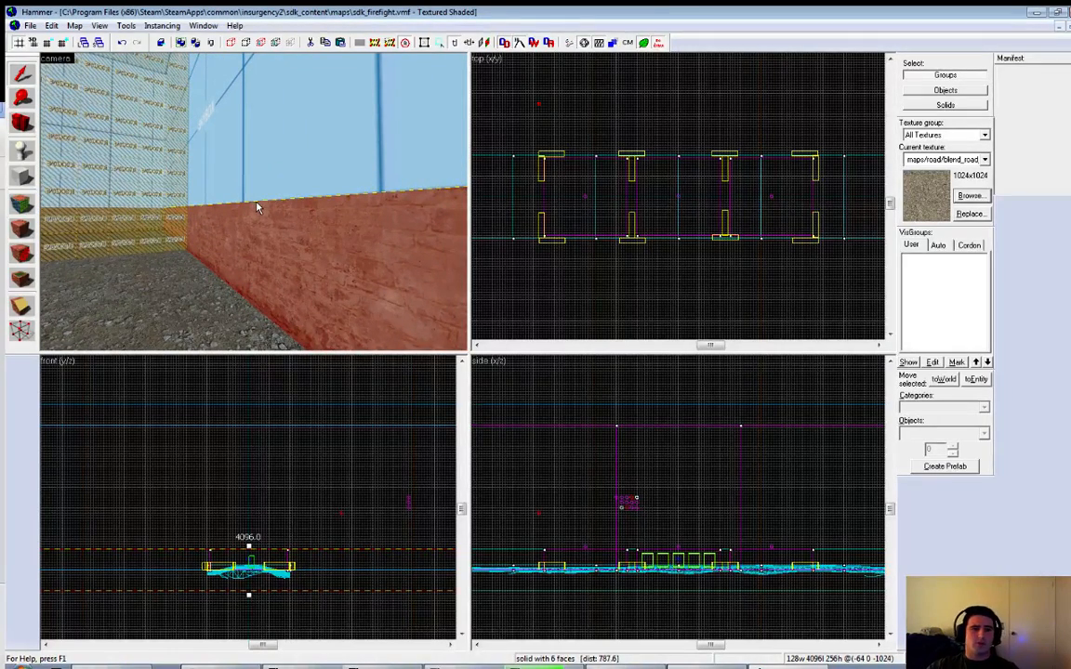
key(z)
key(w)
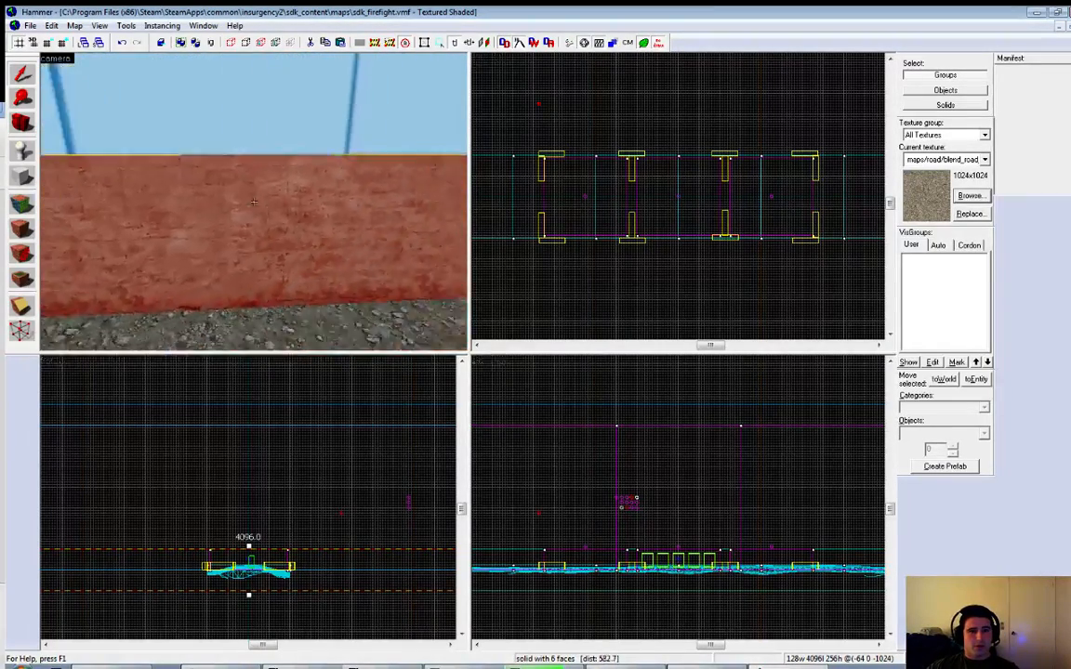
key(s)
key(z)
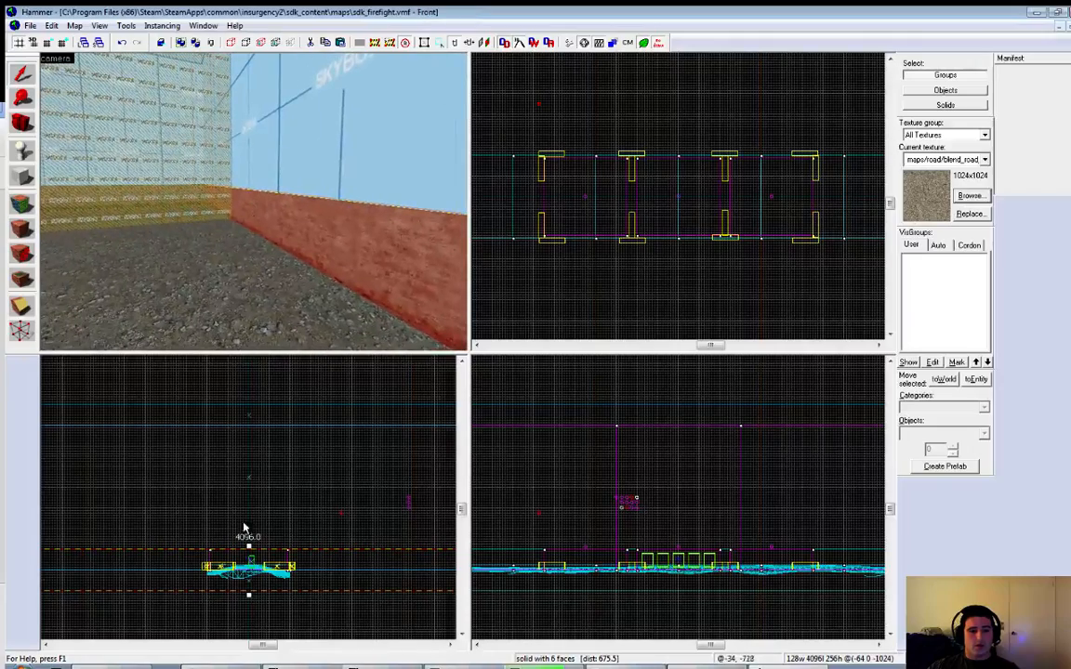
scroll(140, 547, up, 5)
key(z)
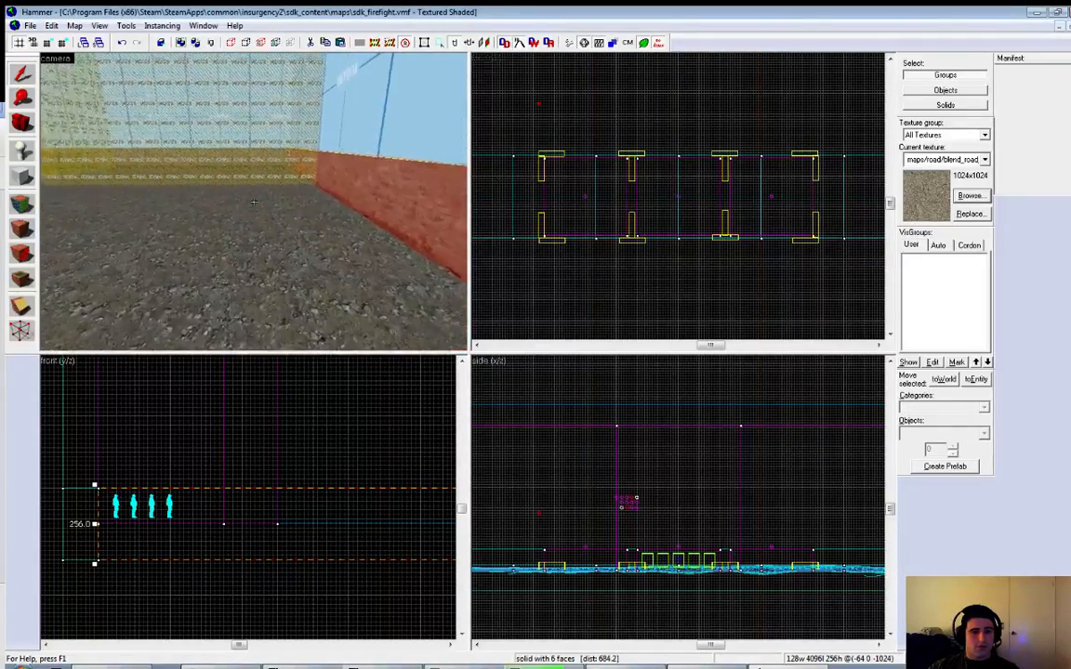
key(w)
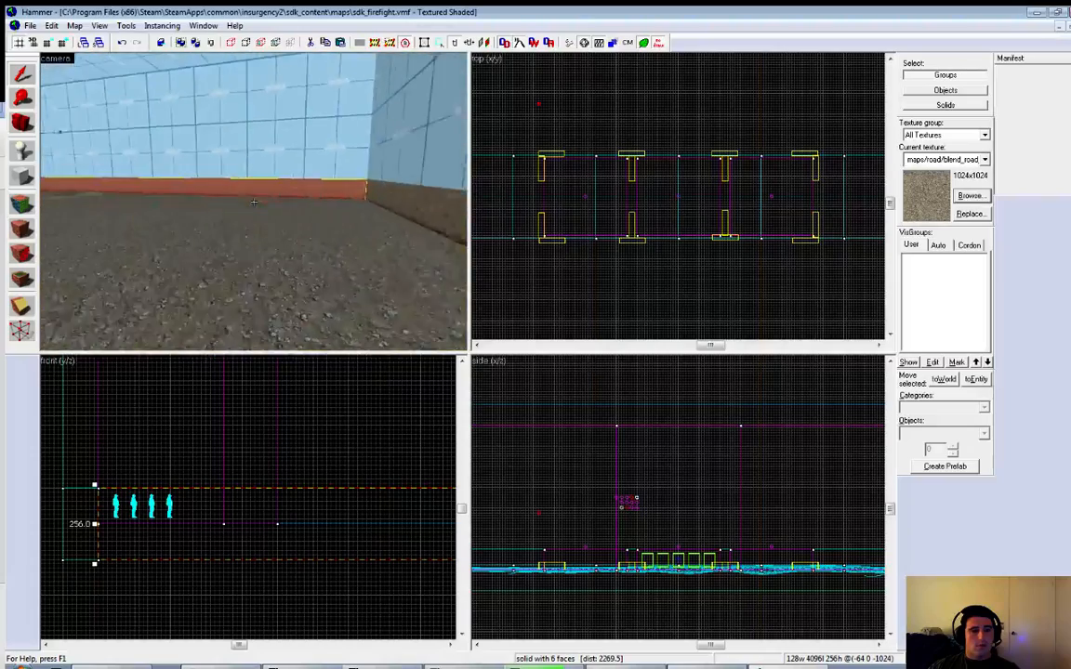
key(s)
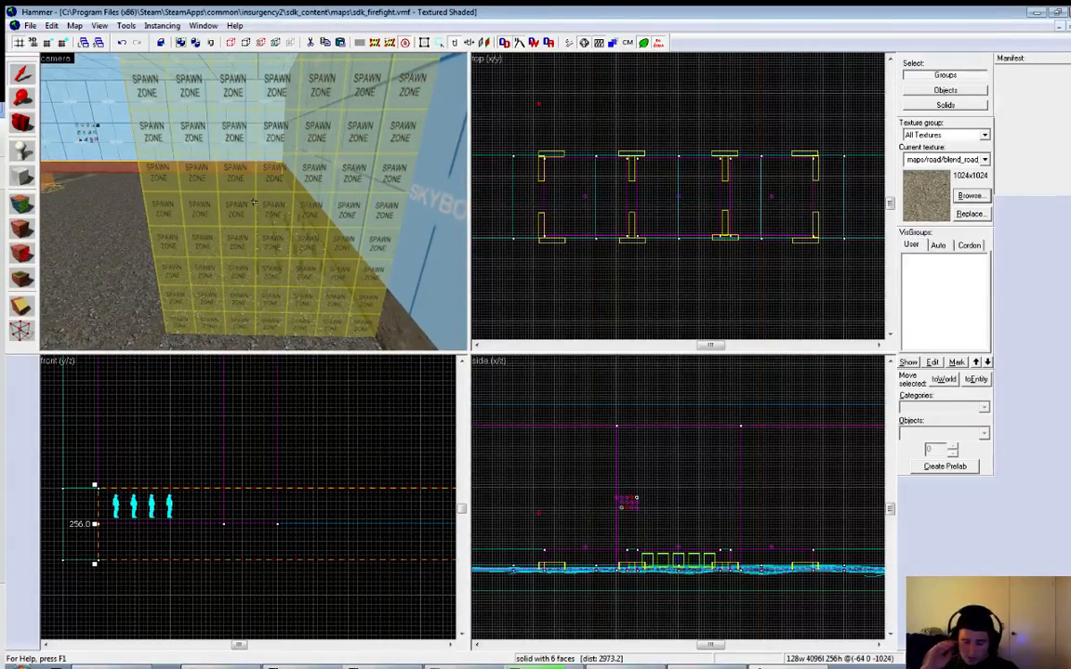
Switch back to the unsaved map containing the building and the displaced ground
click(203, 26)
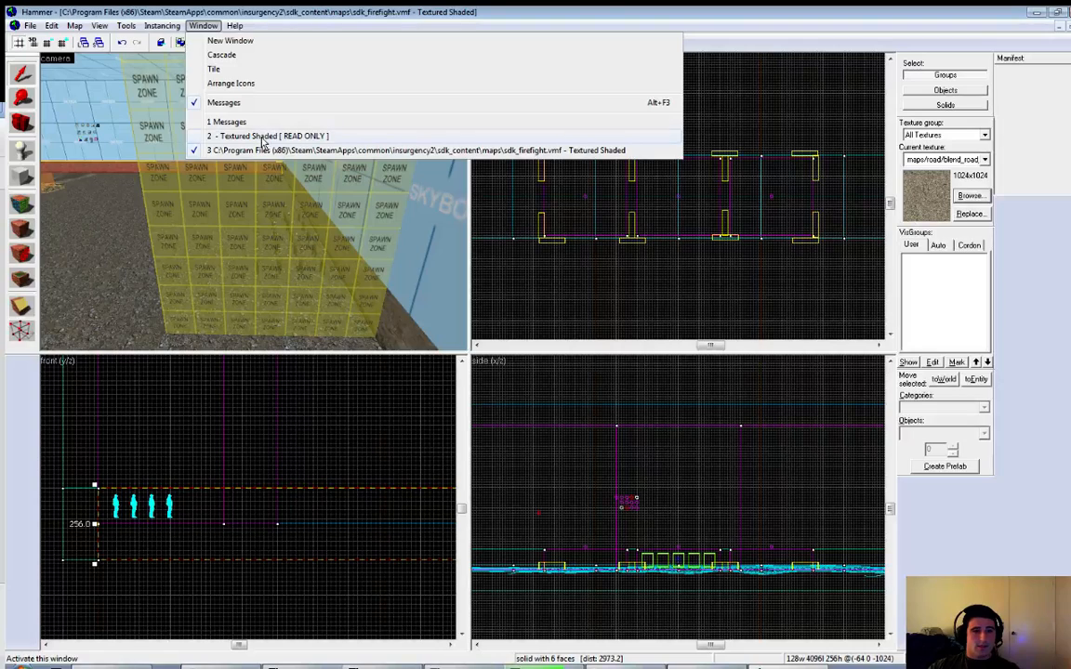
click(262, 138)
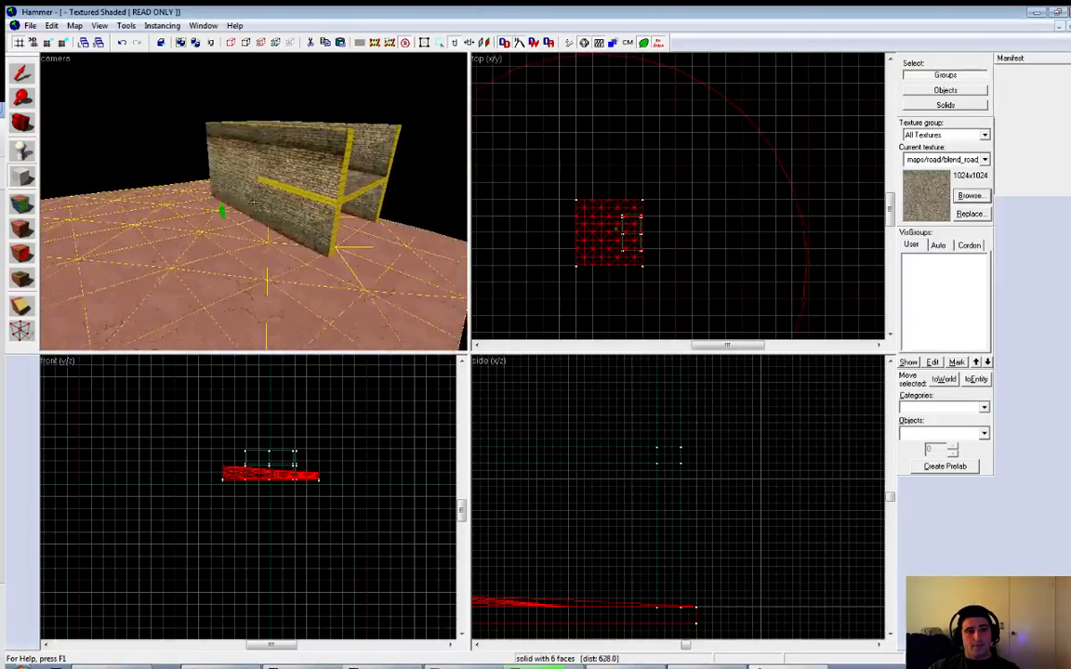
Select the building's lower wall, then the upper wall section above it, and inspect the upper section's thickness in the top view
click(21, 74)
click(258, 183)
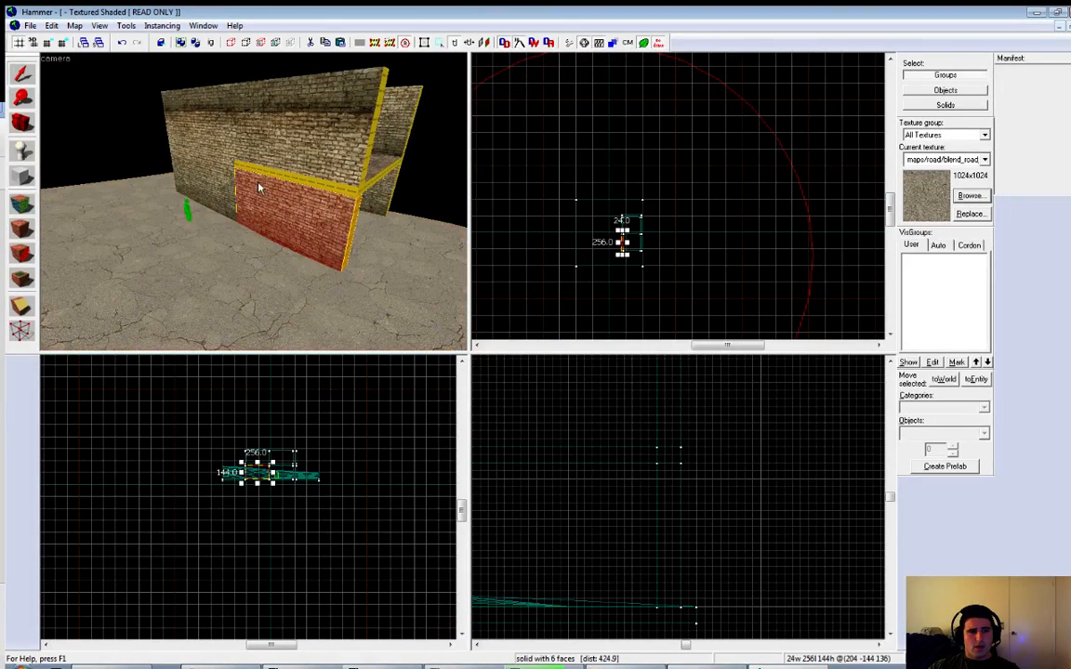
click(271, 146)
scroll(659, 232, up, 5)
scroll(546, 253, up, 4)
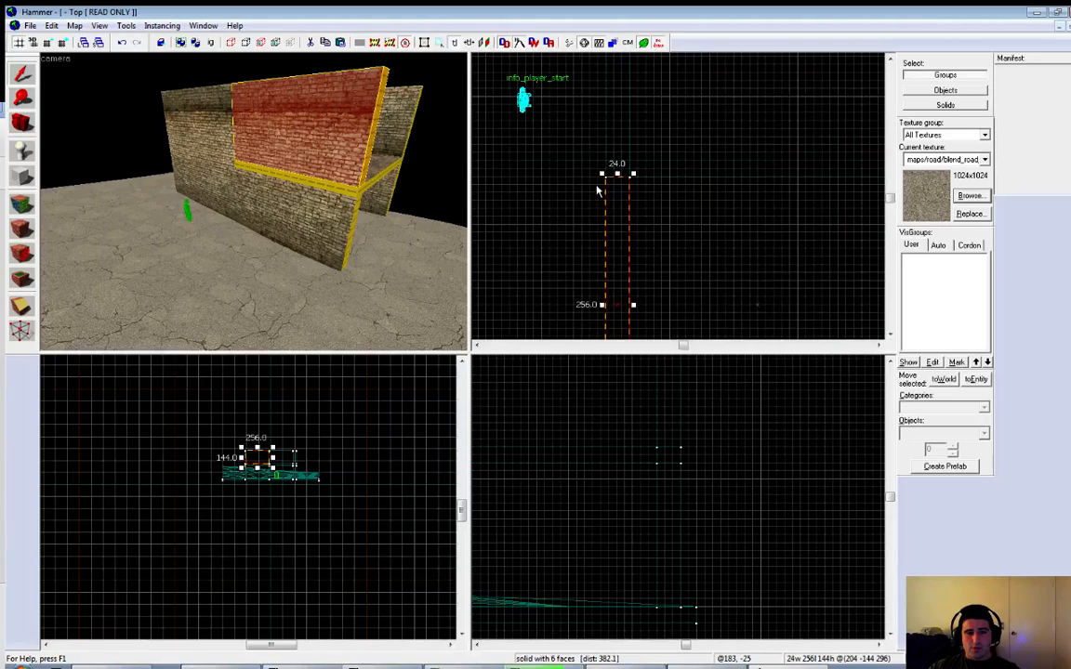
drag(601, 172, 595, 170)
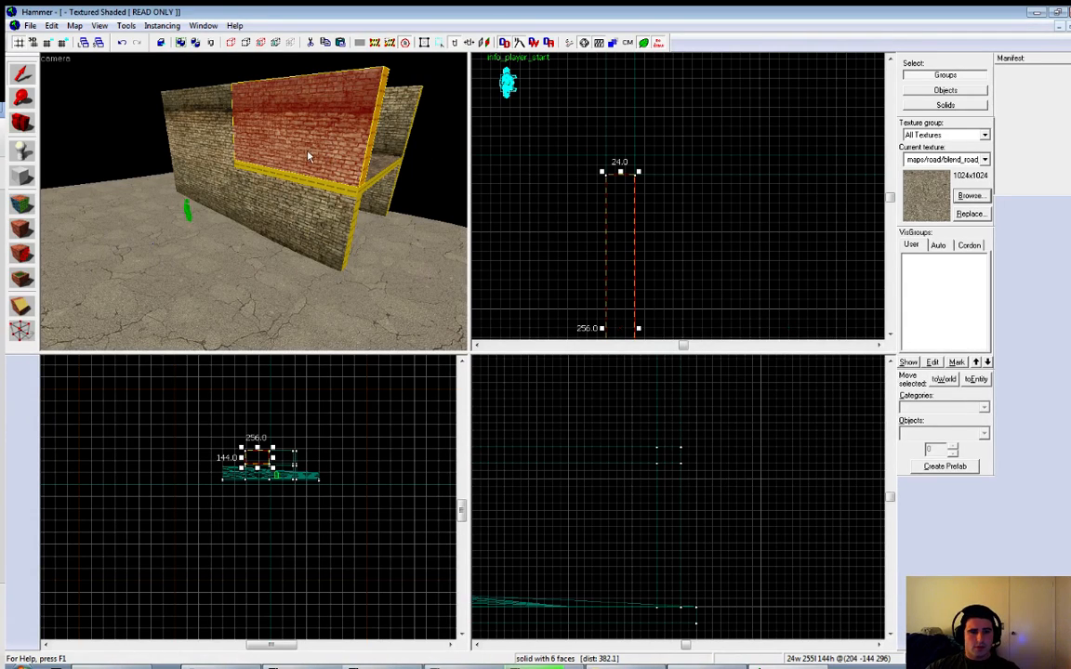
drag(271, 135, 252, 201)
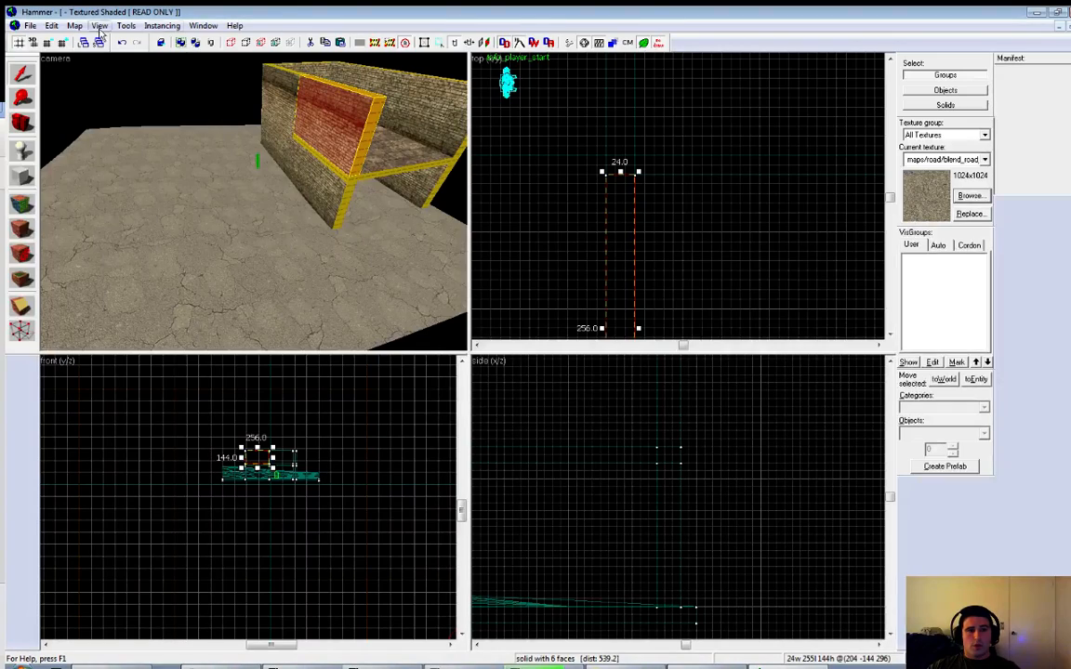
Open the recent map dusk9.vmf from the maps folder
click(31, 25)
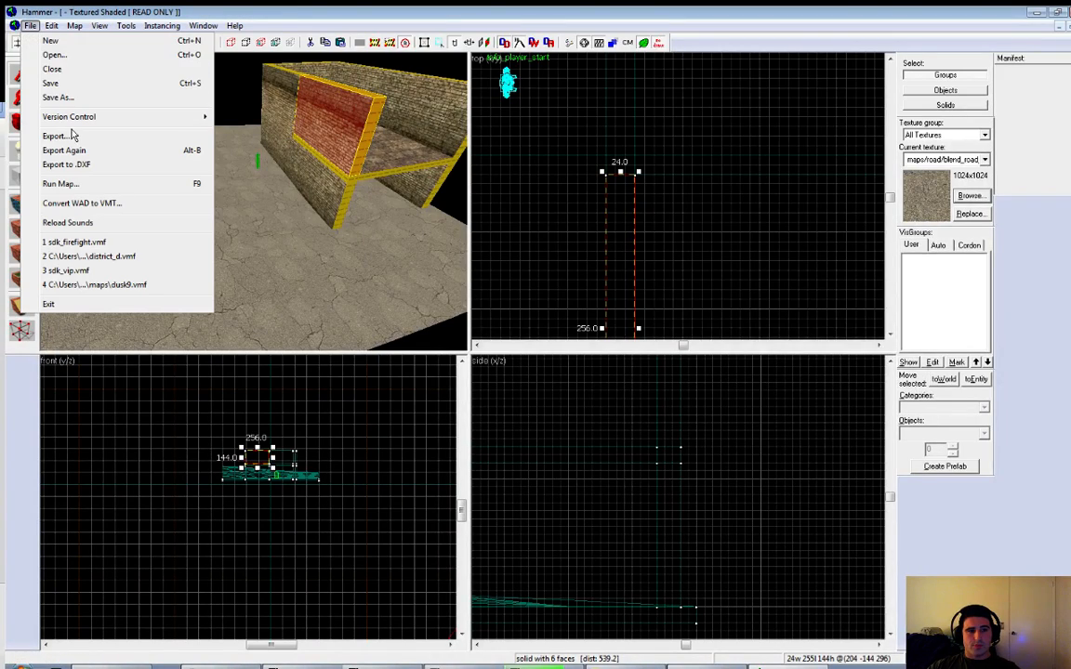
click(108, 285)
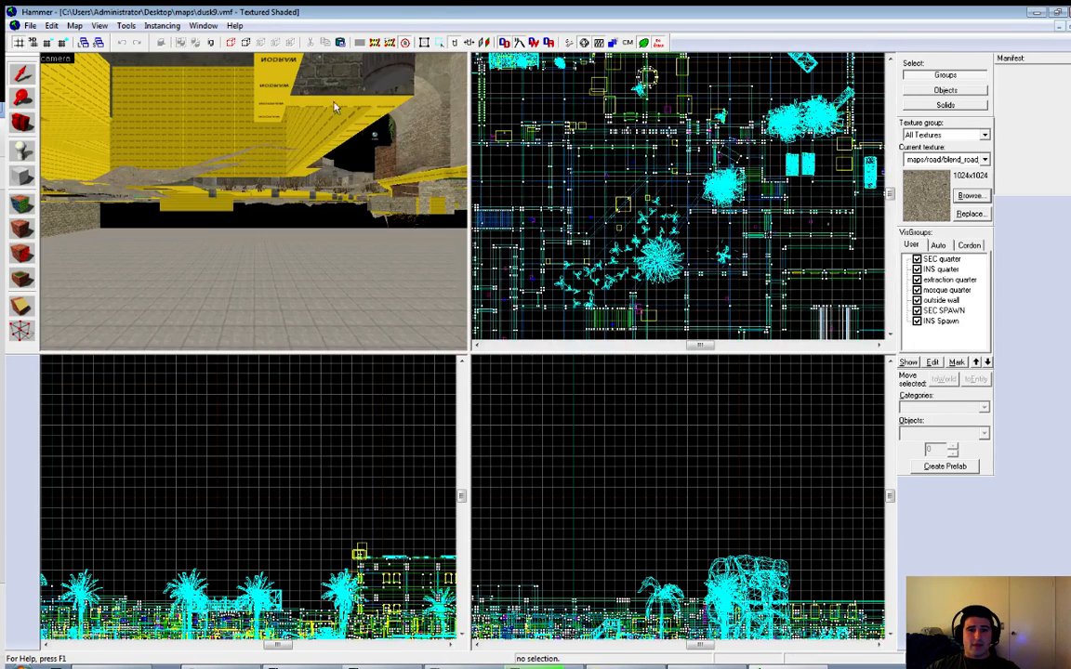
Examine the alleys around the arched passage at ground level and select the brick base of the arch to check its size
key(z)
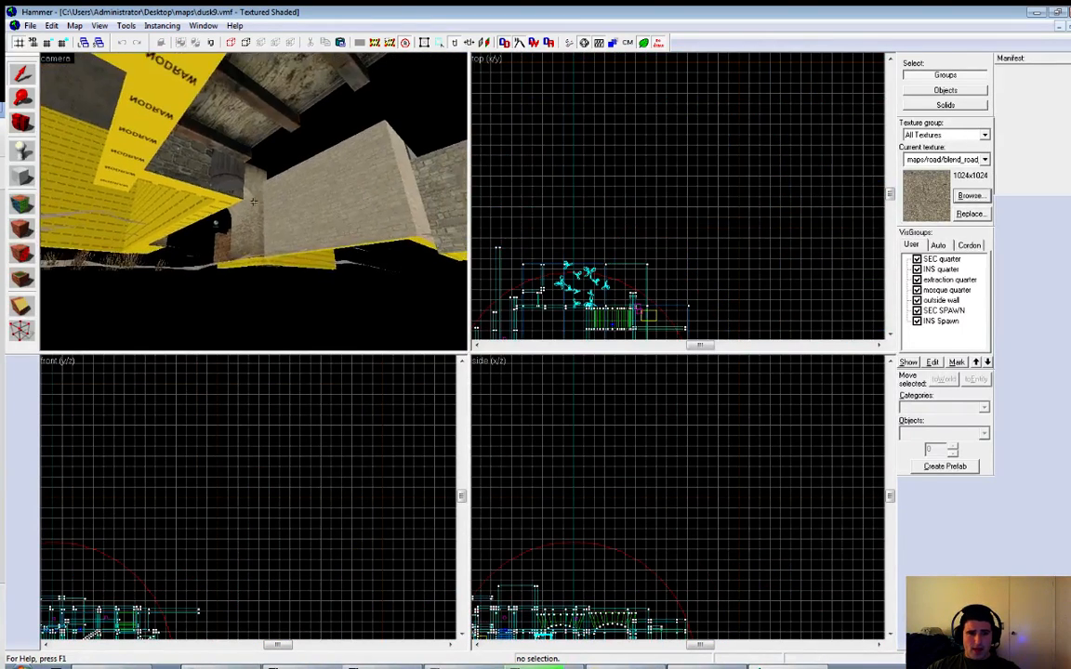
key(w)
key(w)
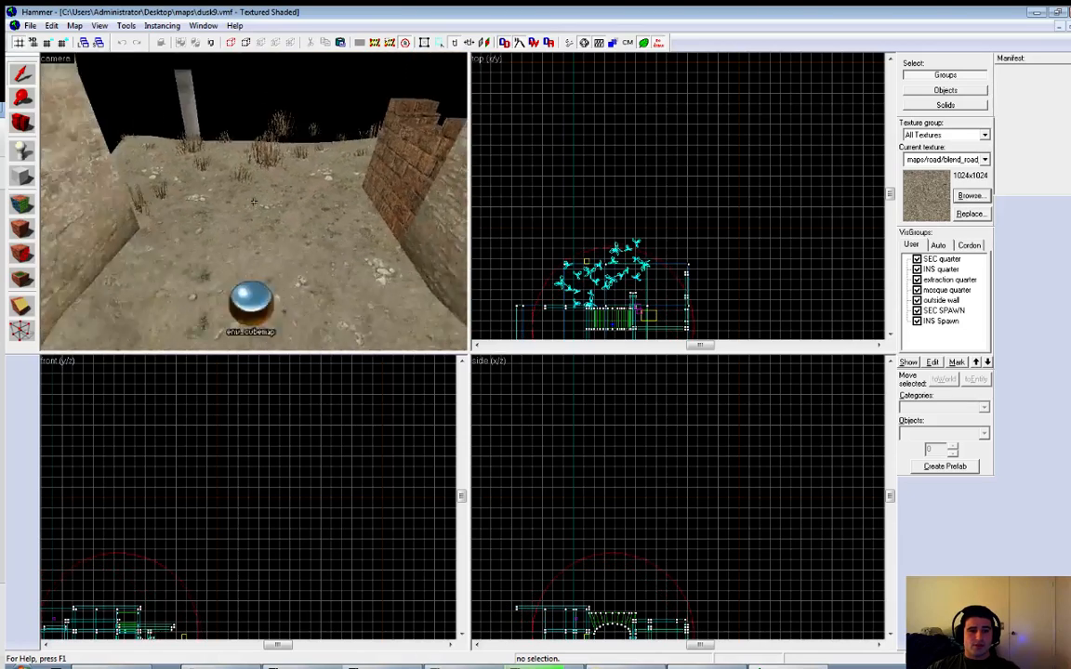
key(a)
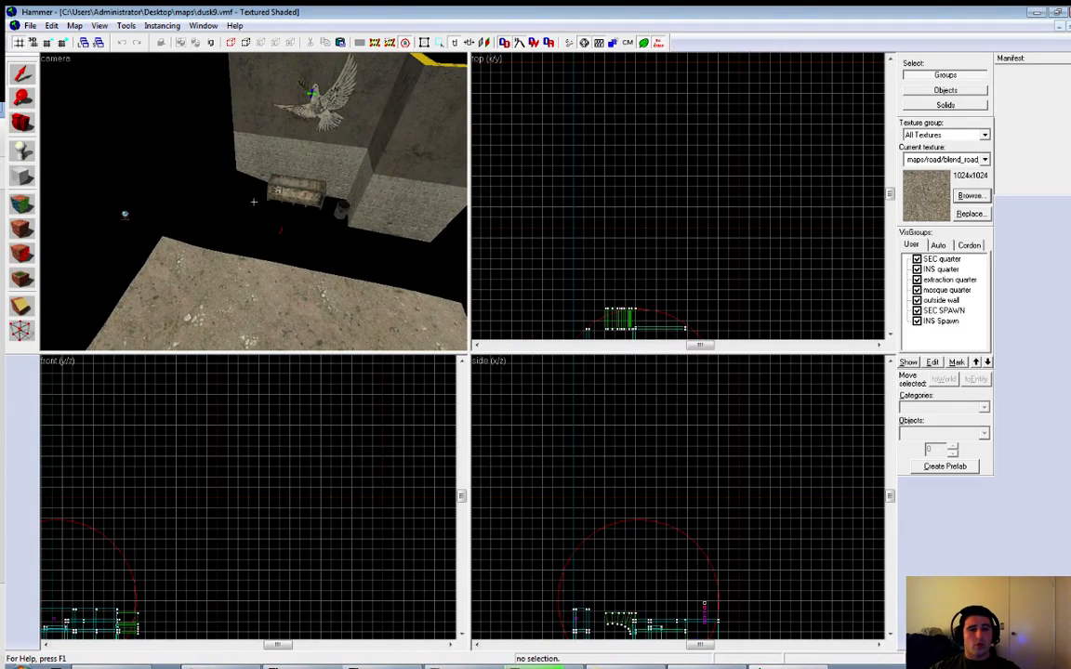
key(w)
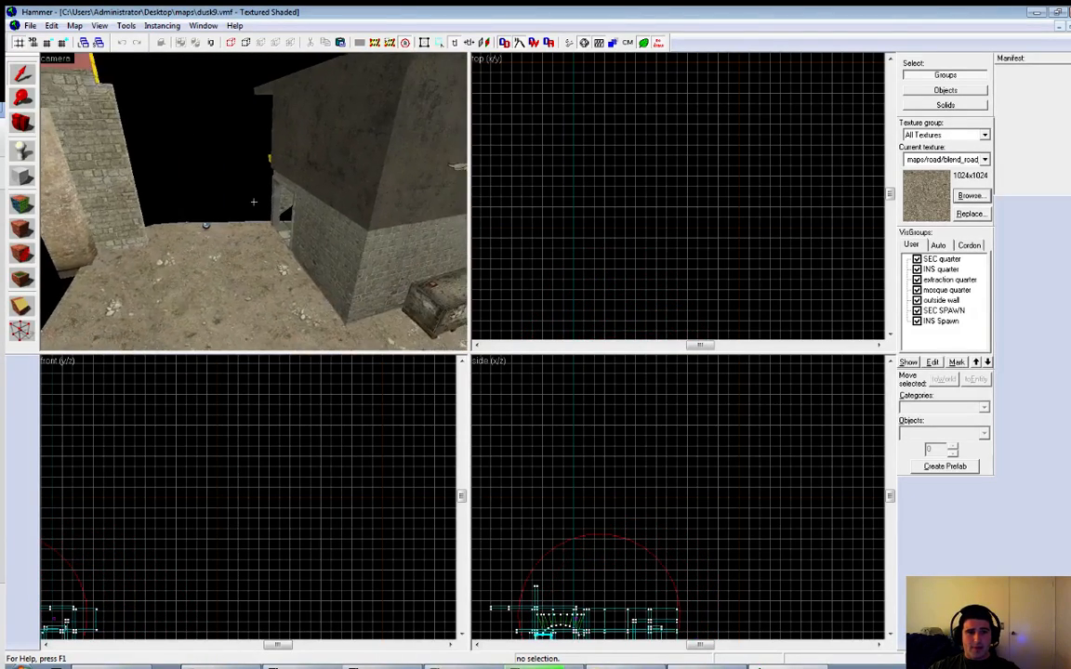
key(w)
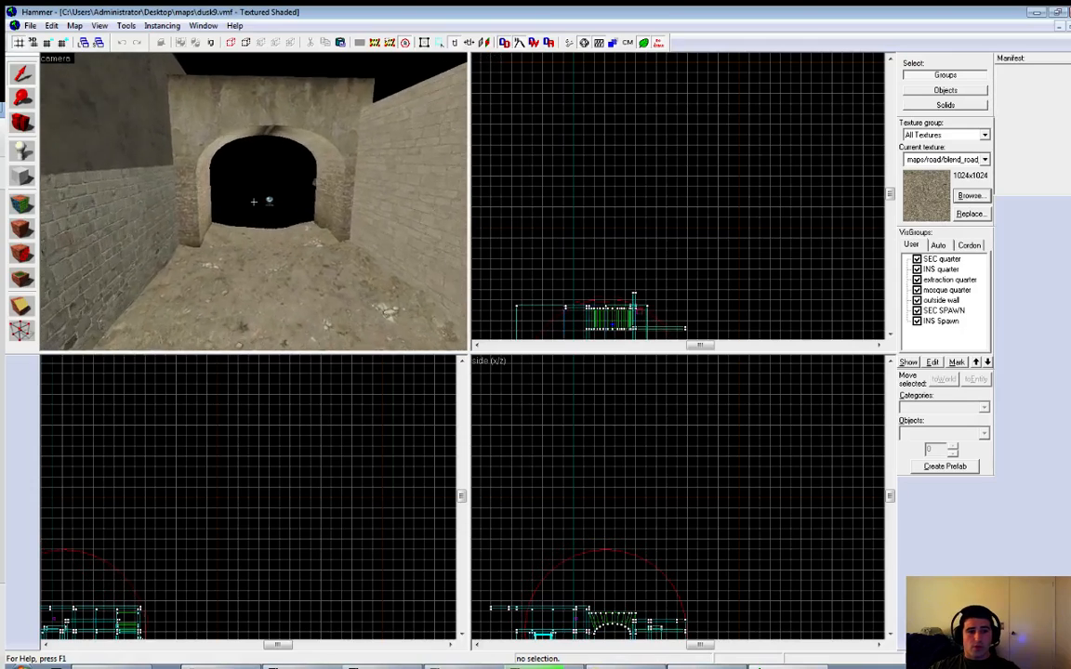
click(237, 114)
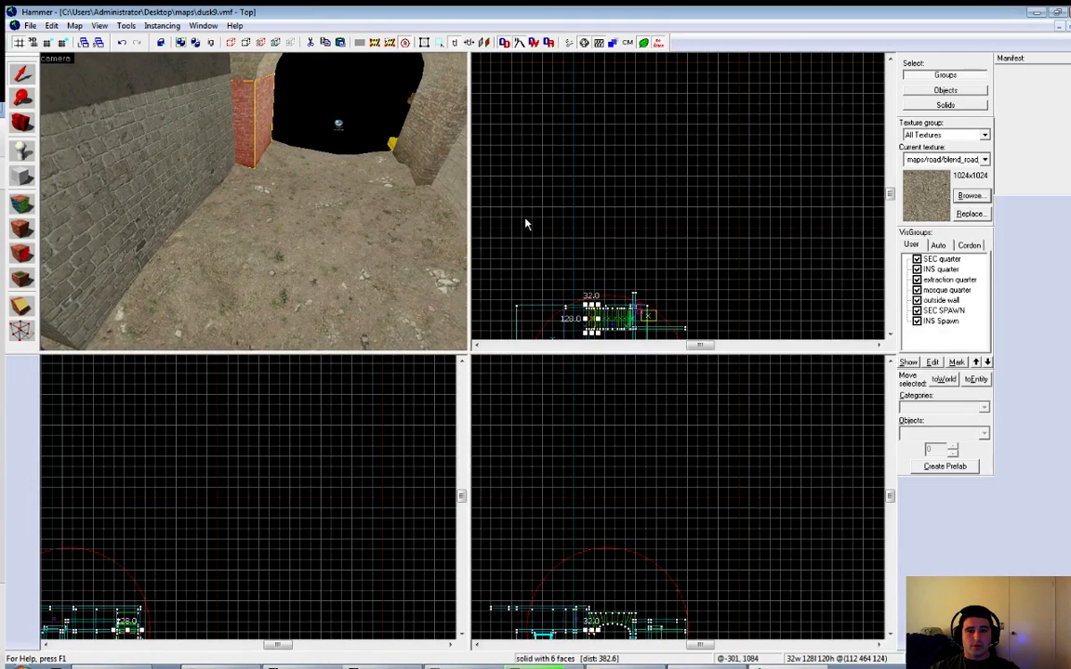
scroll(577, 269, down, 1)
Examine the whole town from above in a maximized camera view, including its nodraw rooftops, outer walls and surrounding skybox
key(z)
key(w)
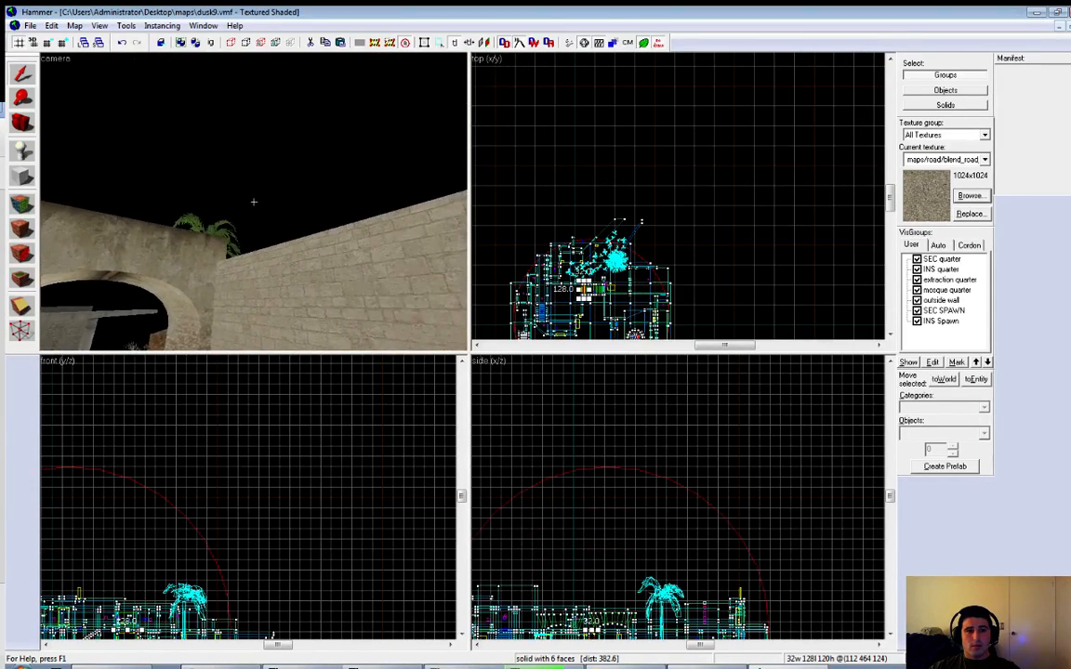
key(w)
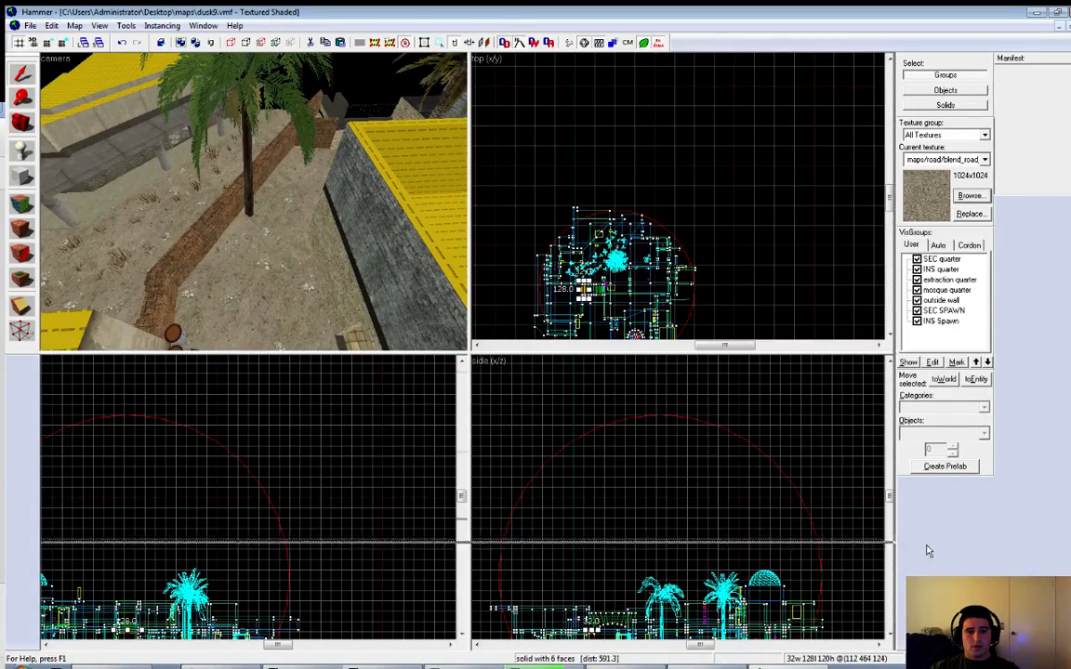
key(shift+z)
key(s)
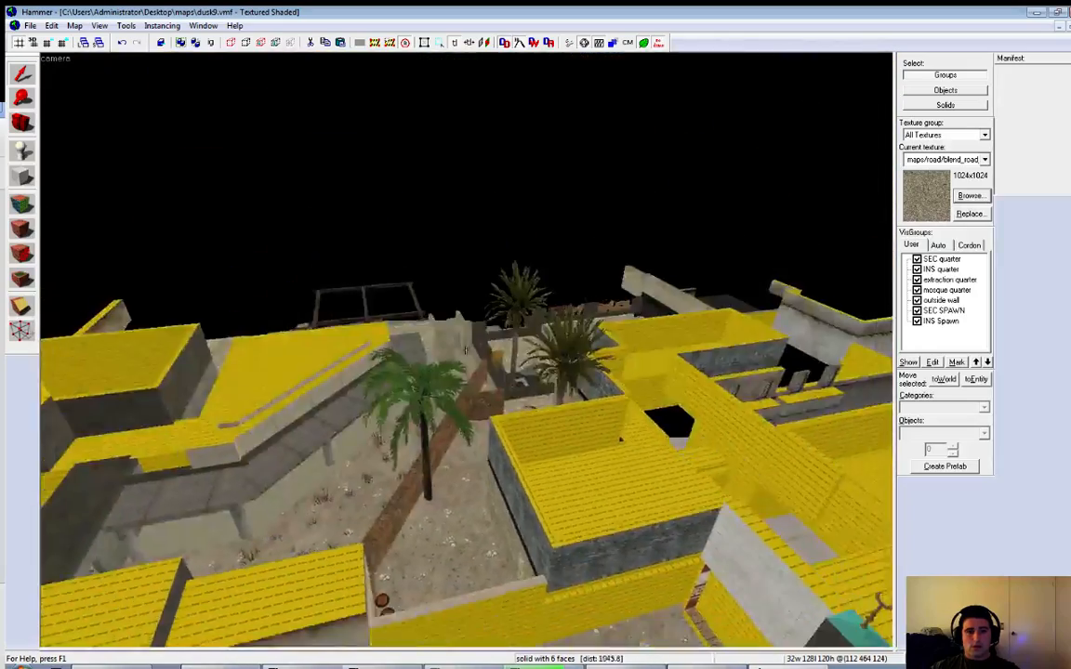
key(s)
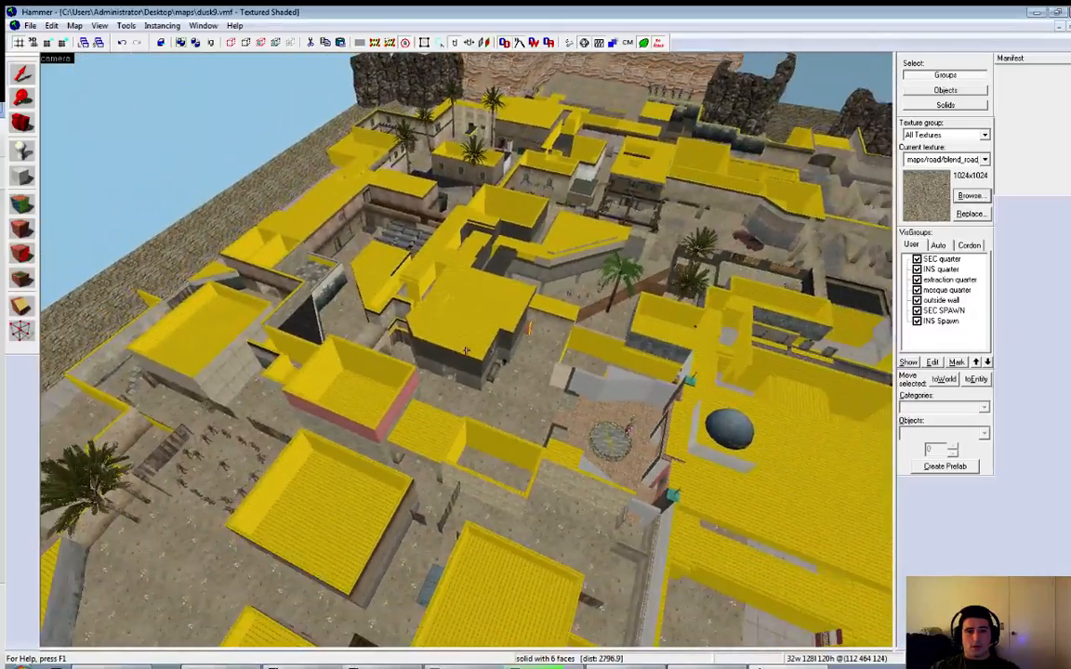
key(s)
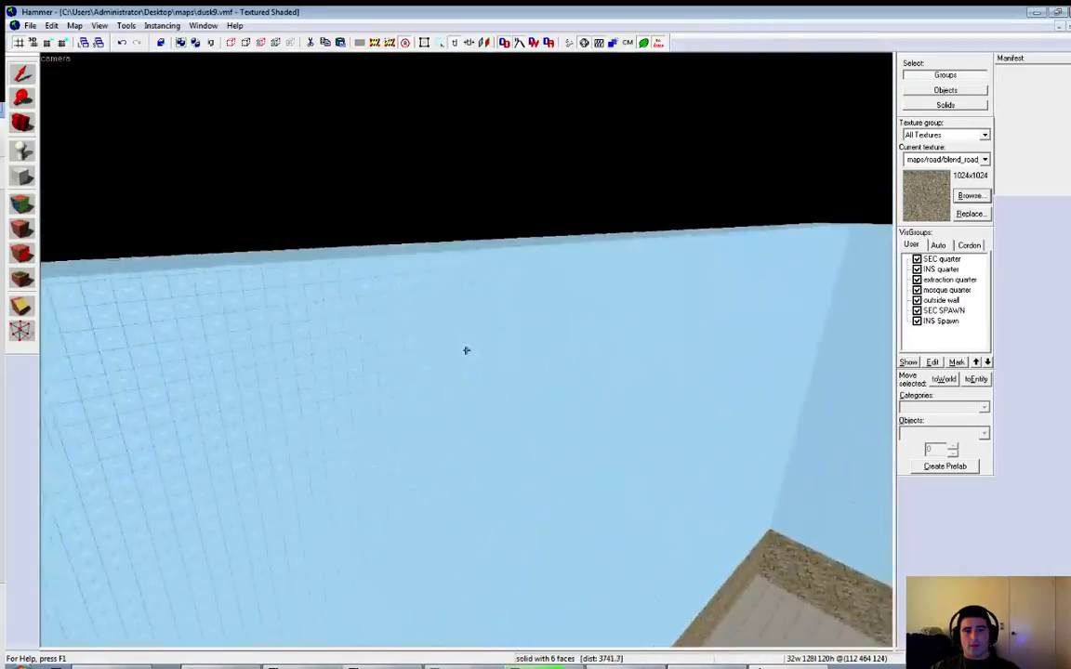
key(d)
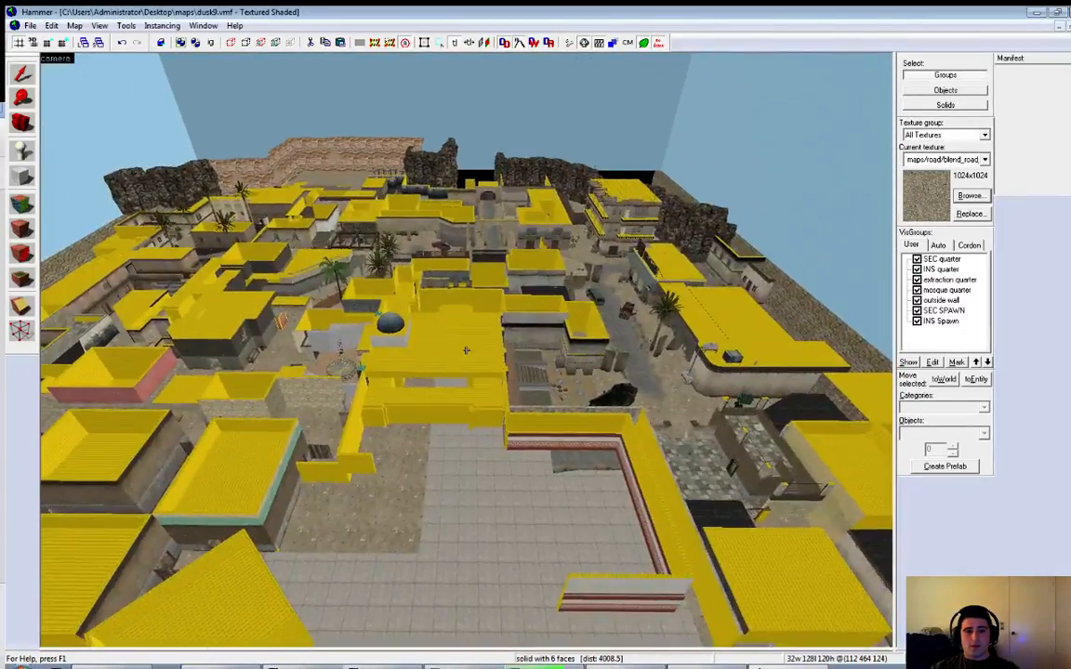
key(a)
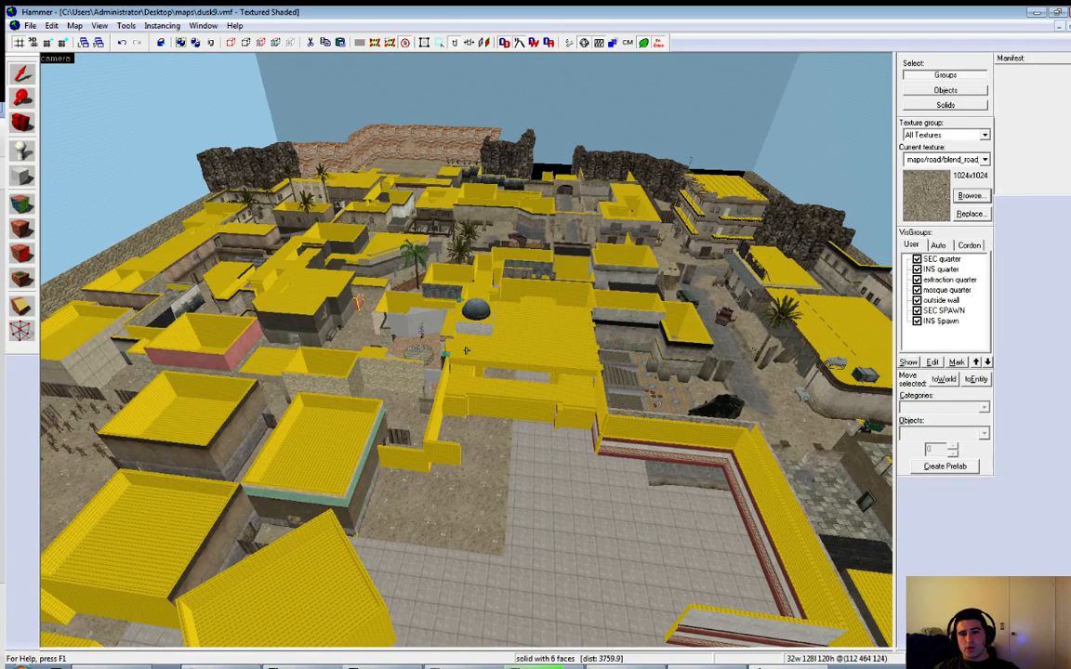
key(d)
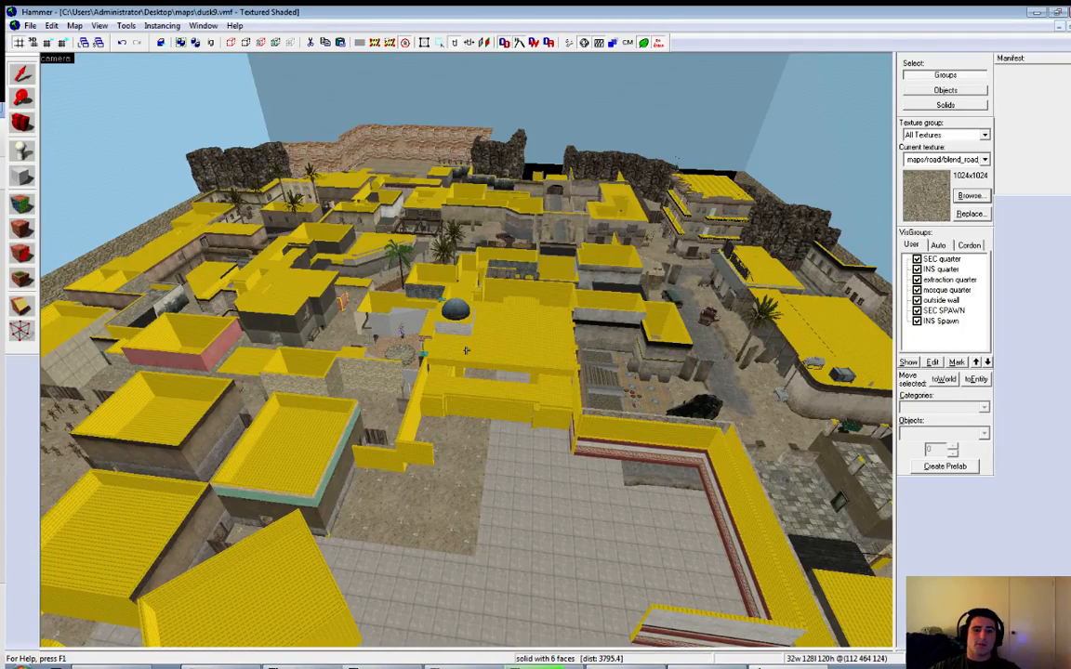
Examine the building with the fenced rooftop and the gated passage beside it, including their nodraw faces, up close
key(w)
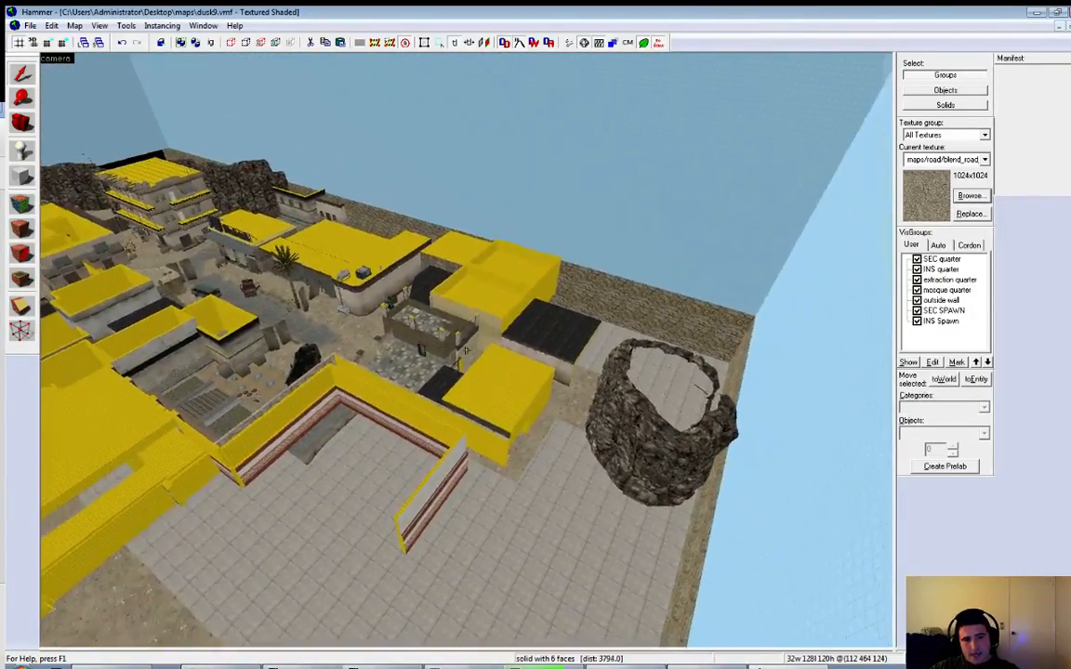
key(w)
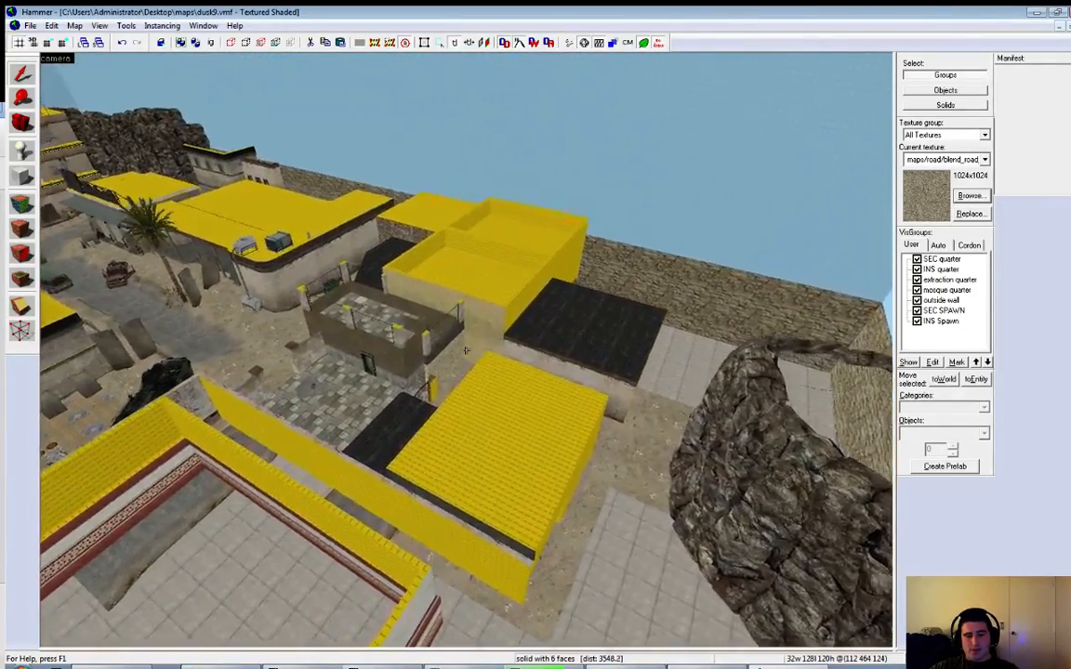
key(w)
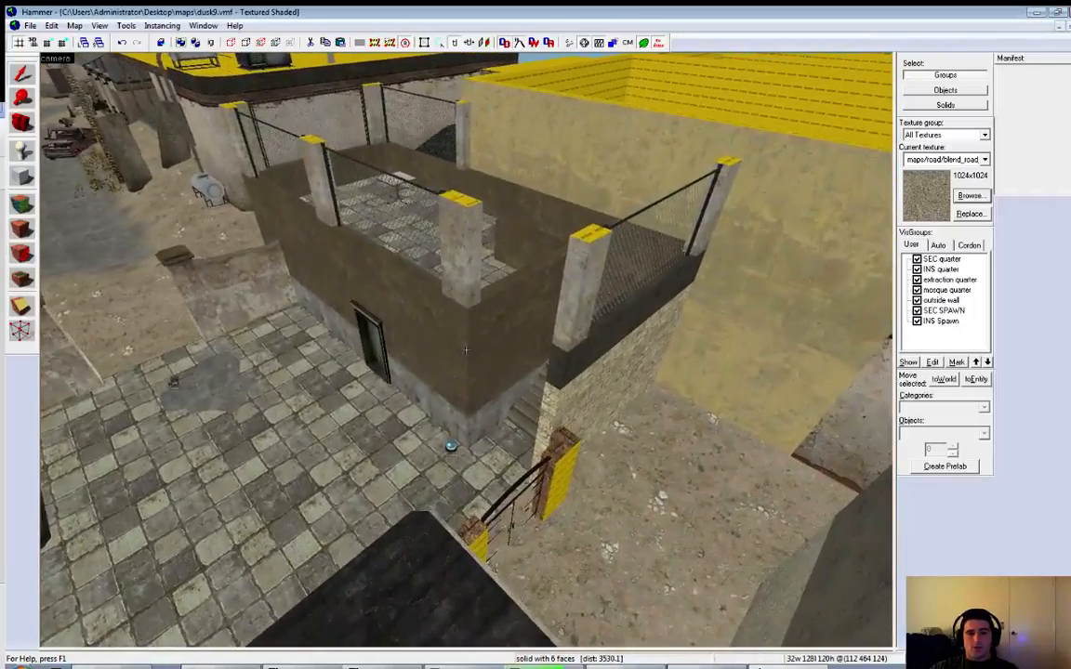
key(d)
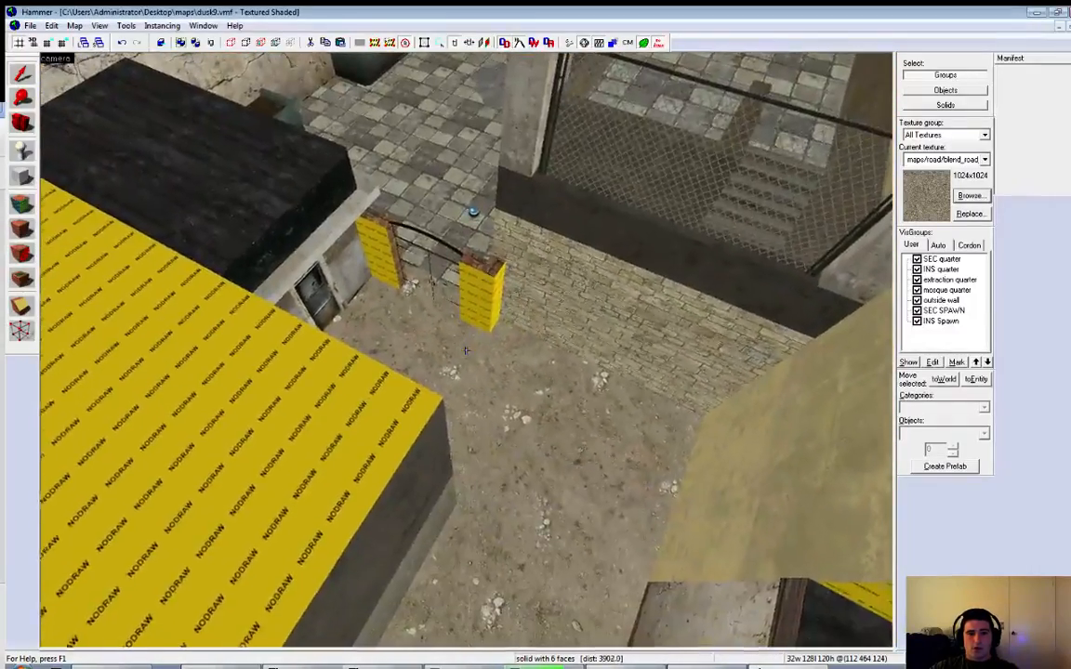
key(a)
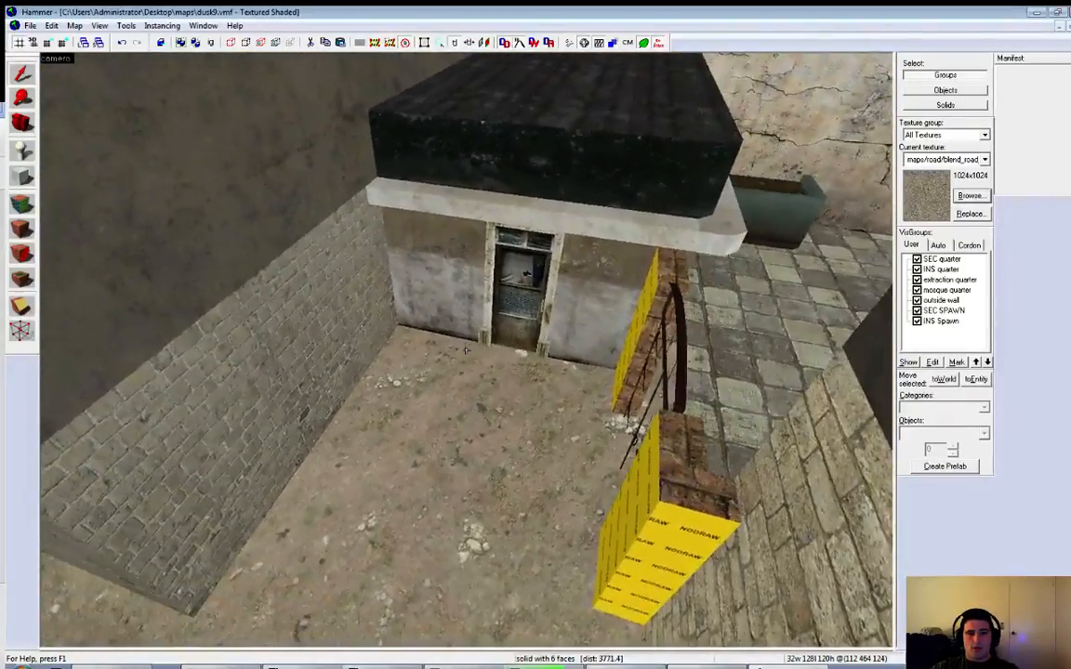
key(a)
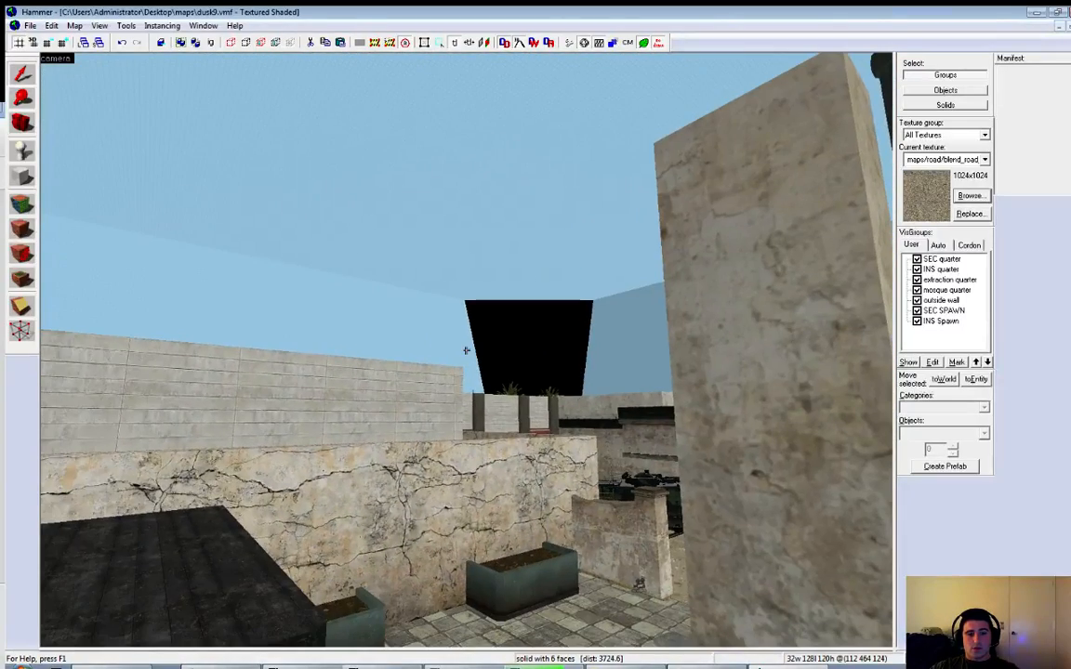
Examine the main street from the armored vehicle past the concrete barriers to the parked cars and the garage
key(w)
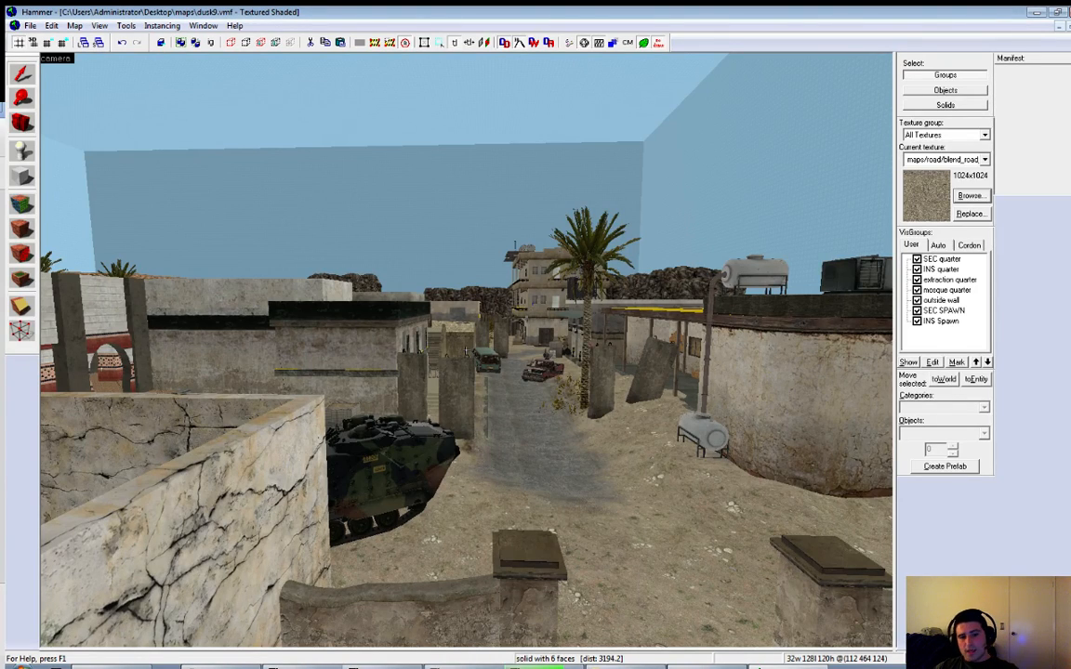
key(d)
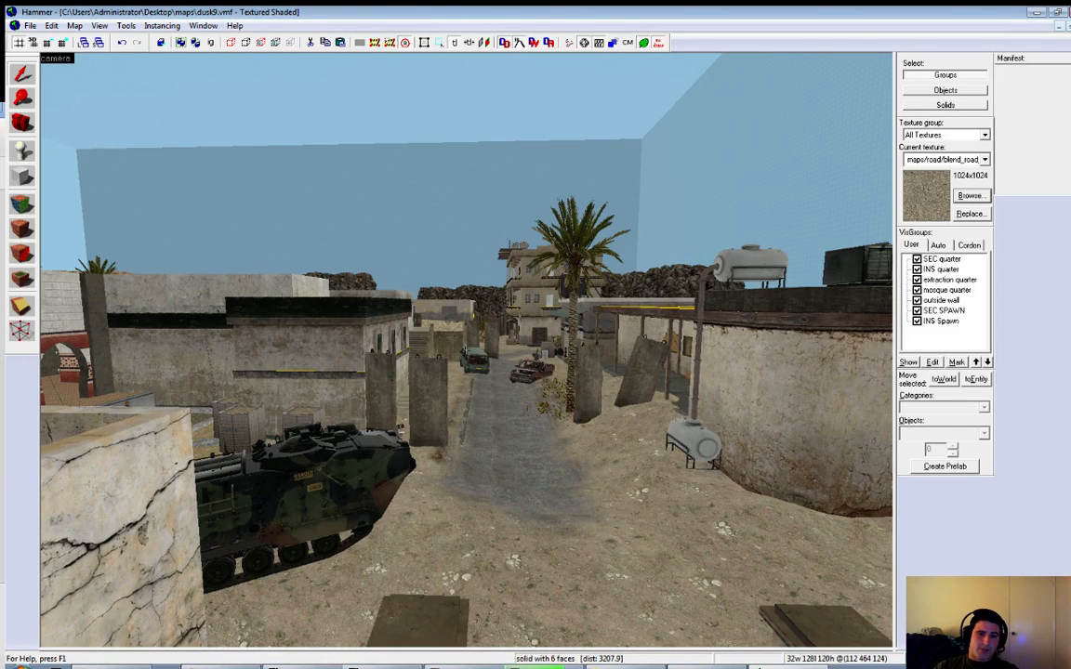
key(w)
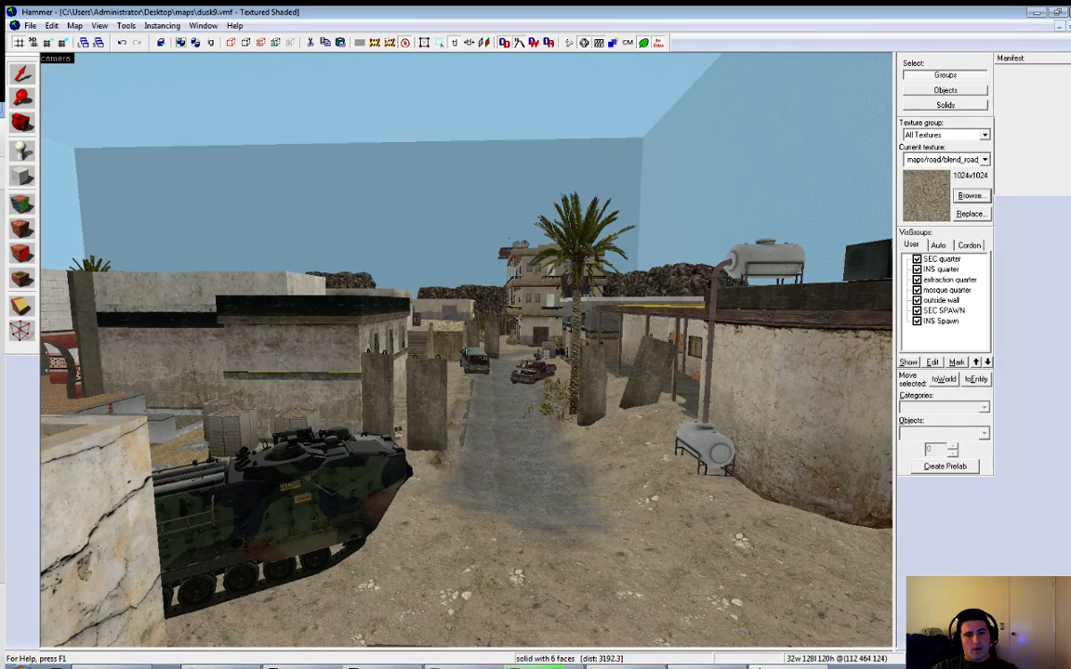
key(w)
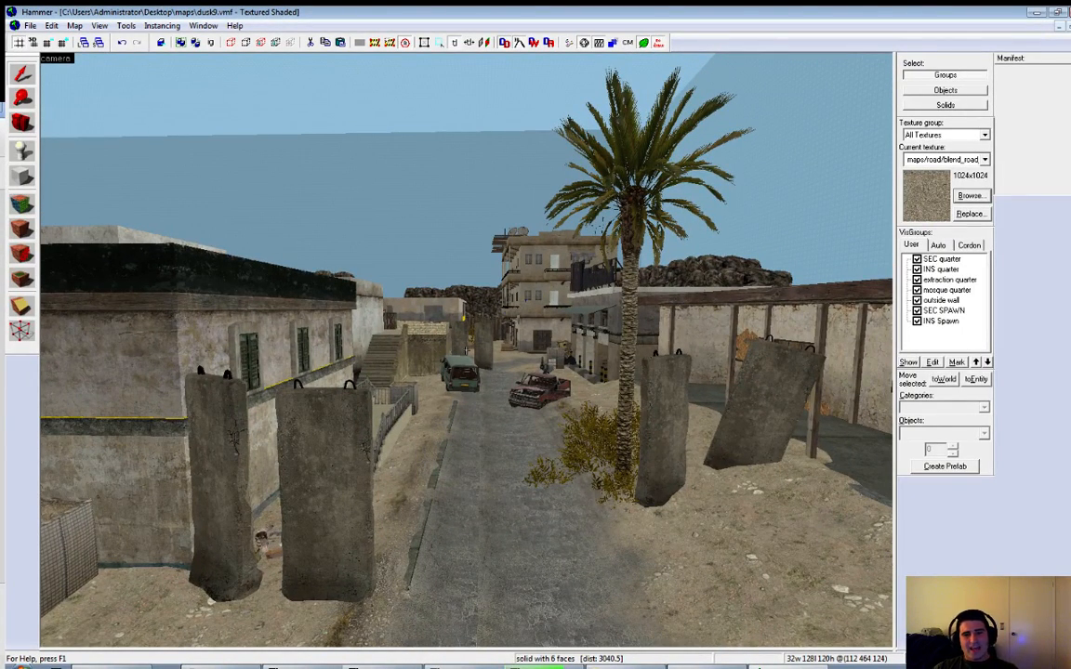
key(w)
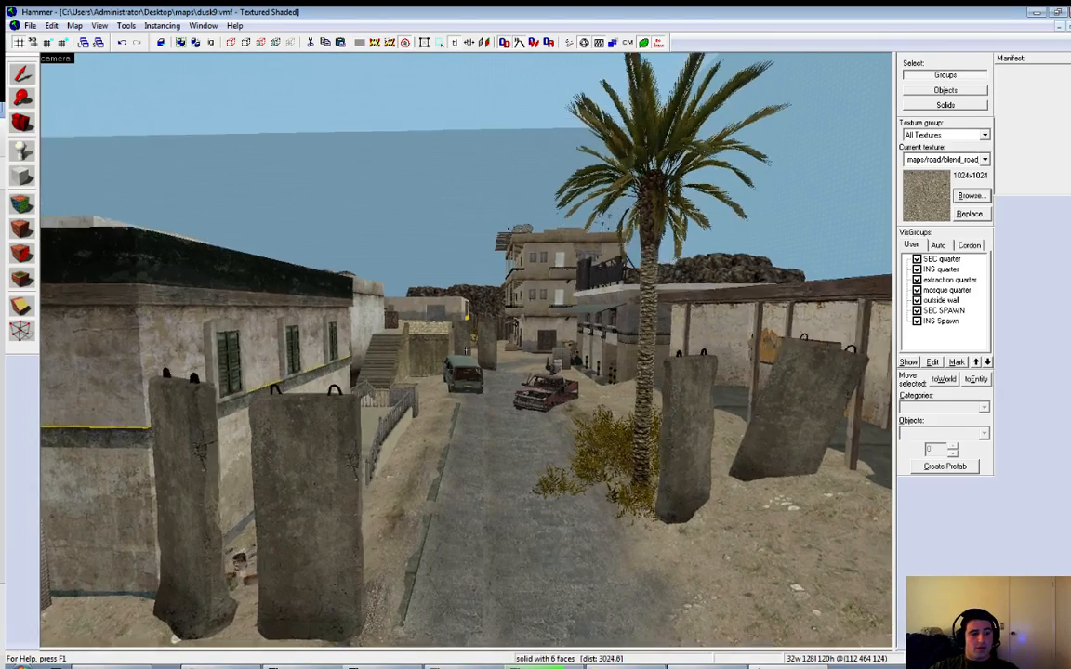
key(w)
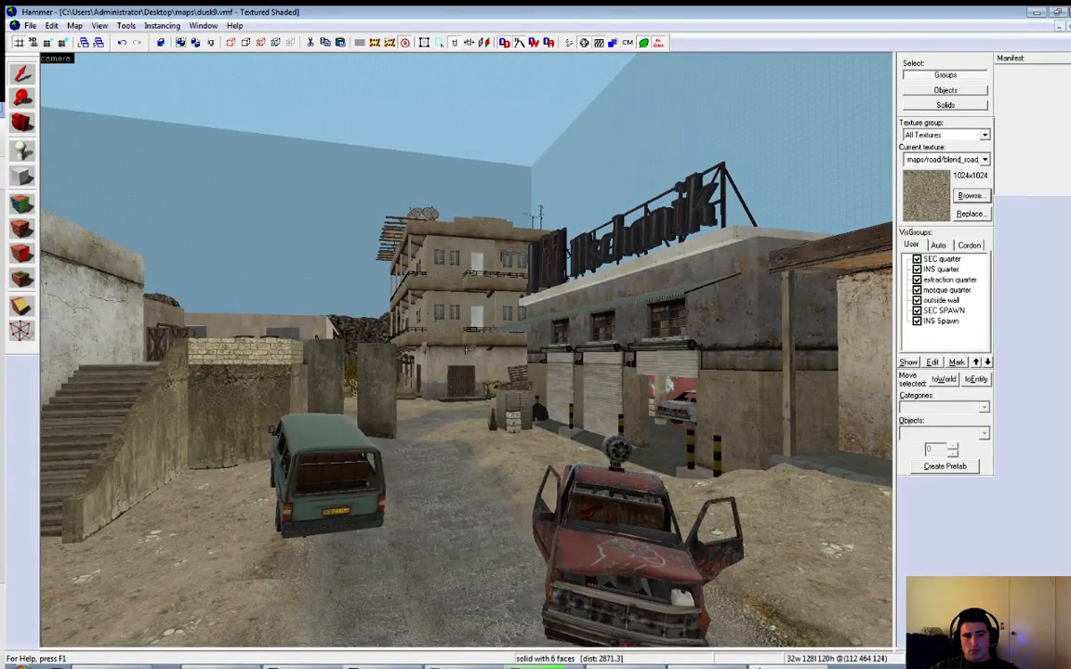
key(s)
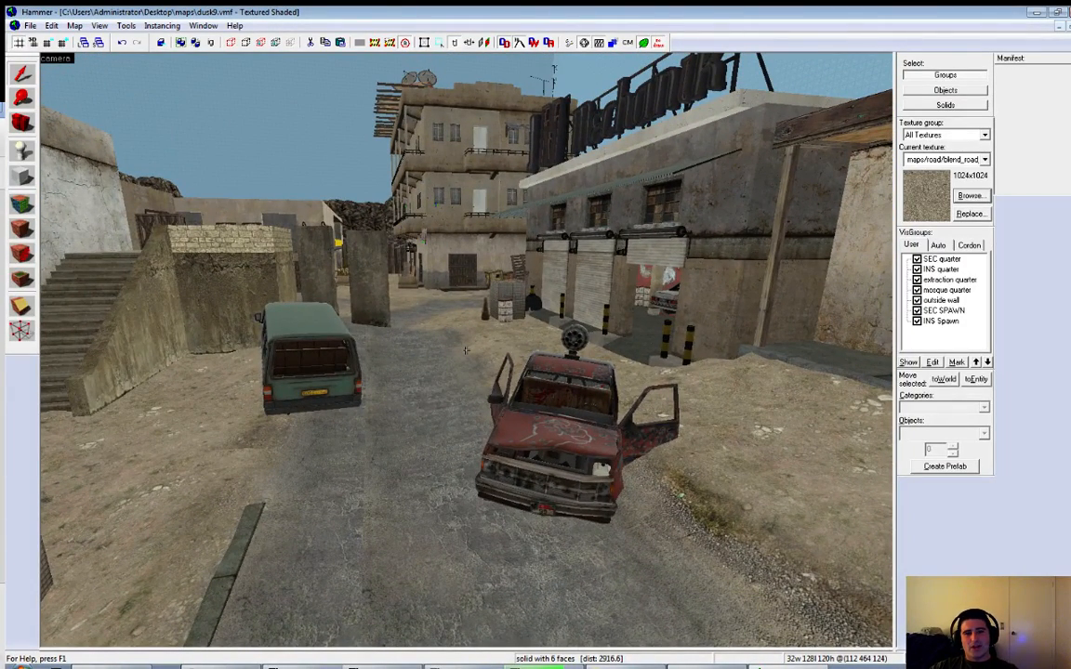
Restore the four-view layout, widen the top and side views, and examine the town's height profile from the side
key(shift+z)
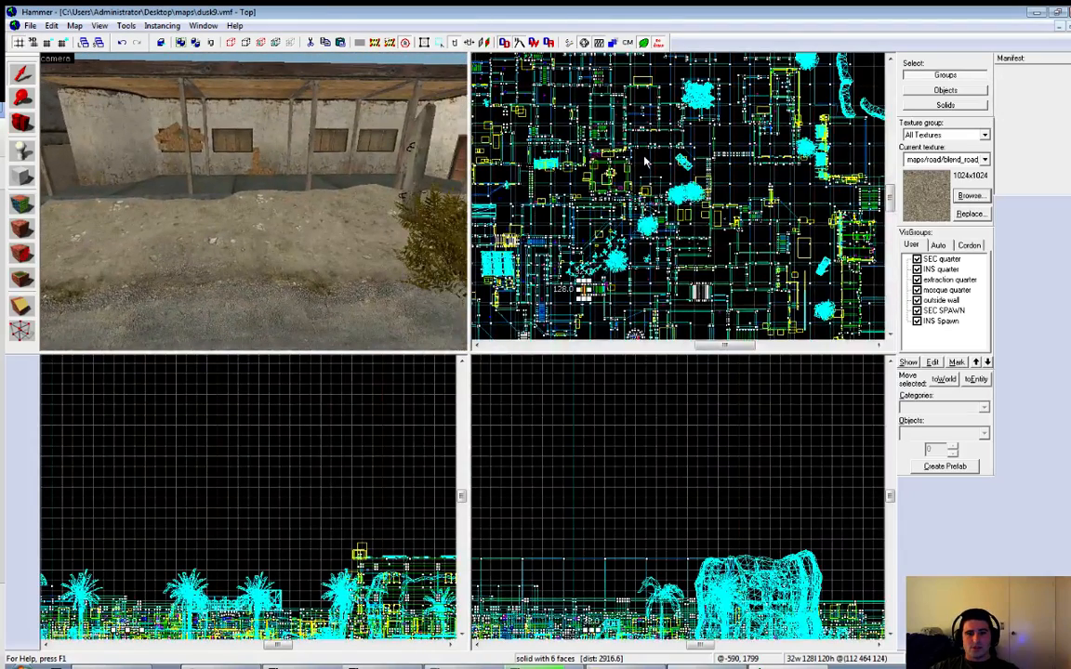
drag(471, 349, 61, 352)
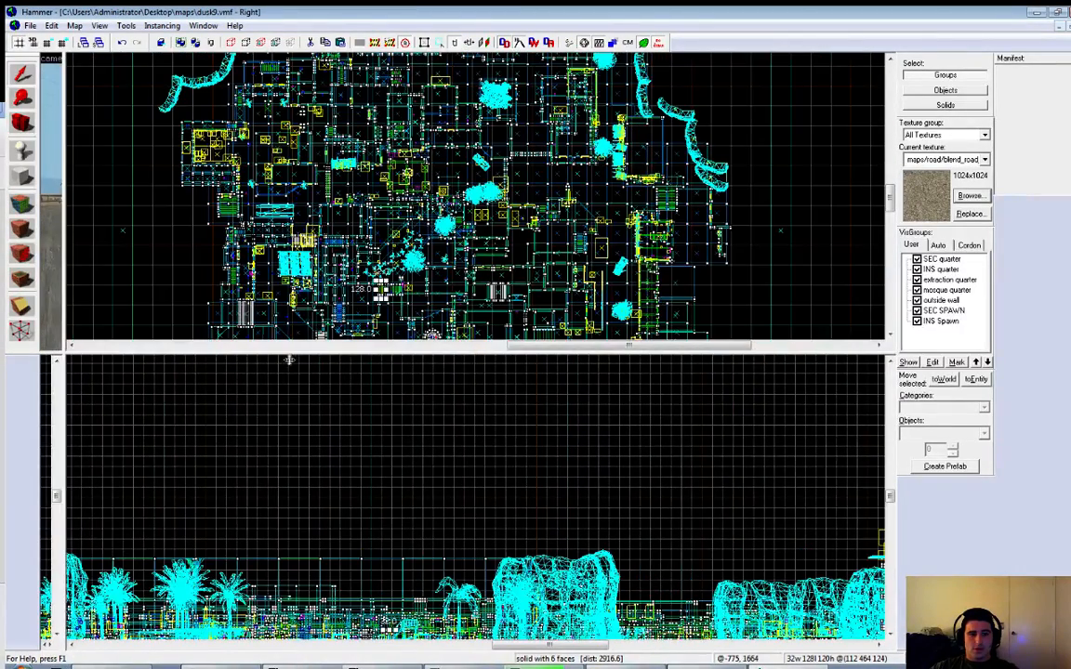
scroll(758, 500, down, 1)
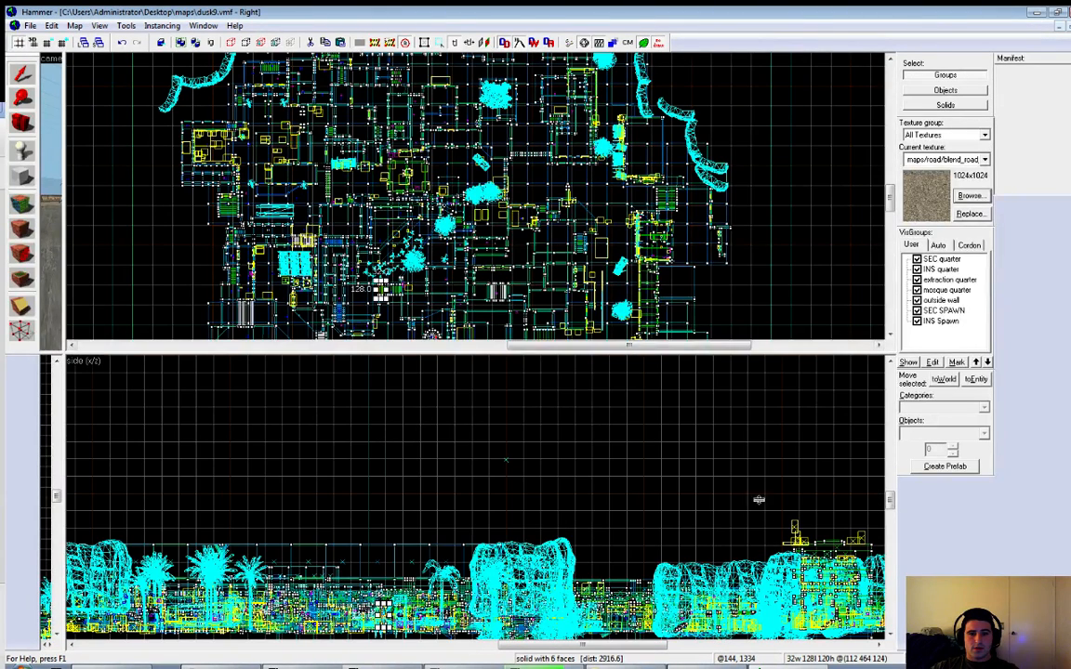
scroll(758, 501, down, 1)
middle_drag(853, 635, 853, 560)
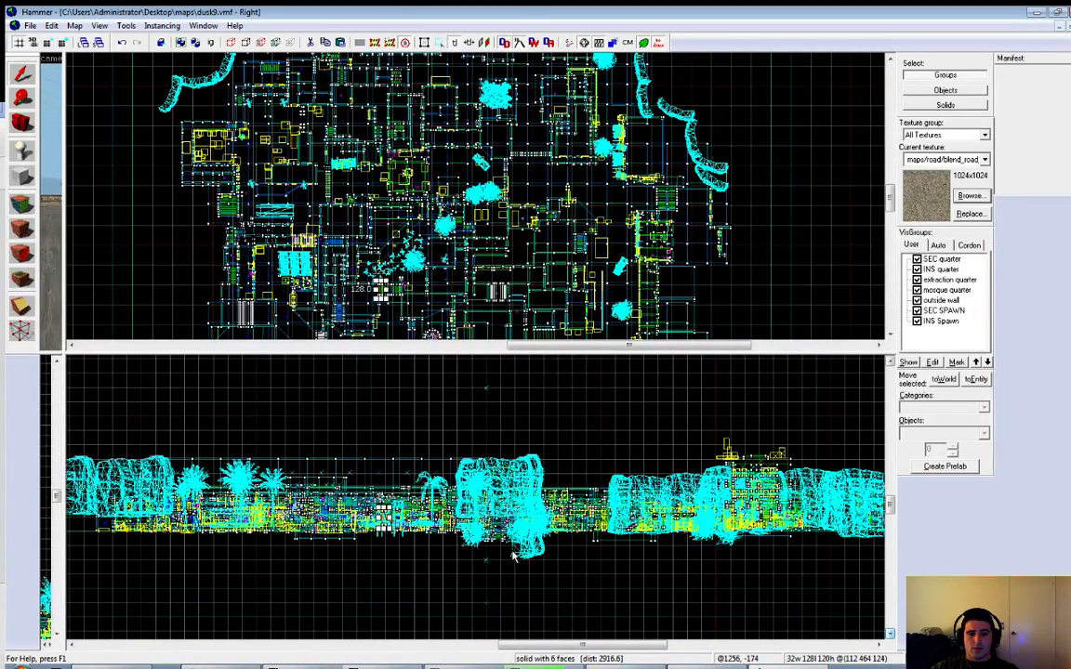
Select the neighbouring displaced ground tiles near the wrecked red pickup and examine their uneven profile in the side view
click(597, 293)
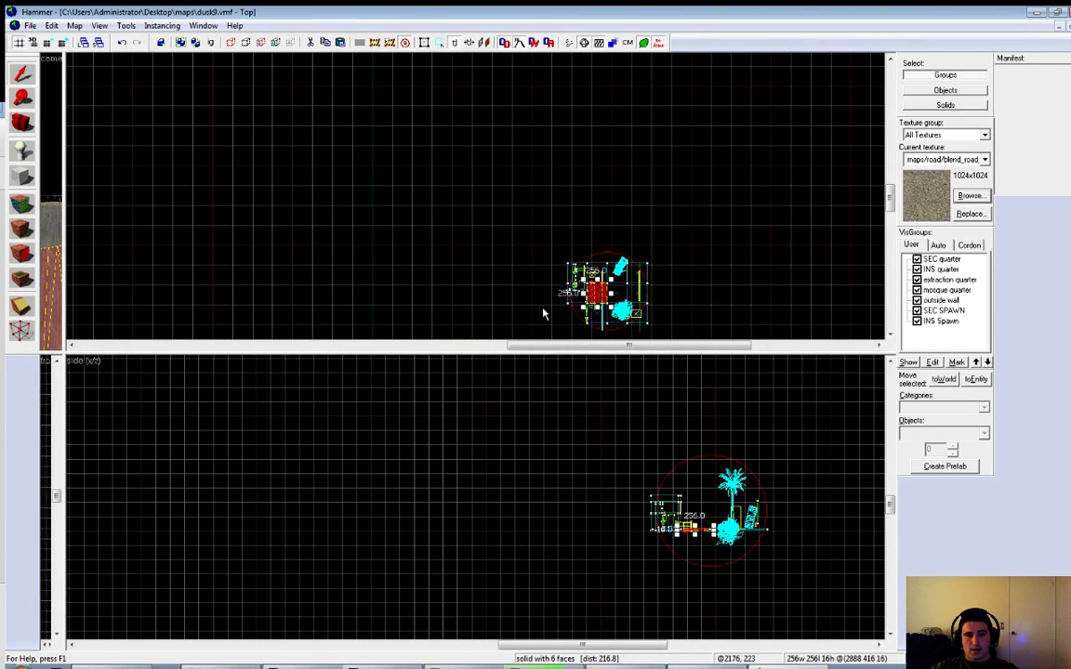
scroll(608, 294, up, 5)
scroll(735, 517, up, 3)
scroll(669, 540, up, 4)
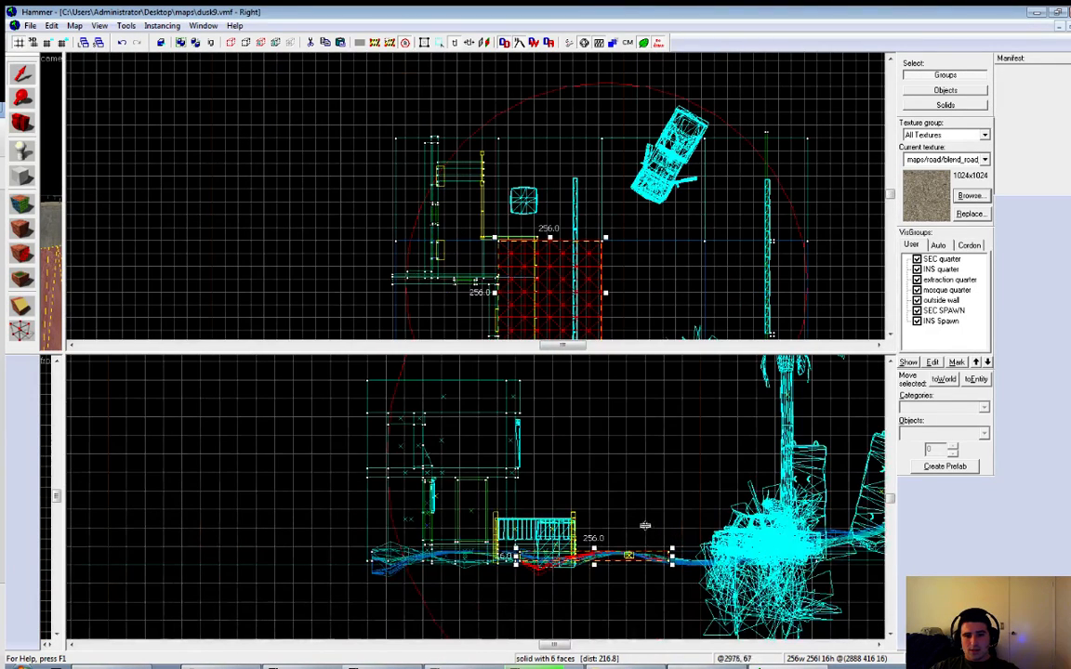
click(47, 241)
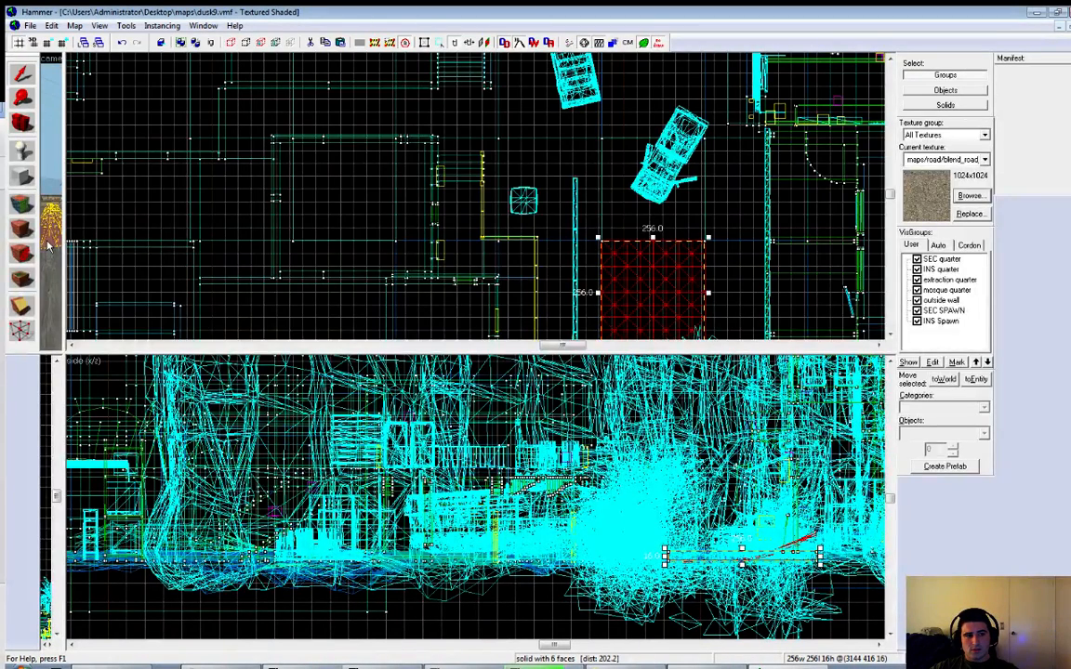
key(c)
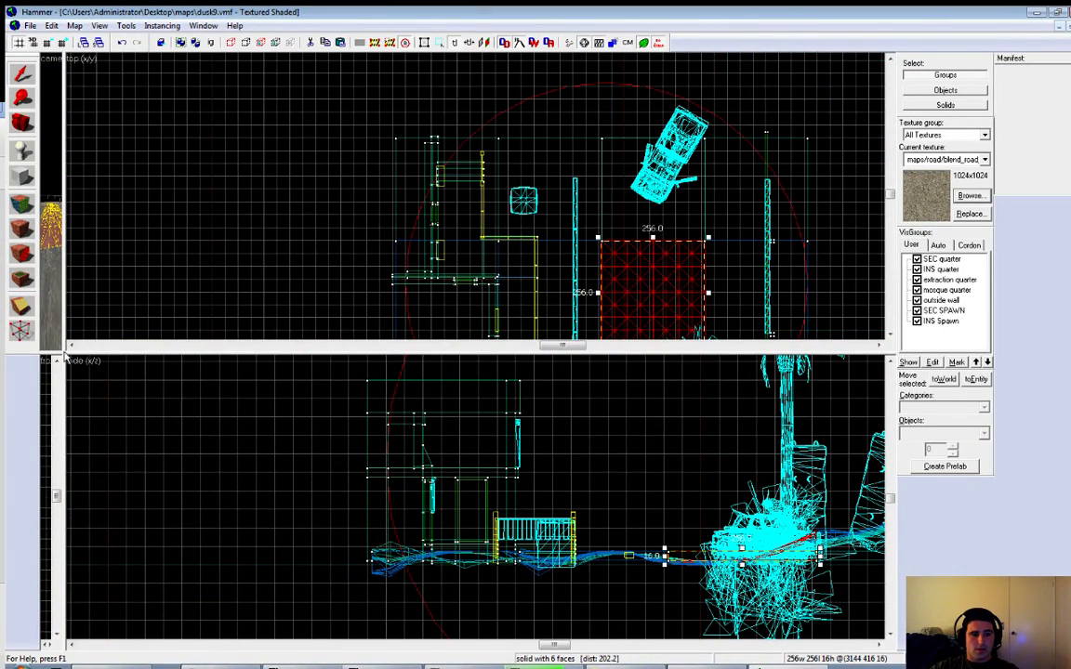
Enlarge the camera view again and even out the sizes of all four viewports
drag(65, 351, 514, 328)
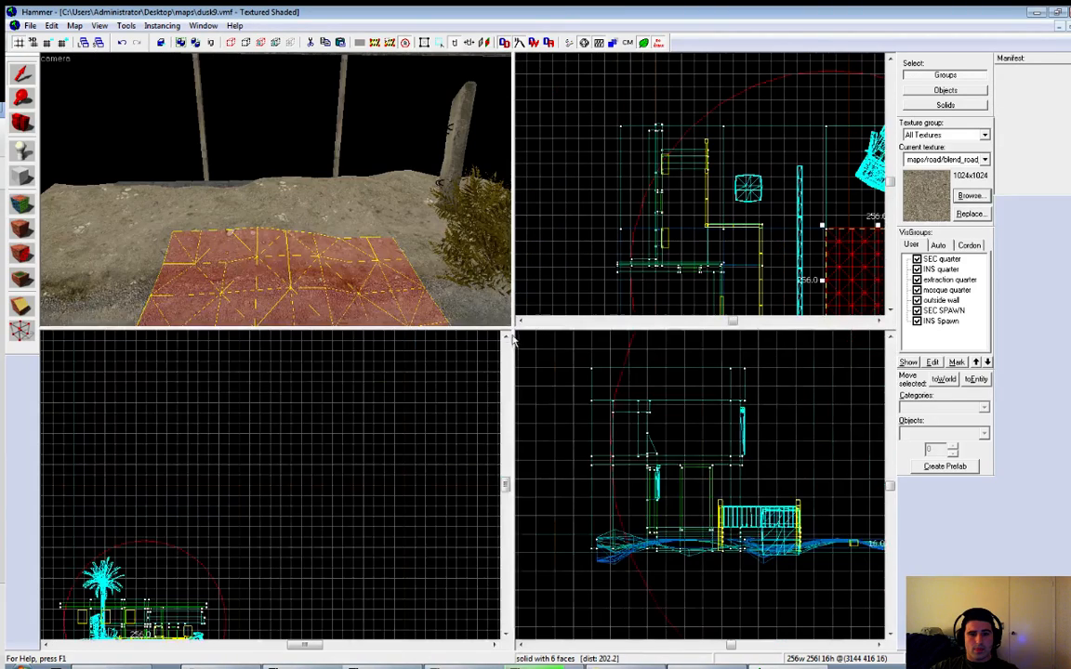
key(ctrl+a)
key(z)
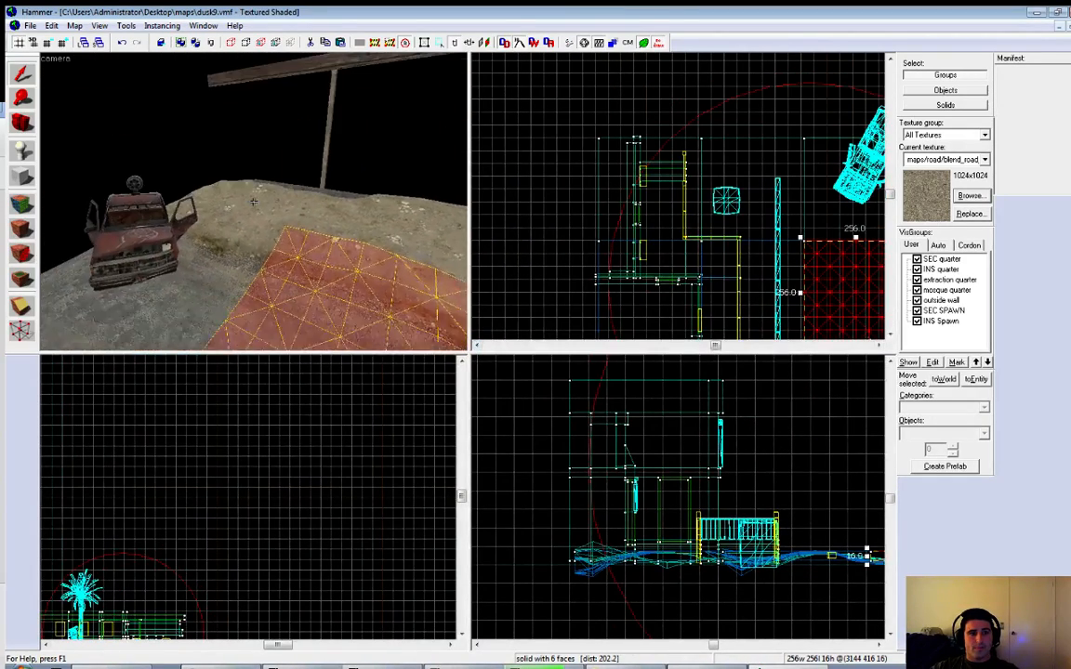
Examine the street past the concrete barriers and the nodraw rooftops up to the narrow stone-walled alley
key(w)
key(w)
key(w)
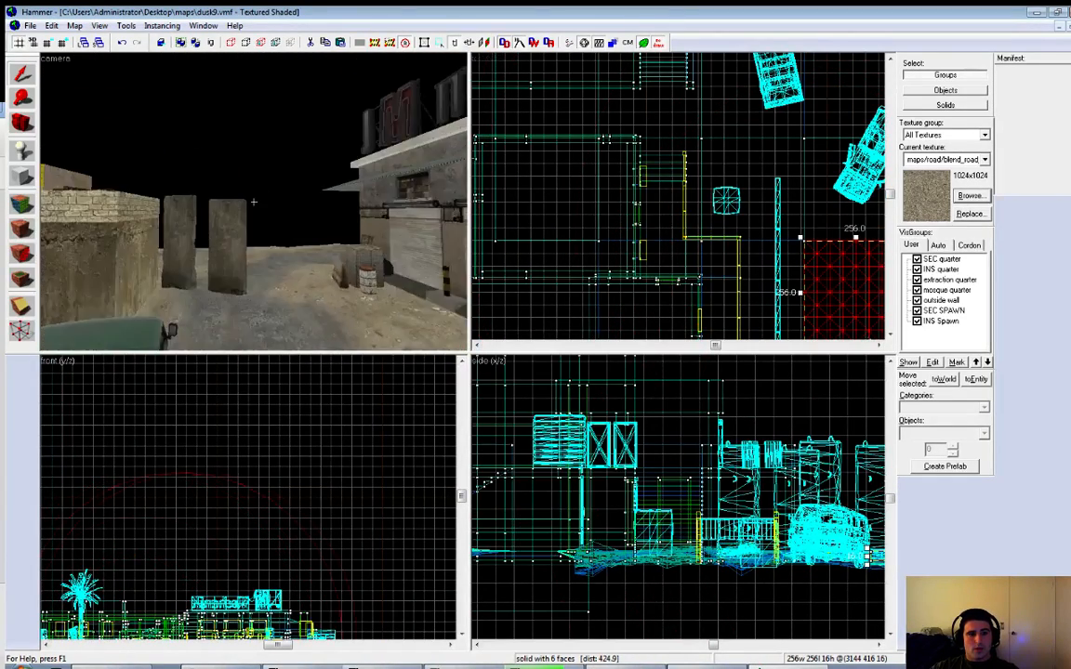
key(w)
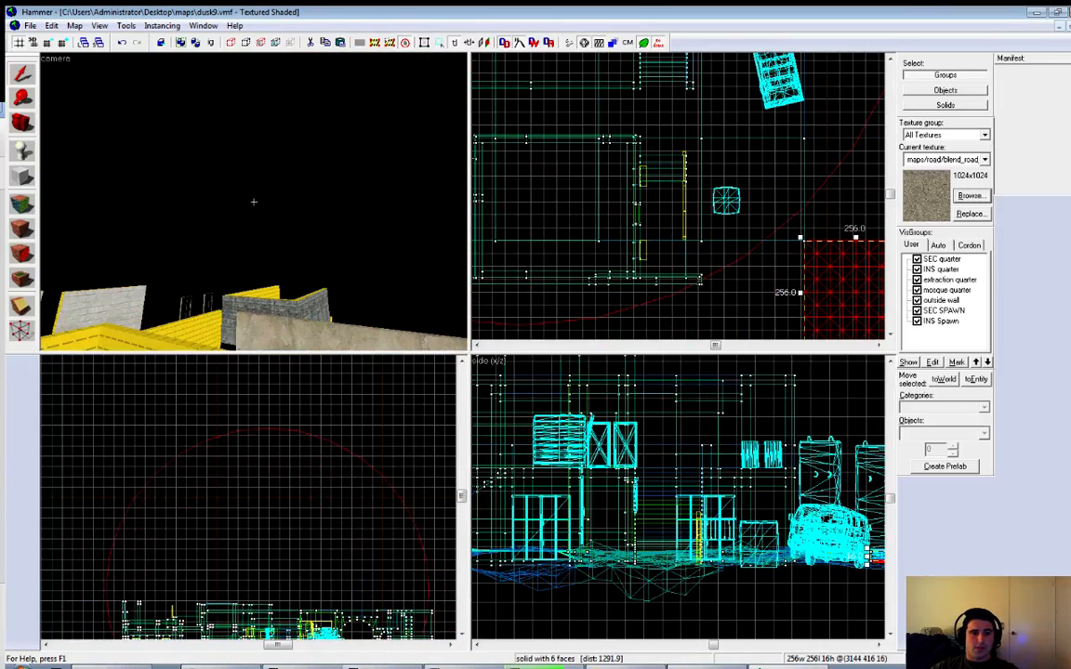
key(w)
key(w)
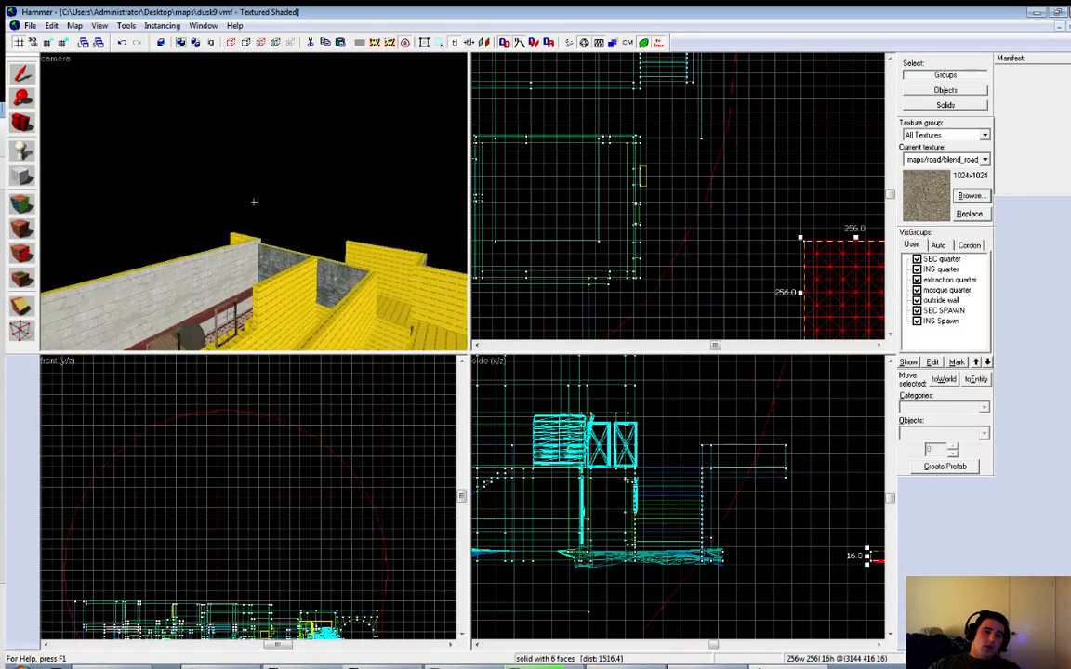
key(w)
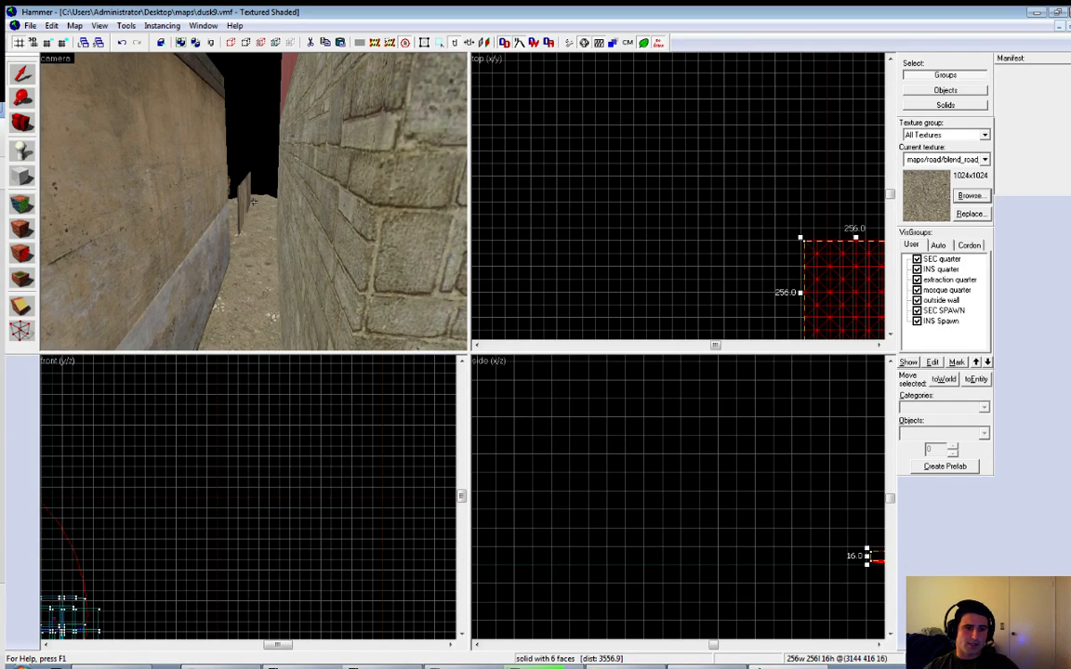
Examine the alley between the plaster wall and the stone building, including the fenced spawn yard with the soldiers
key(w)
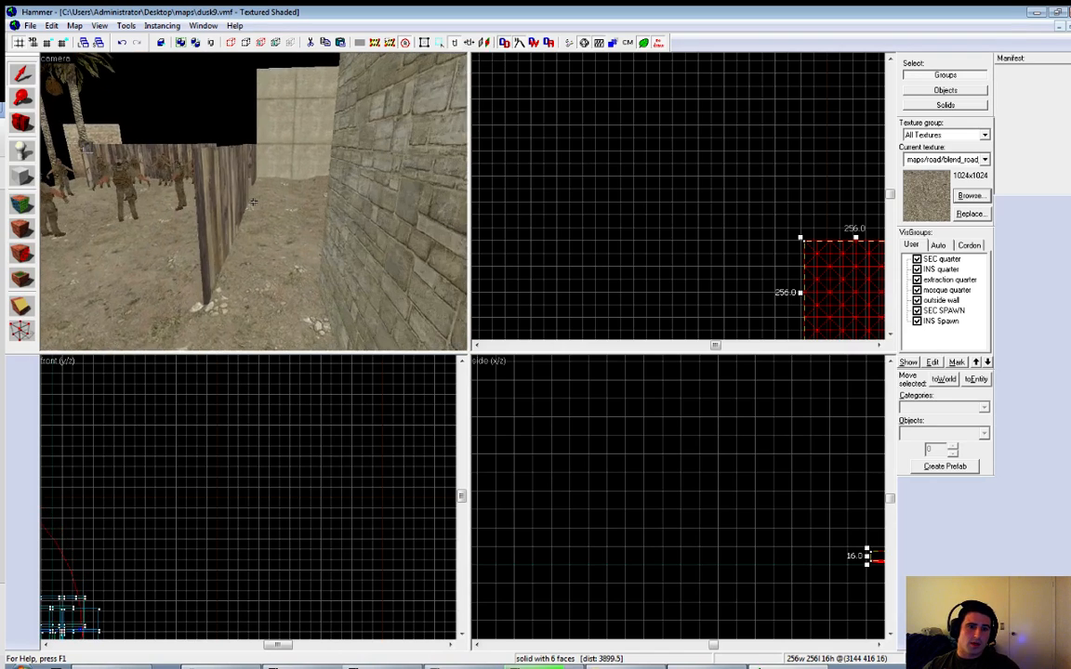
key(w)
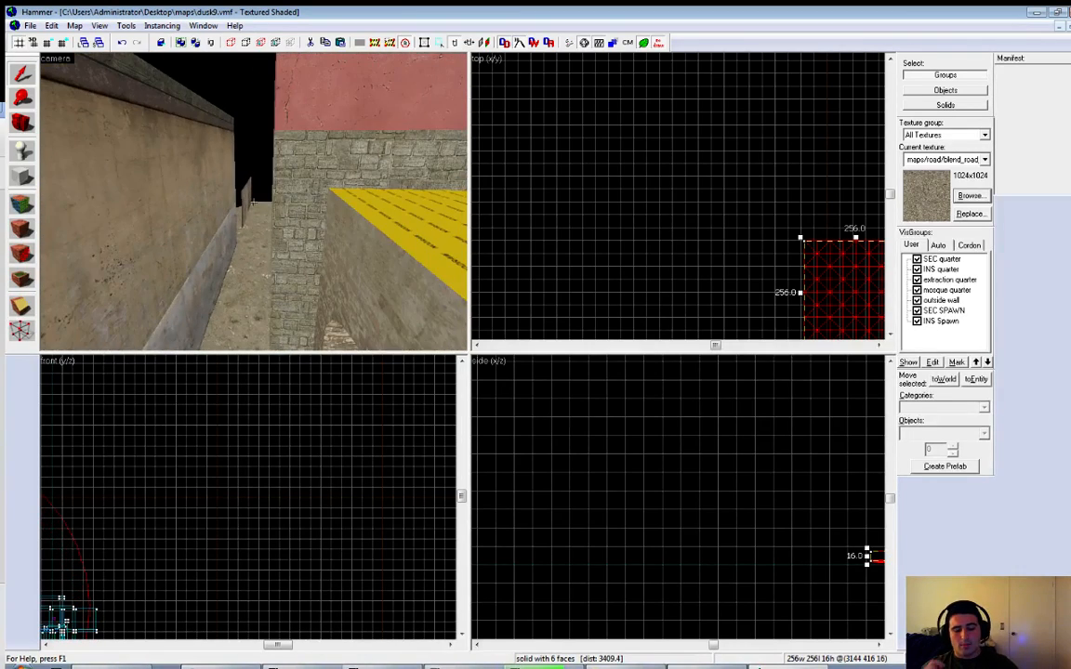
key(w)
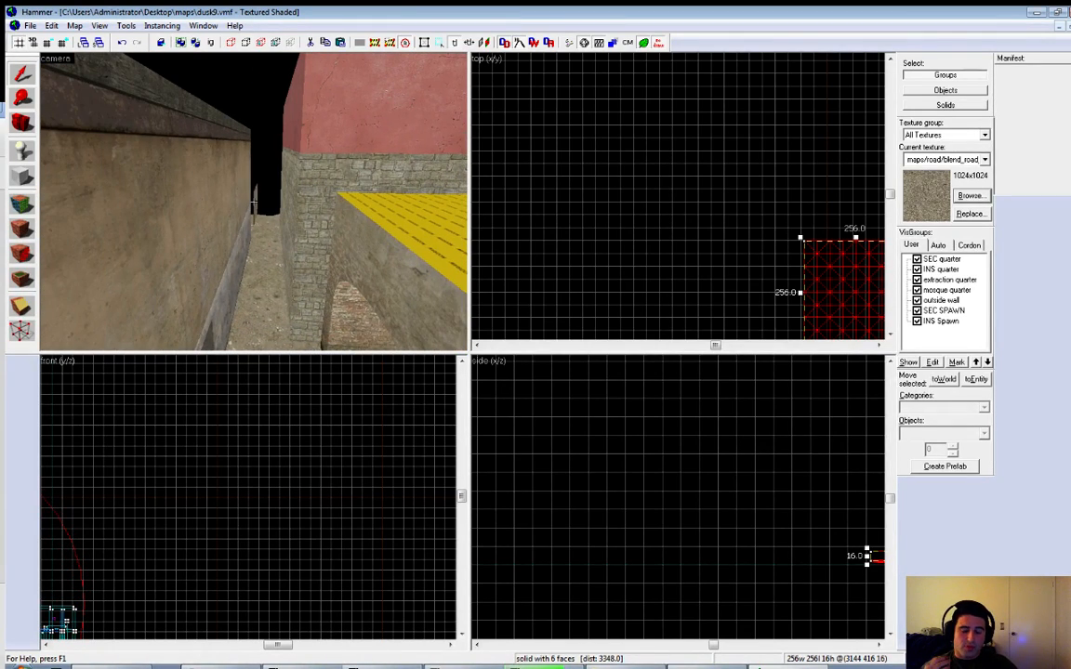
key(w)
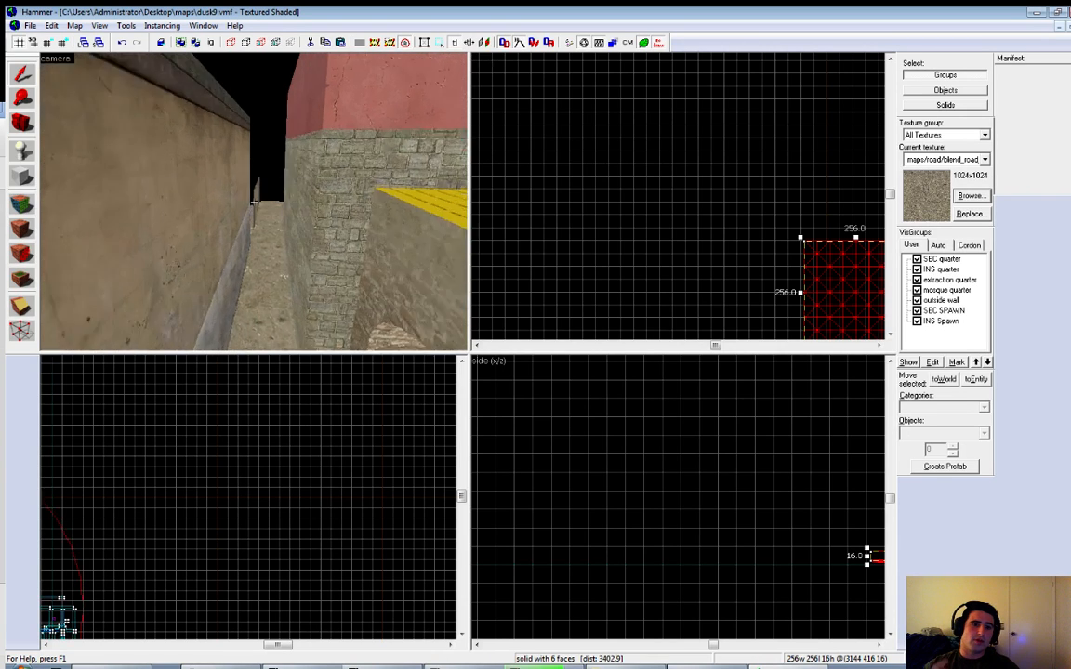
key(w)
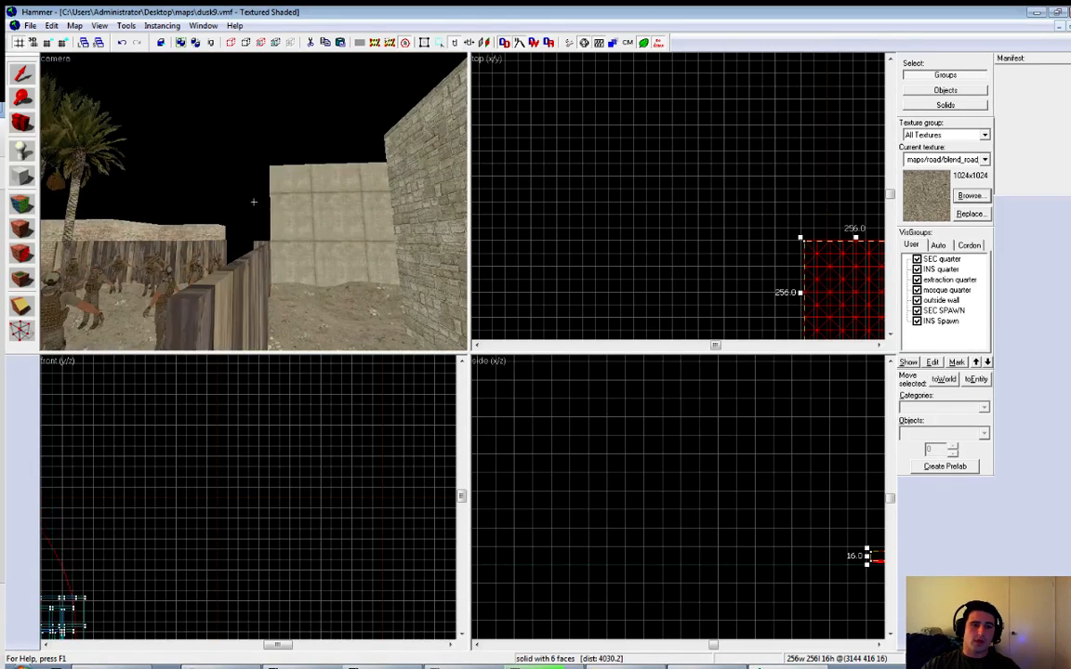
key(w)
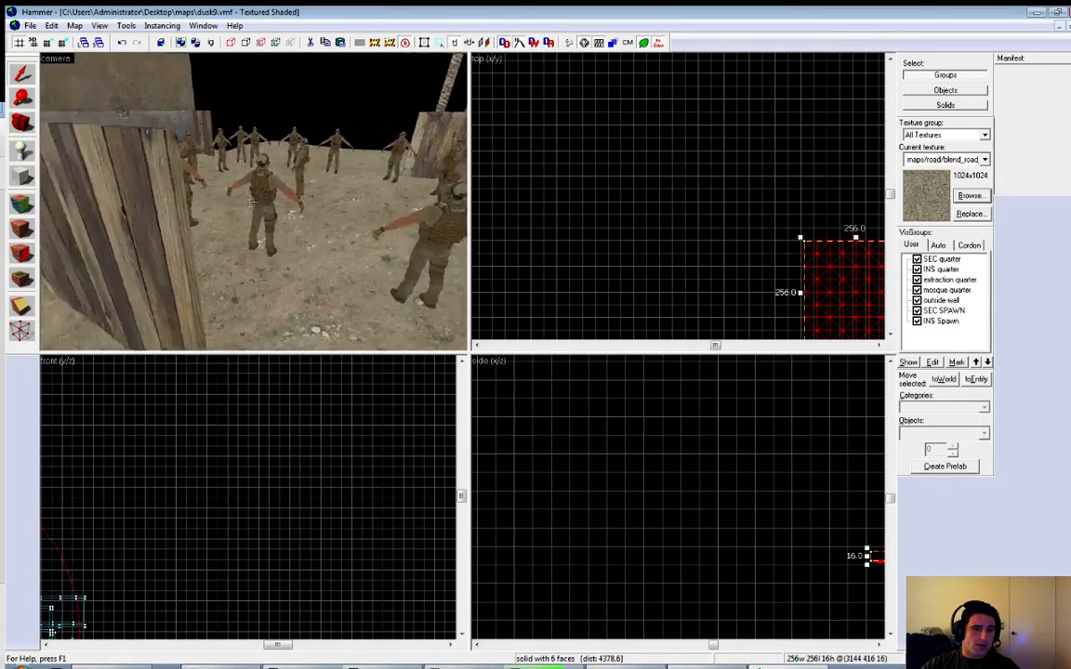
key(w)
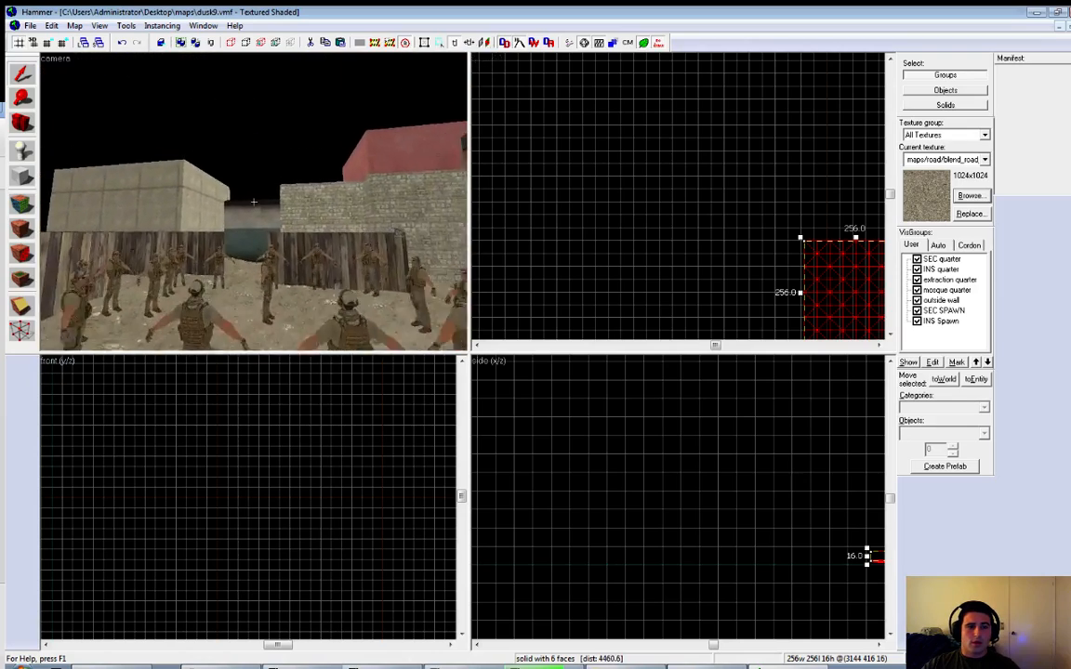
Examine the covered stone passage, the stacked crates, the arches and the plaster building with the doorway at ground level
key(w)
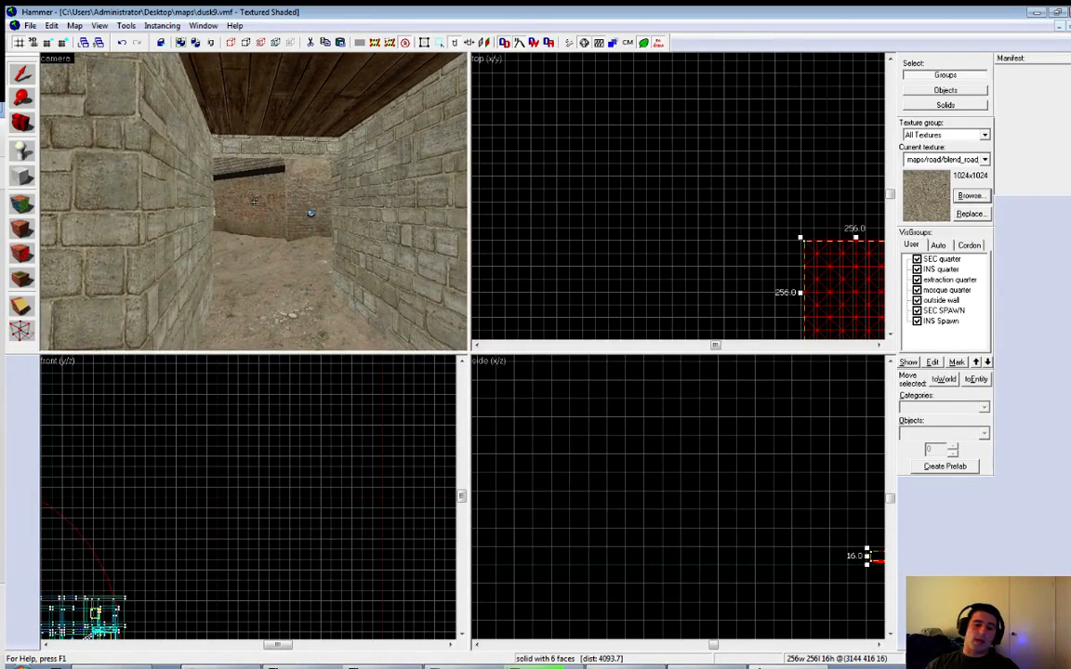
key(w)
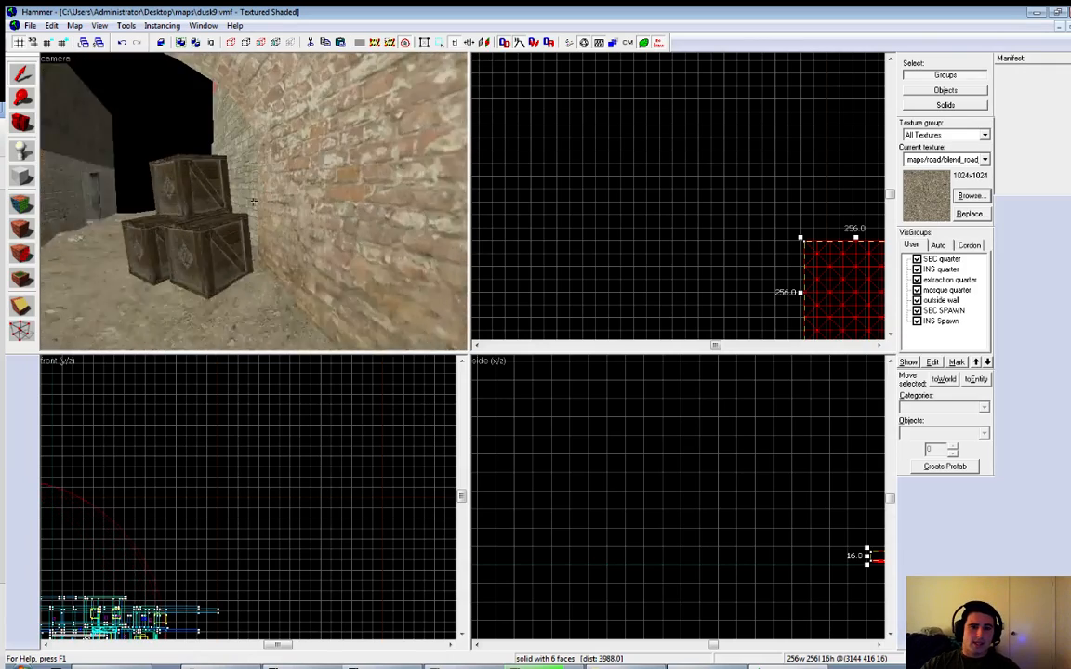
key(w)
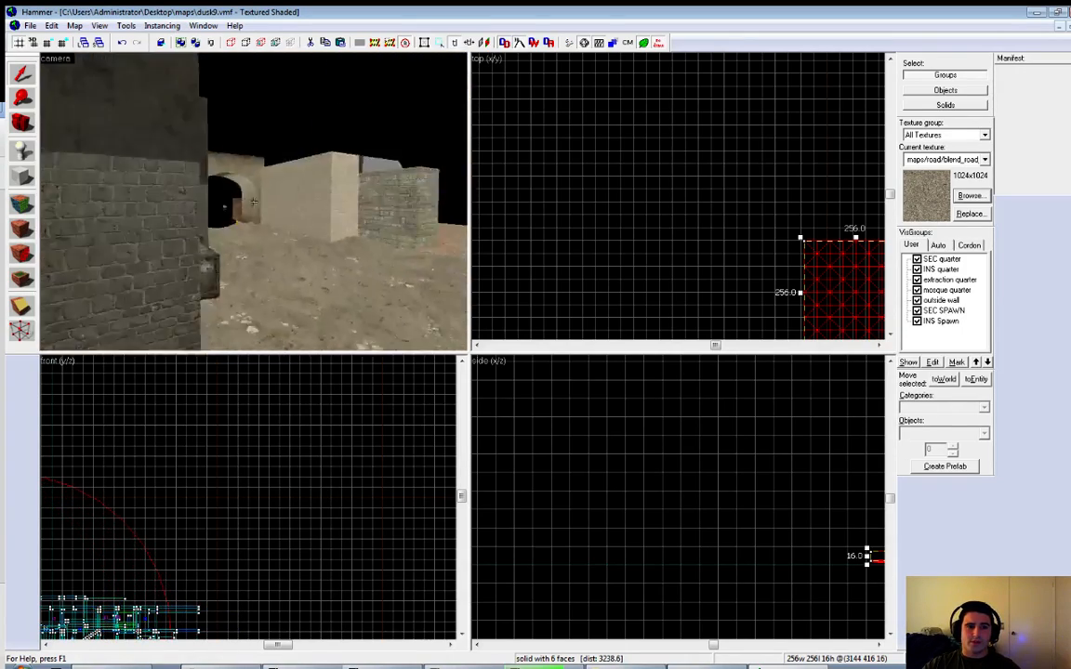
key(w)
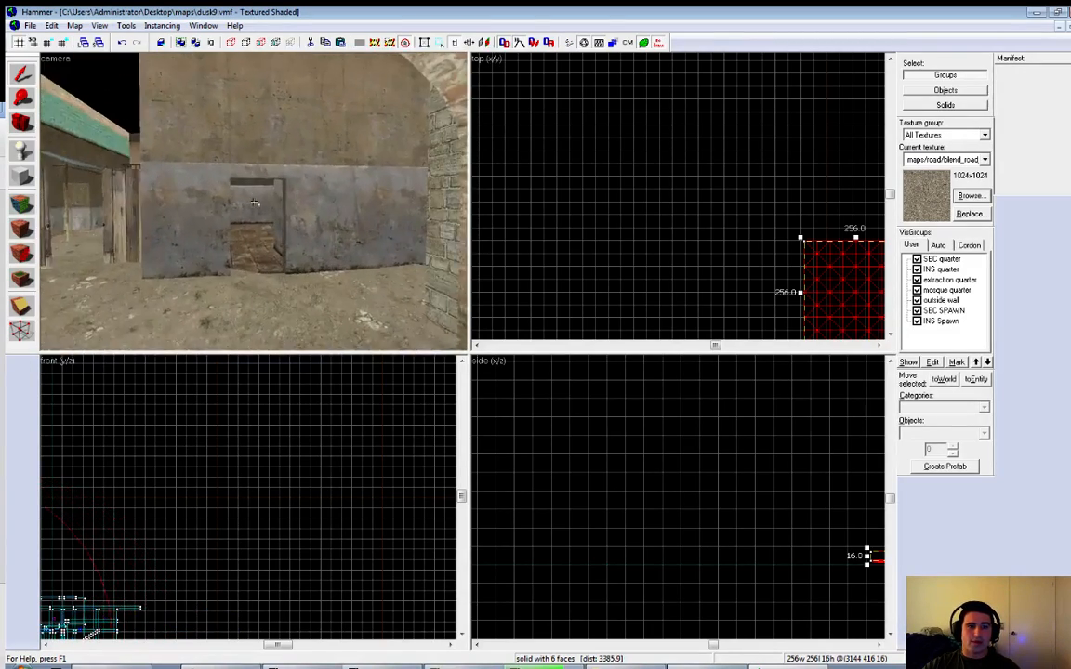
key(w)
key(w)
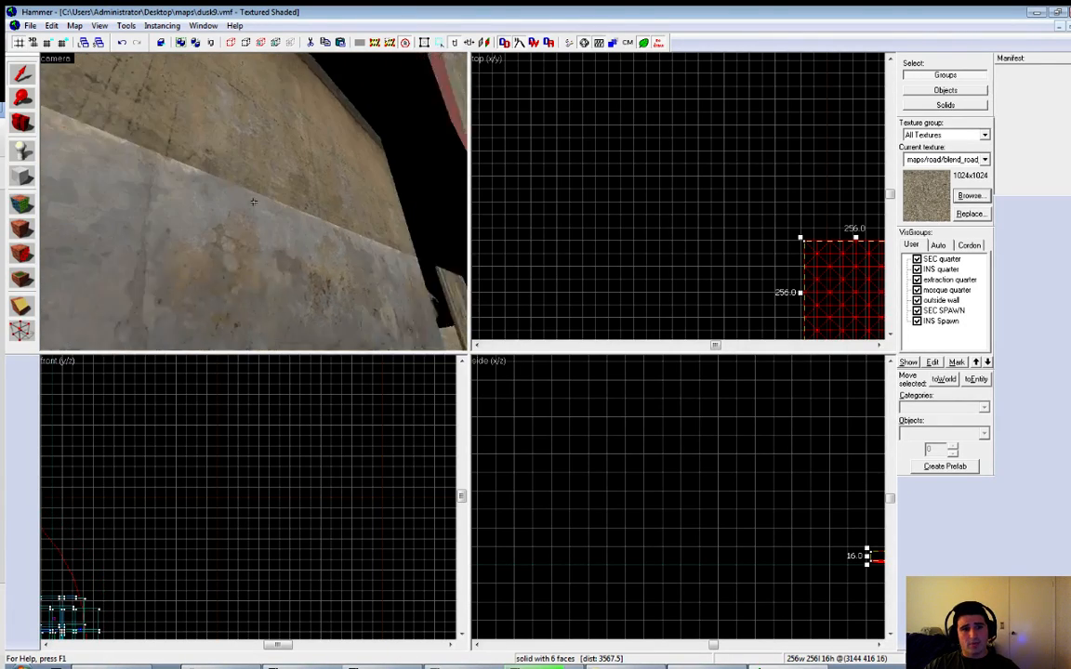
Examine the nodraw rooftops, stone walls and enclosed courtyards around the spawn and the mosque from above
key(s)
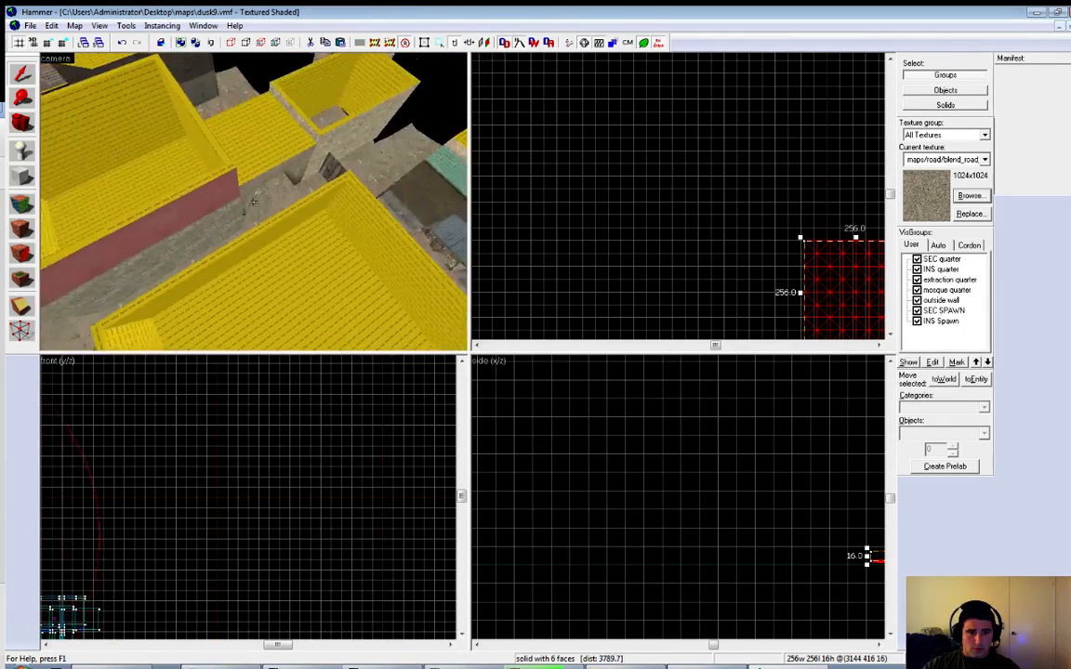
key(w)
key(s)
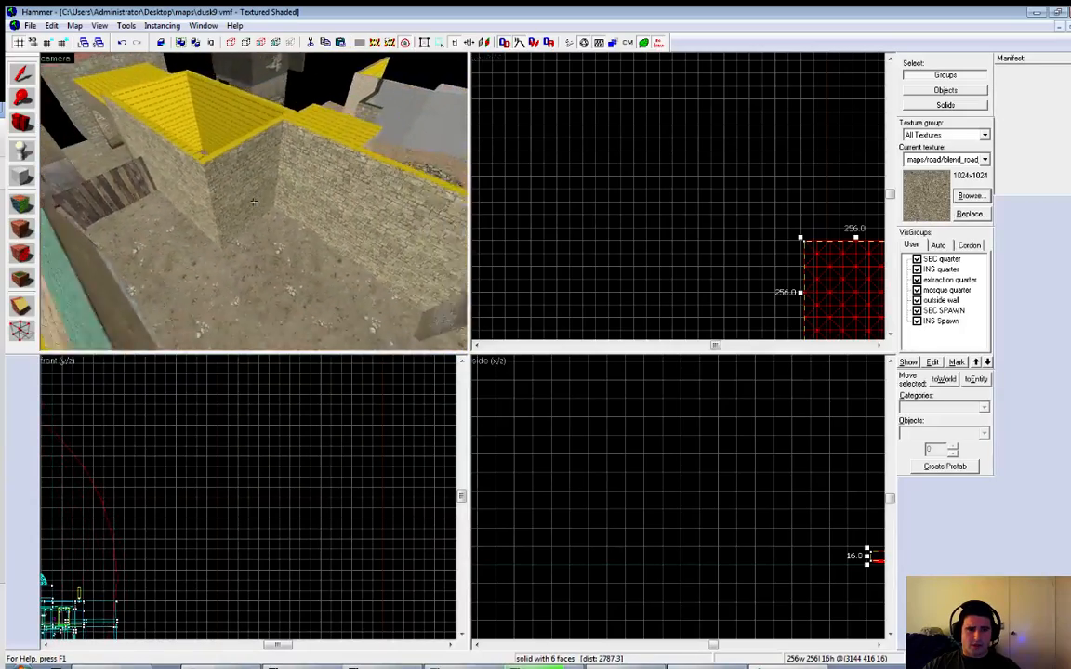
key(w)
key(s)
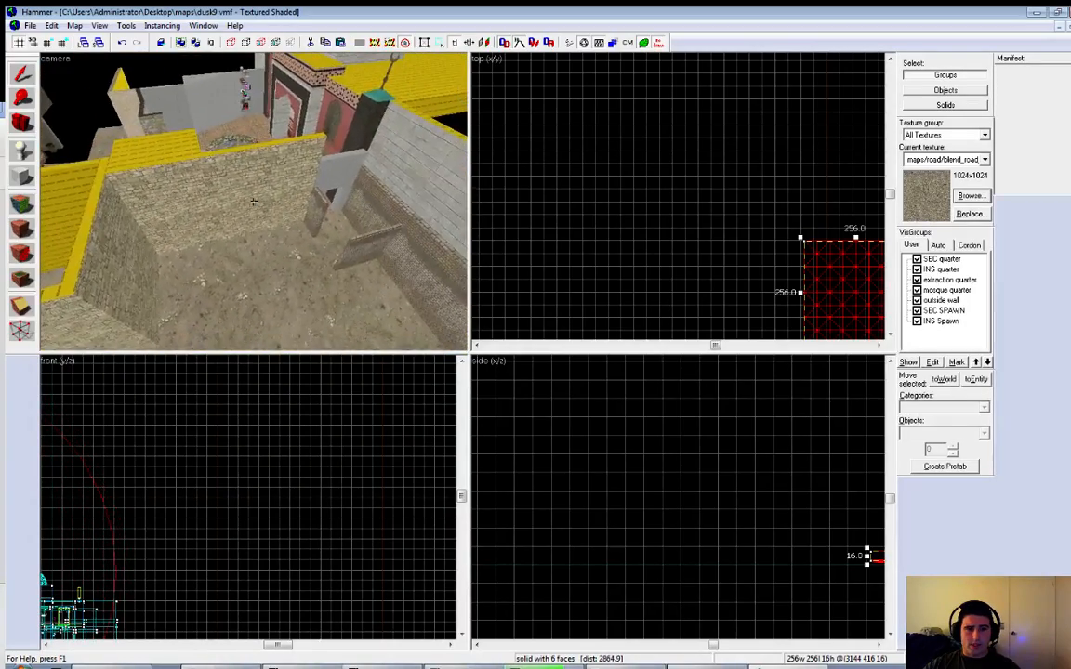
key(w)
key(s)
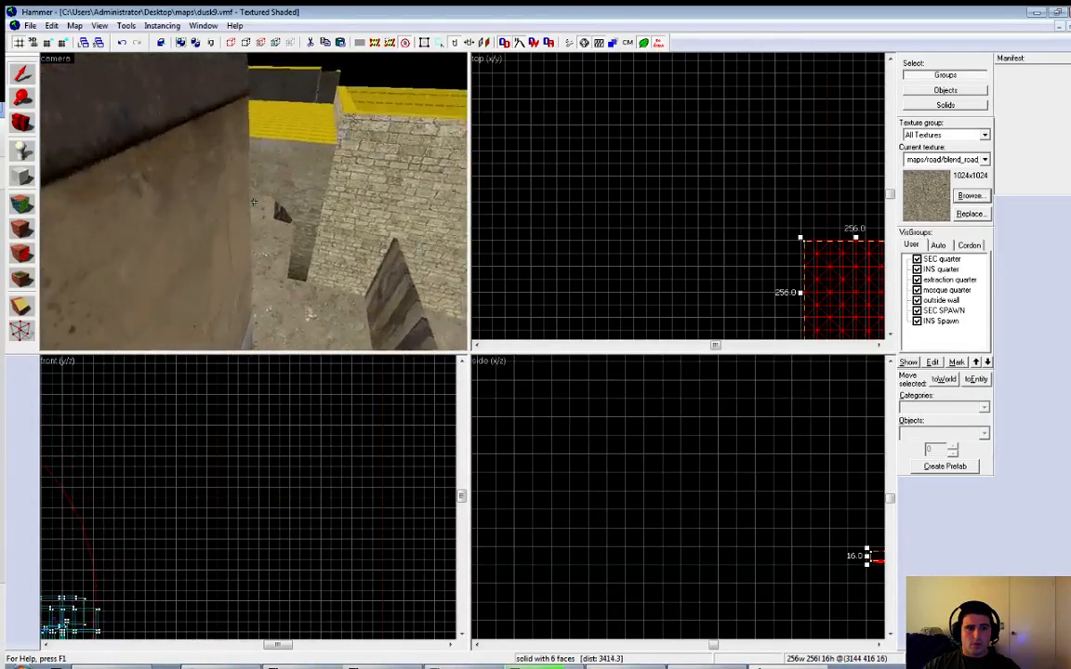
key(w)
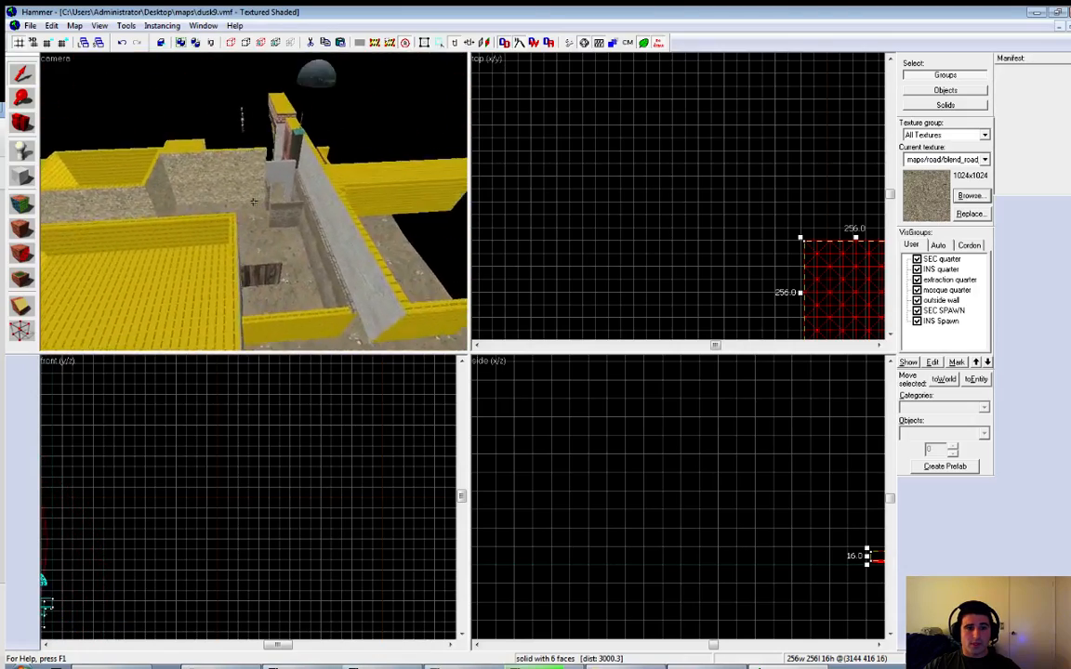
Examine the route past the wooden crates, through the brick archway and back along the alley to the spawn fence
key(w)
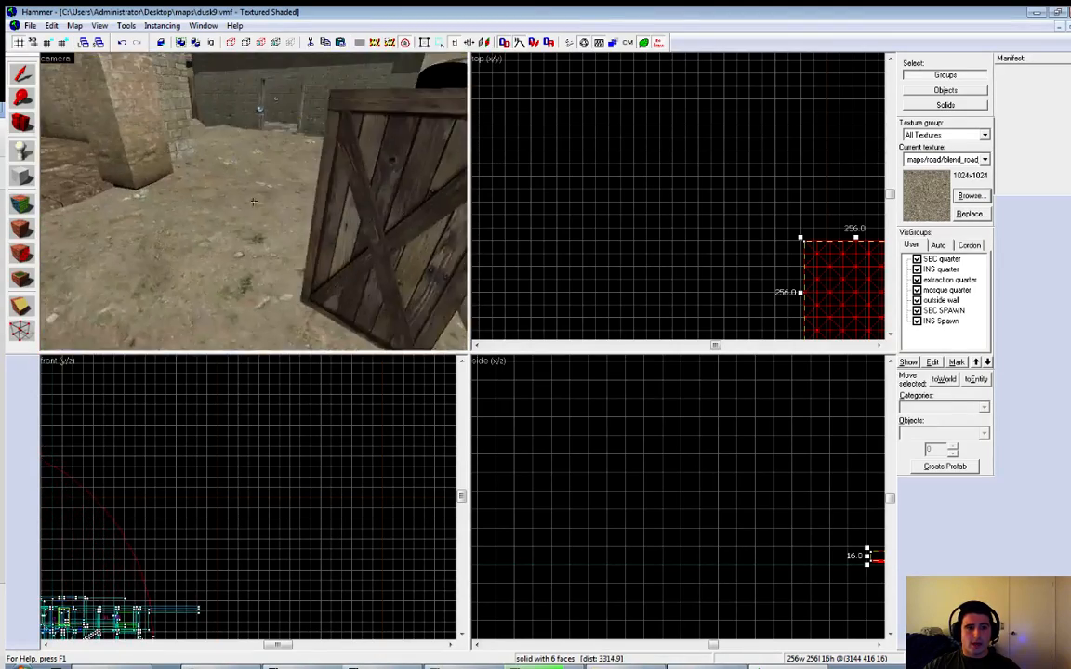
key(w)
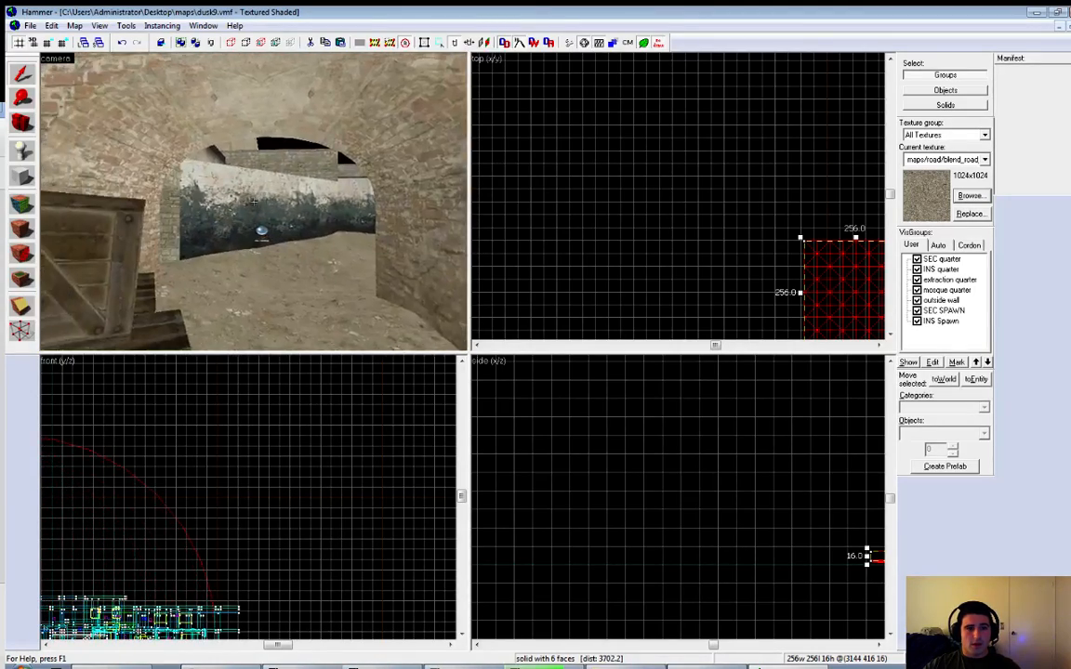
key(w)
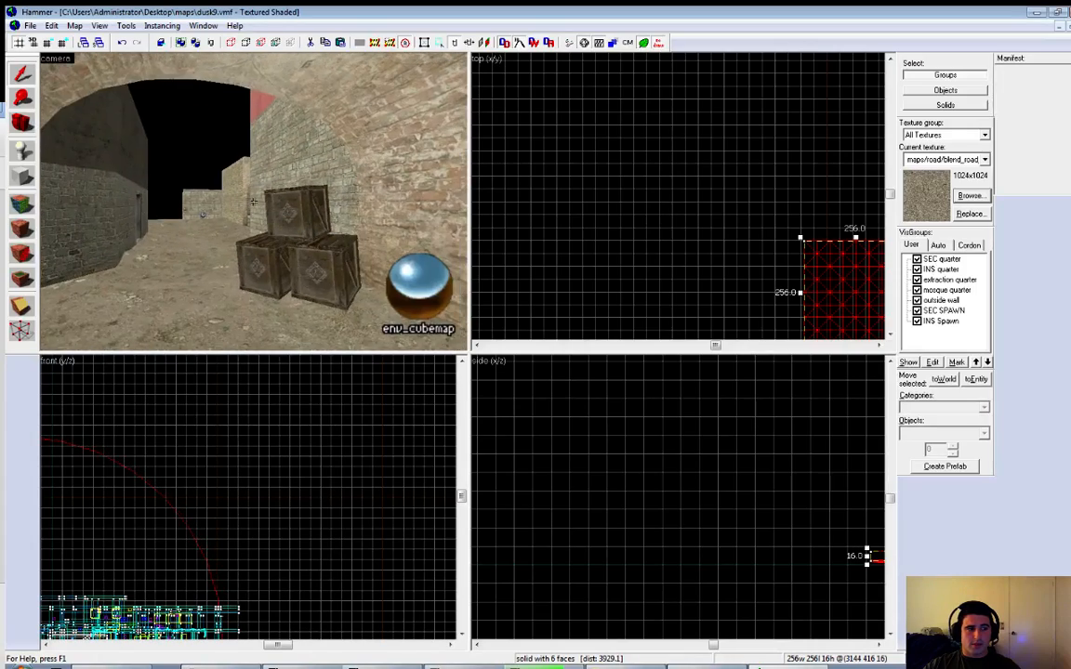
key(w)
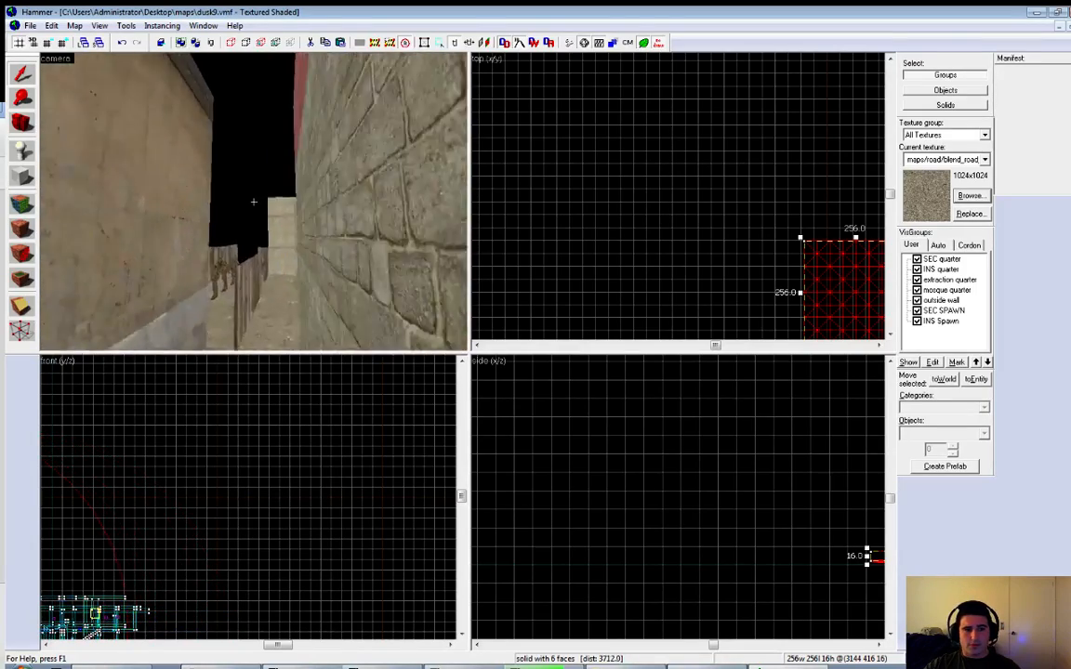
Compare the automatic and user visgroup lists and view the whole map layout from above
key(z)
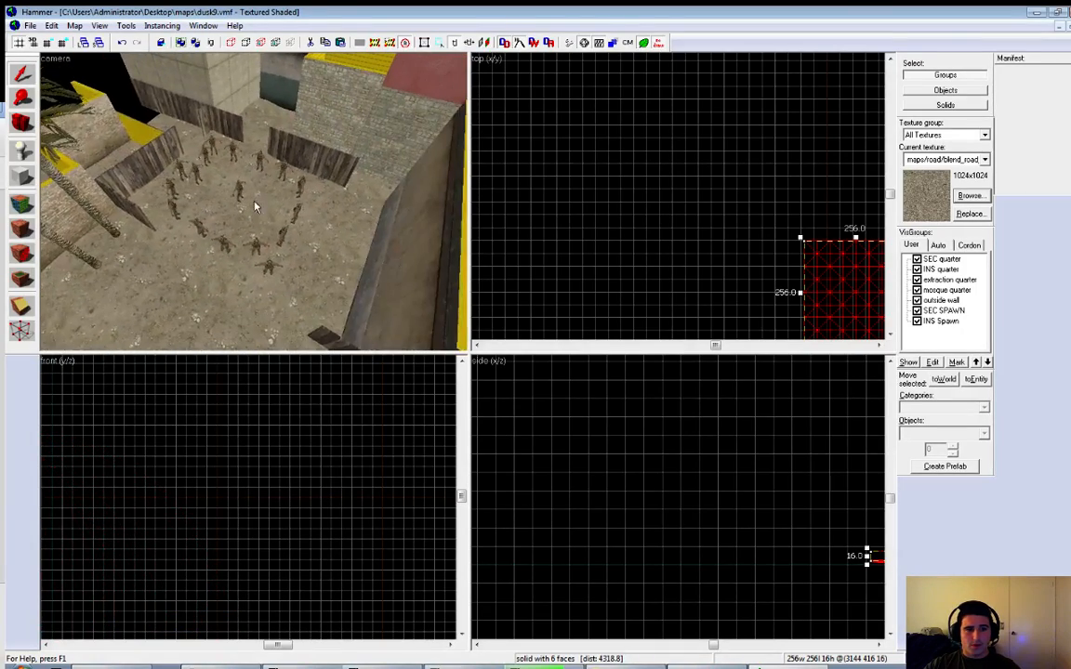
click(938, 245)
scroll(981, 286, down, 1)
scroll(981, 285, up, 5)
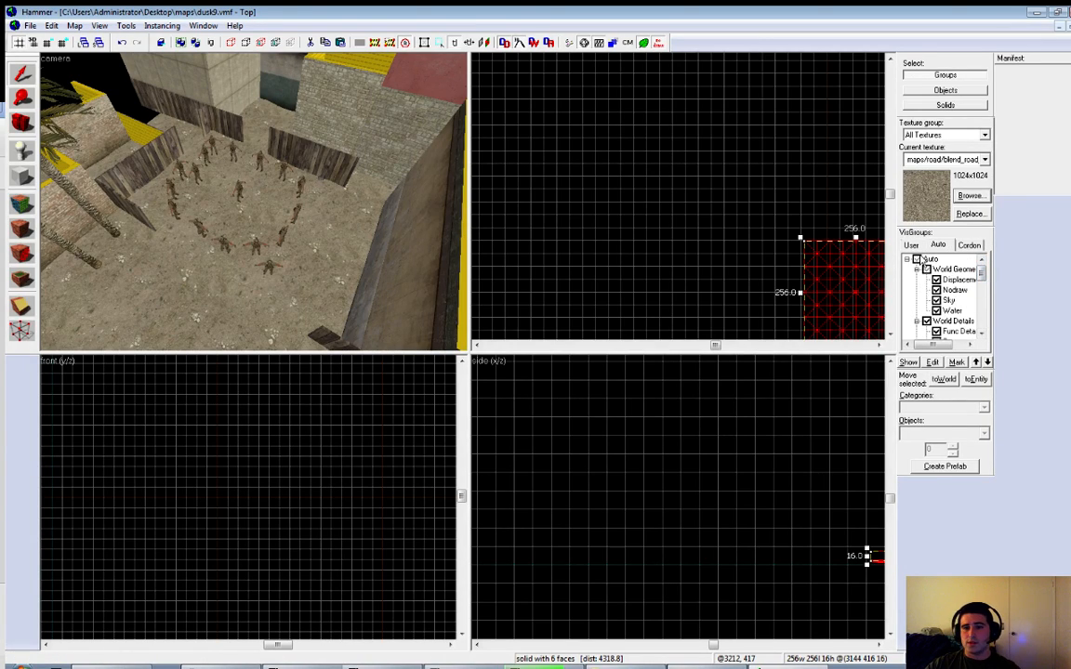
click(912, 245)
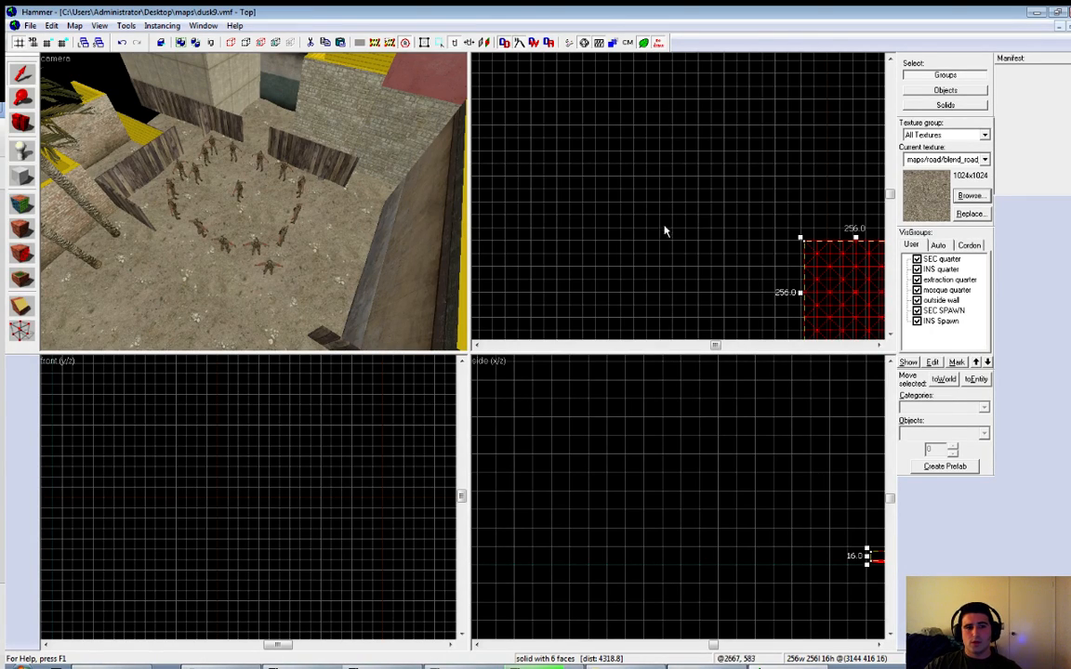
scroll(651, 233, down, 3)
scroll(651, 260, down, 3)
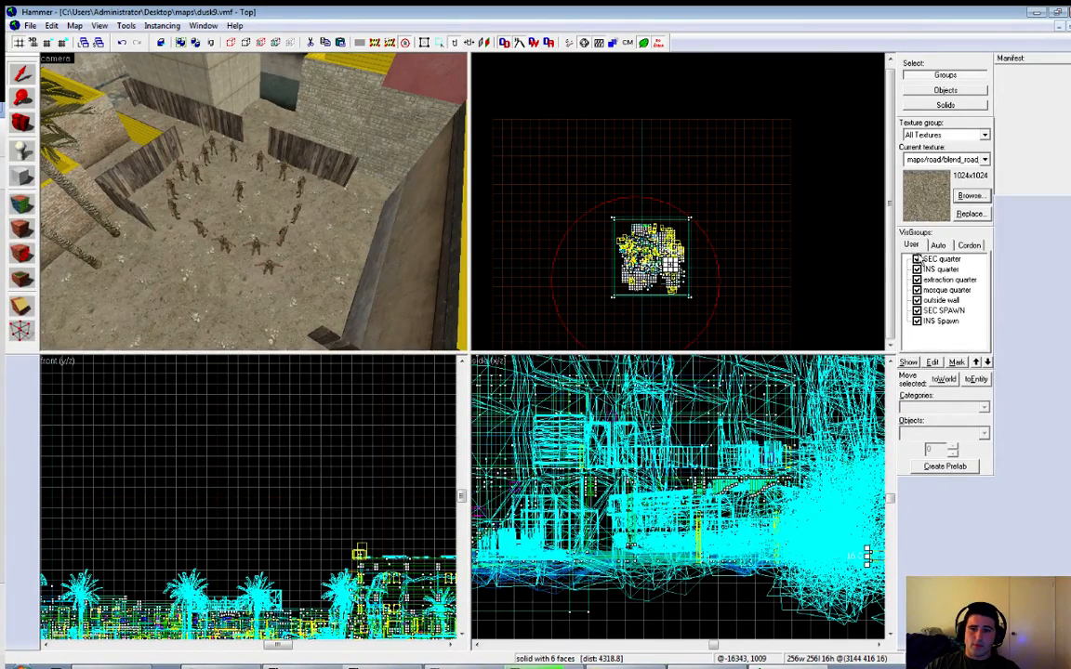
Hide the SEC quarter and INS quarter visgroups and the automatic Water, Sky, Nodraw and Displacements groups
click(918, 260)
click(917, 270)
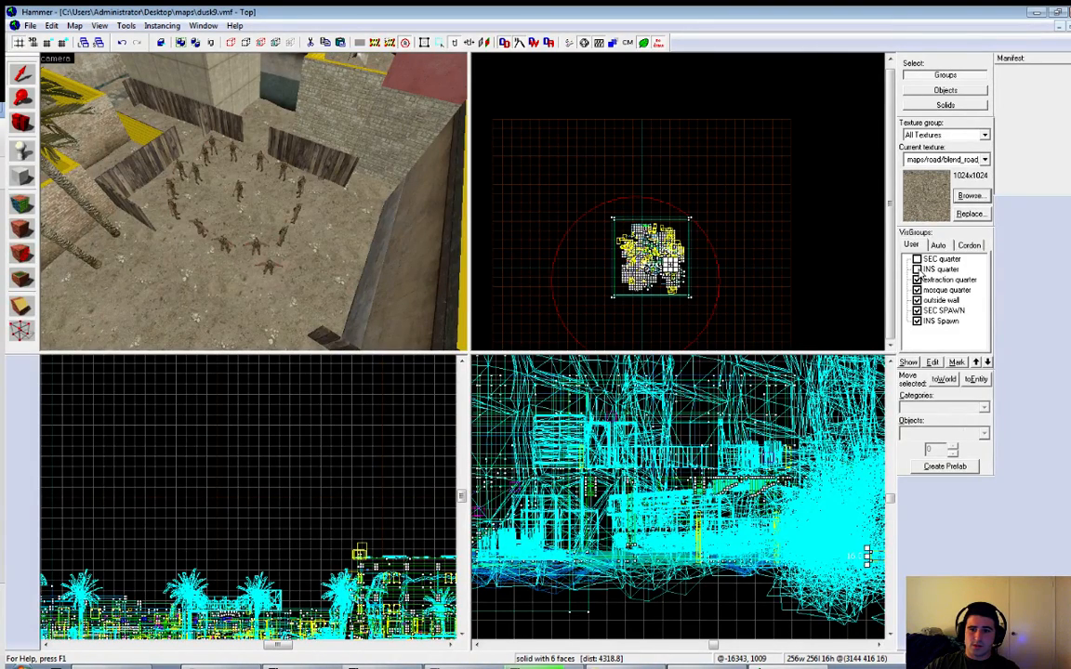
click(938, 244)
scroll(967, 307, up, 5)
click(936, 311)
click(936, 300)
click(936, 290)
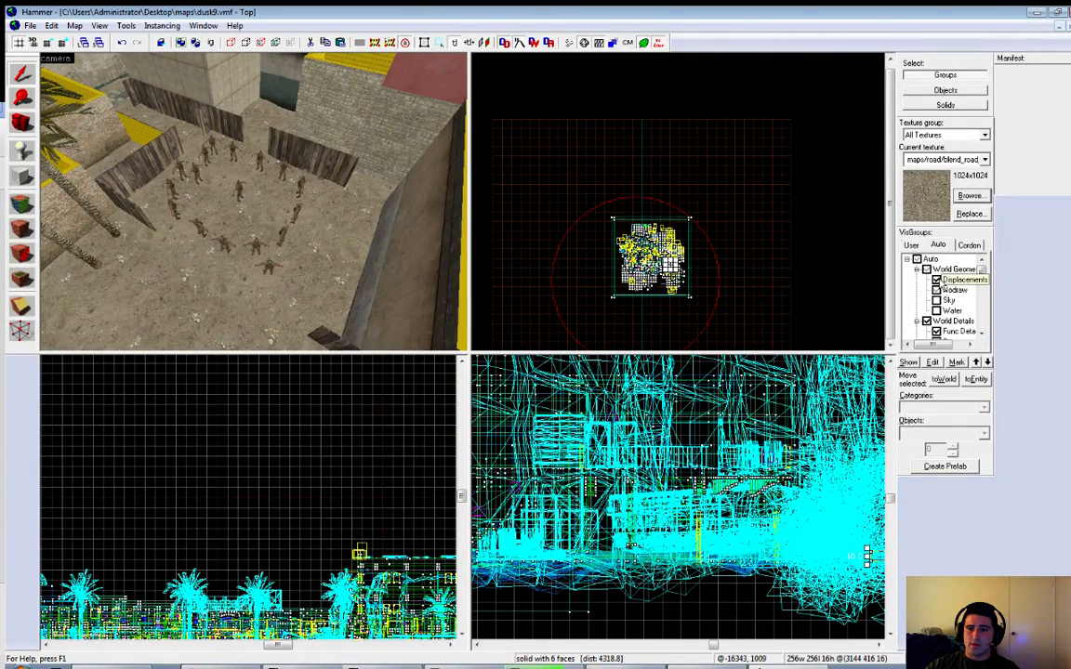
click(936, 280)
click(911, 245)
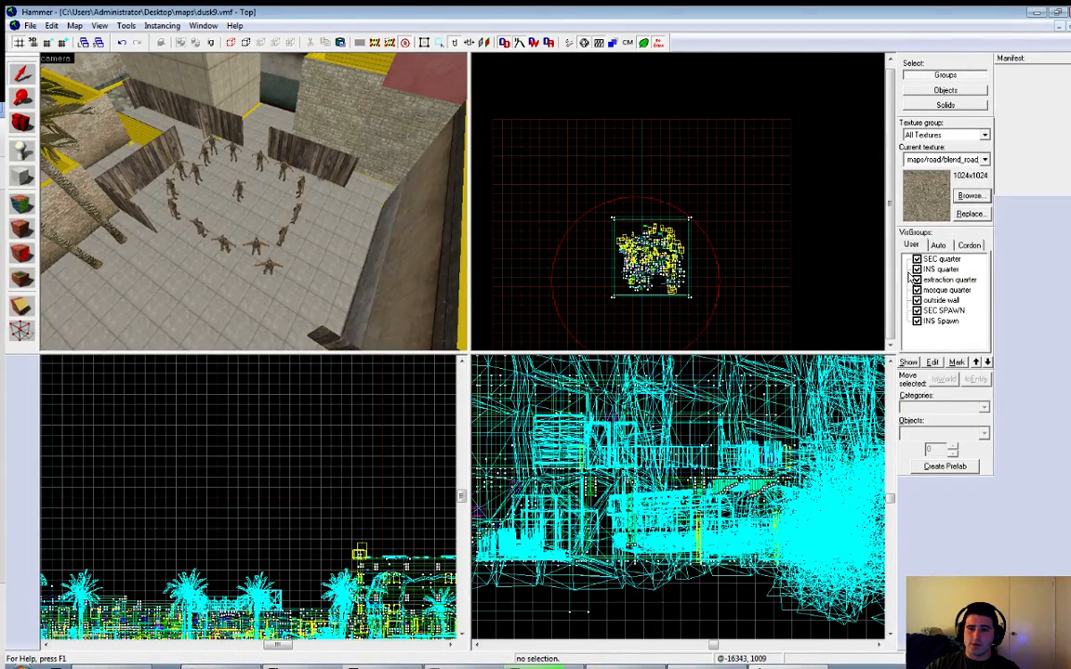
Hide the SEC quarter, INS quarter, extraction quarter, mosque quarter and outside wall visgroups, keeping SEC SPAWN and INS Spawn shown
click(917, 260)
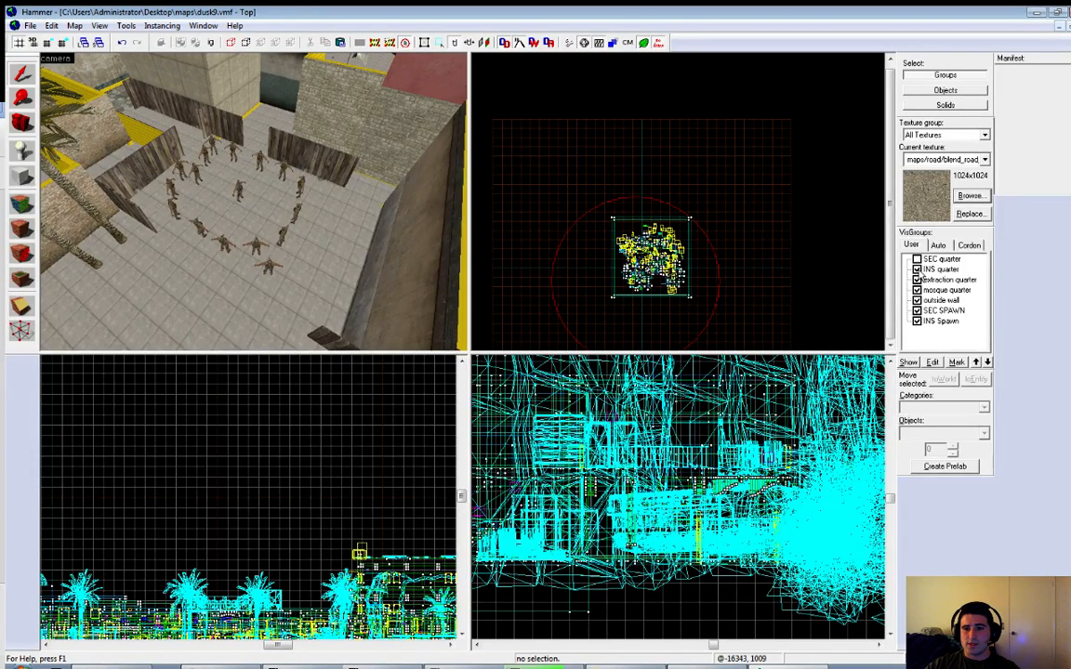
click(917, 269)
click(917, 280)
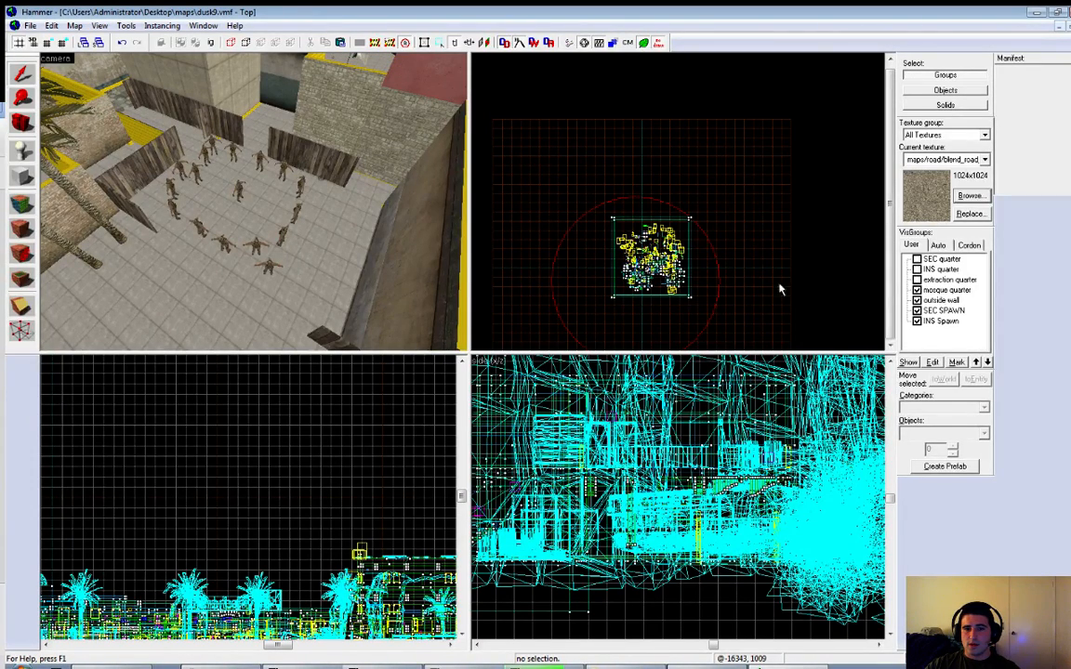
scroll(665, 279, up, 2)
scroll(666, 279, up, 2)
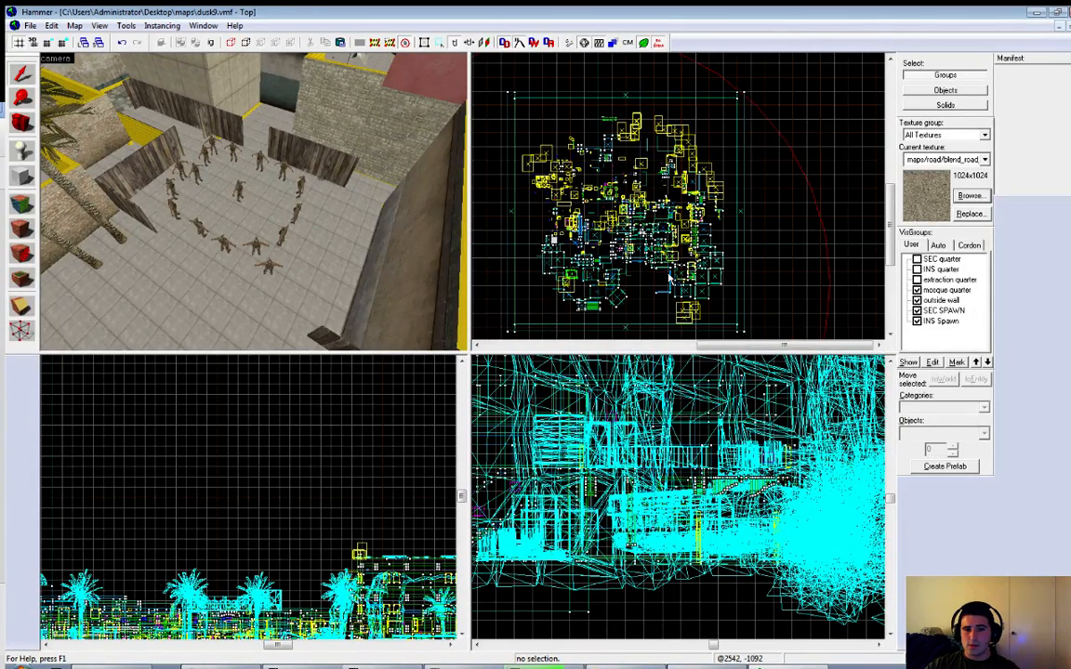
click(916, 290)
click(917, 300)
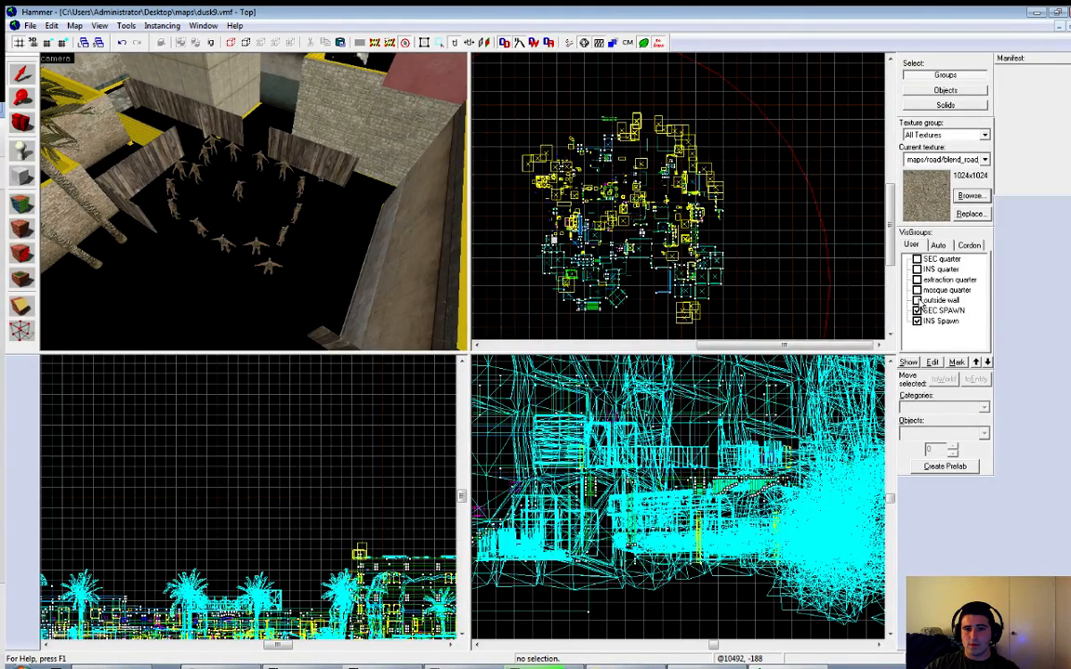
click(917, 311)
click(916, 320)
click(917, 321)
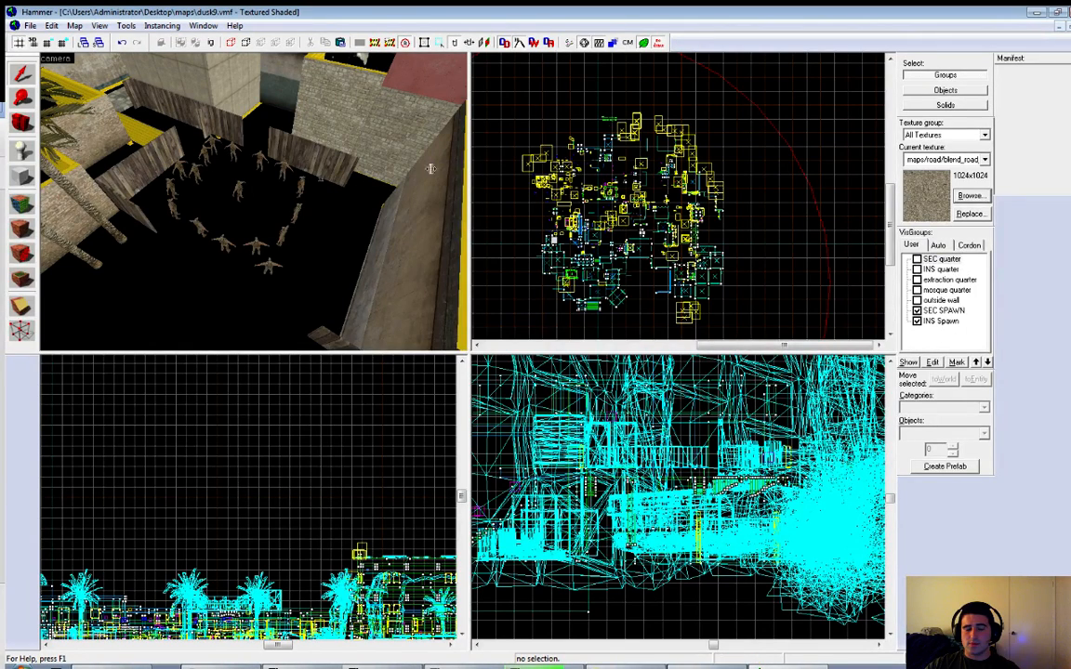
Inspect the visgroup membership of the wooden fence segment behind the soldiers and the visgroup editing options
key(z)
key(z)
click(277, 210)
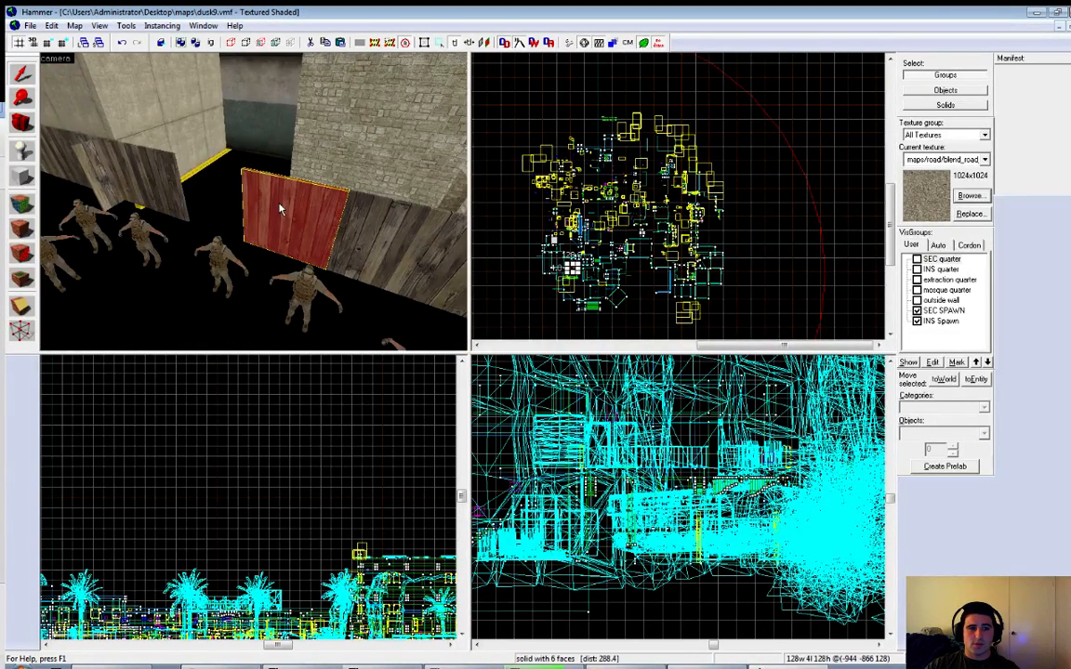
key(alt+Return)
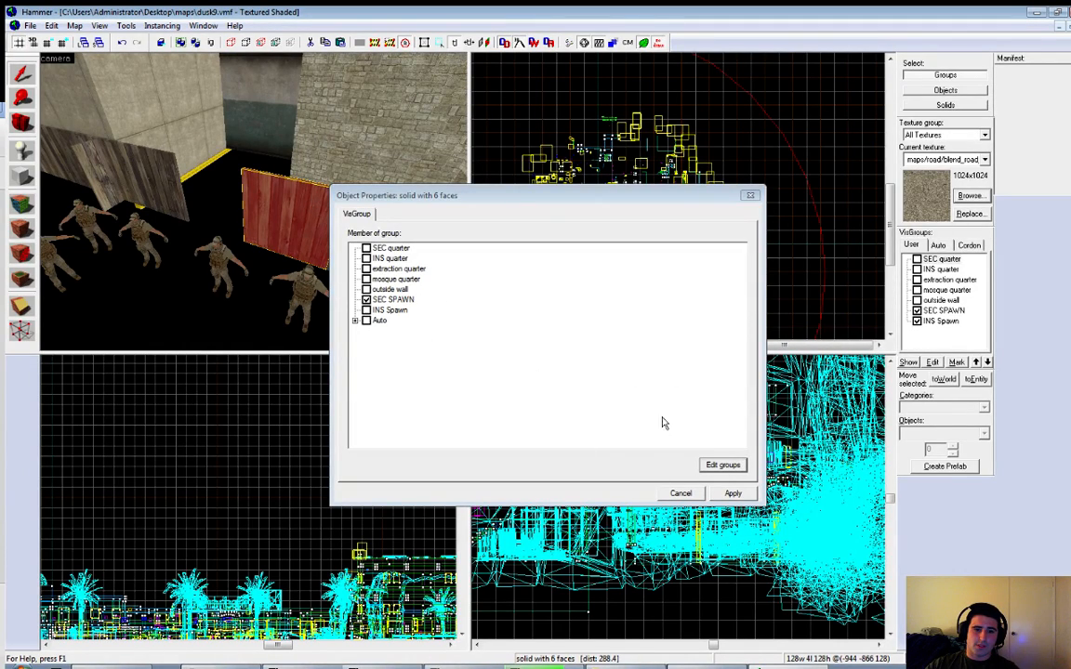
click(722, 465)
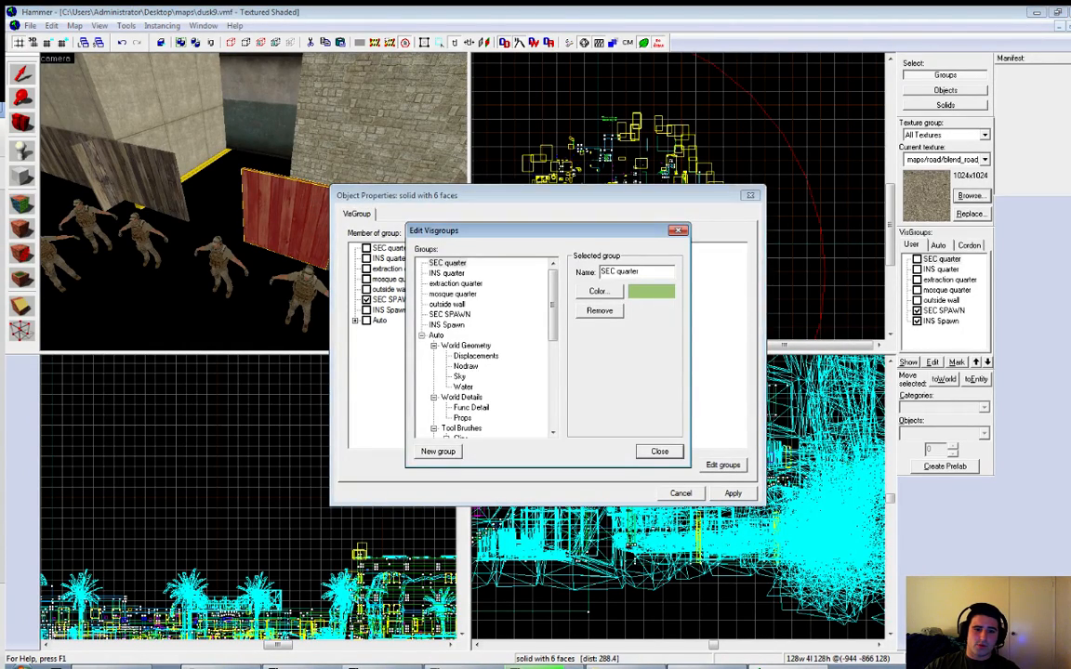
key(Escape)
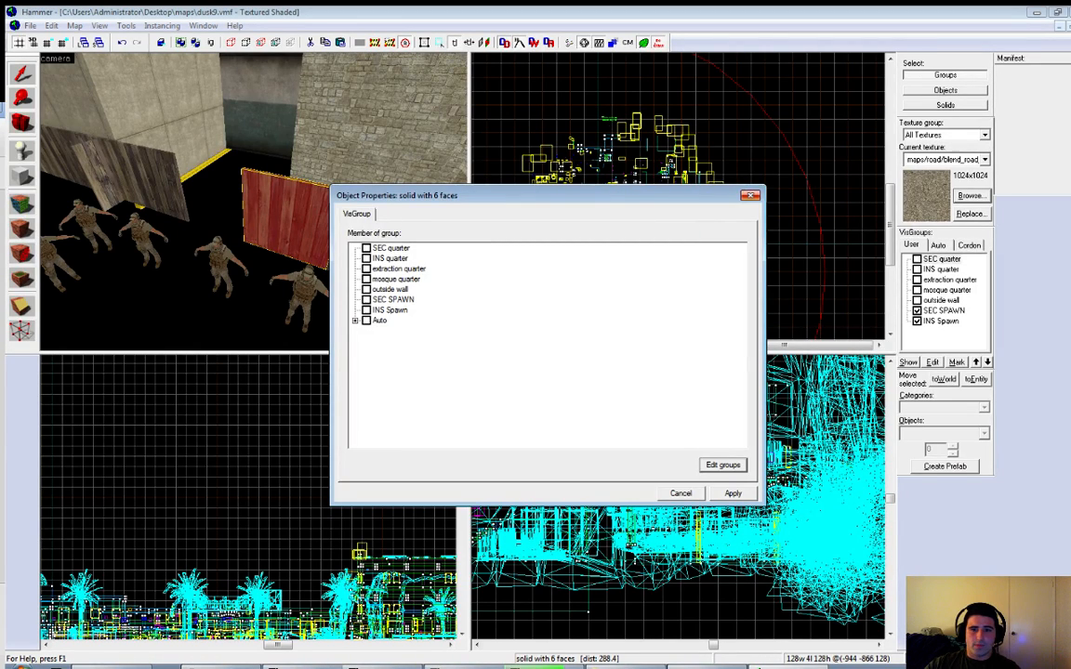
click(750, 195)
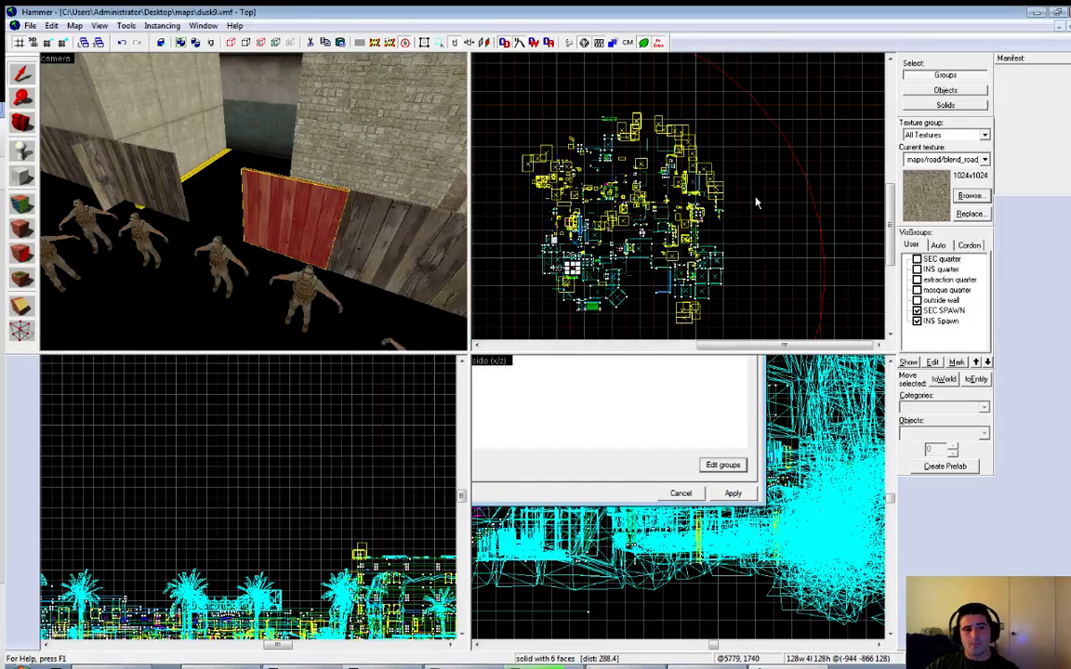
Hide all automatic visgroups at once and show them all again
click(938, 244)
click(916, 260)
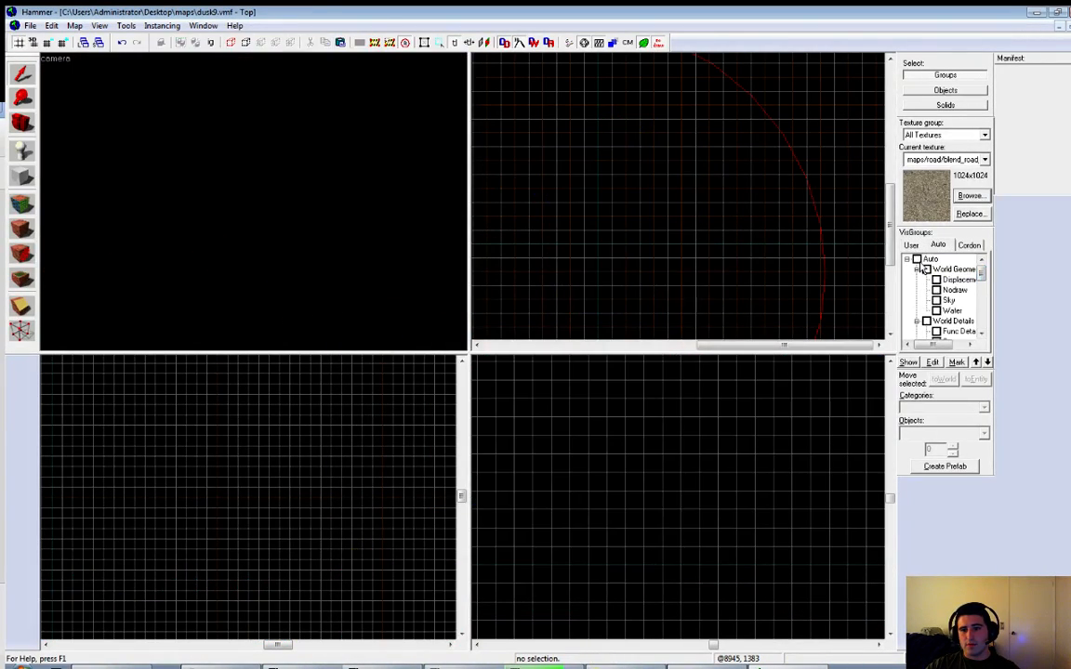
click(917, 260)
scroll(948, 298, down, 2)
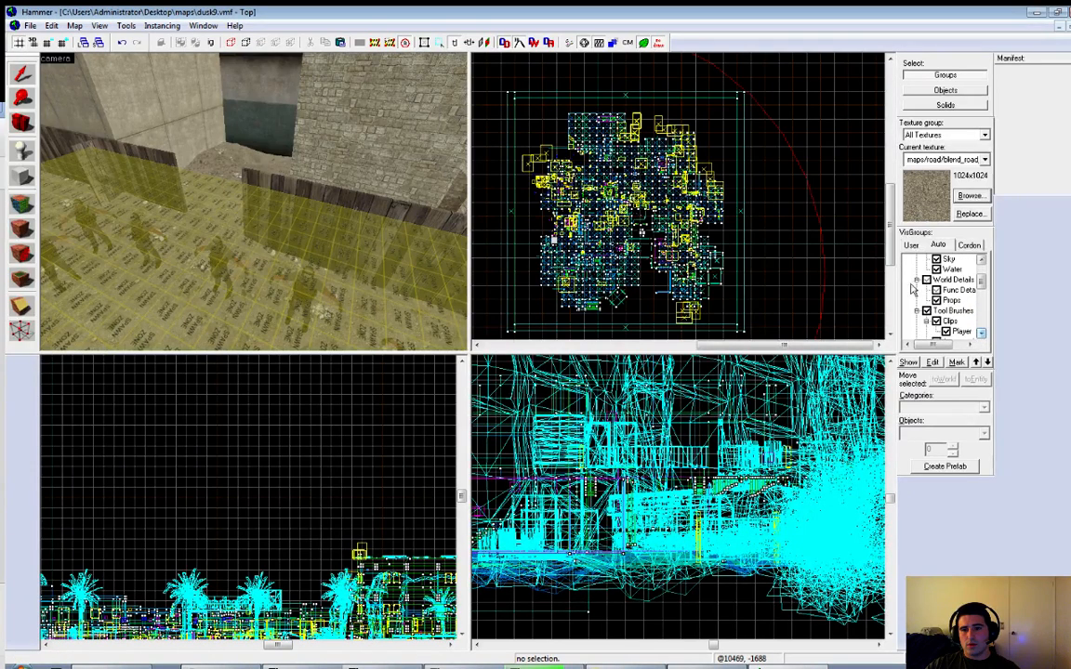
Show the SEC quarter, INS quarter, extraction quarter and mosque quarter visgroups, and look through the rest of the automatic groups
click(912, 246)
click(917, 260)
click(916, 270)
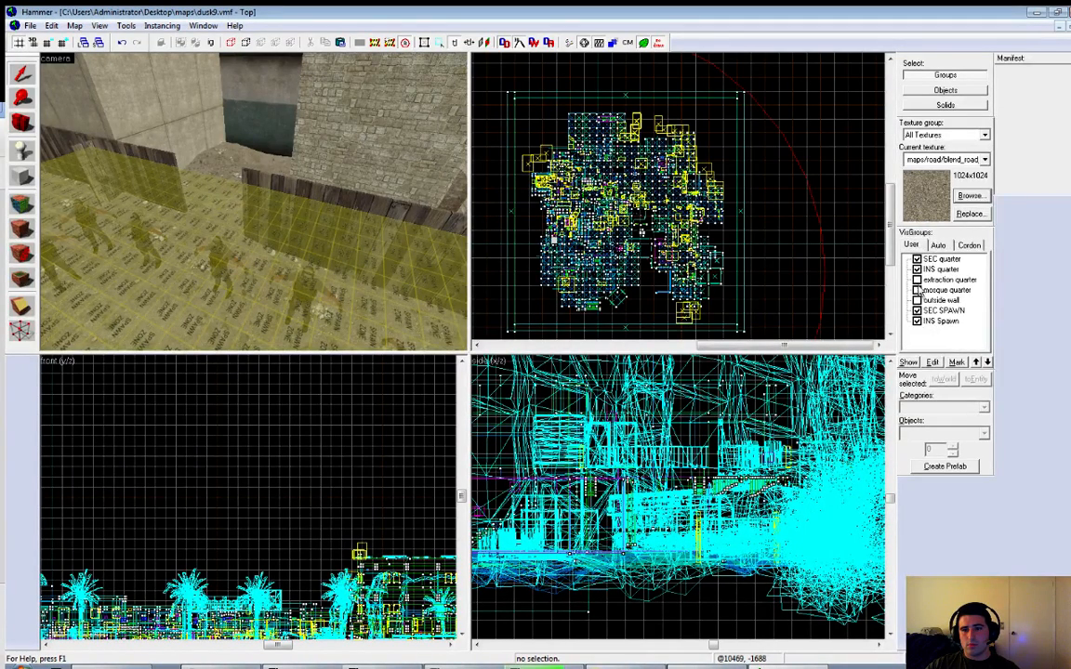
click(917, 280)
click(917, 290)
click(938, 245)
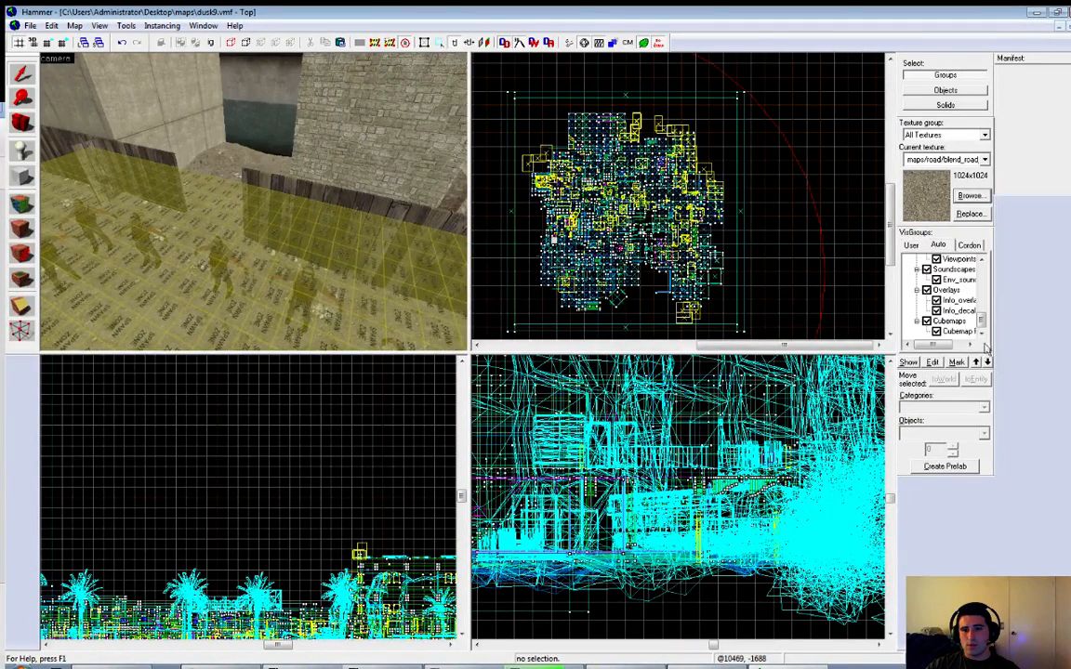
mouse_move(984, 326)
mouse_down()
mouse_move(987, 299)
mouse_move(984, 325)
mouse_up()
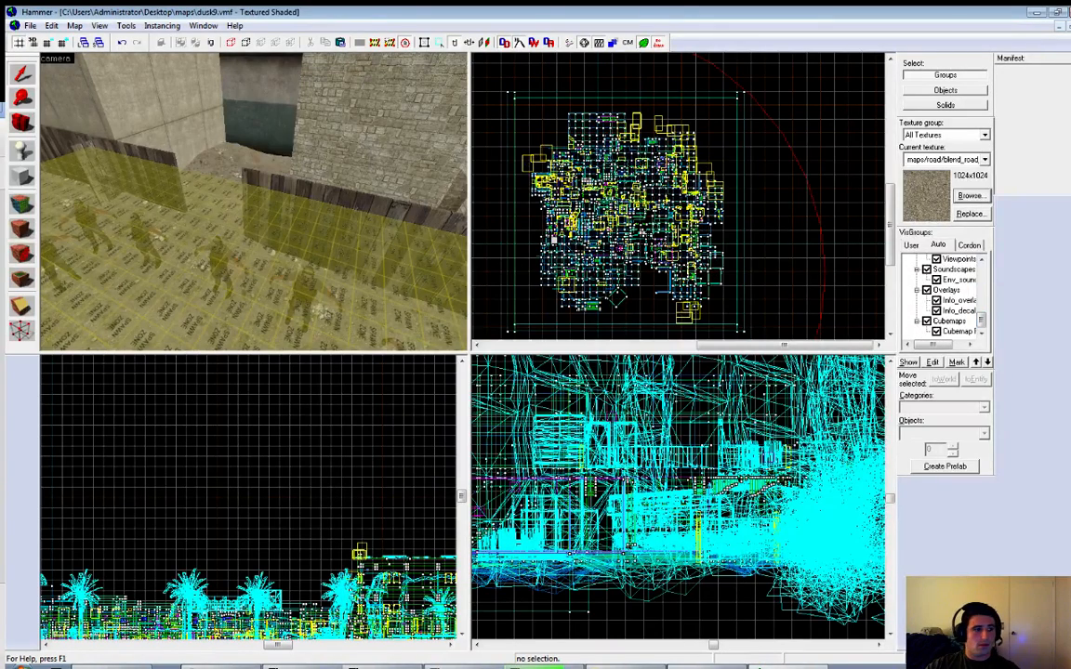
Open the object properties of the spawn zone brush covering the soldiers in the fenced yard
key(z)
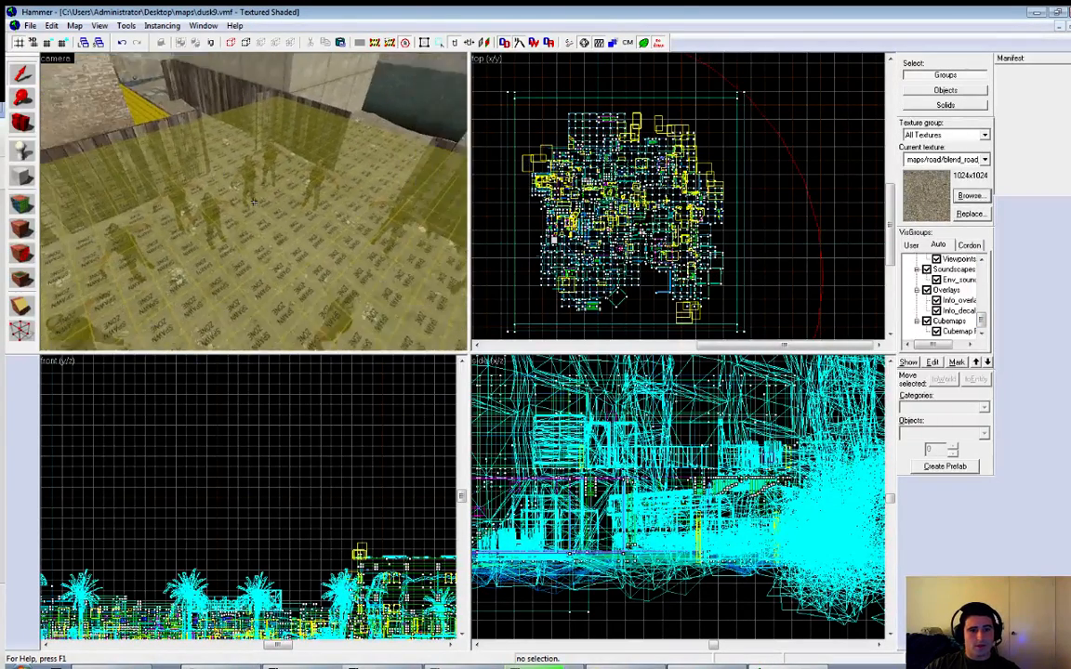
key(s)
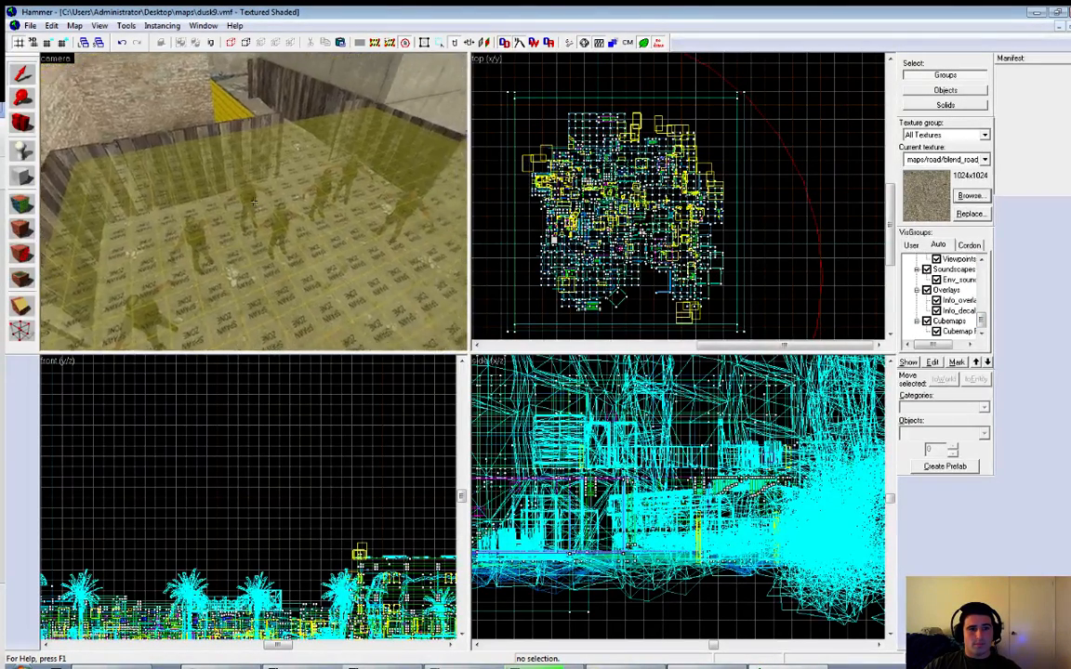
key(z)
double_click(272, 241)
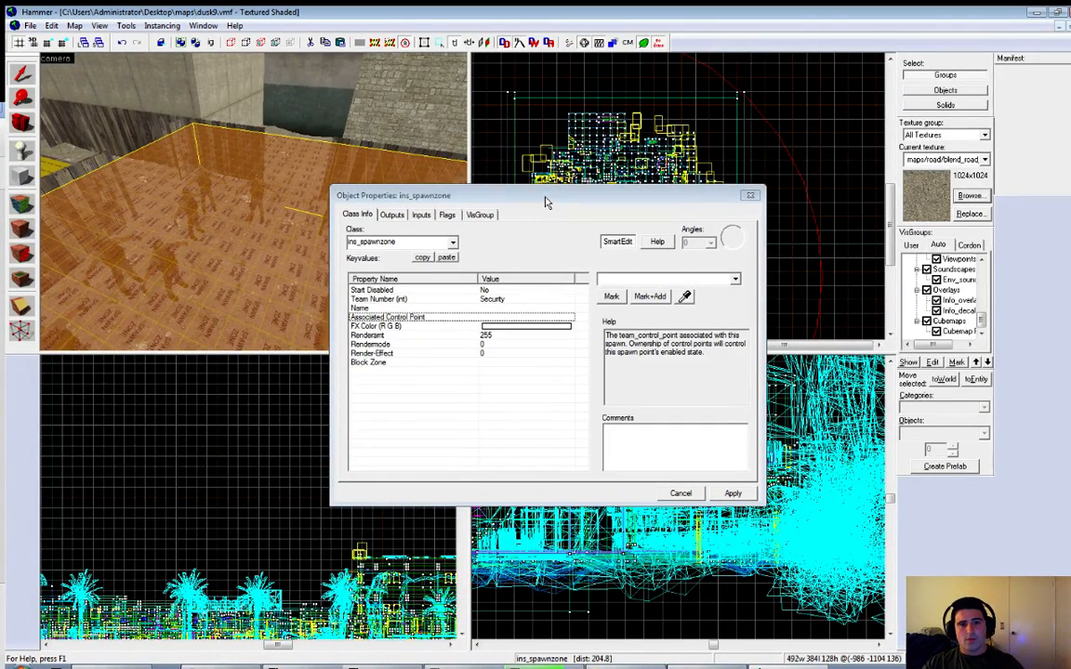
drag(490, 192, 513, 190)
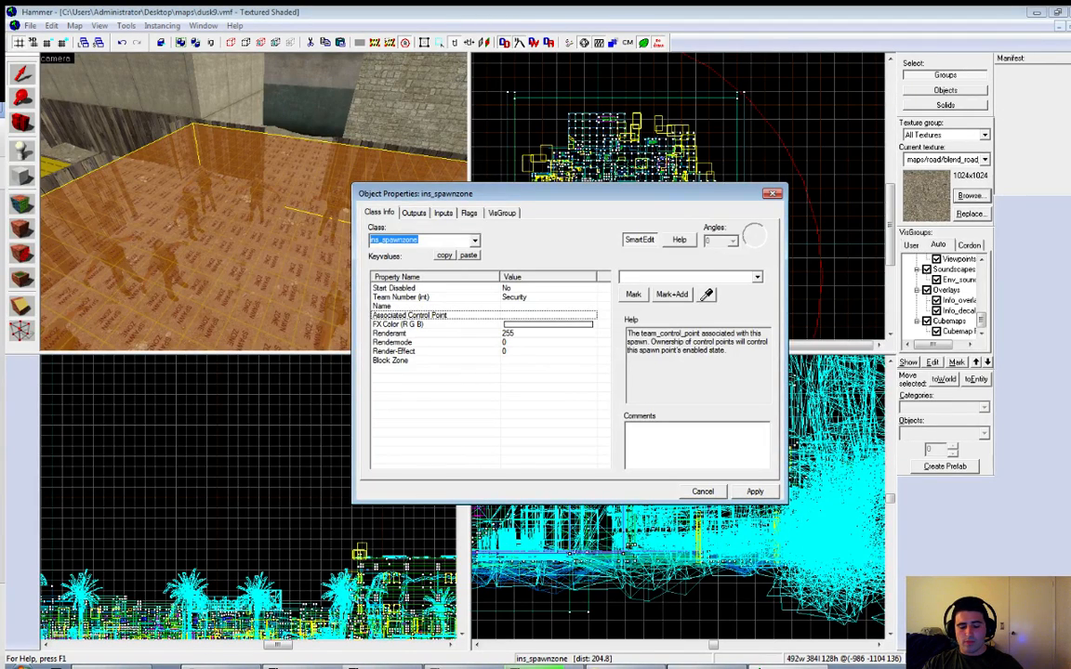
drag(513, 192, 532, 185)
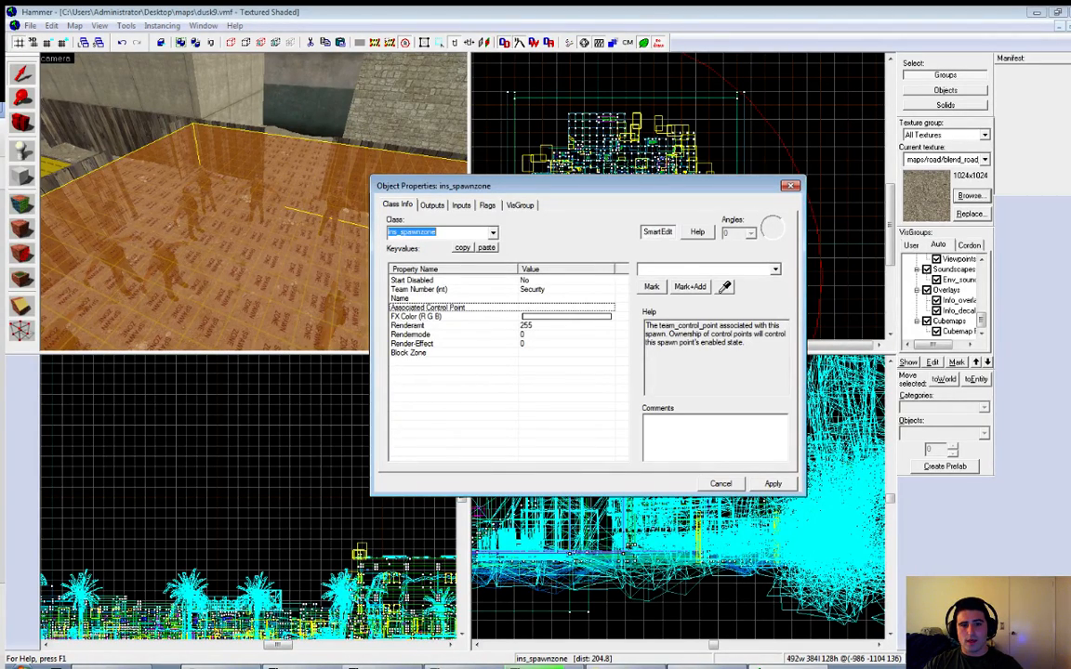
Review the spawn zone's Name, Start Disabled and Associated Control Point properties and its flags, leaving them unedited
click(409, 299)
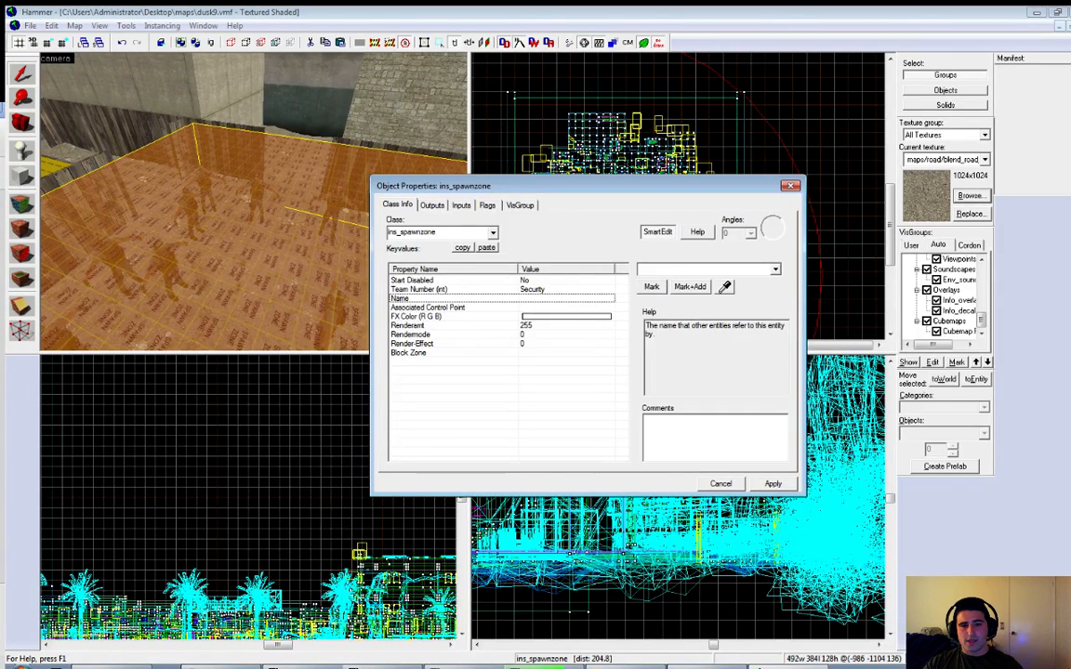
click(412, 280)
click(487, 205)
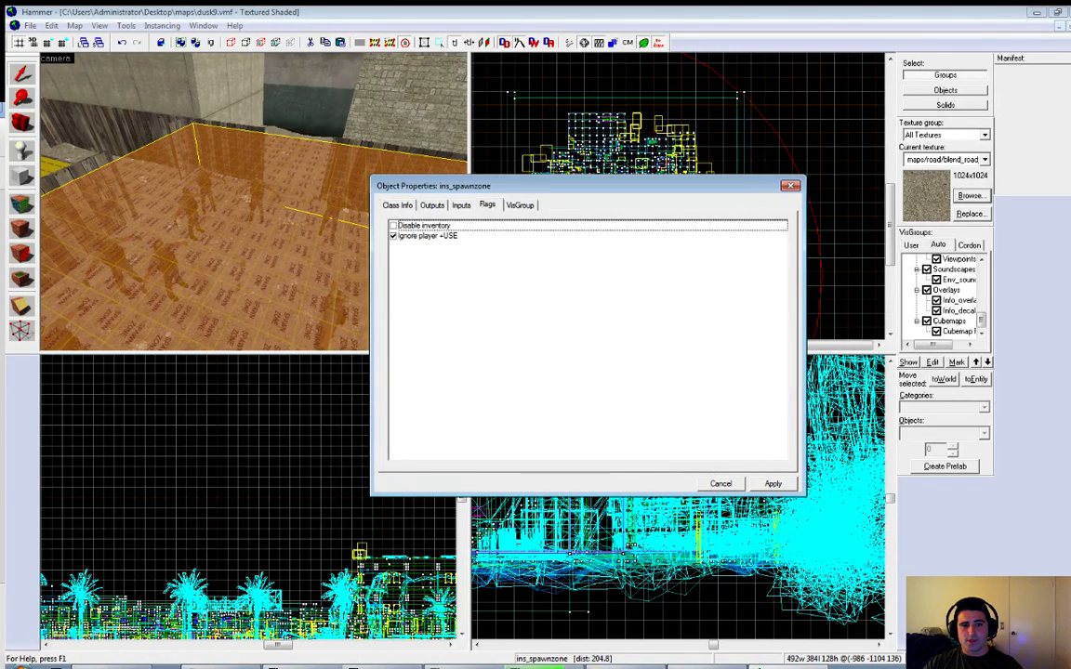
click(397, 204)
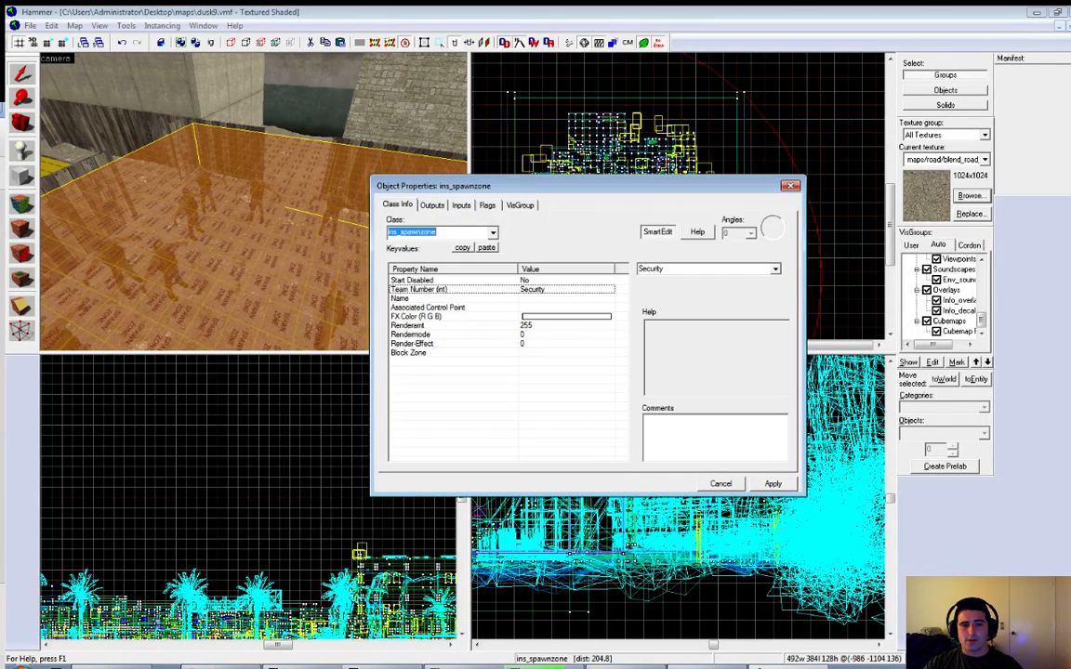
click(428, 307)
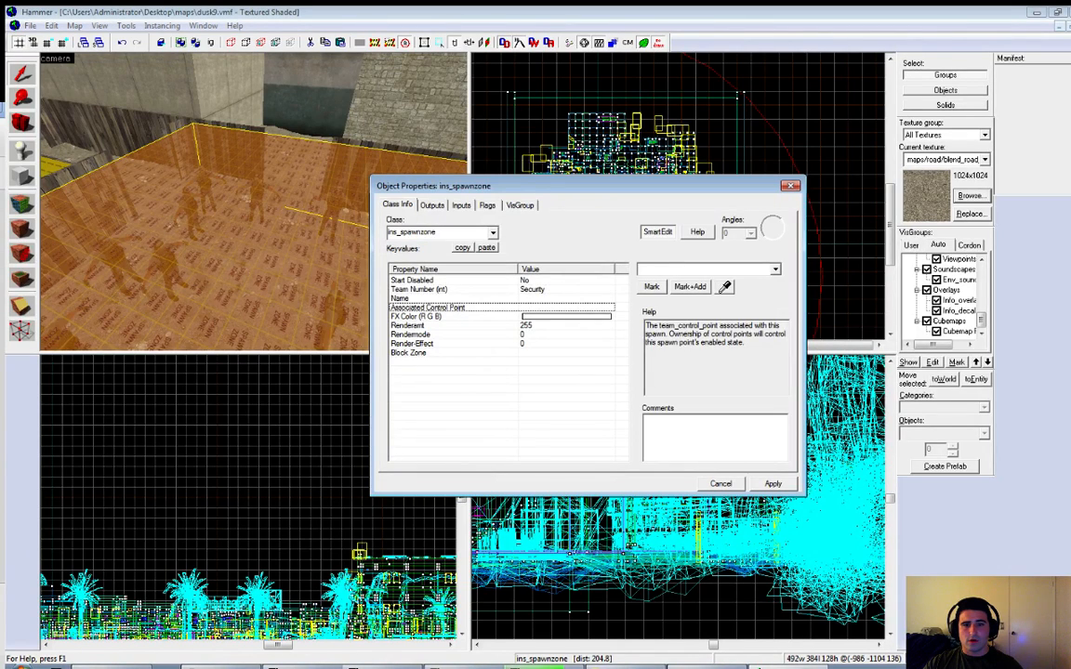
click(790, 186)
Reduce the radius culling distance around the camera so only objects near the fenced yard are drawn
key(z)
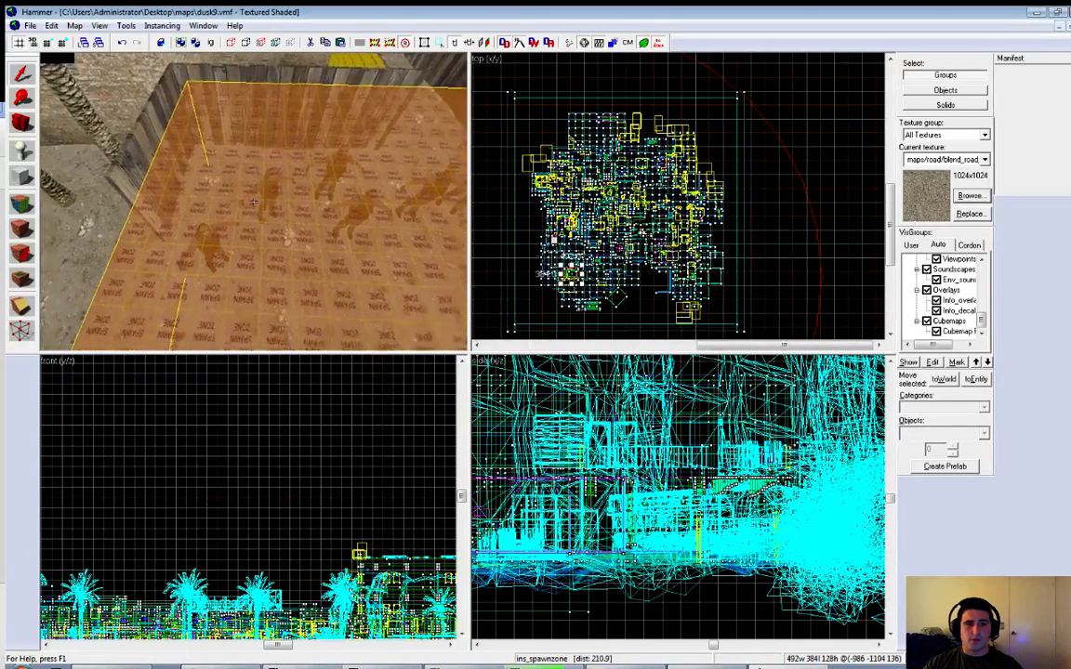
key(a)
key(z)
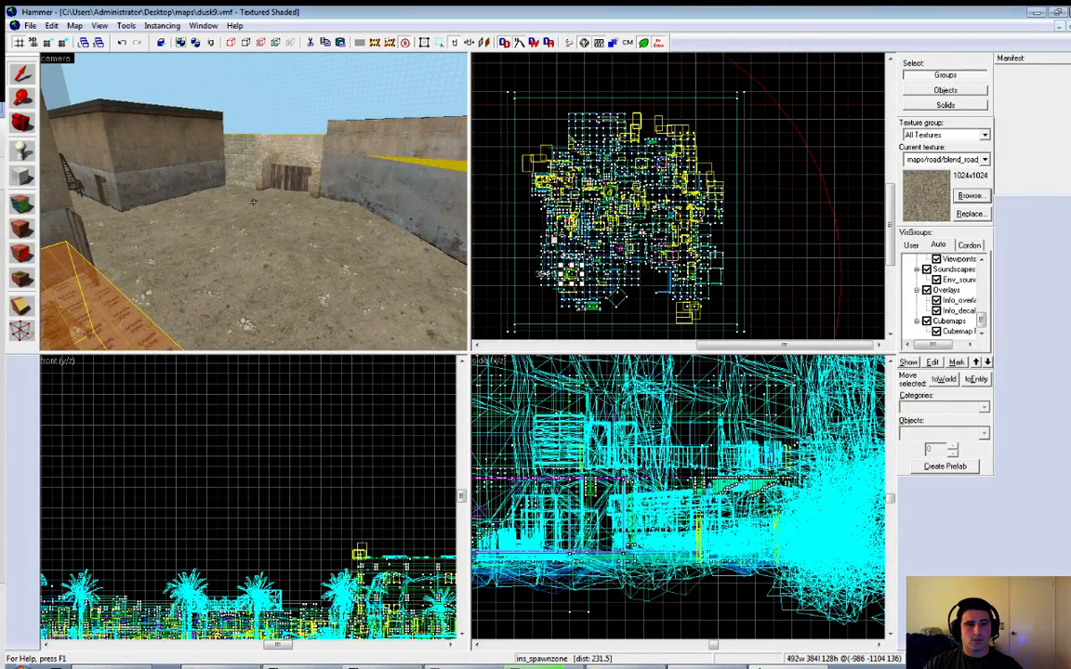
key(ctrl+h)
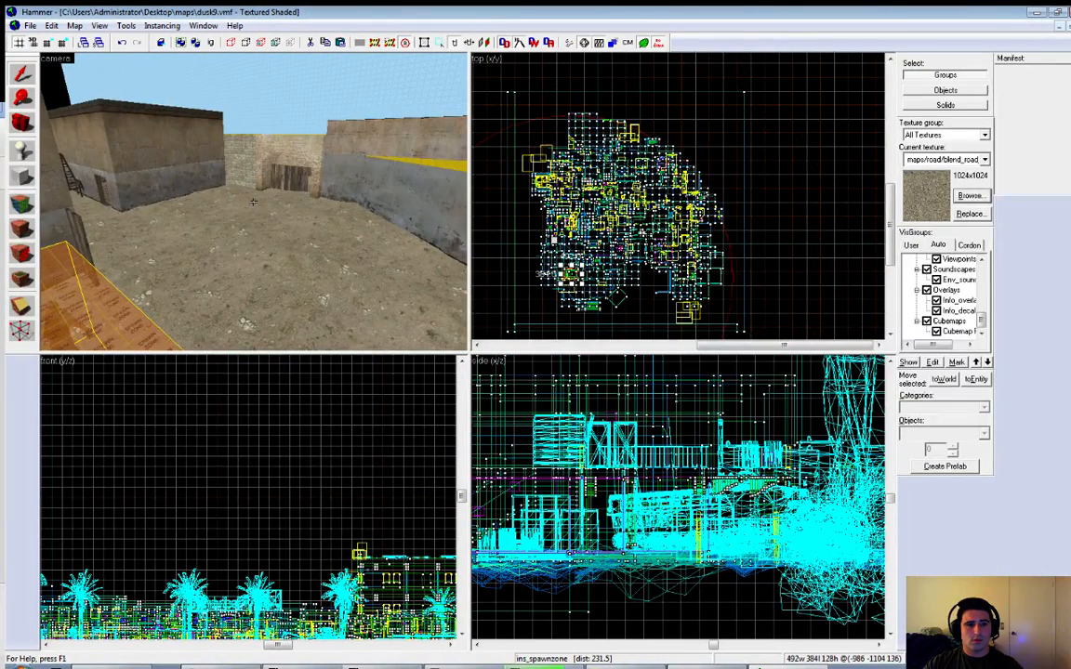
key(s)
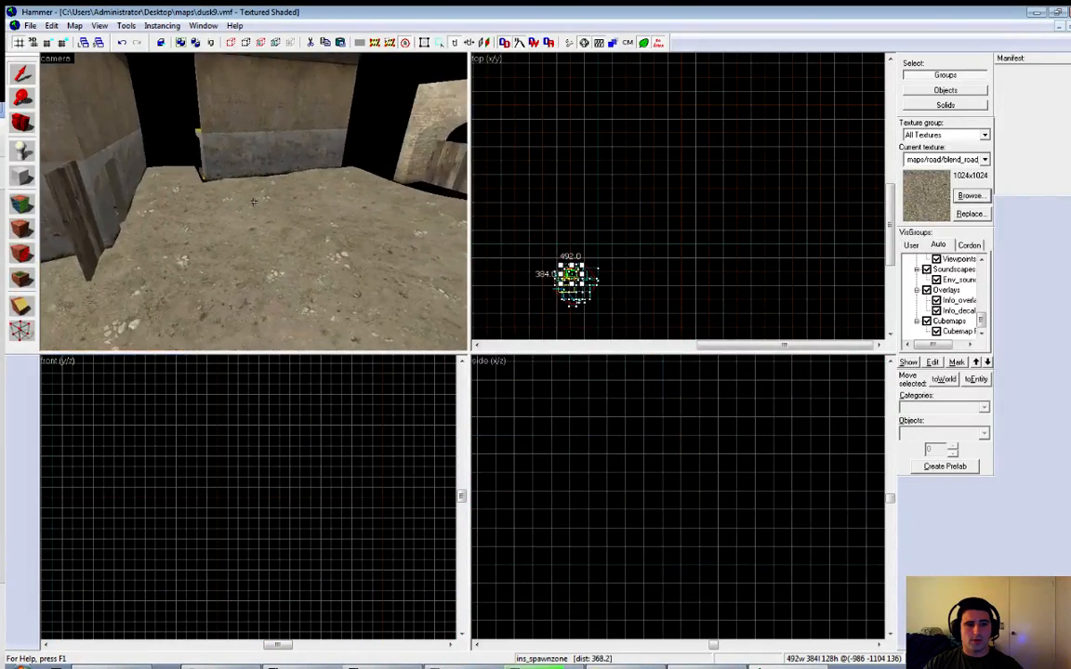
key(z)
Create a 576 by 346 by 128 unit block on the open ground beside the fenced yard, textured with tools/toolstrigger_spawnzone
click(970, 197)
text(spawn)
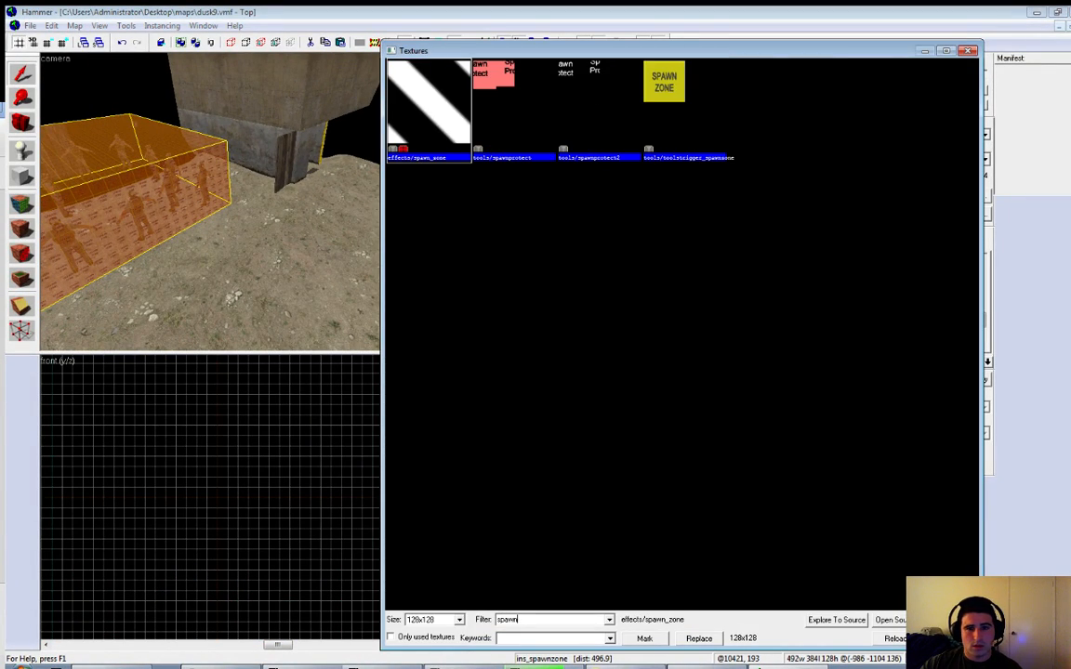
double_click(664, 82)
scroll(571, 305, up, 3)
scroll(571, 305, up, 2)
click(22, 174)
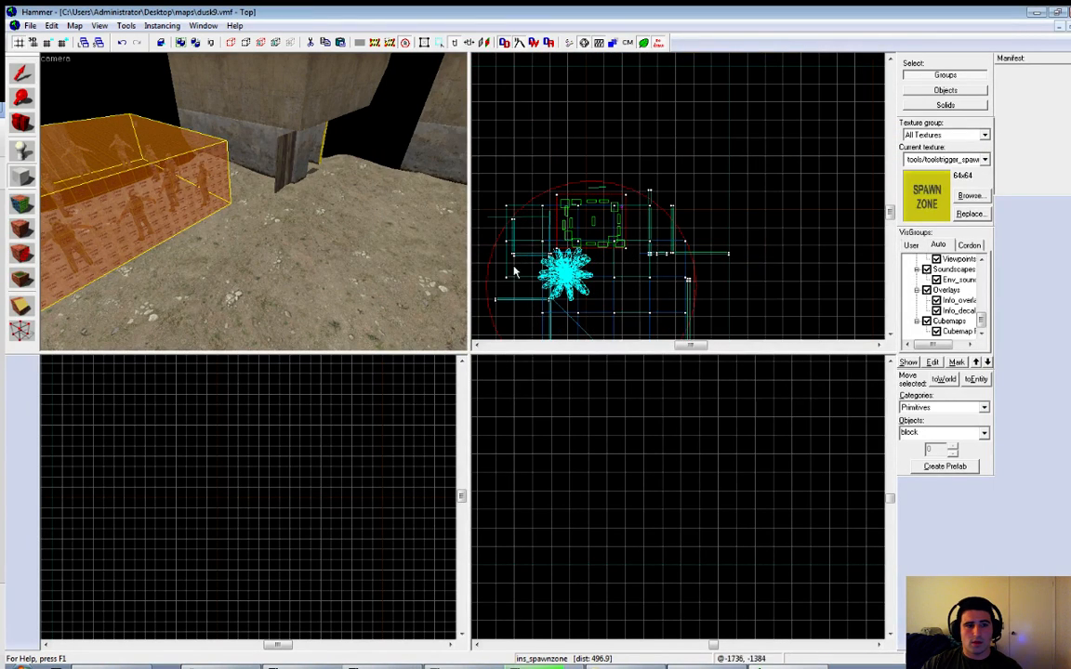
drag(586, 258, 674, 316)
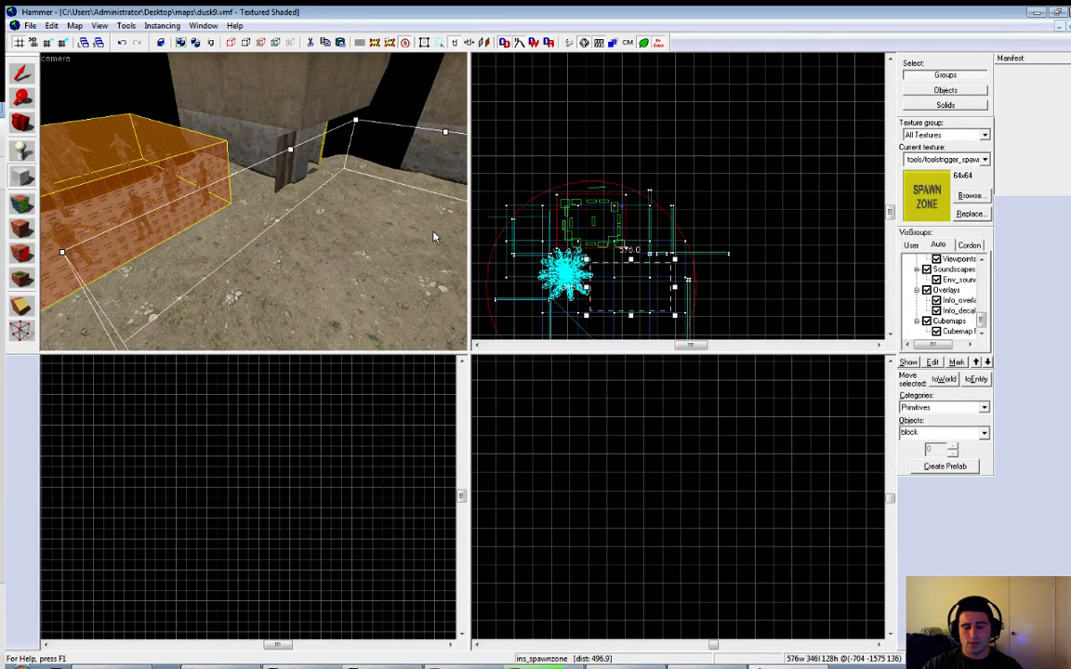
key(Return)
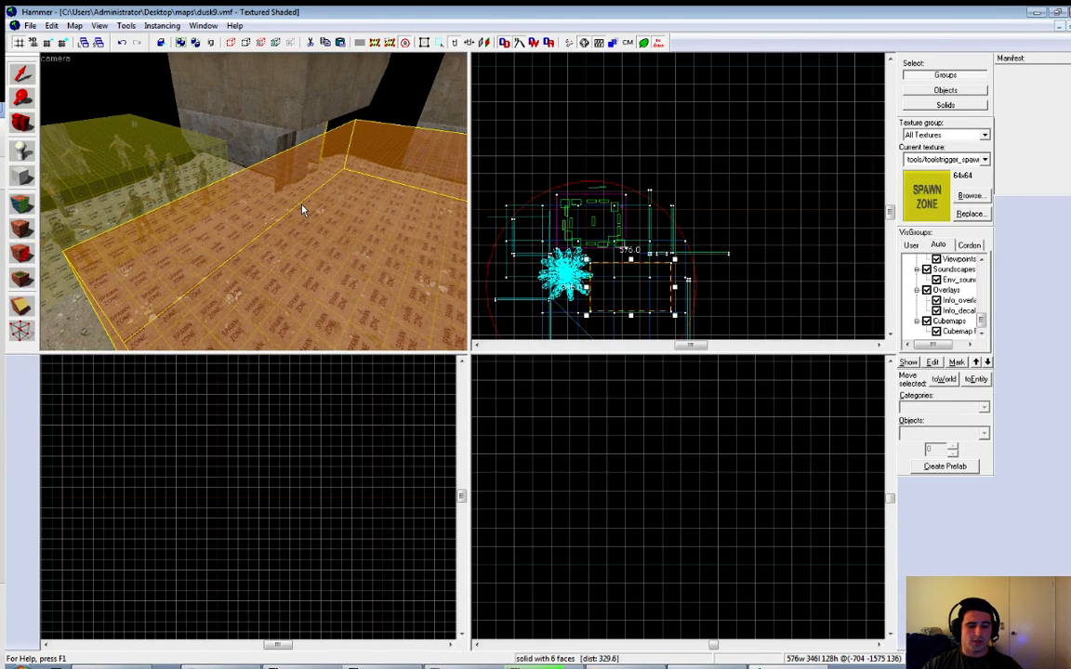
Tie the new block to an entity and set its class to ins_spawnzone
key(ctrl+t)
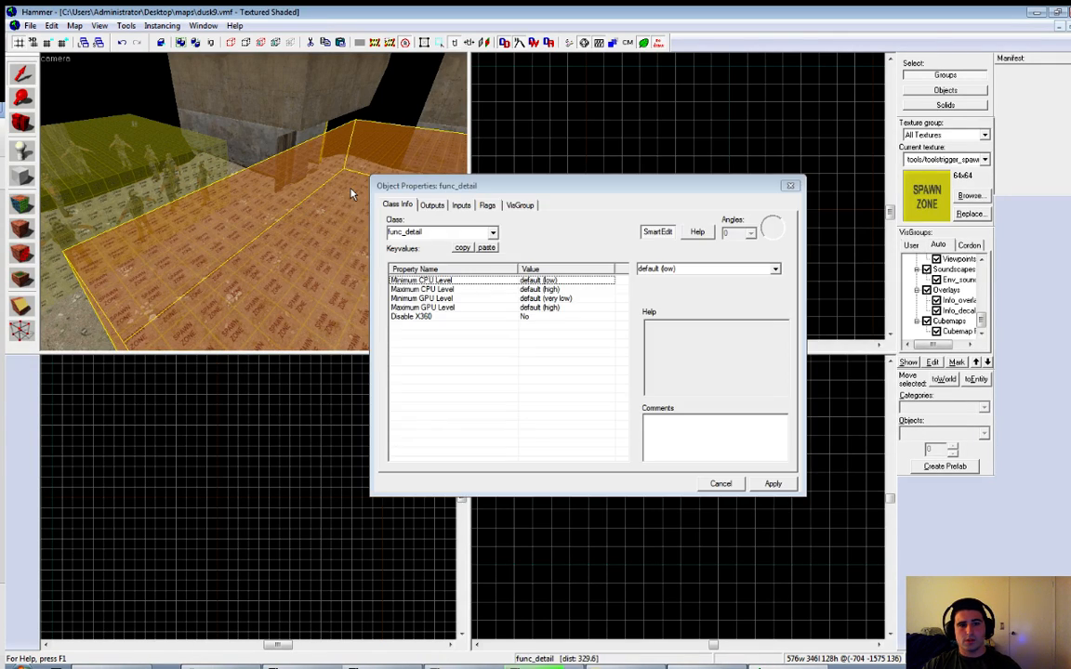
click(491, 232)
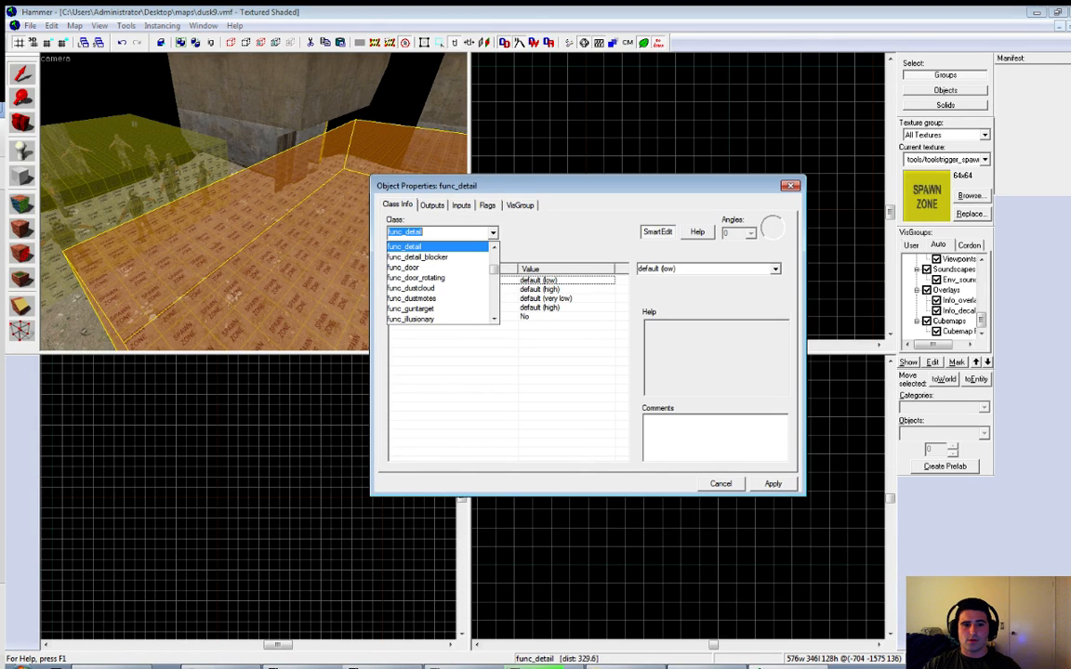
key(Escape)
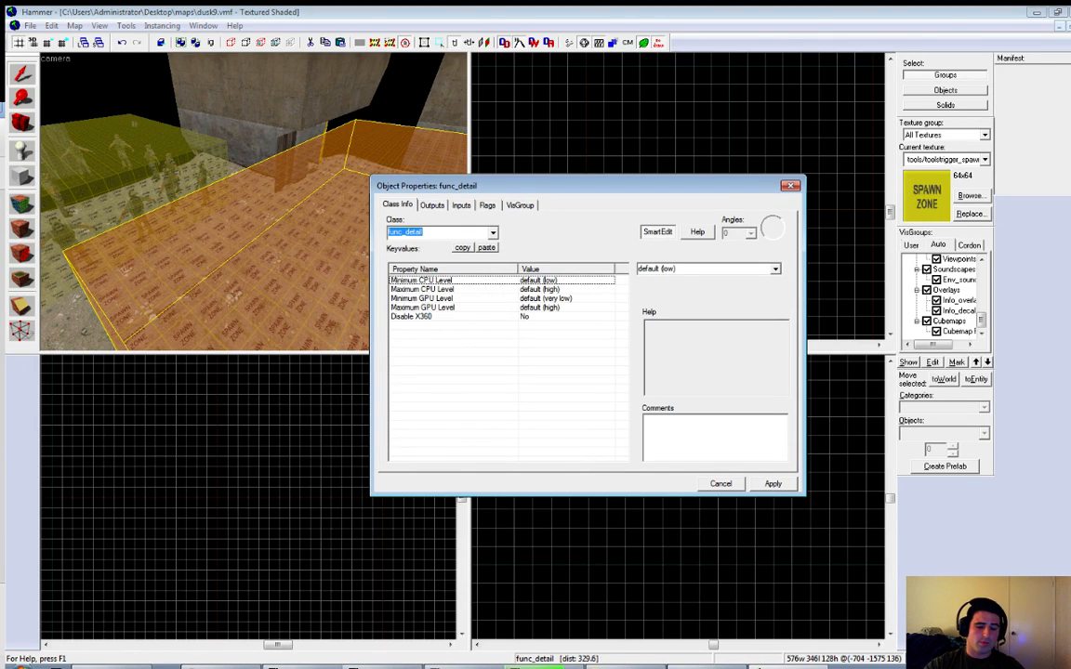
text(spawn)
key(Return)
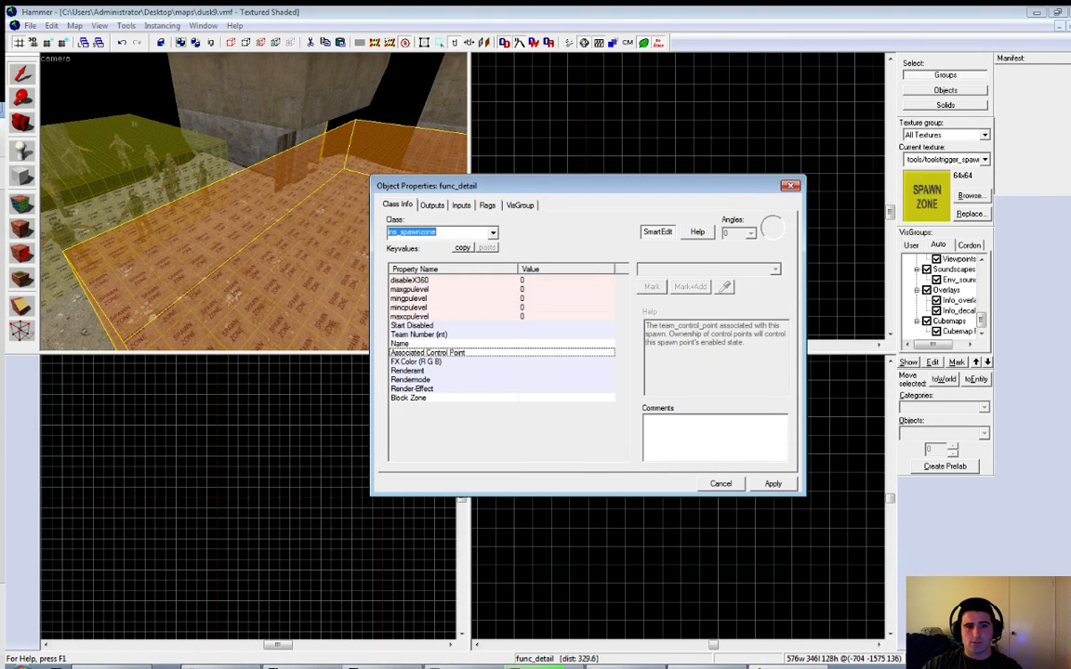
Review the new spawn zone's Name and Team Number properties and its flags, and delete the brush
click(451, 298)
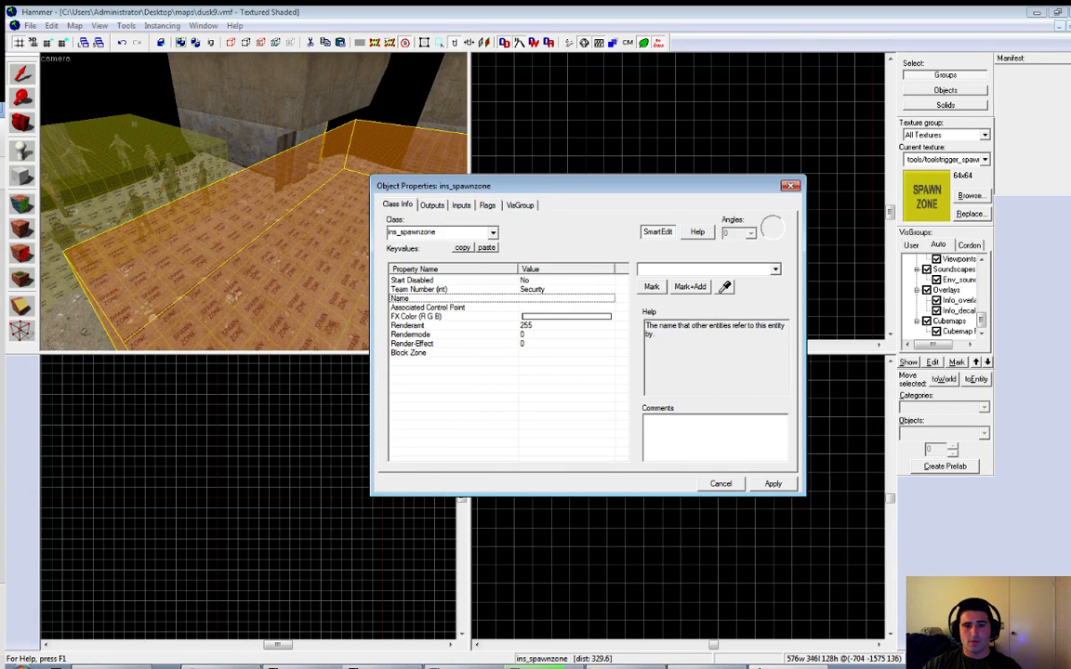
click(451, 289)
click(486, 205)
click(397, 204)
click(789, 186)
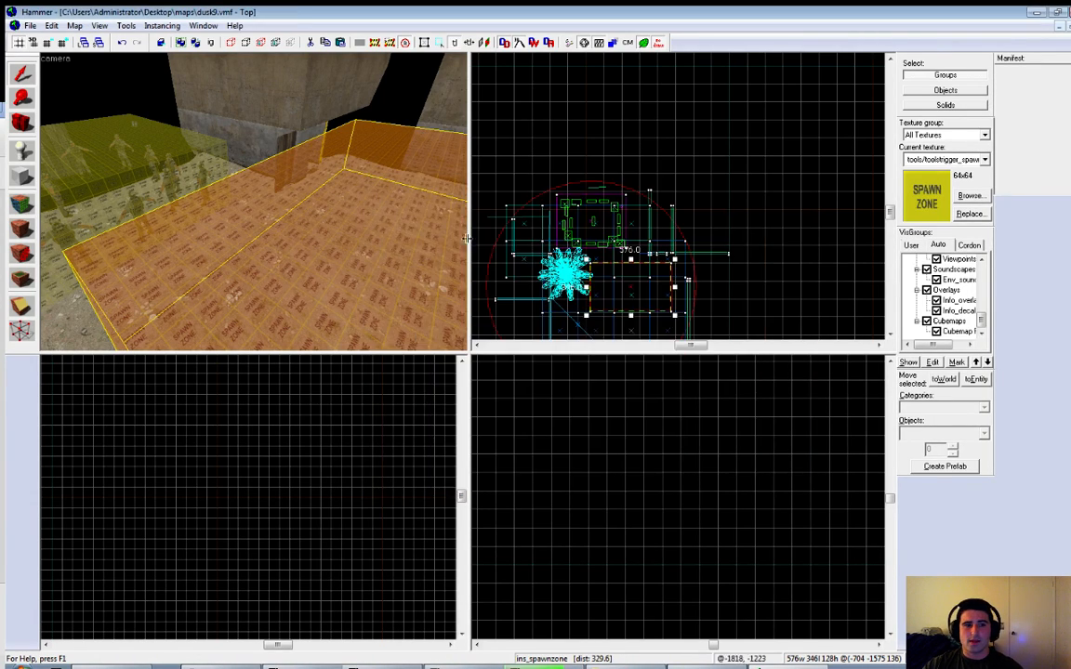
key(Delete)
Check the object properties of a soldier spawn point by the wooden fence inside the yard
key(z)
key(w)
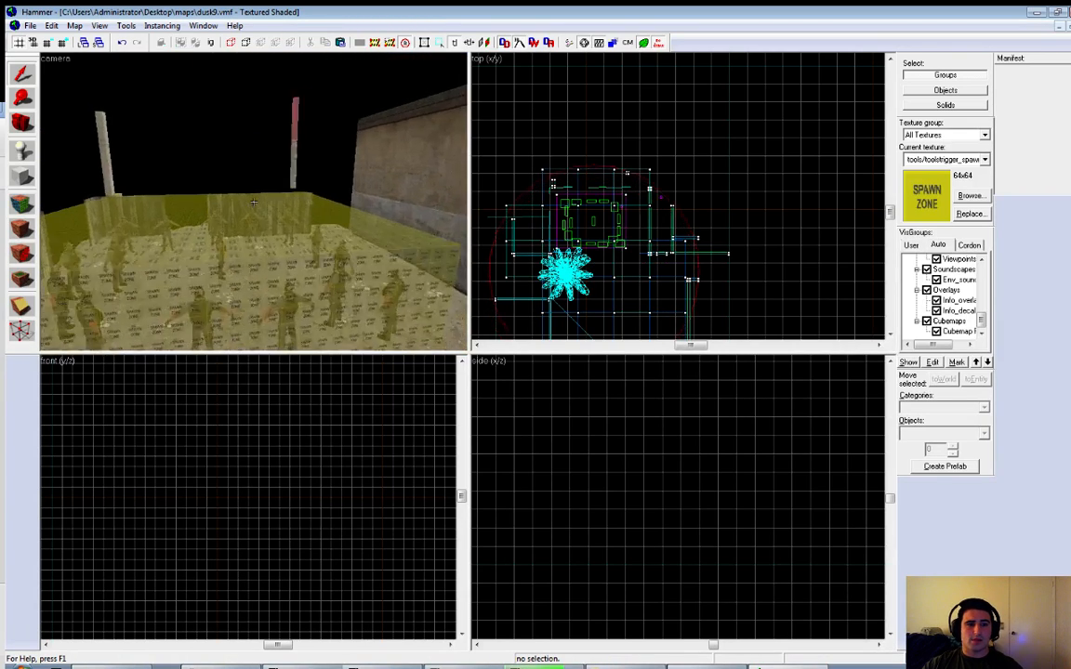
key(z)
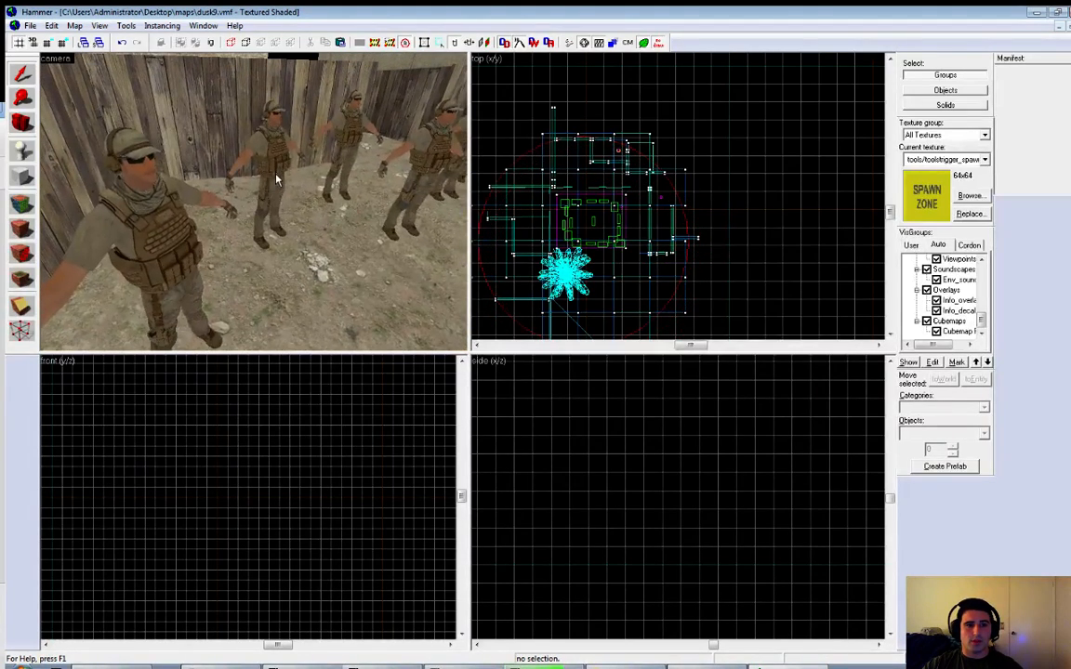
double_click(248, 155)
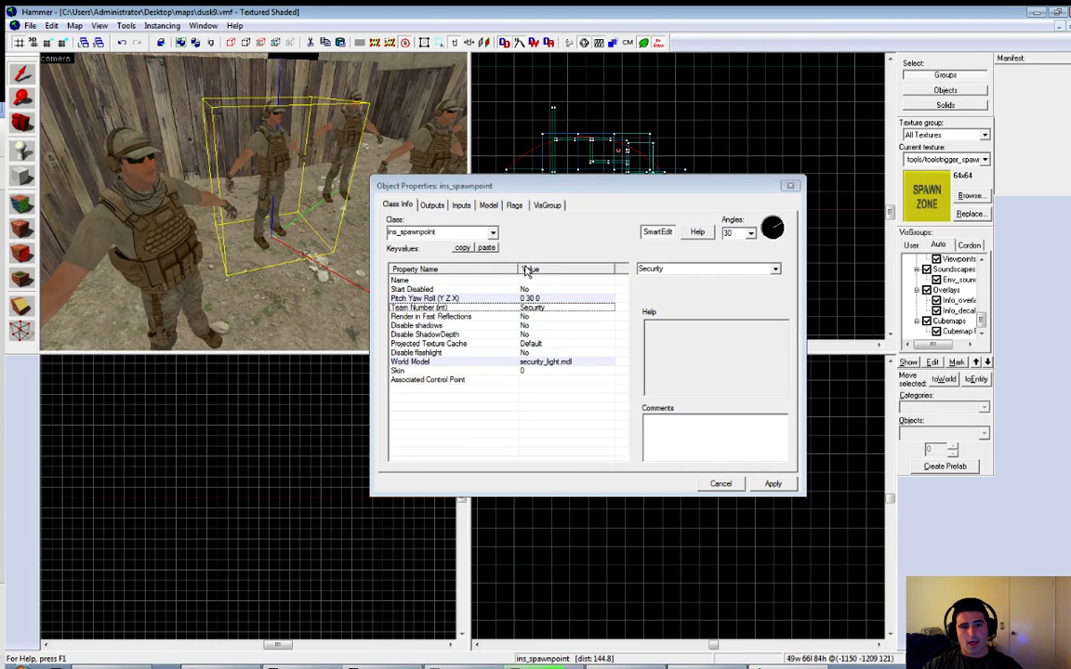
click(789, 186)
Review the World Model, Pitch Yaw Roll and Team Number properties of another soldier spawn point in the yard, leaving them unedited
key(z)
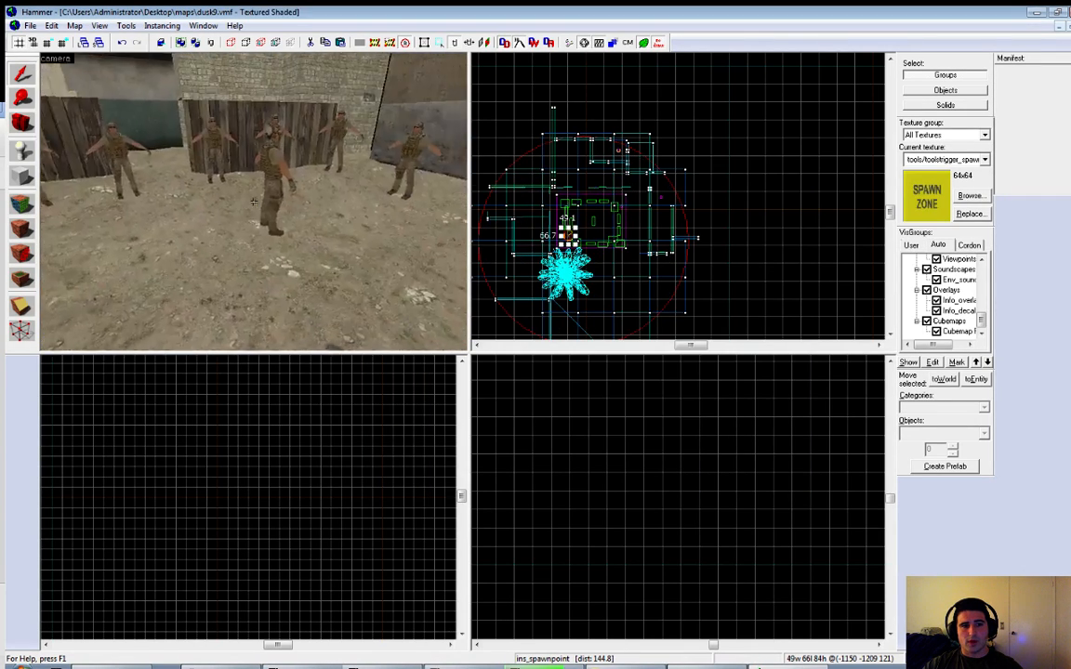
key(w)
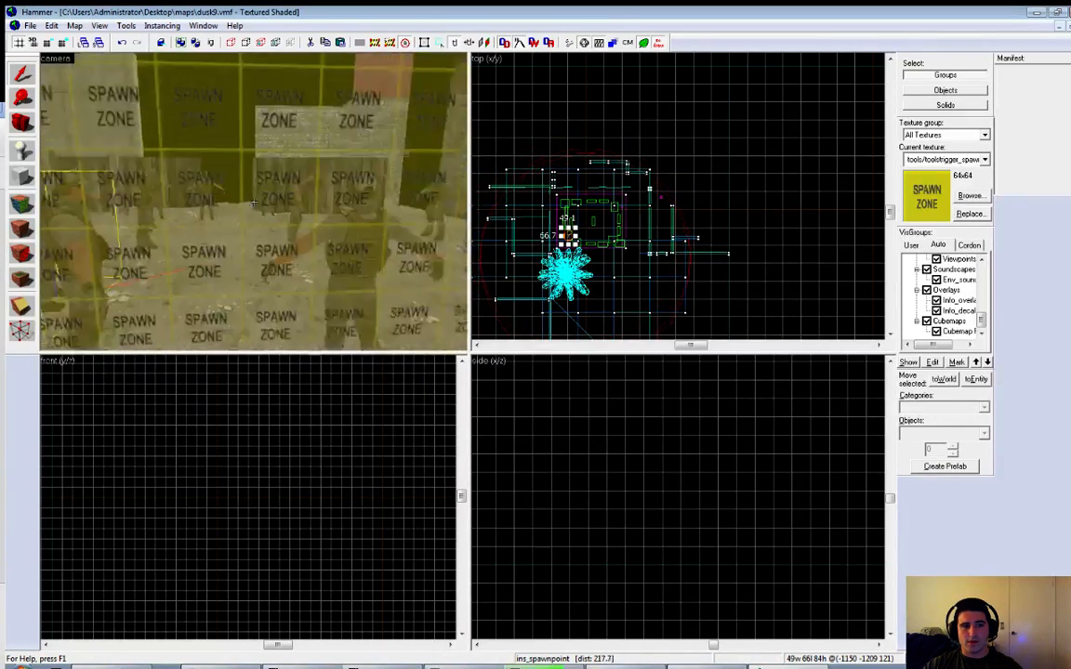
key(z)
double_click(273, 200)
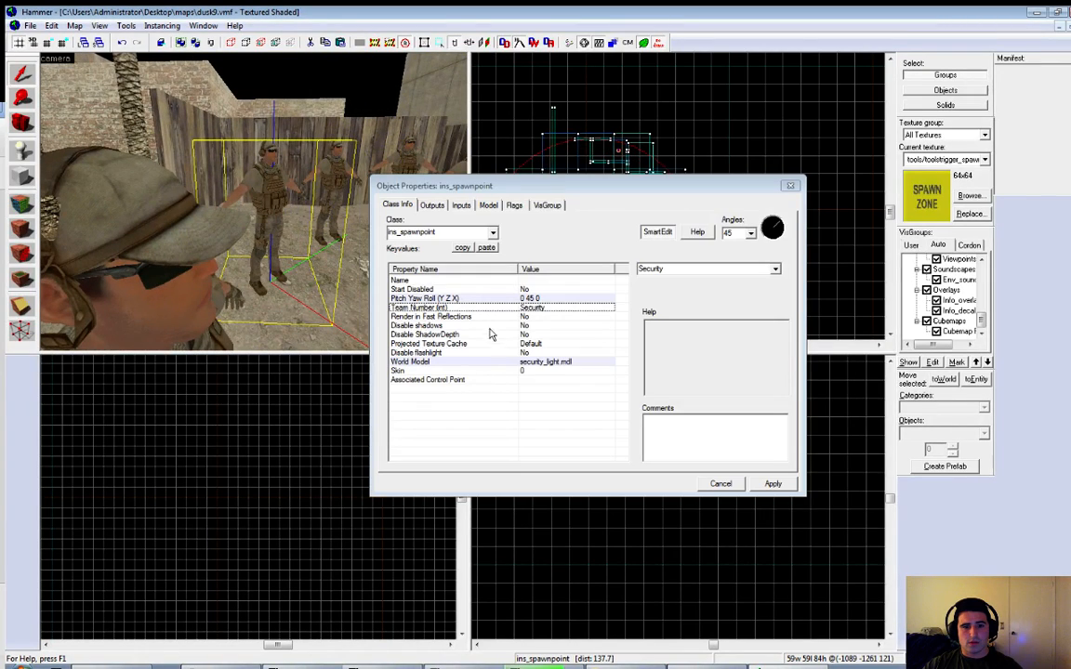
click(548, 364)
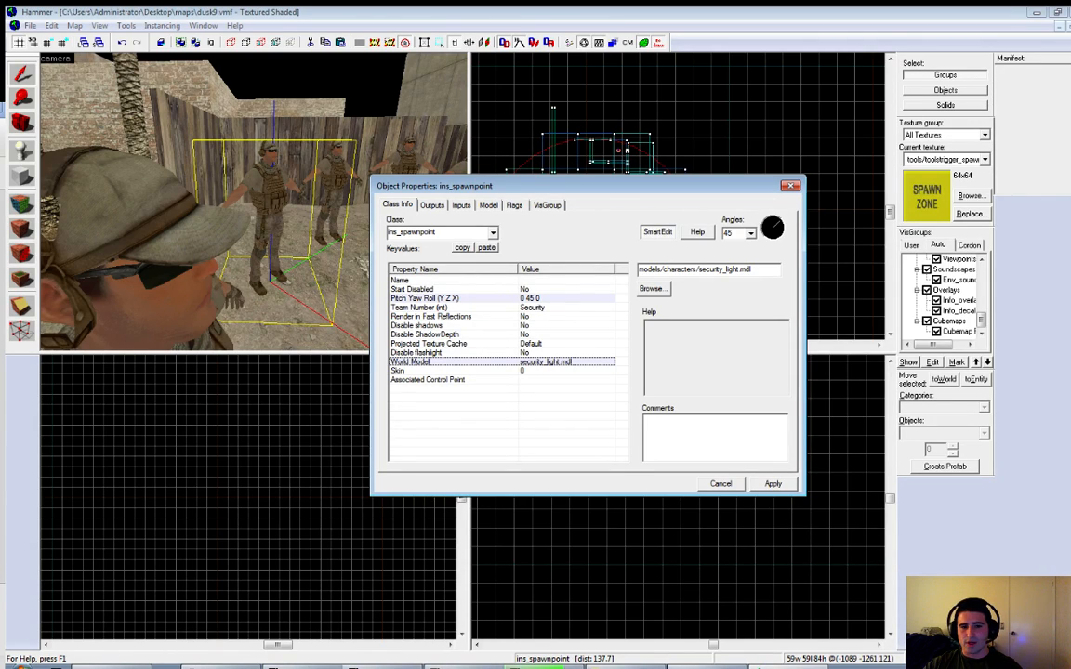
click(500, 307)
click(453, 297)
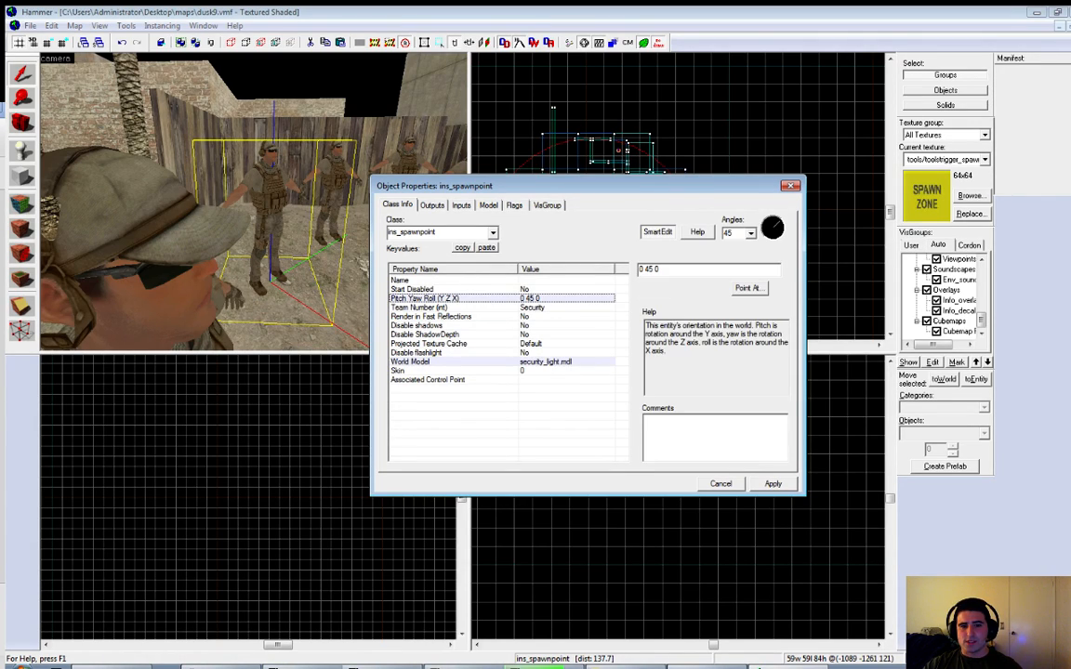
click(453, 307)
click(775, 269)
click(706, 287)
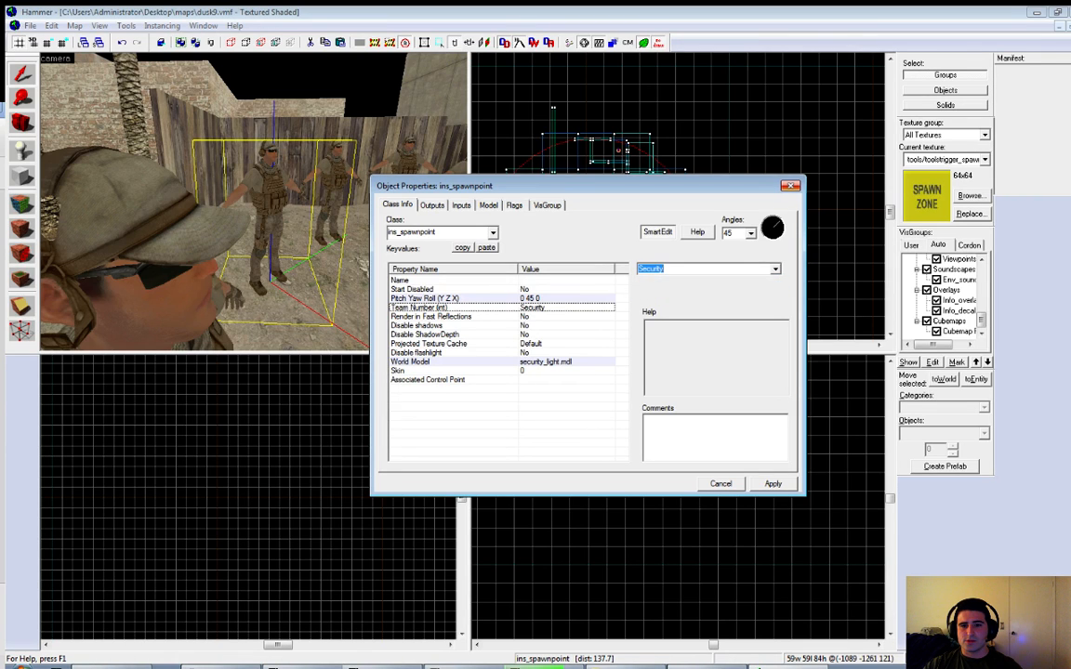
click(789, 186)
Inspect the object properties of the block zone brush closing off the stone passage
key(z)
key(w)
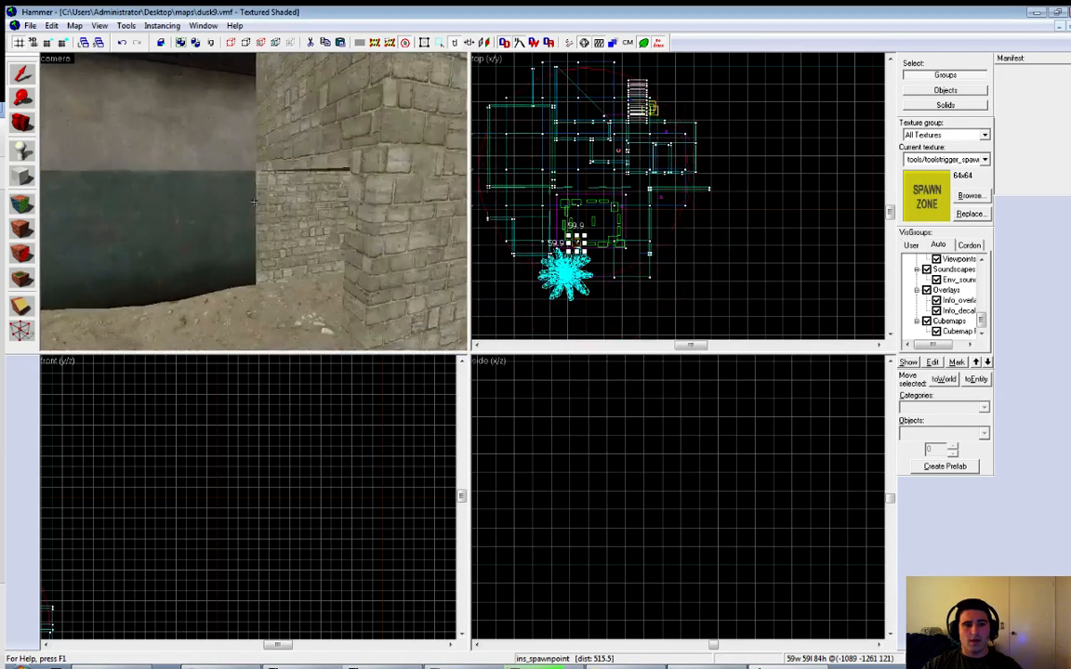
key(w)
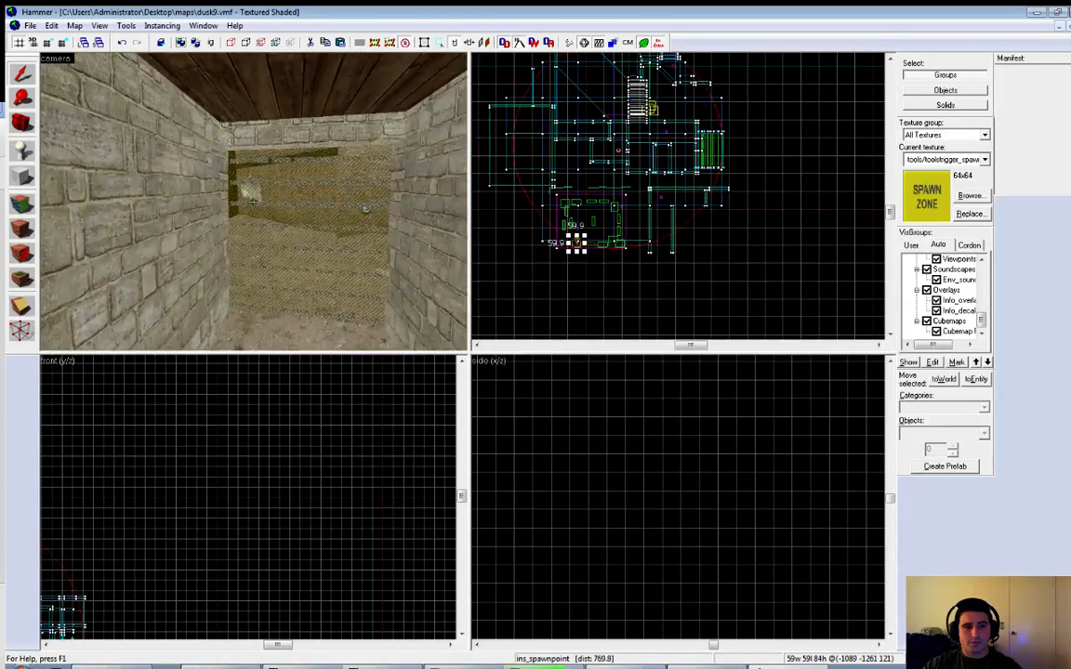
key(w)
key(z)
click(258, 202)
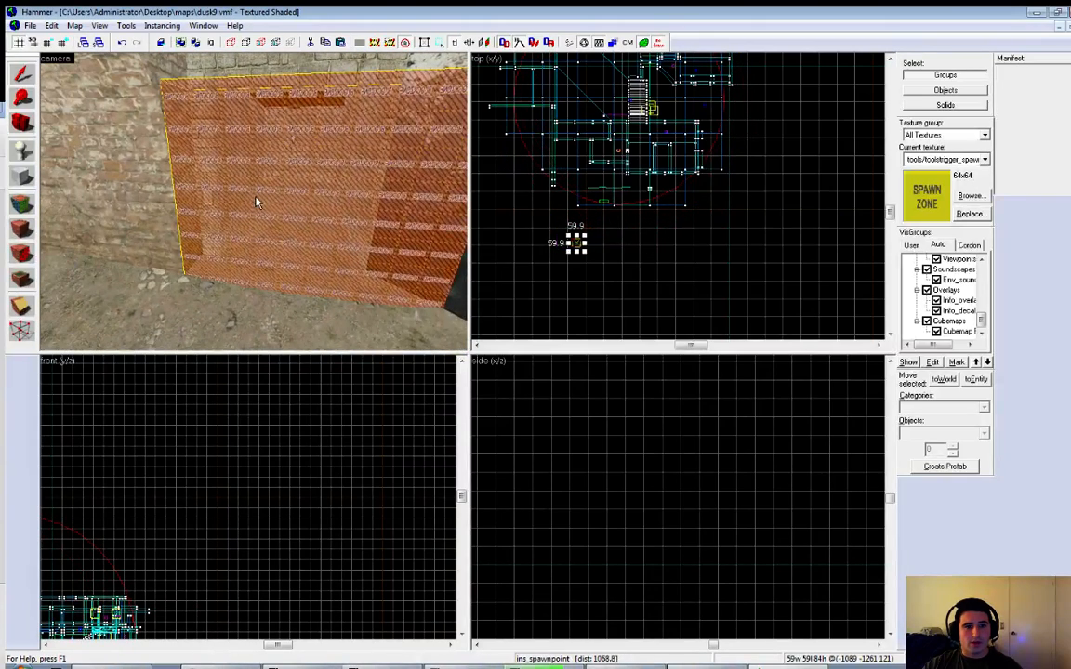
key(alt+Return)
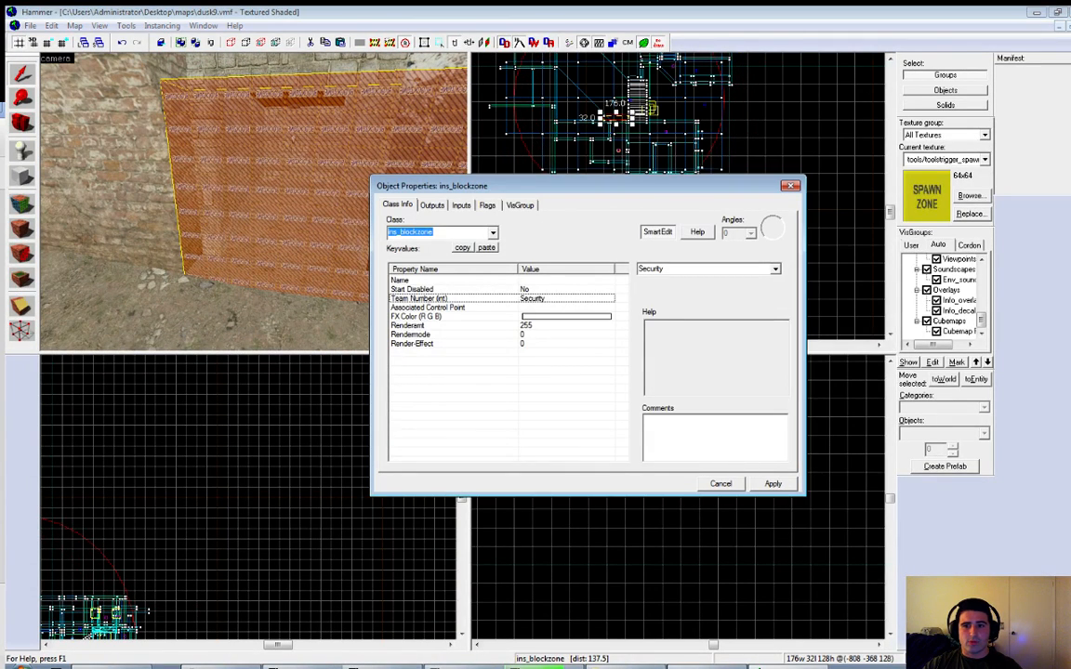
key(Escape)
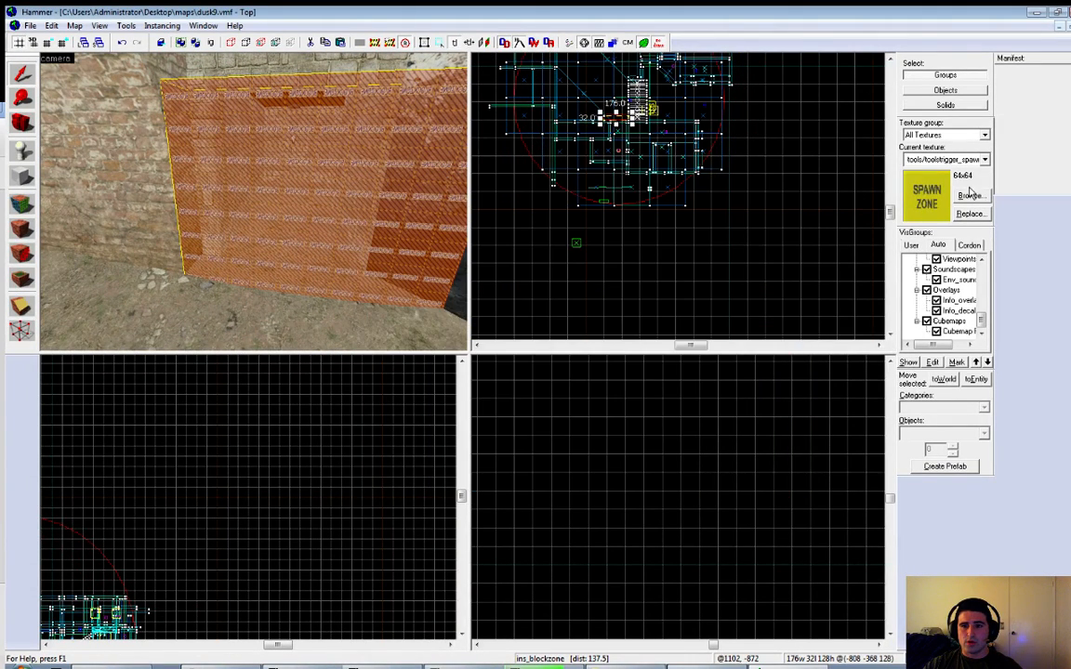
Search the texture browser for "block" and for "zone" to look for the block zone texture
click(968, 195)
text(block)
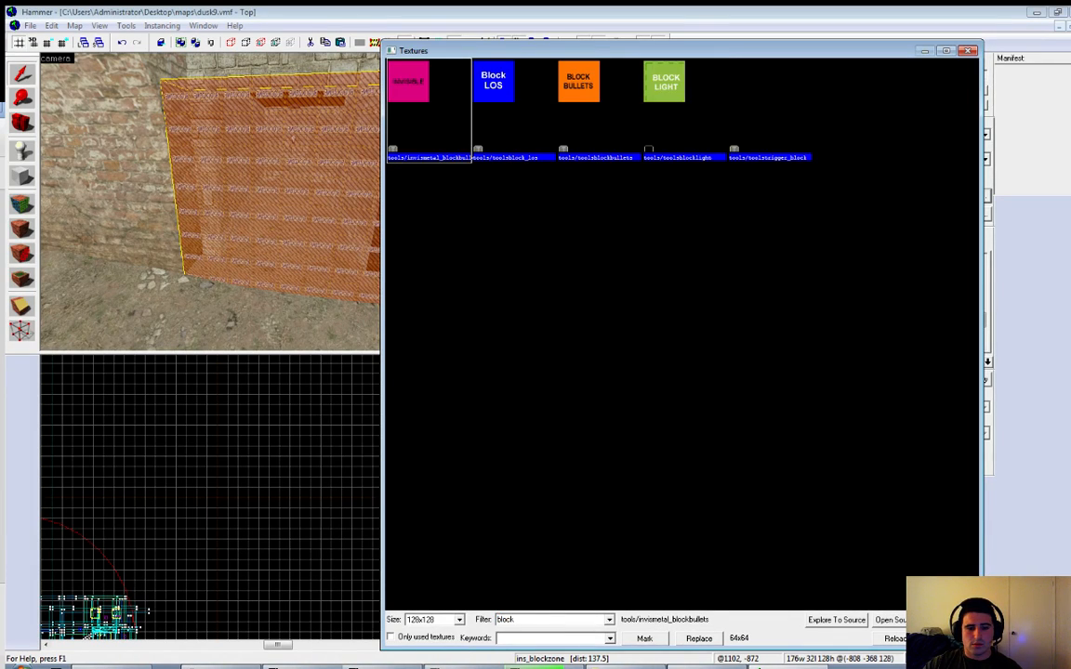
key(ctrl+a)
text(zone)
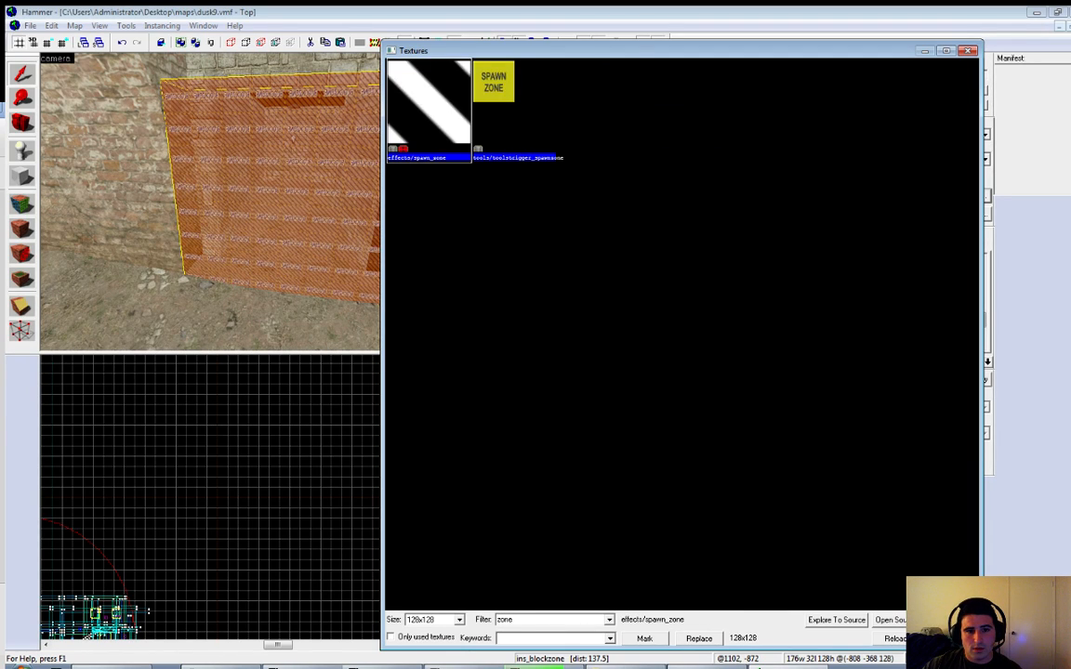
key(Return)
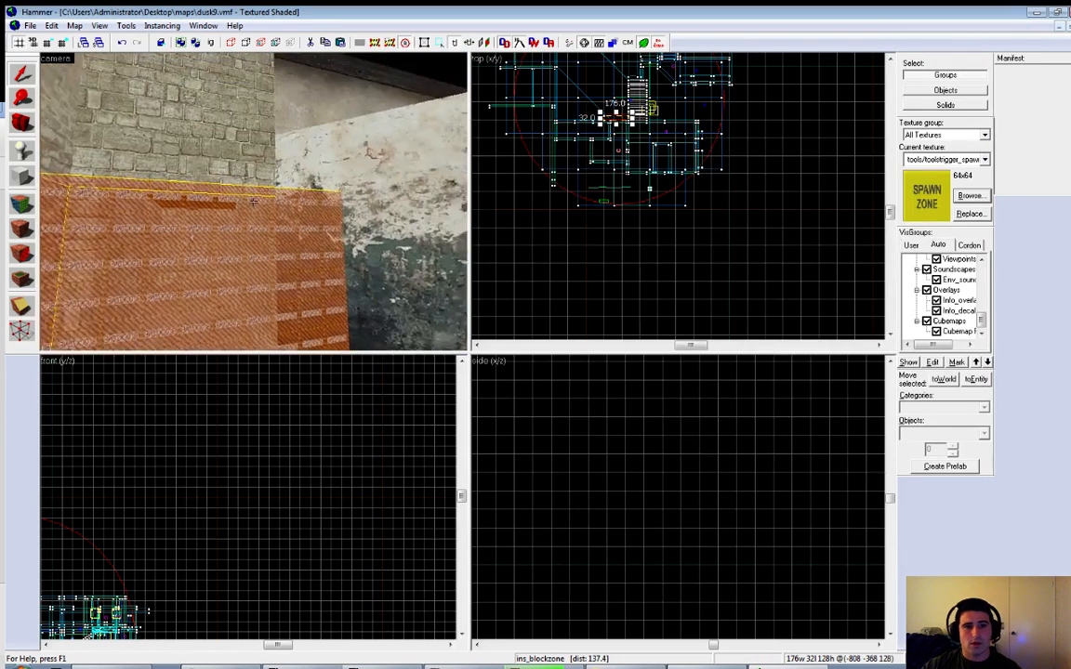
Lift the texture from a face of the block zone brush, and pick tools/toolstrigger_block from the textures filtered by "trigger"
key(z)
click(22, 205)
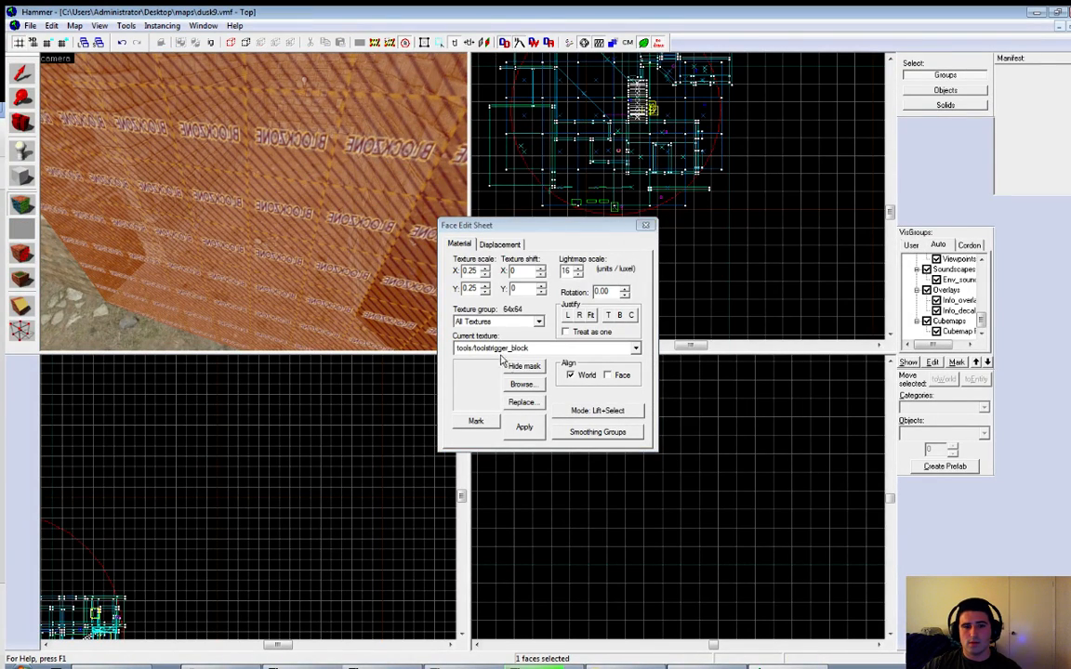
click(522, 384)
text(trig)
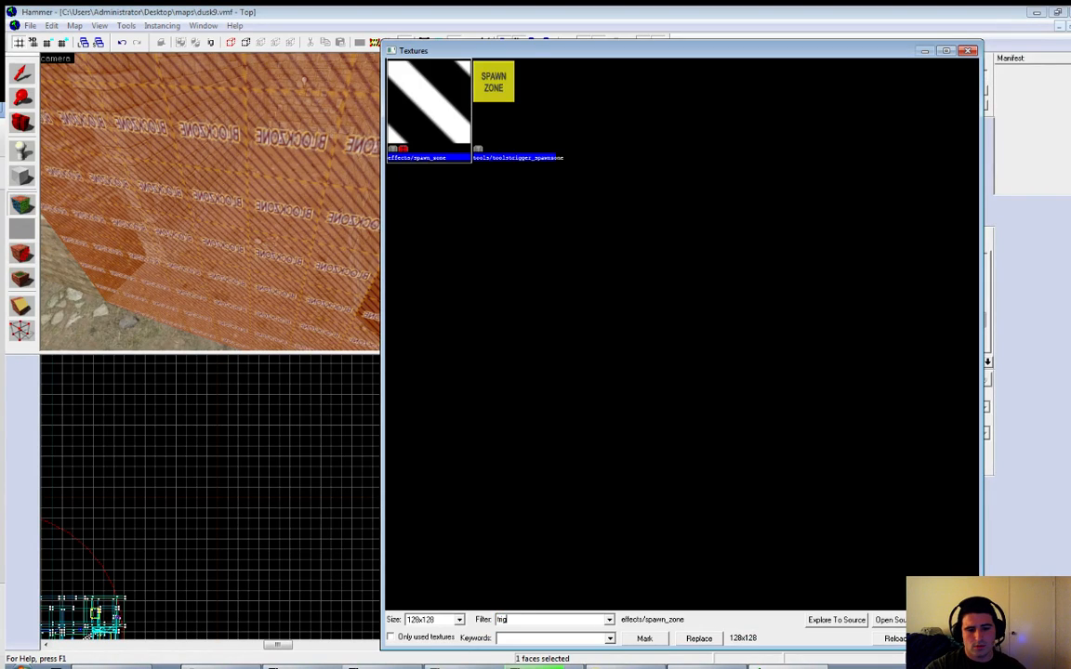
text(ger)
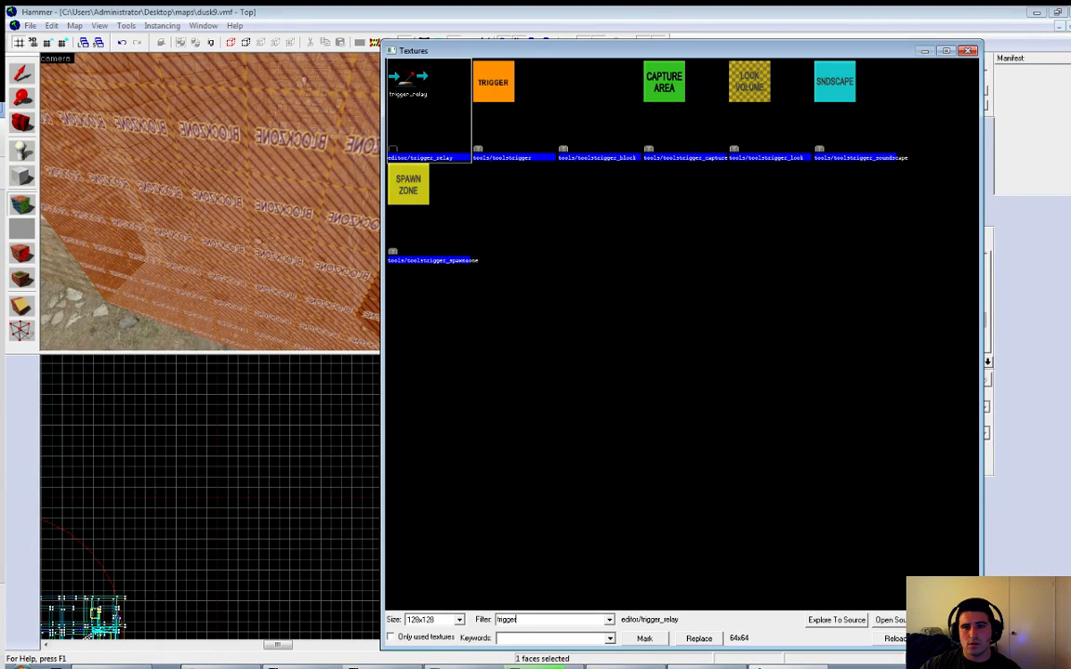
double_click(572, 111)
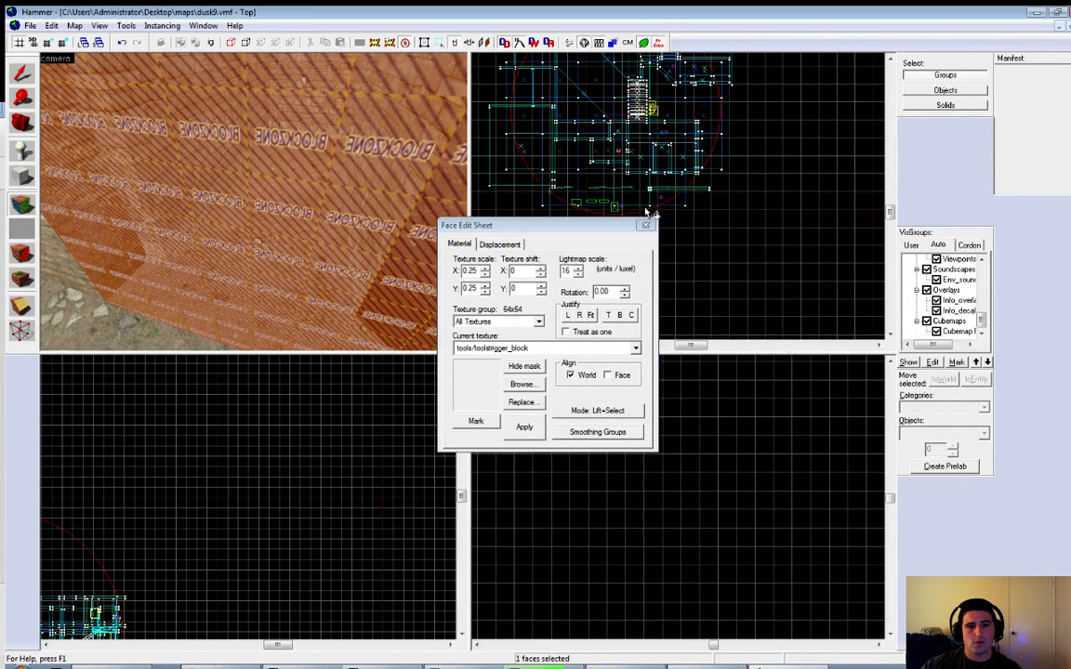
Finish face editing, select the block zone brush closing off the passage and examine it from both ends
click(645, 225)
key(z)
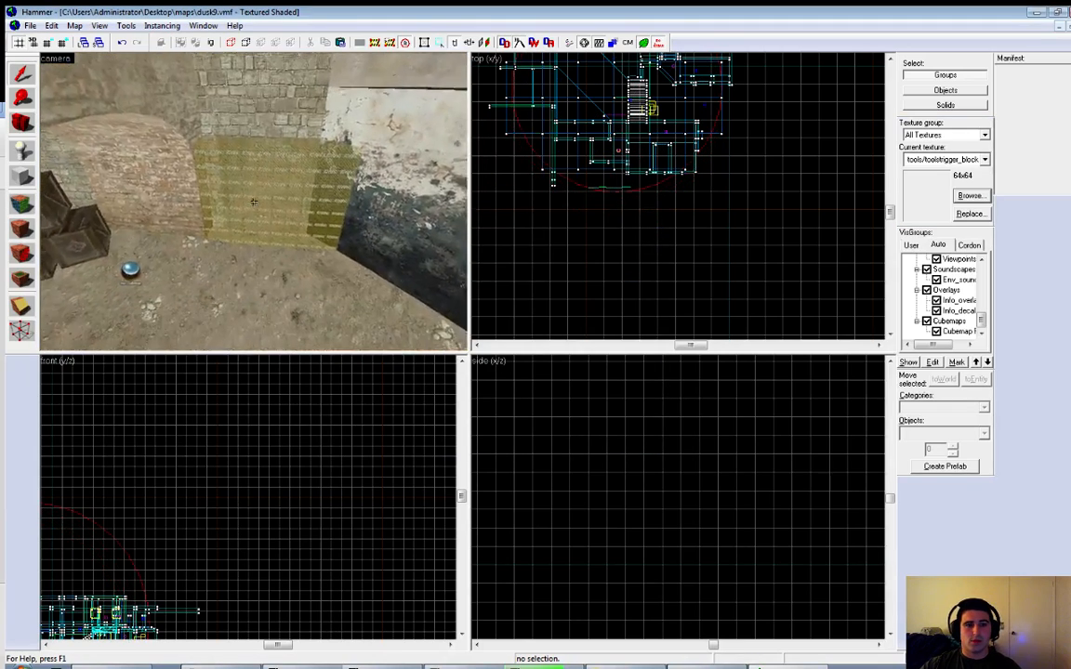
key(z)
click(174, 140)
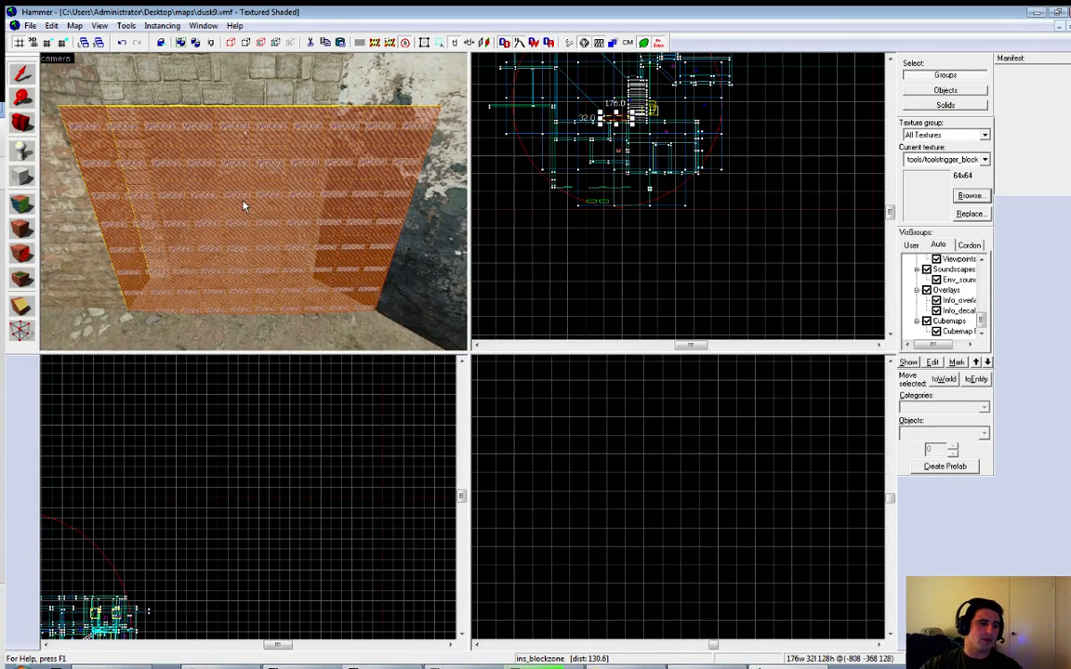
key(z)
key(w)
key(s)
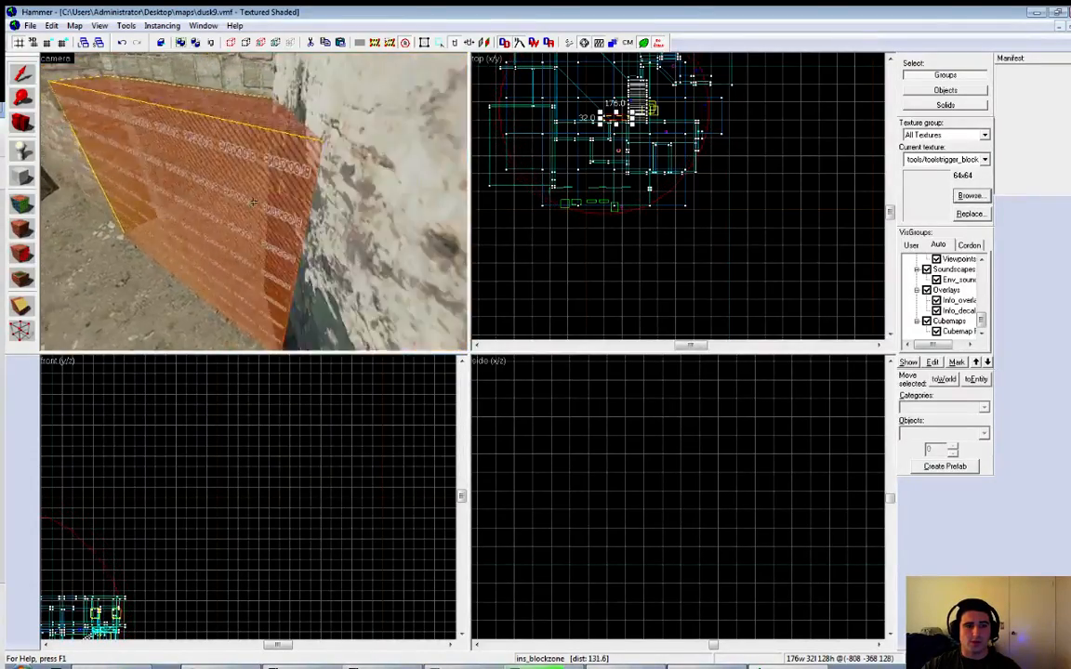
key(z)
Review the Team Number options in the block zone's object properties, leaving the value unedited
key(alt+Return)
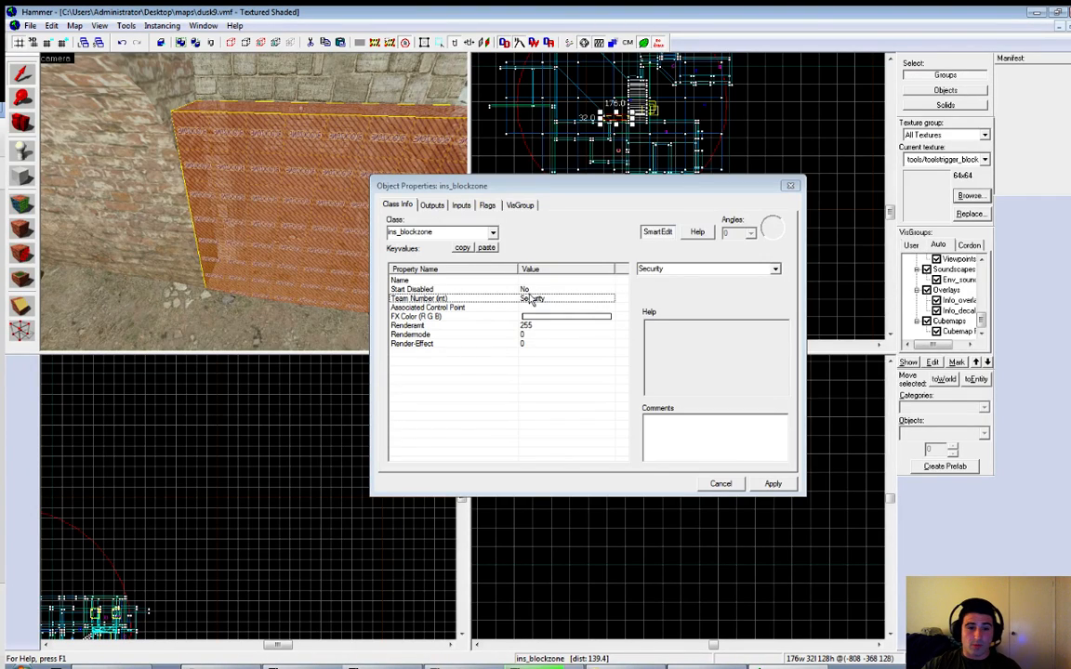
click(706, 268)
key(alt+Down)
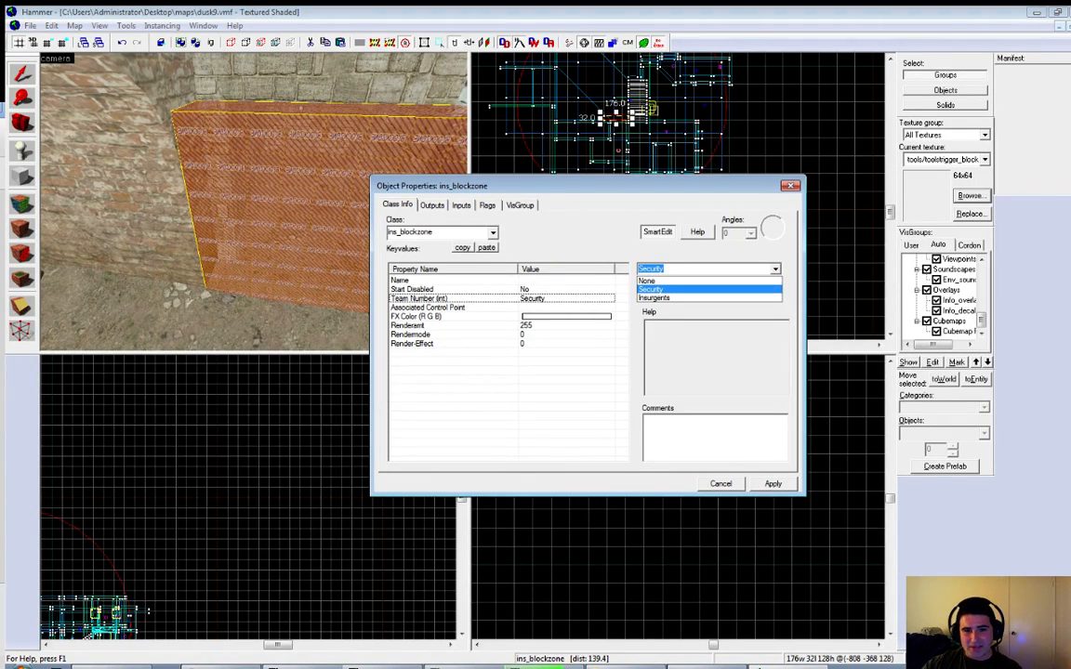
key(Return)
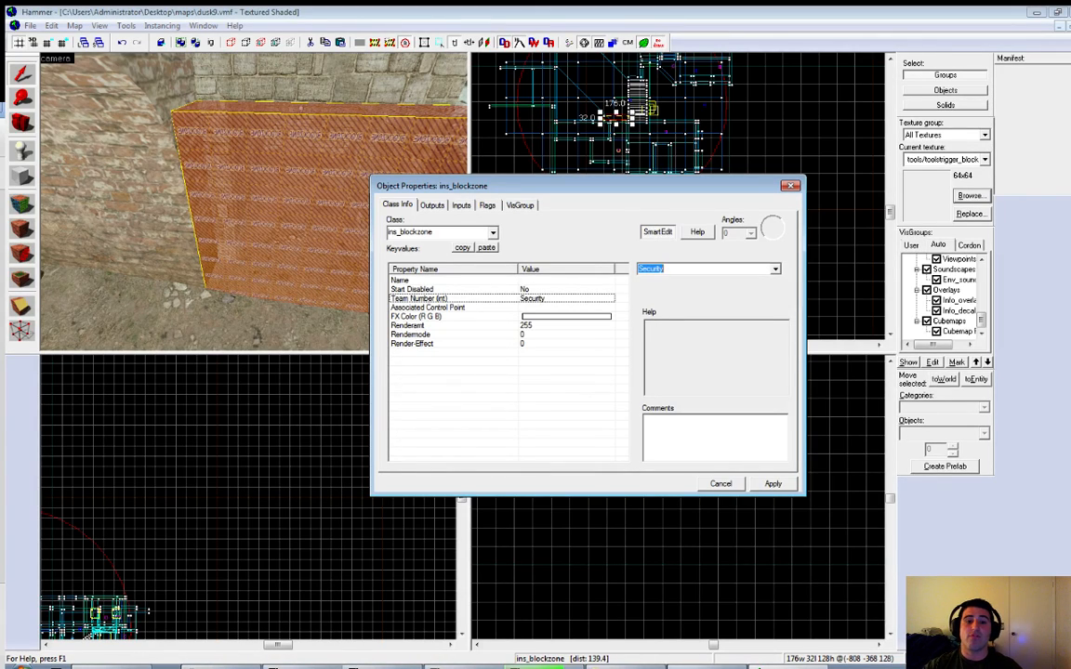
click(790, 186)
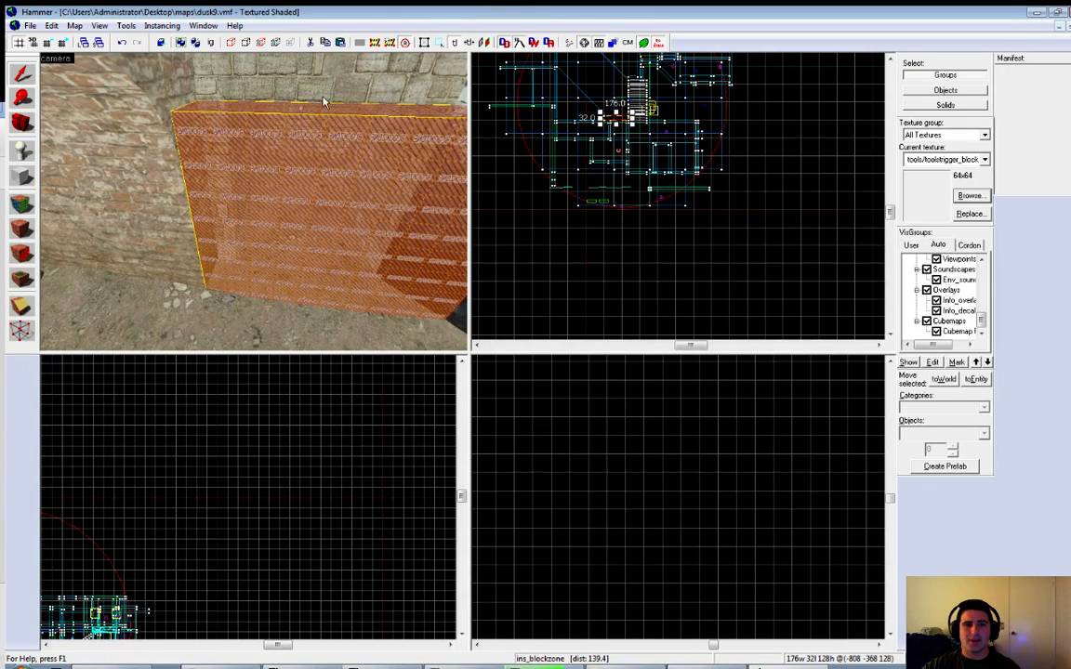
Select the block zone brush beside the white wall of the tiled courtyard
key(z)
key(s)
key(w)
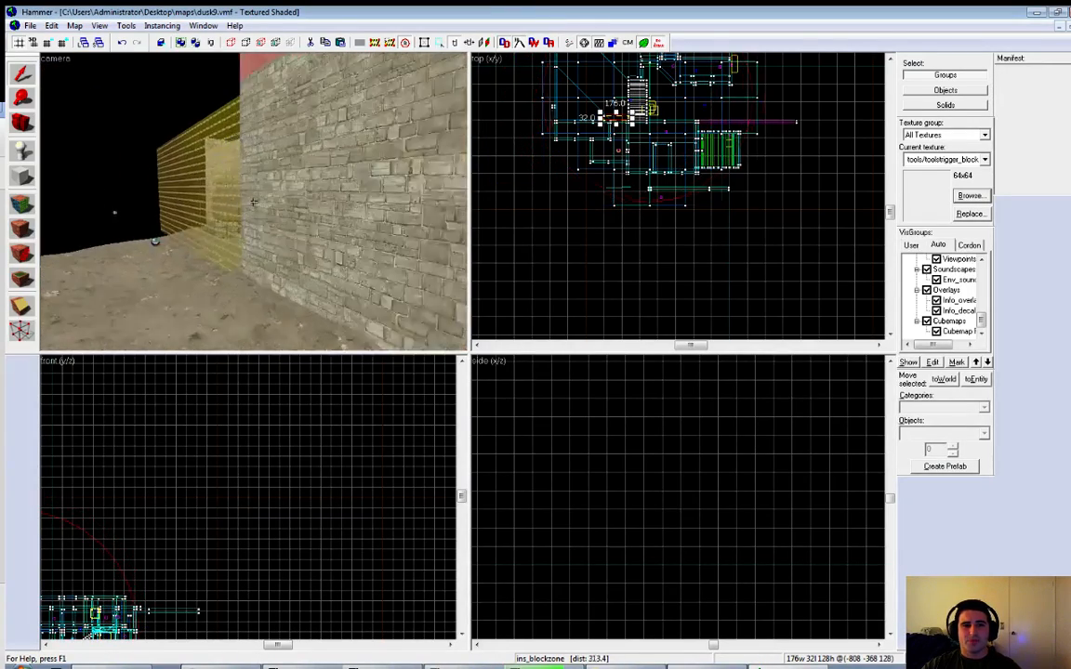
key(s)
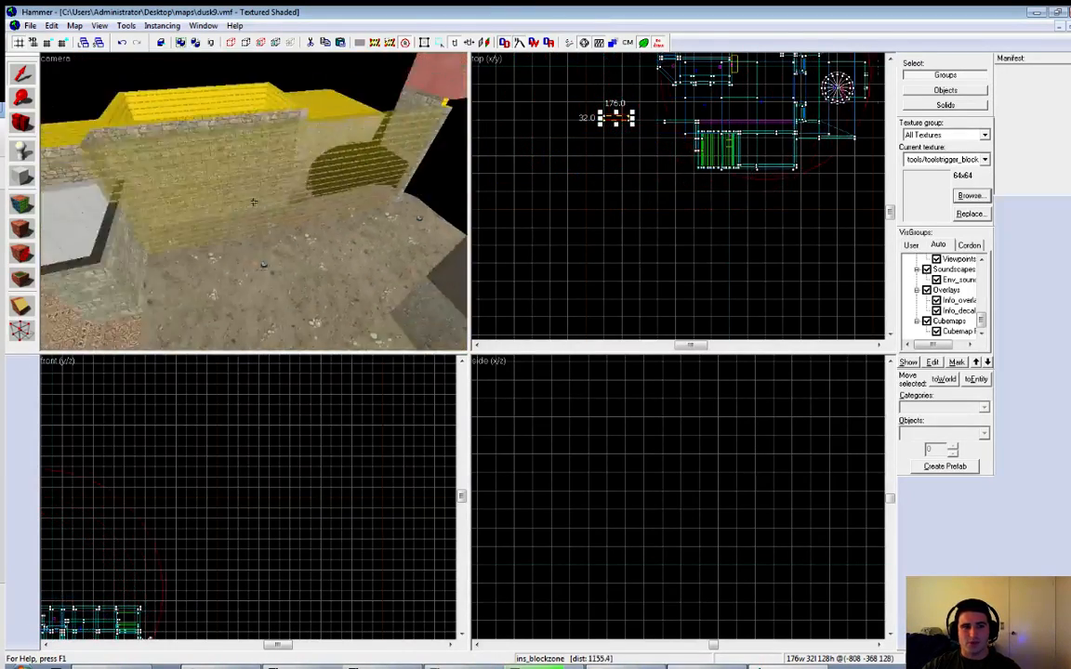
key(w)
key(z)
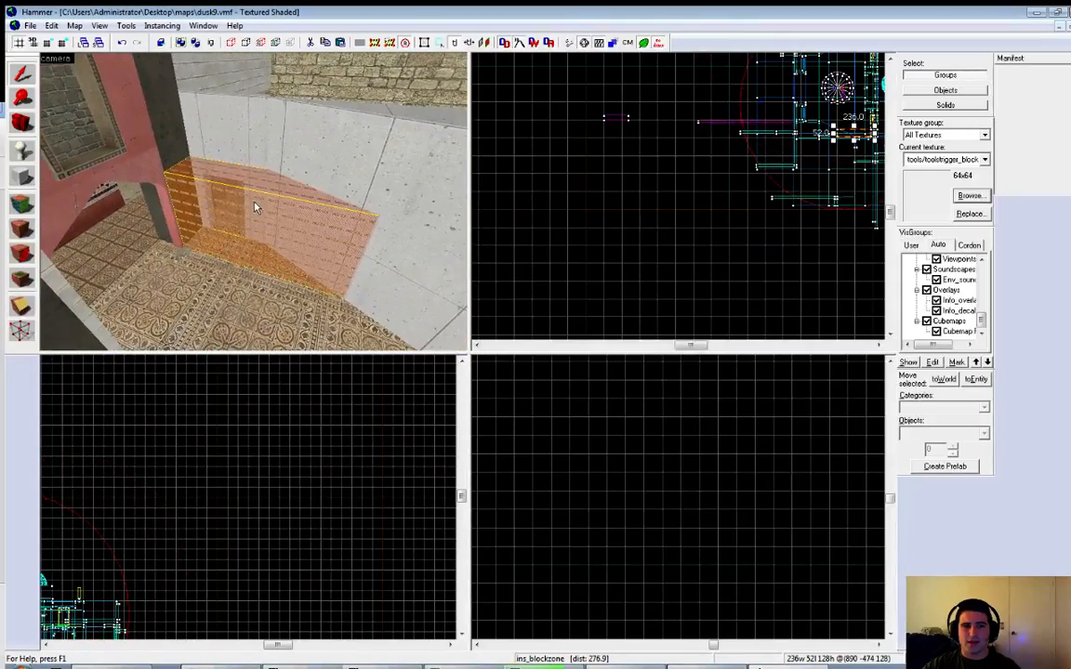
Inspect the object properties of the func_ladder brush ringing the round fountain in the tiled courtyard
key(z)
key(s)
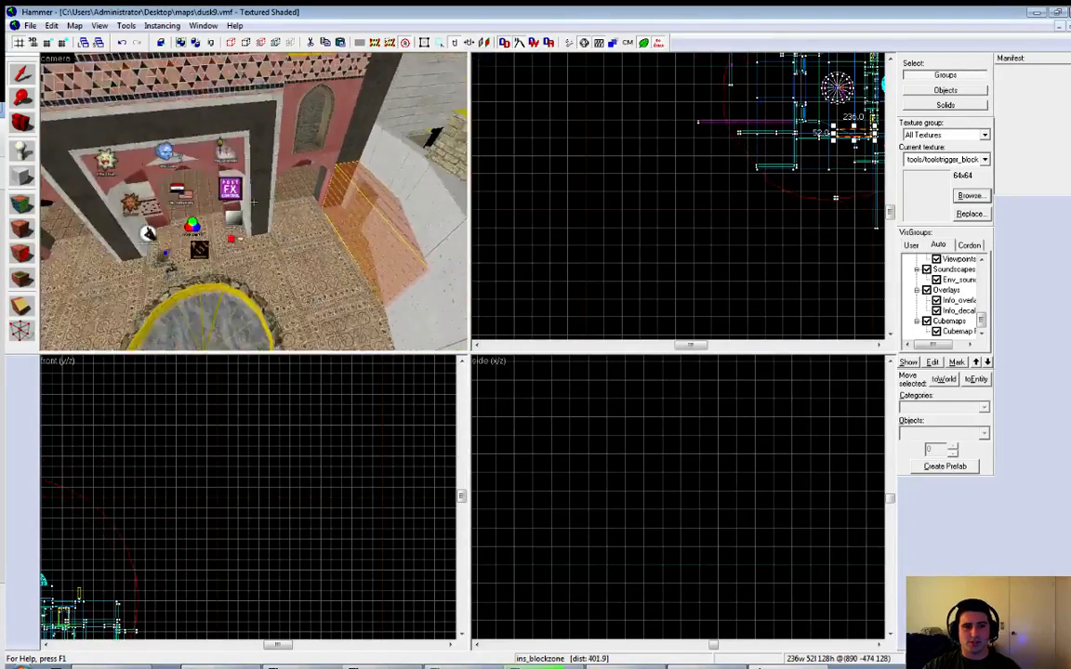
key(w)
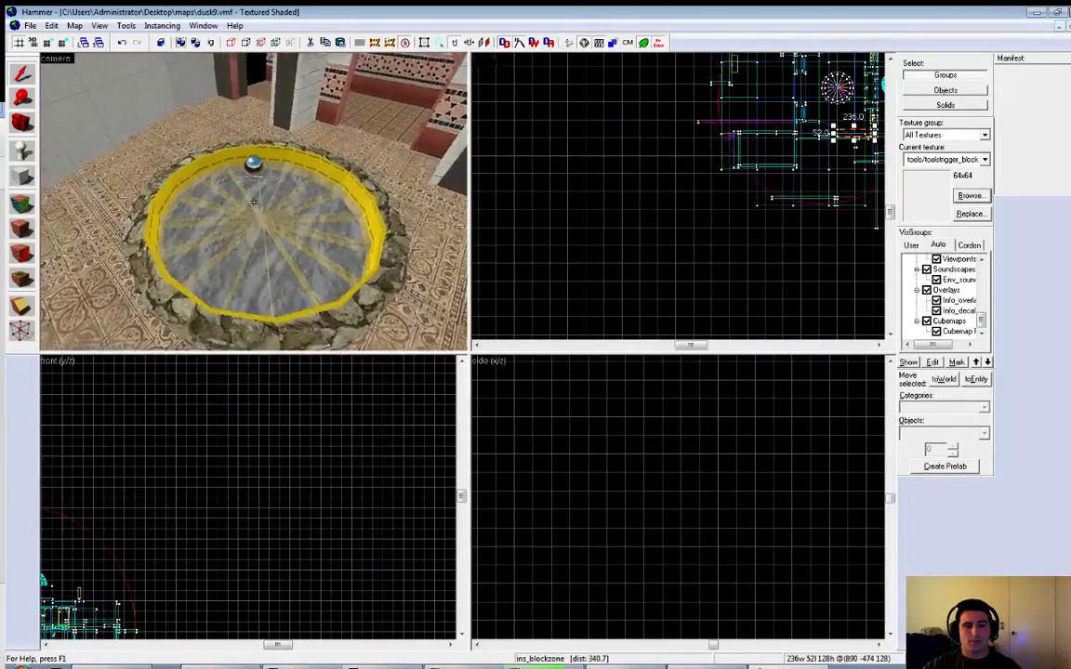
key(z)
click(223, 179)
key(alt+Return)
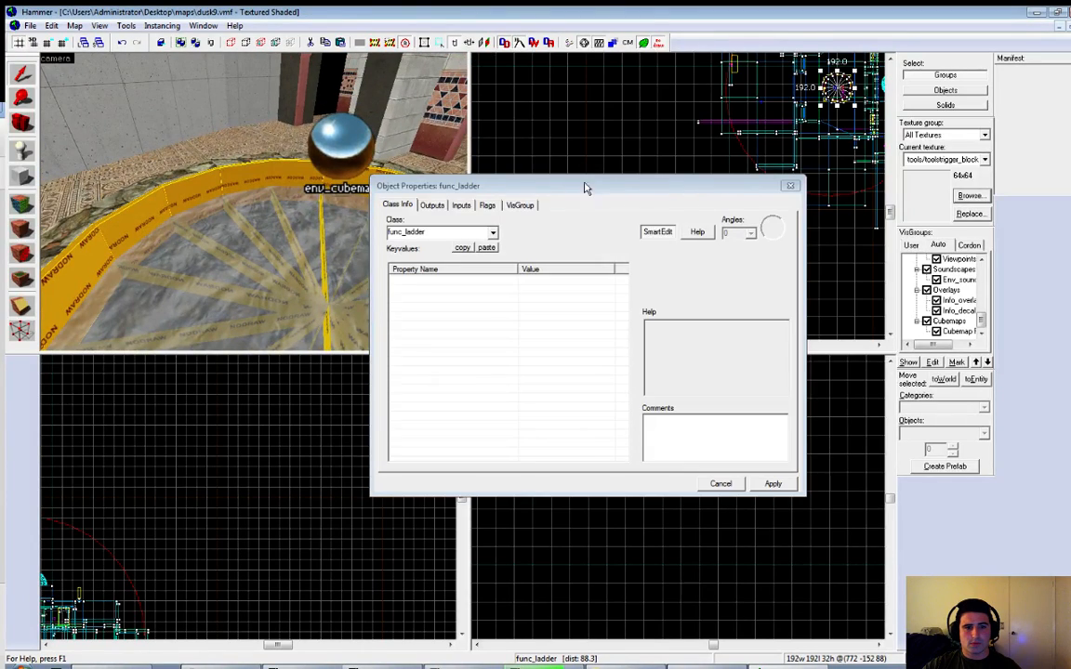
click(789, 186)
Examine the large translucent yellow brush along the alley and the doorway building beyond it, and clear the selection
key(z)
key(w)
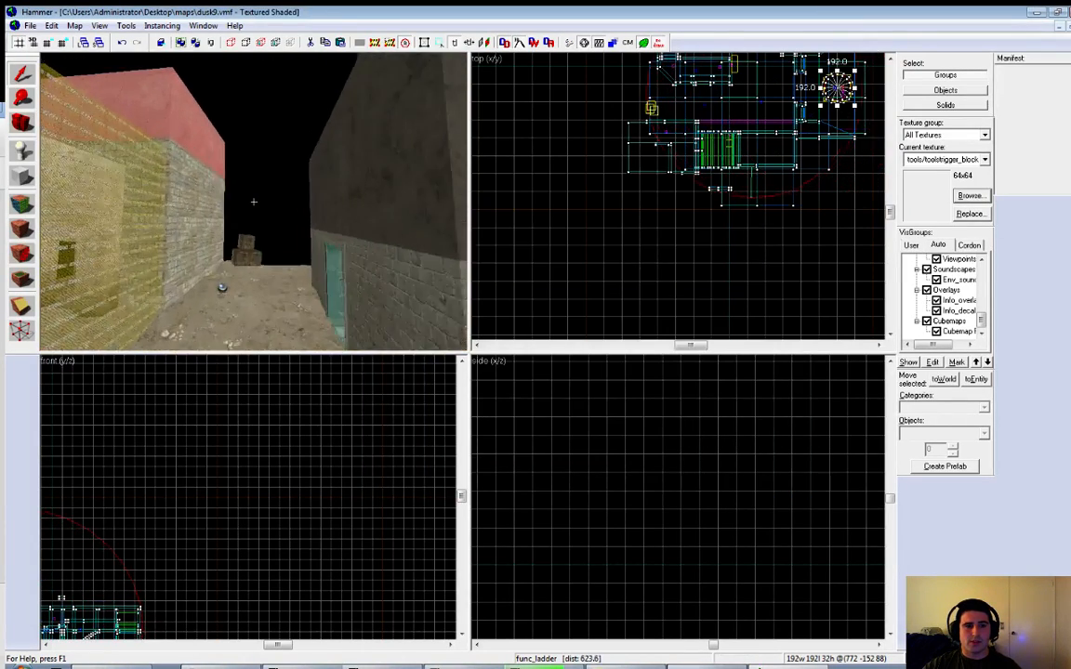
key(w)
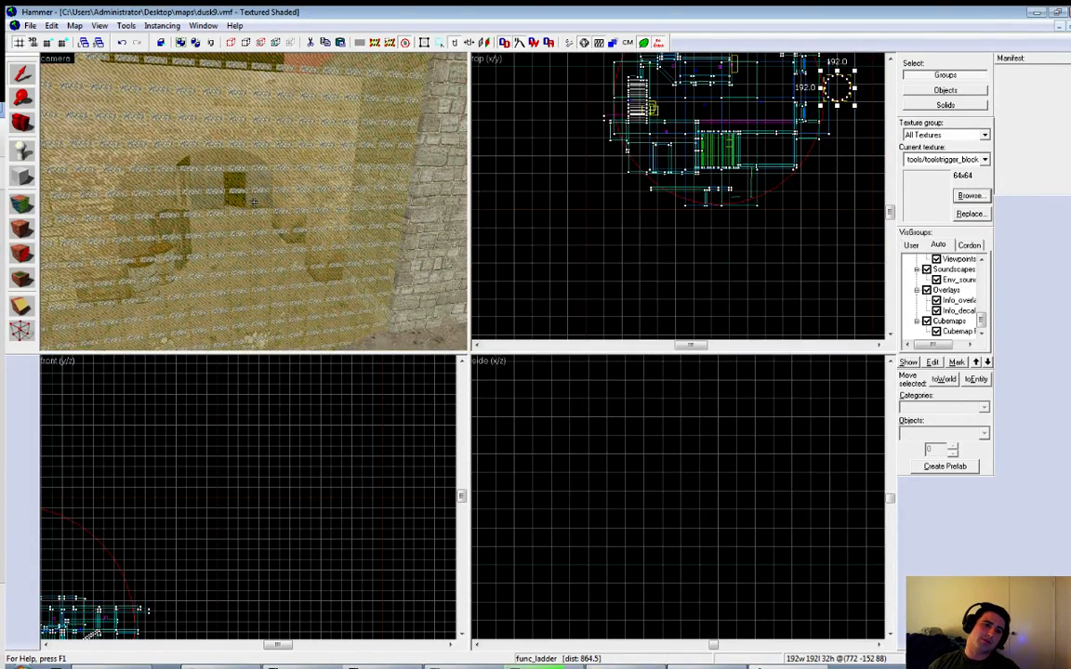
key(w)
key(1)
key(2)
key(2)
key(1)
key(1)
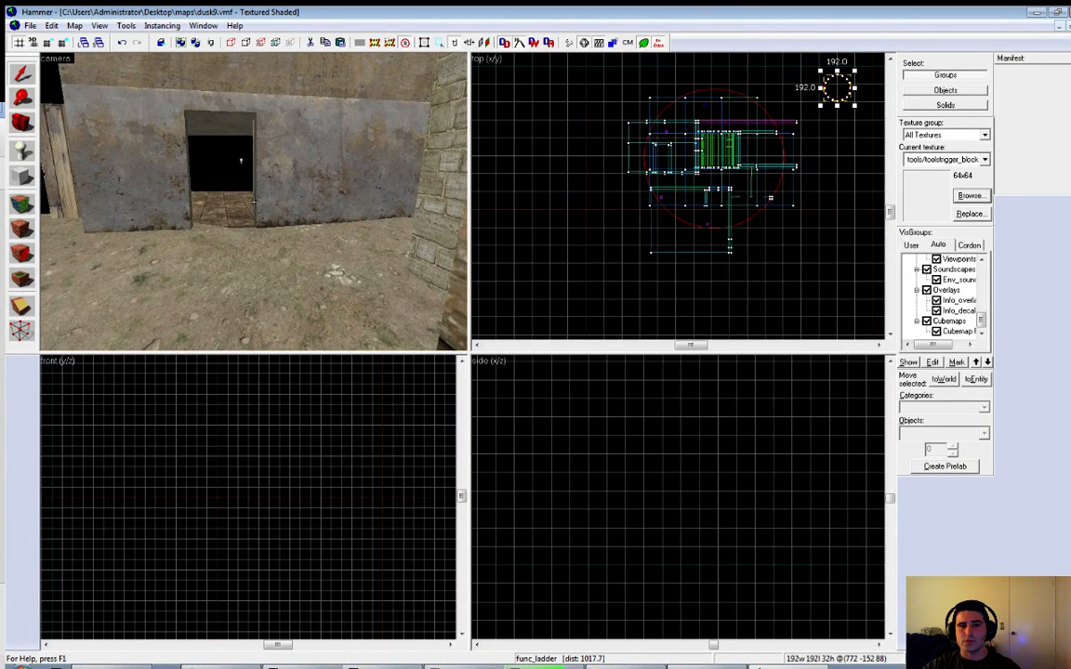
key(Escape)
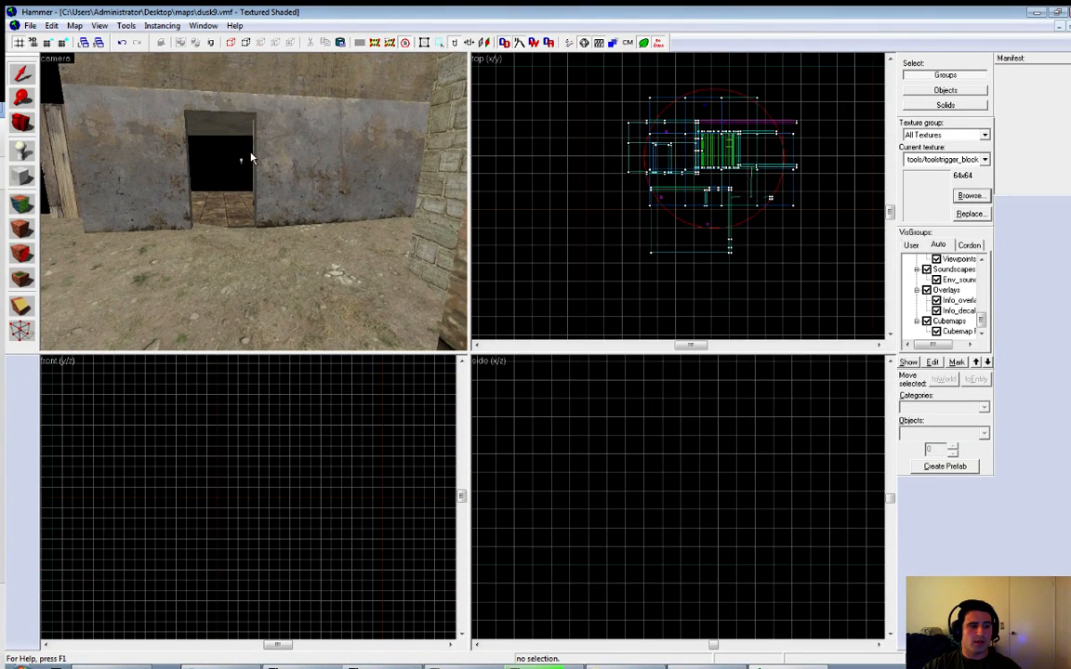
Examine the alleys, the block-zoned courtyard entrance, the brick interior and the surrounding buildings for how the map is laid out
key(z)
key(w)
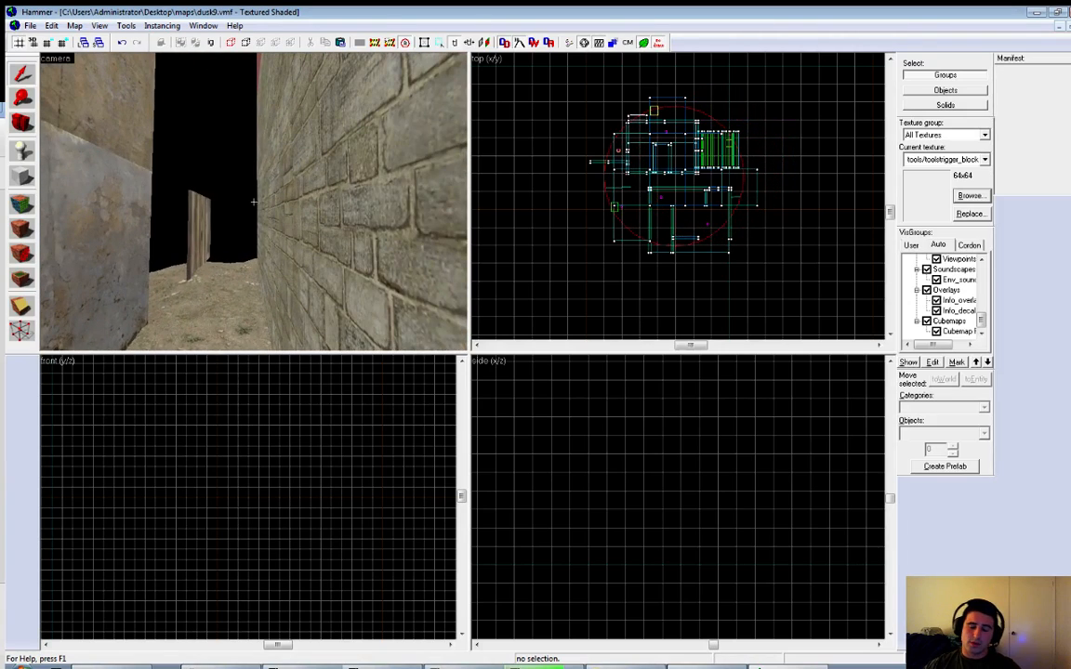
key(w)
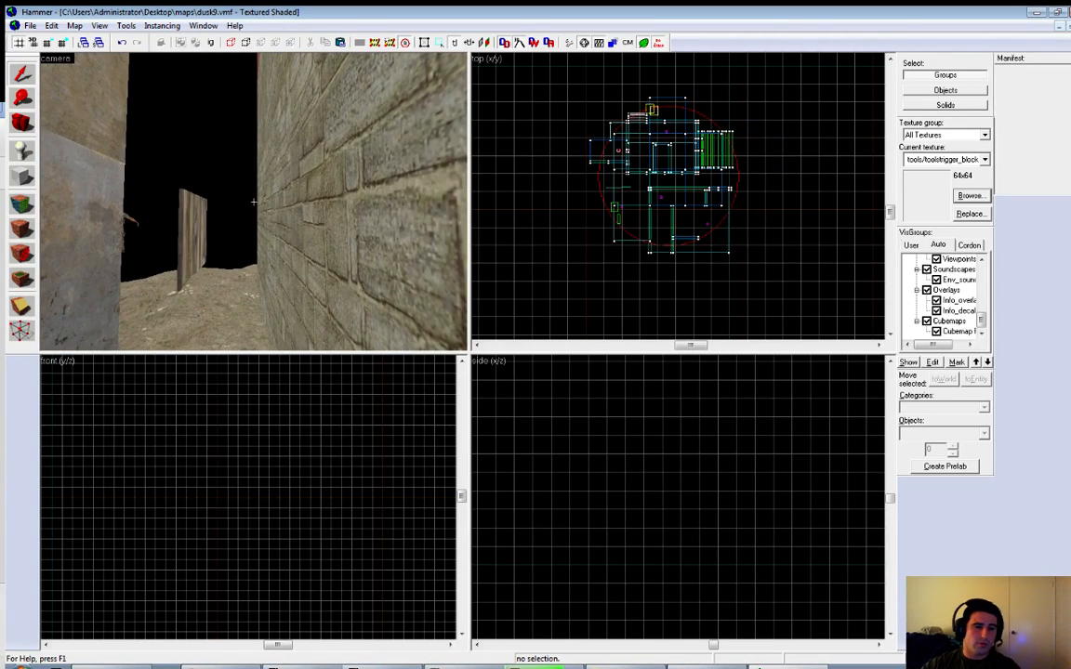
key(w)
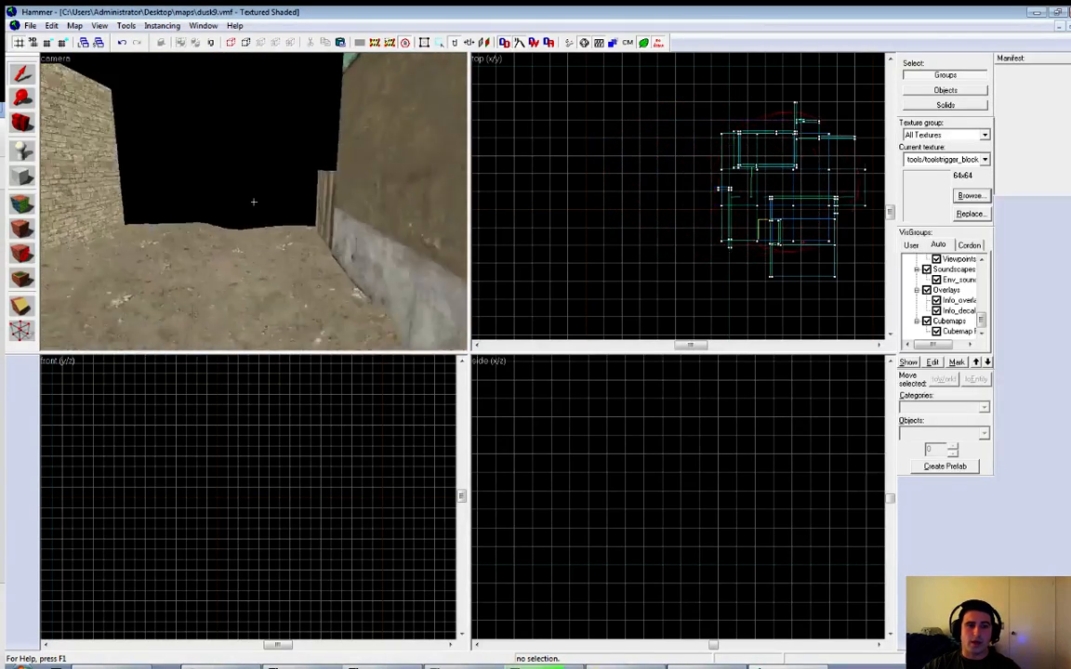
key(w)
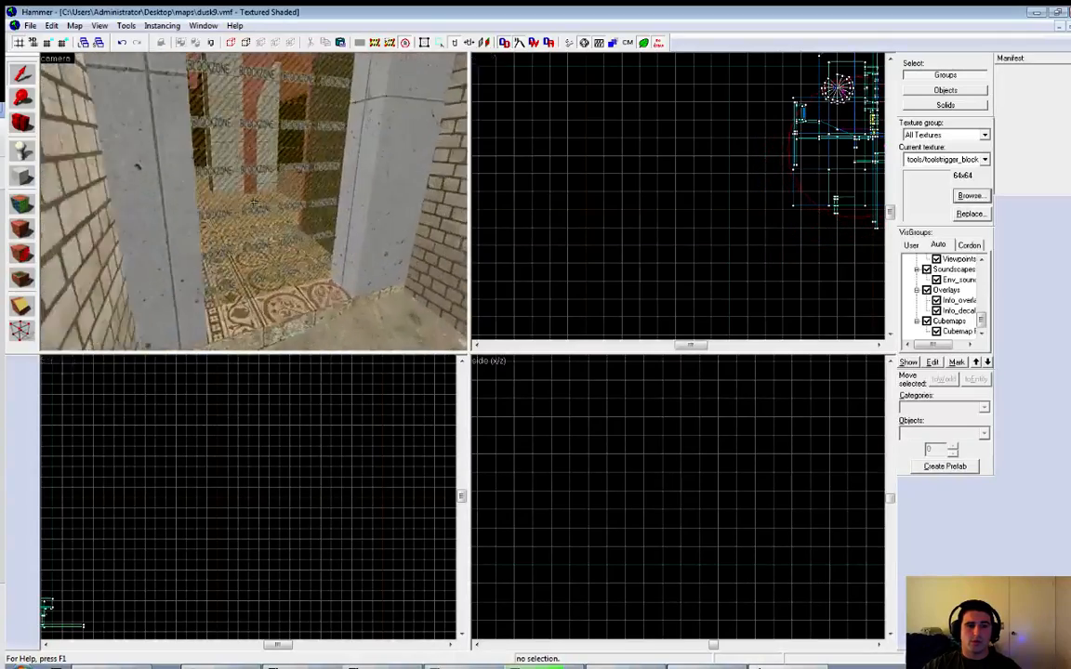
key(w)
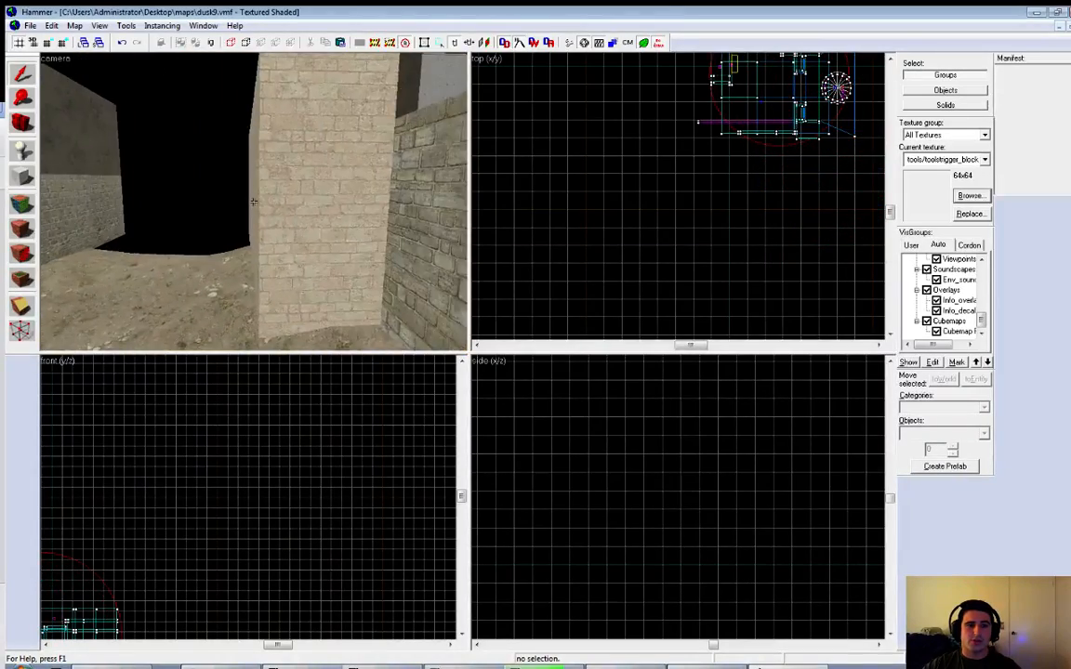
key(w)
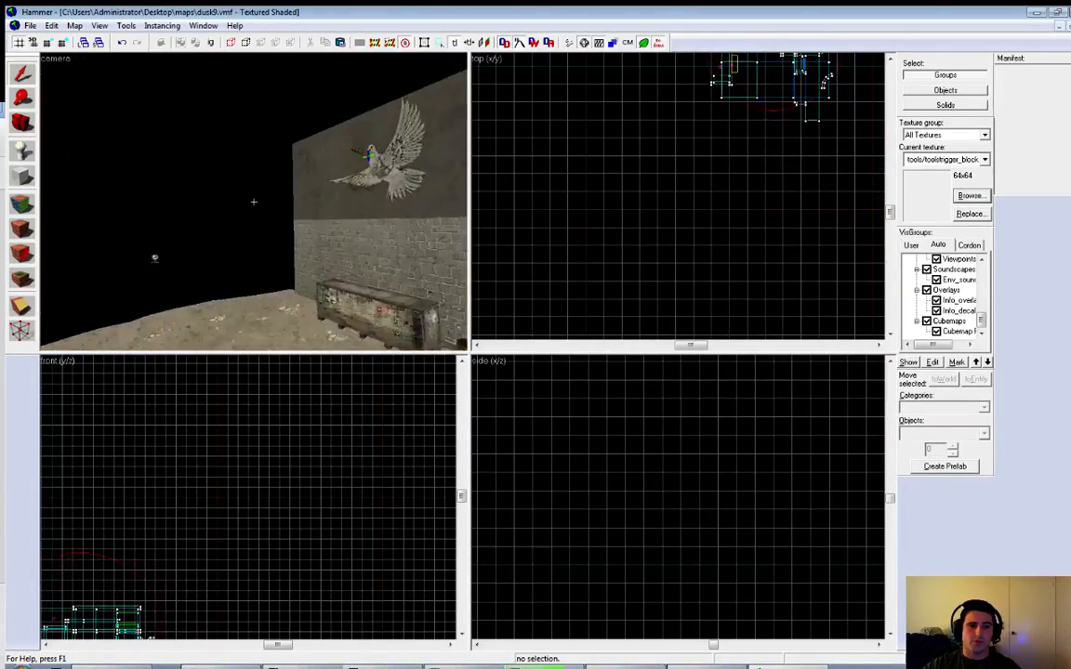
key(w)
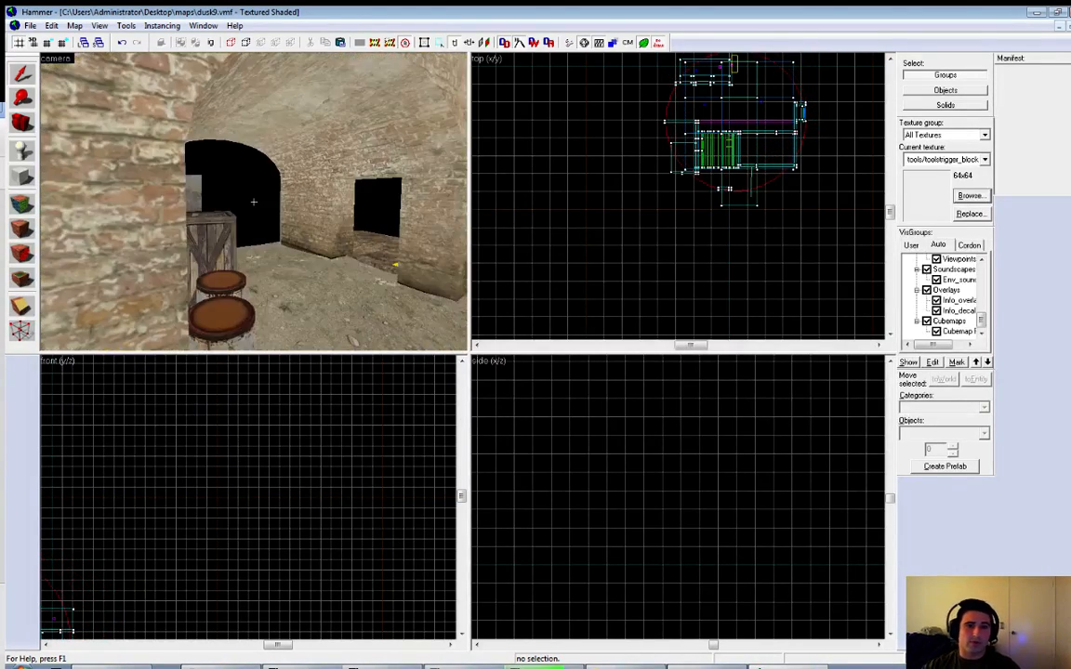
key(w)
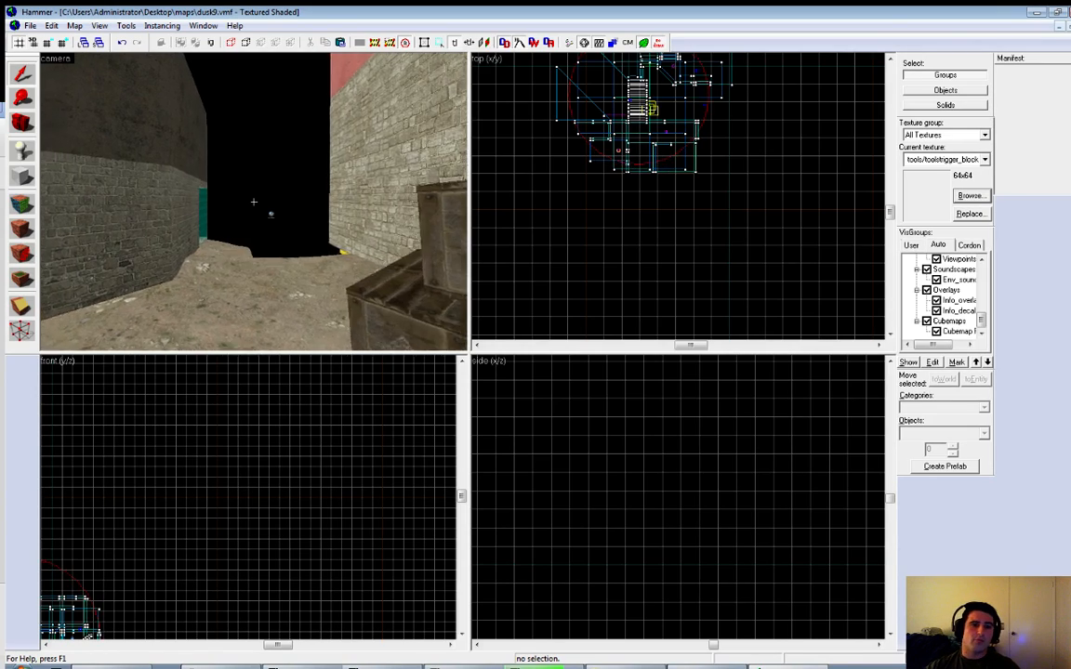
key(w)
key(w)
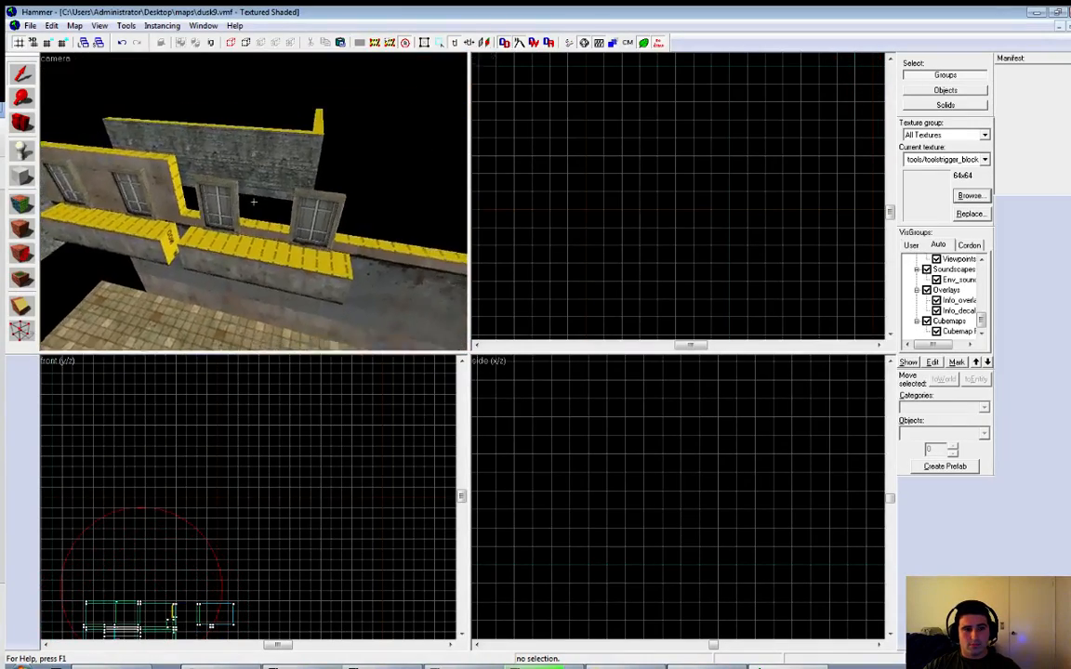
key(w)
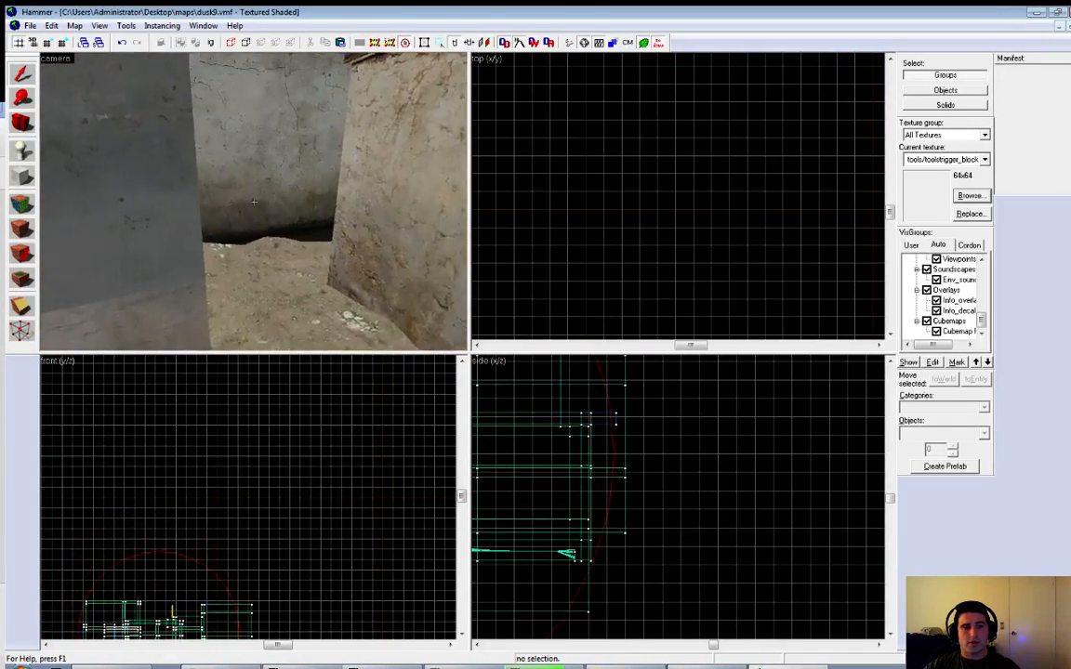
Examine the main street with its parked vehicles, free-standing wall, shuttered garages and arched gateways
key(s)
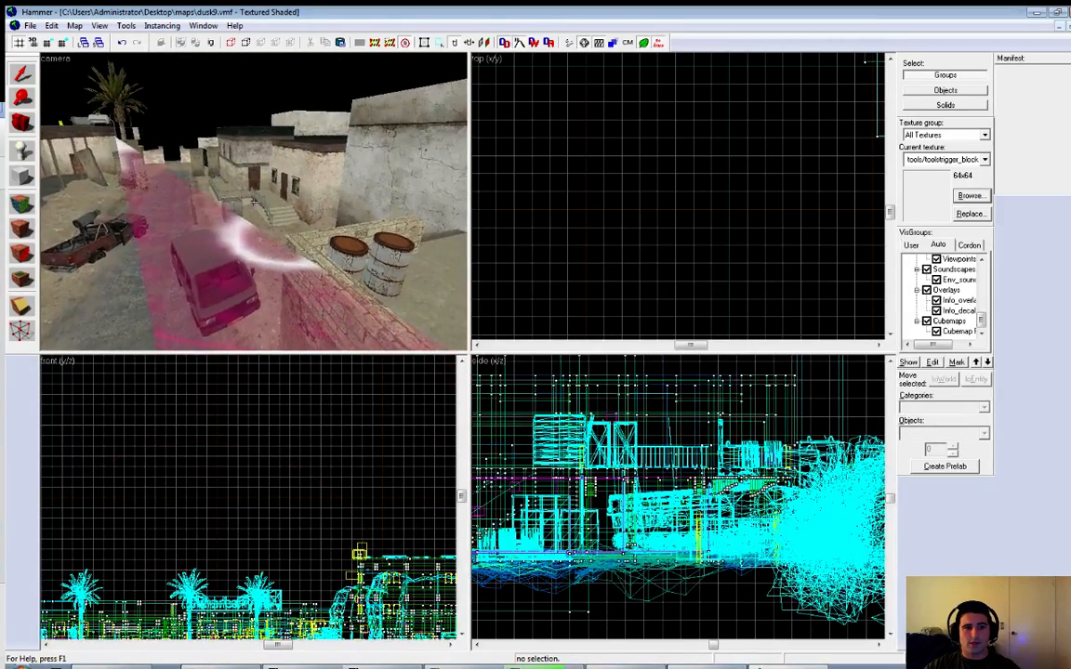
key(w)
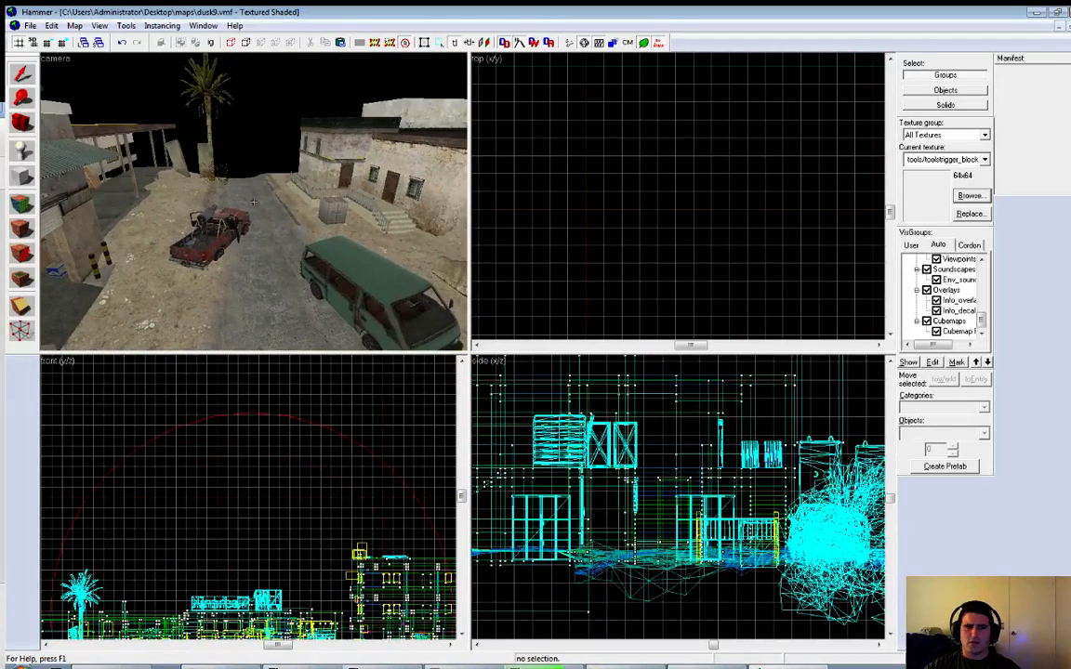
key(w)
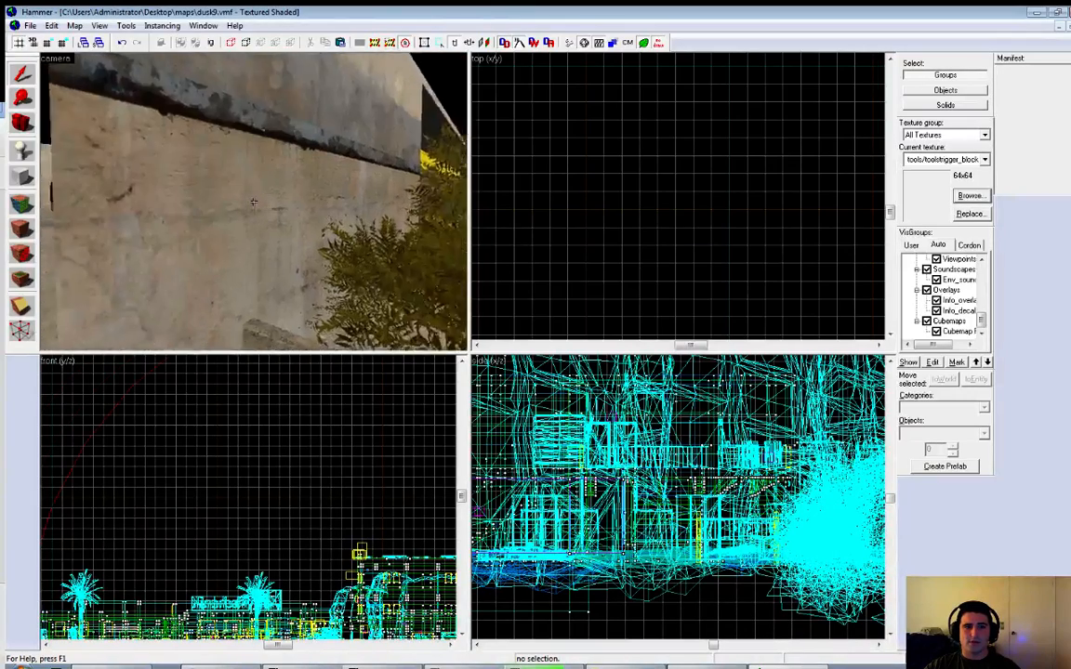
key(w)
key(w)
key(Down)
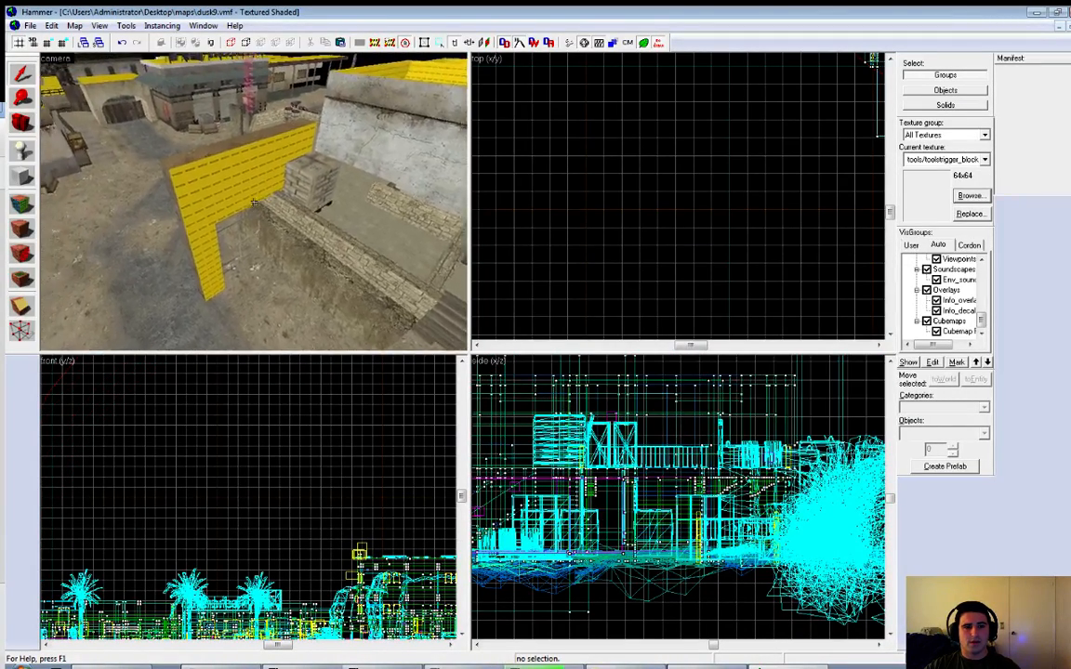
key(Left)
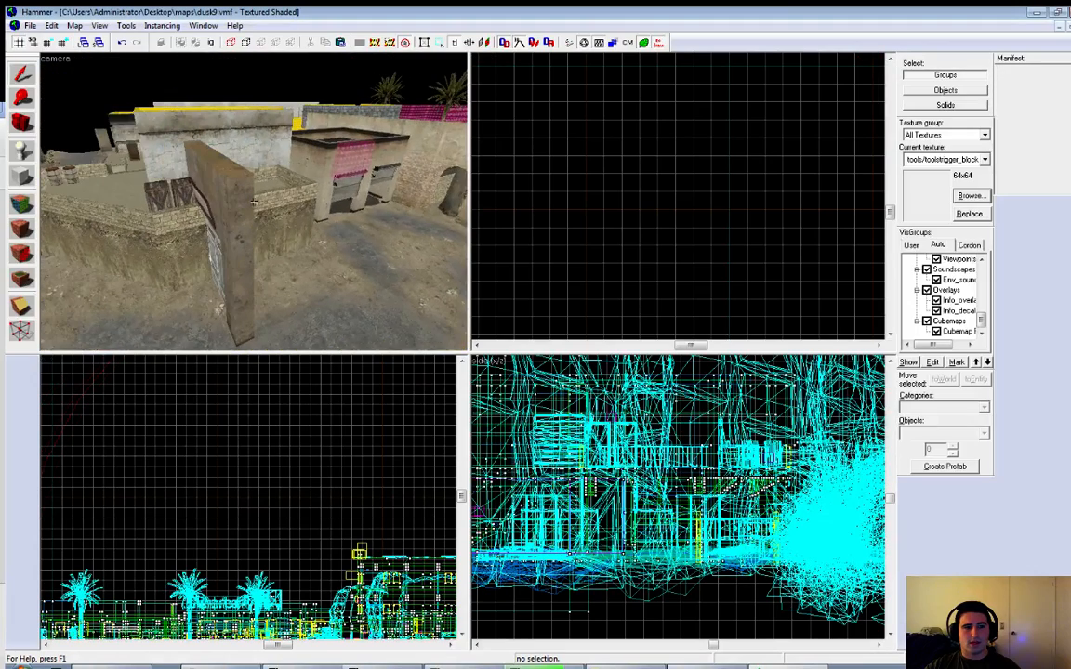
key(w)
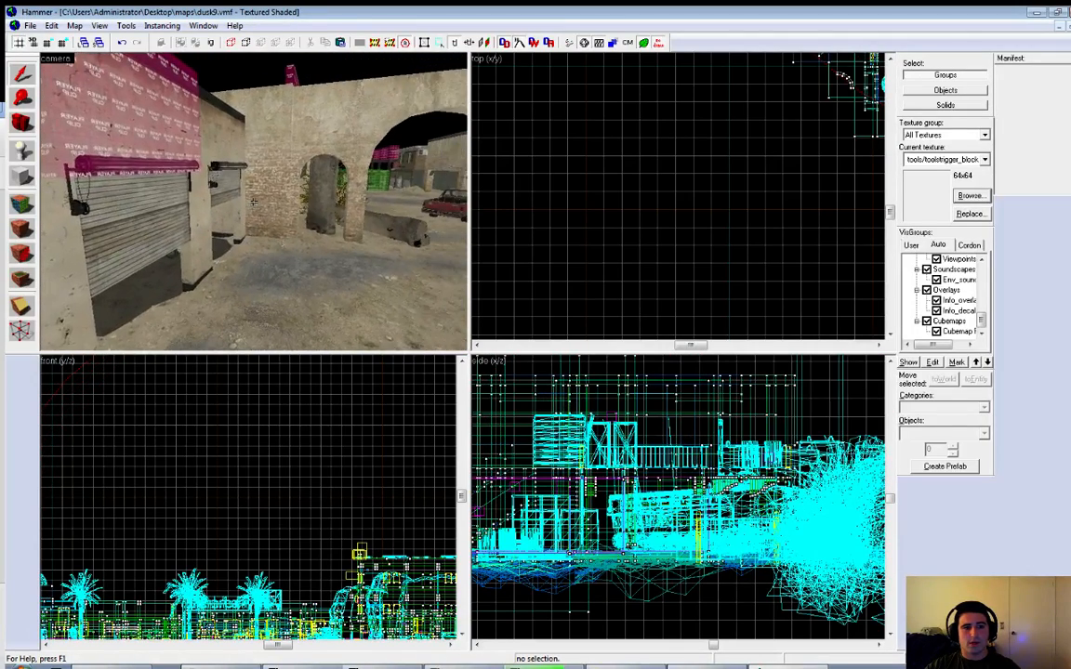
key(w)
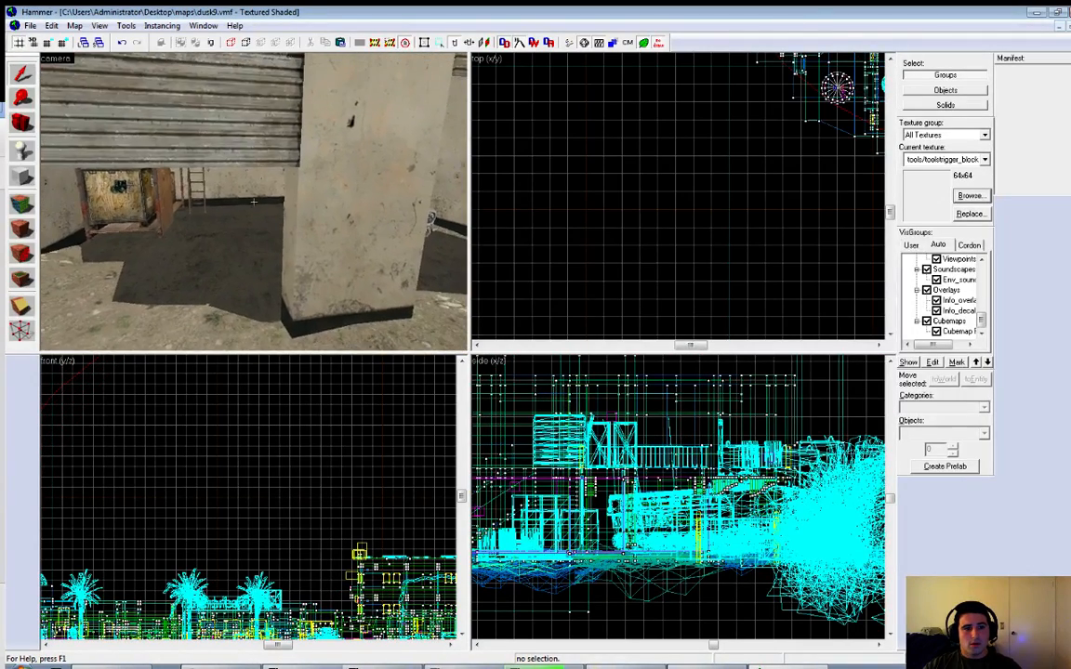
key(w)
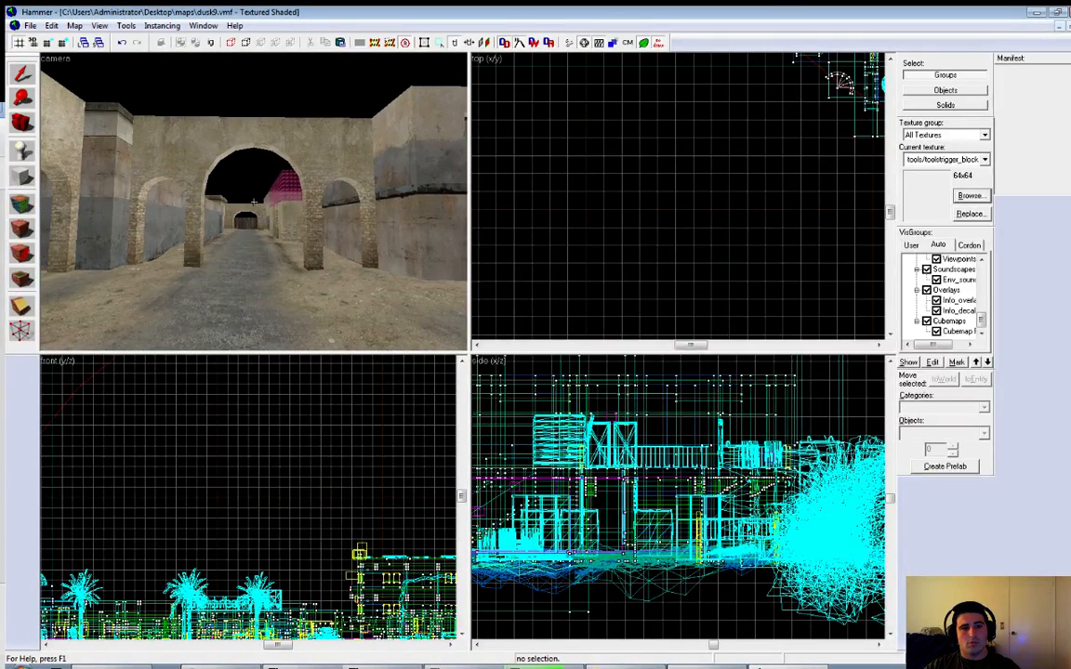
Examine the arched street, the player-clipped brick buildings and the capture area under the timber frame for how they connect
key(w)
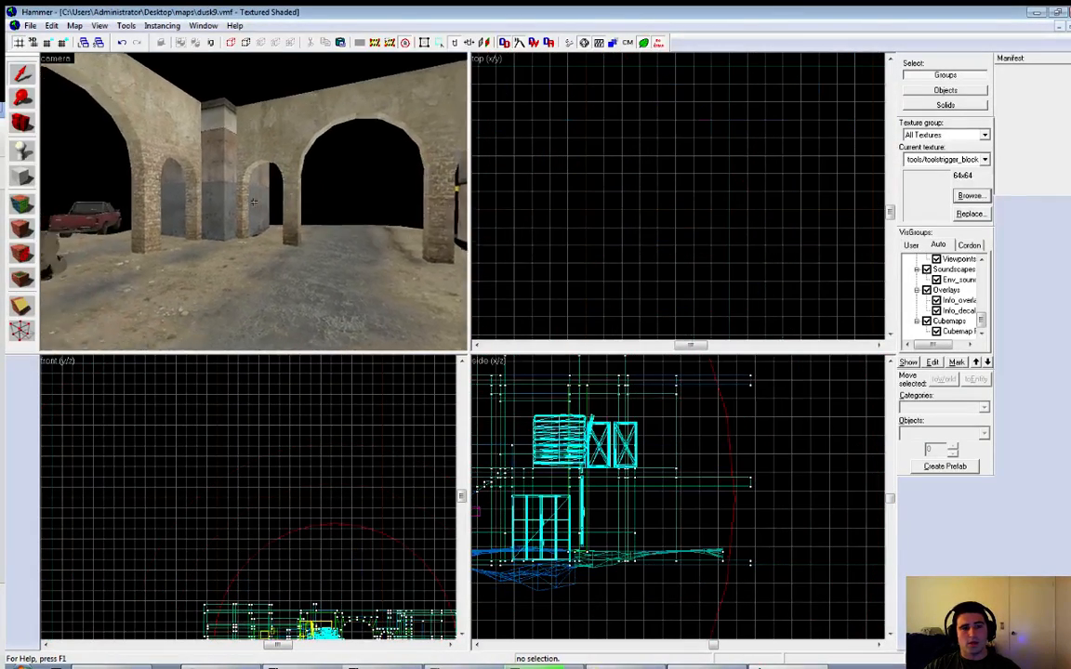
key(w)
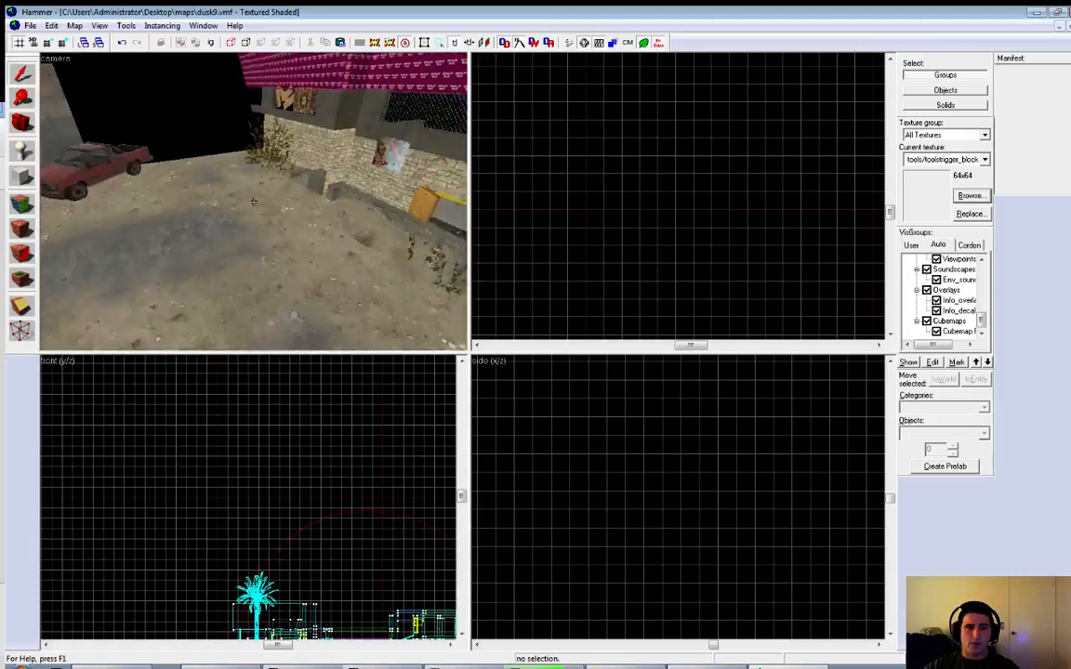
key(w)
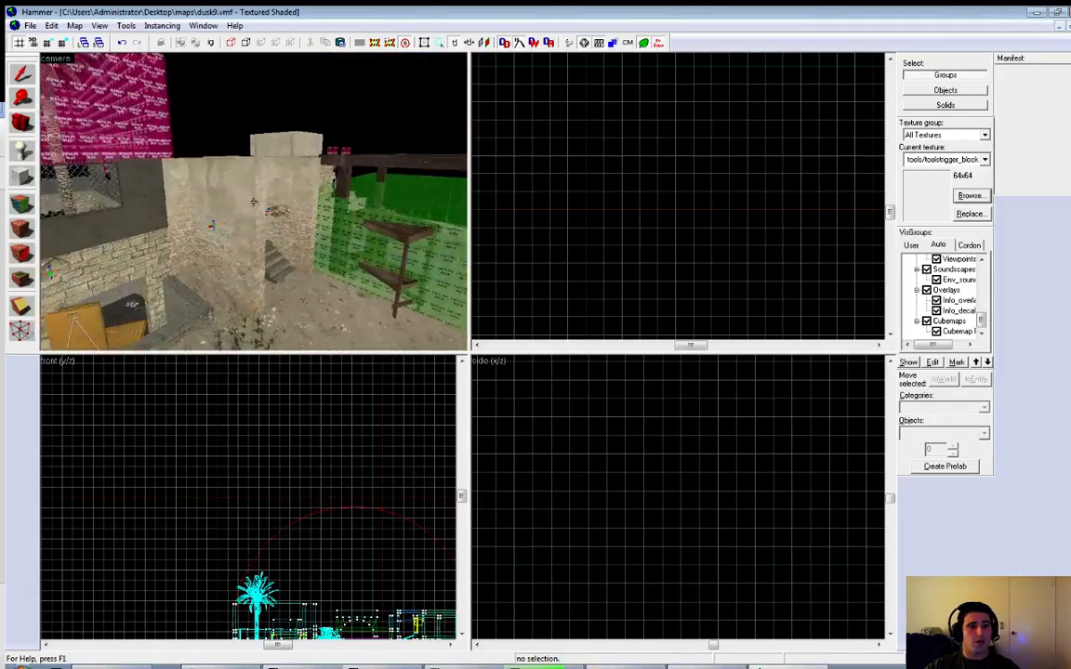
key(w)
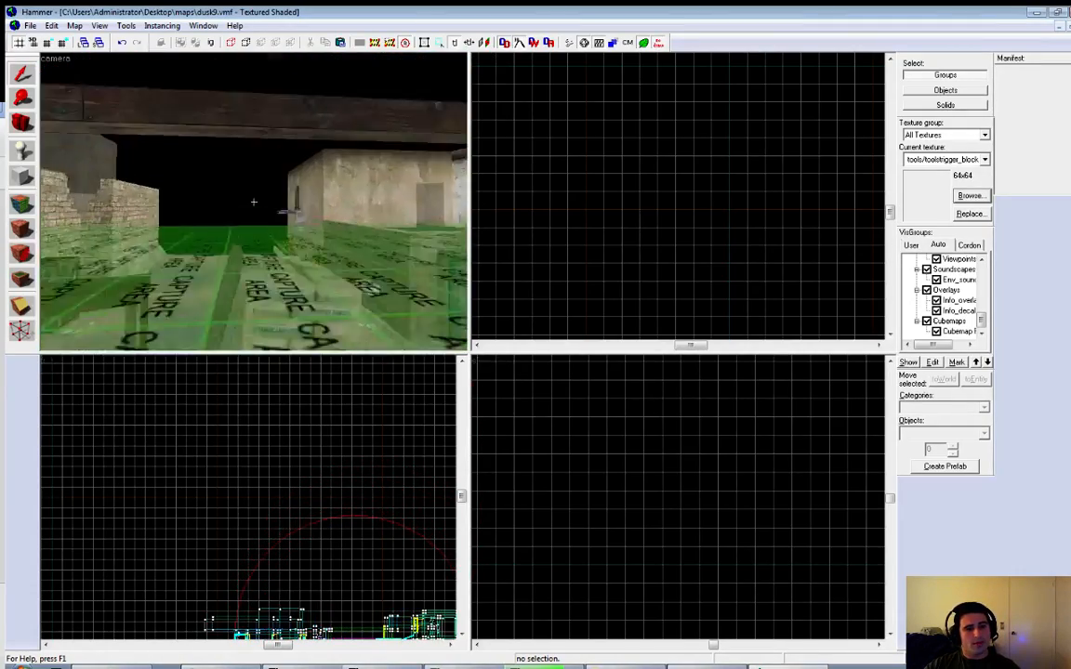
key(w)
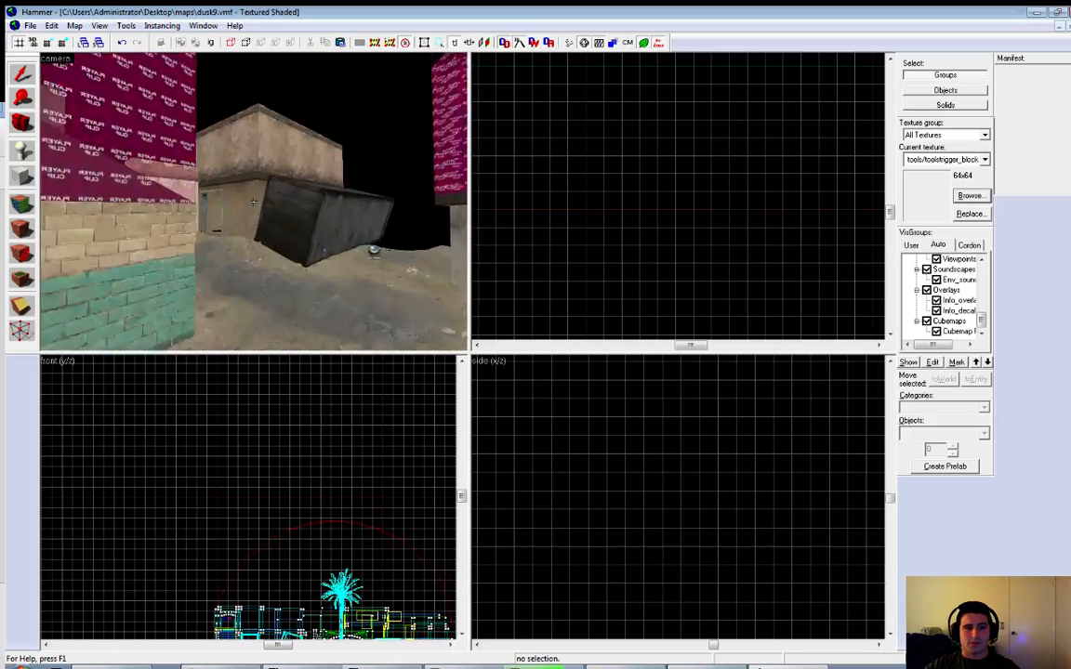
key(w)
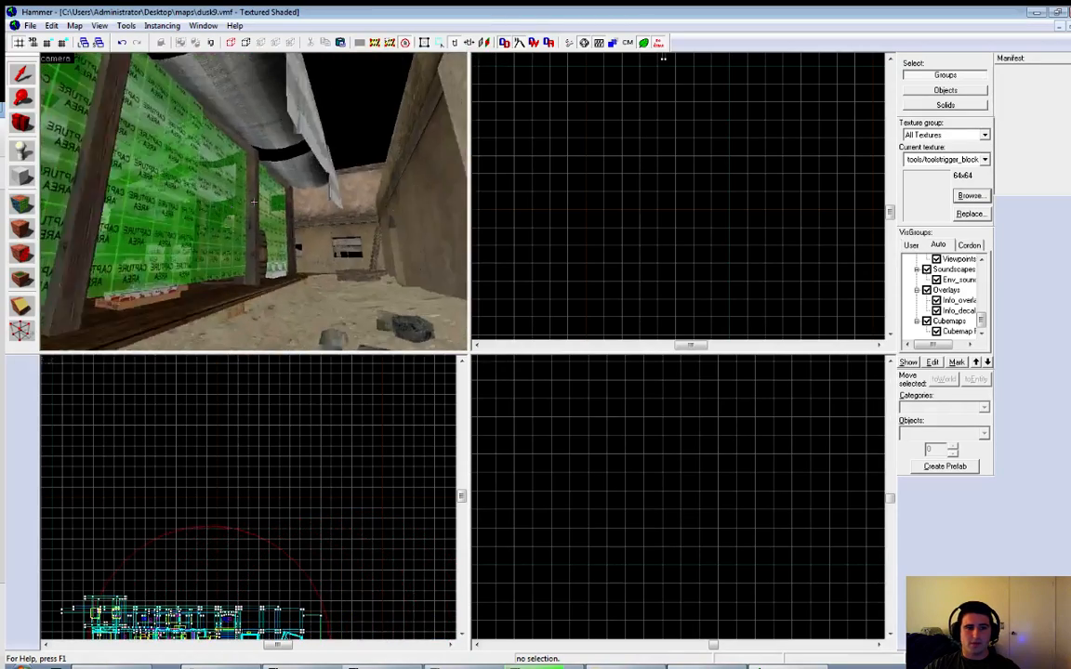
key(w)
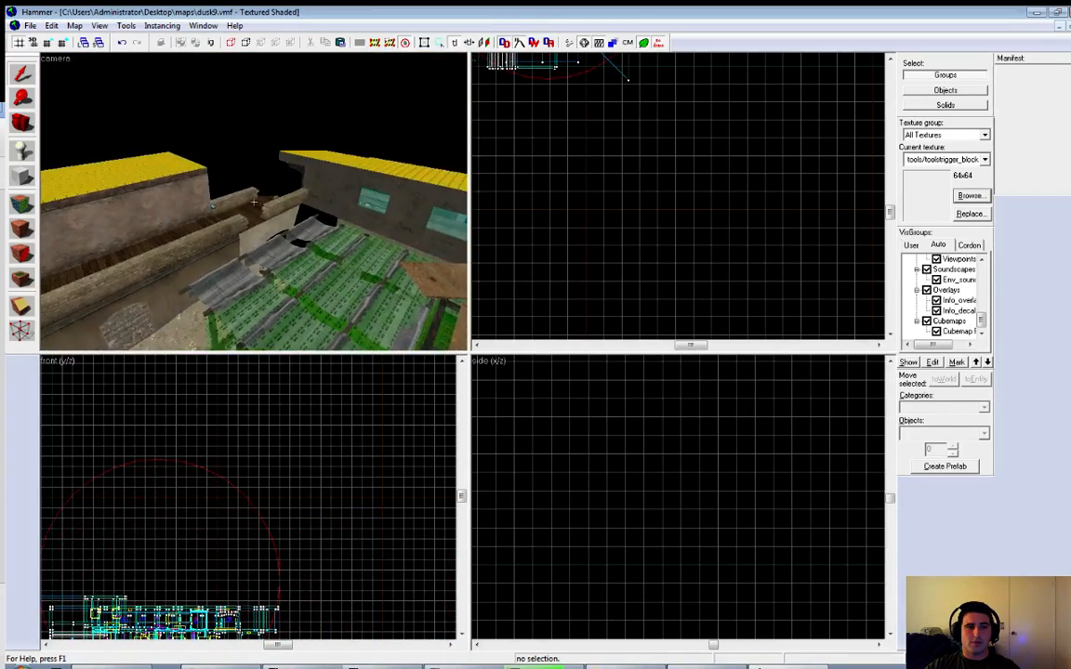
key(w)
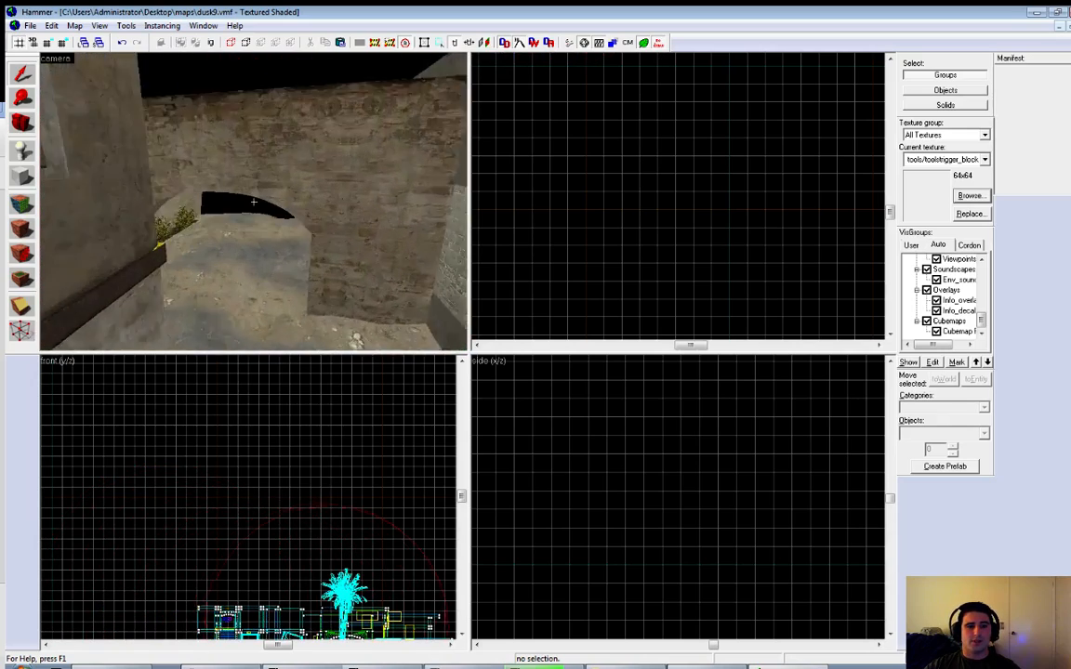
Examine the tiled rooftop, its plank crossing into the broken building, and the player-clip brushes around the capture area
key(w)
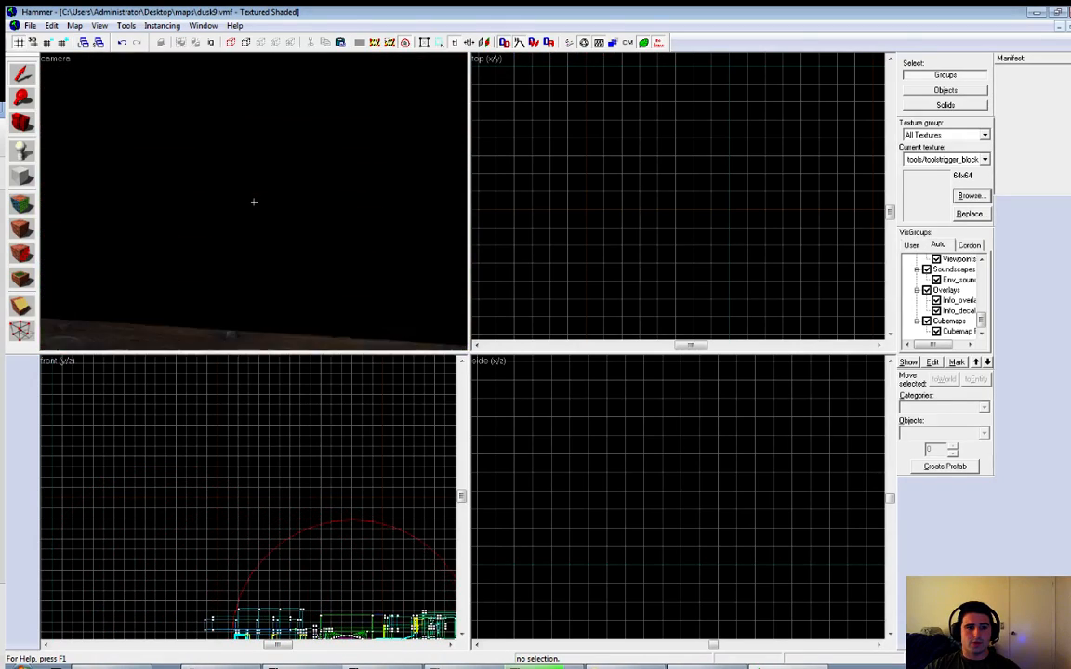
key(w)
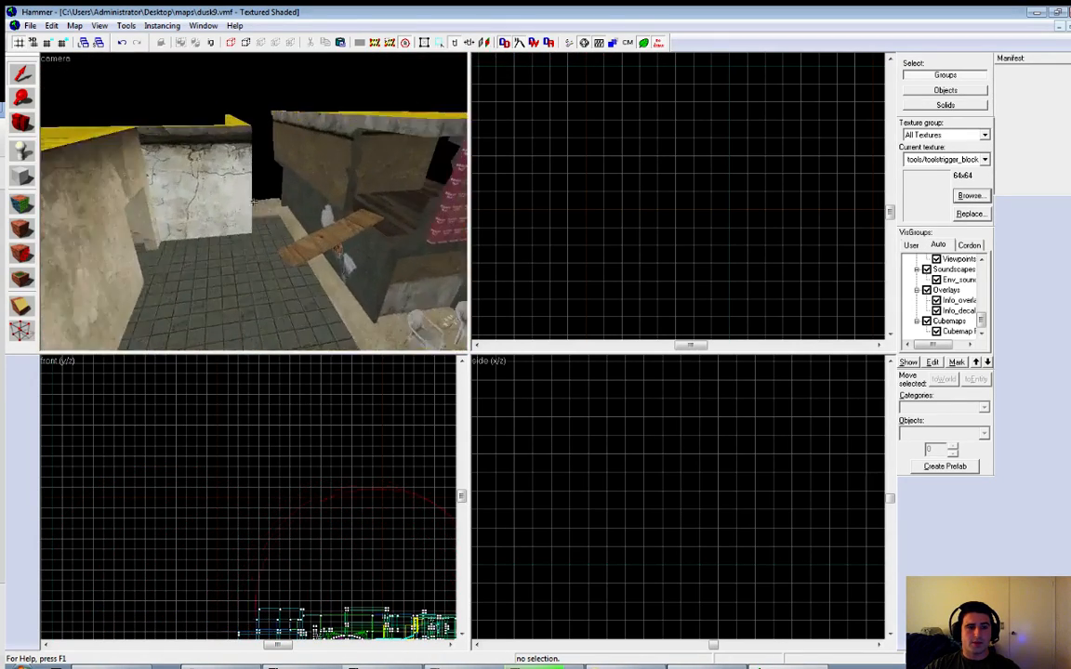
key(w)
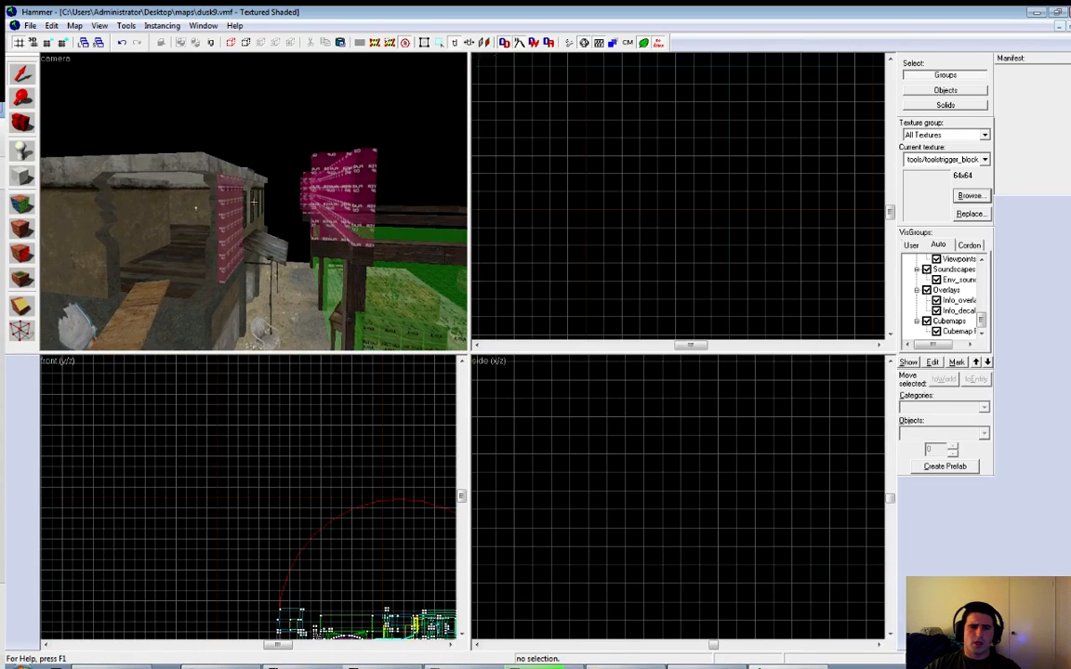
key(w)
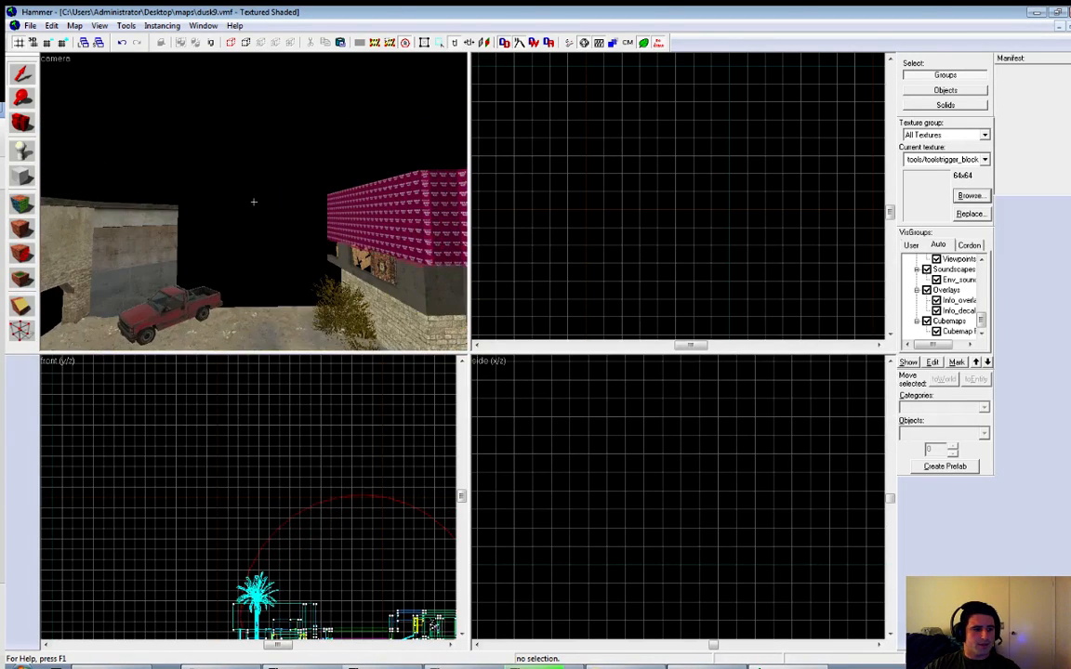
key(w)
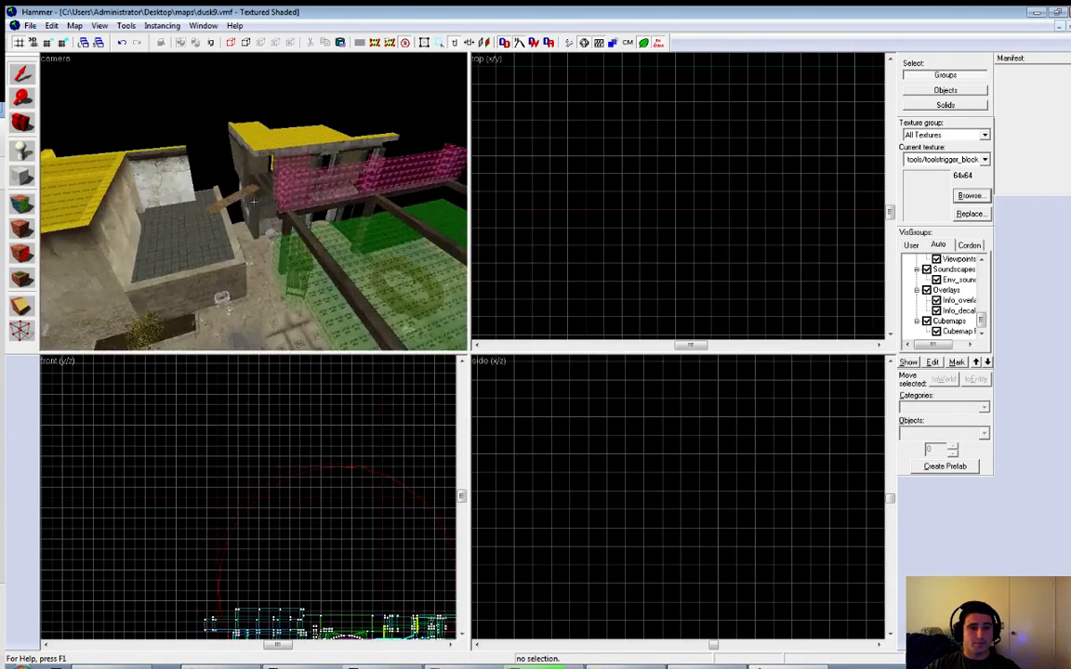
key(w)
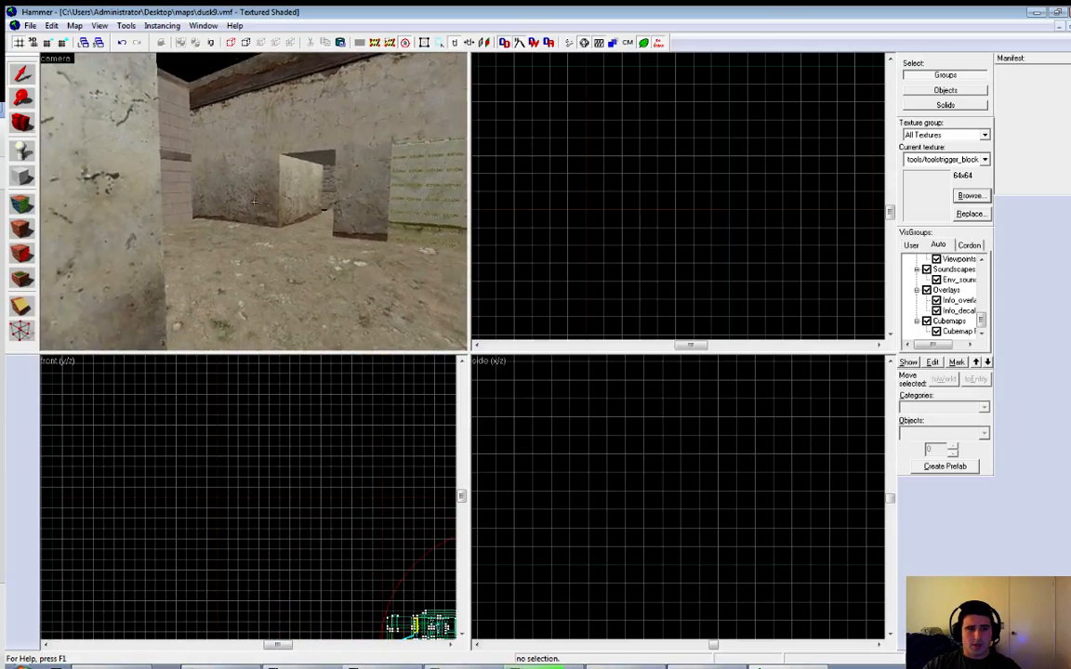
key(w)
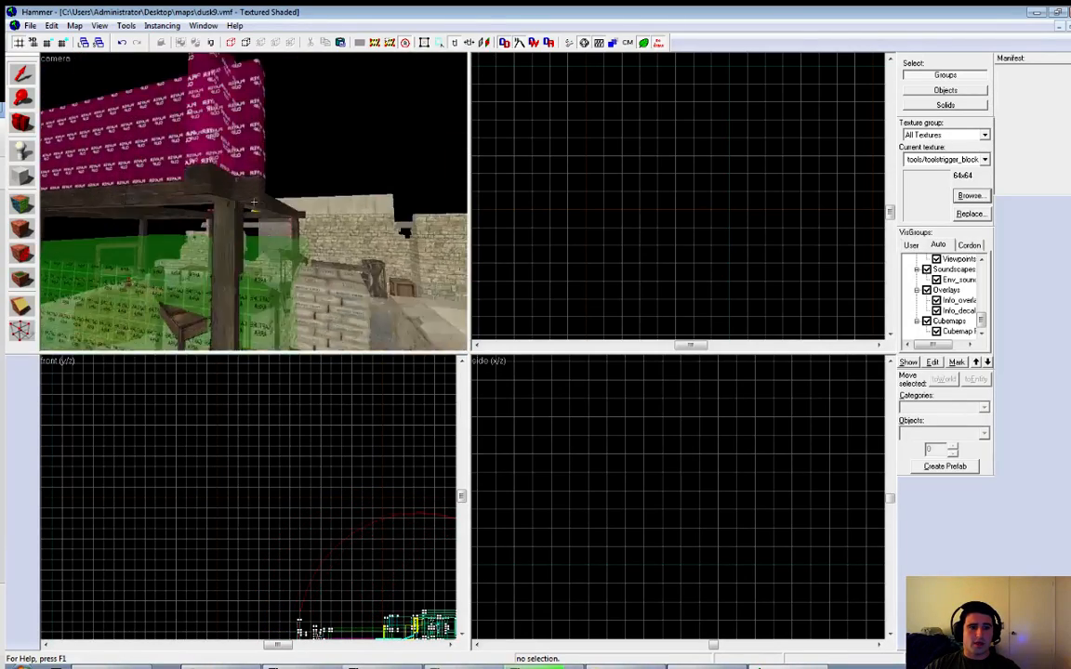
Examine the route from the red pickup and parked car through the narrow brick alley to the white plastered room
key(w)
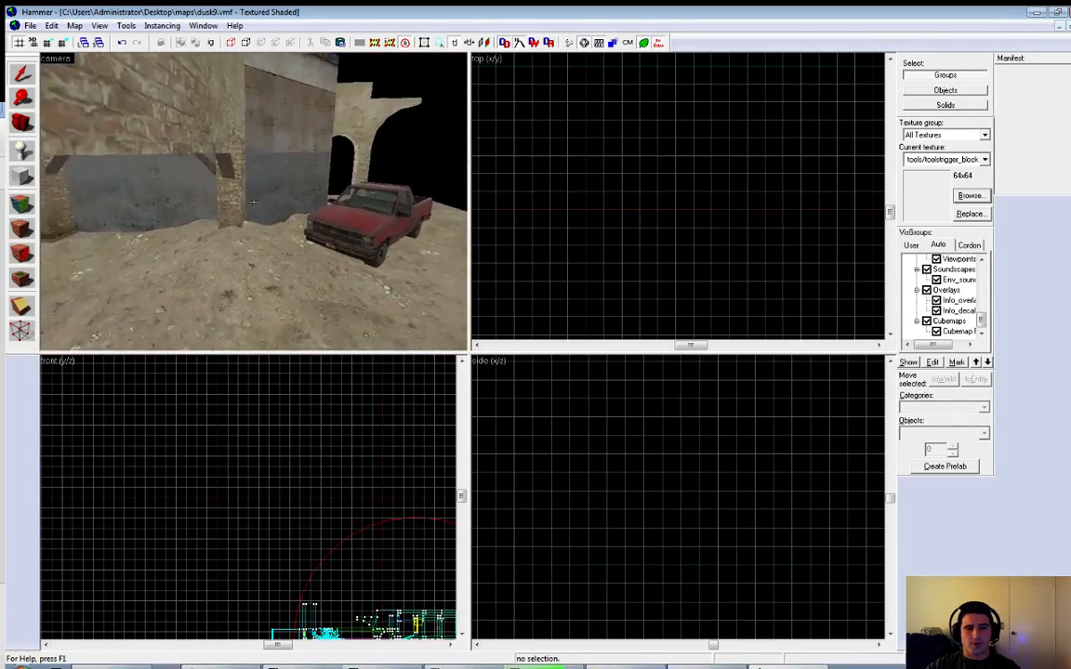
key(w)
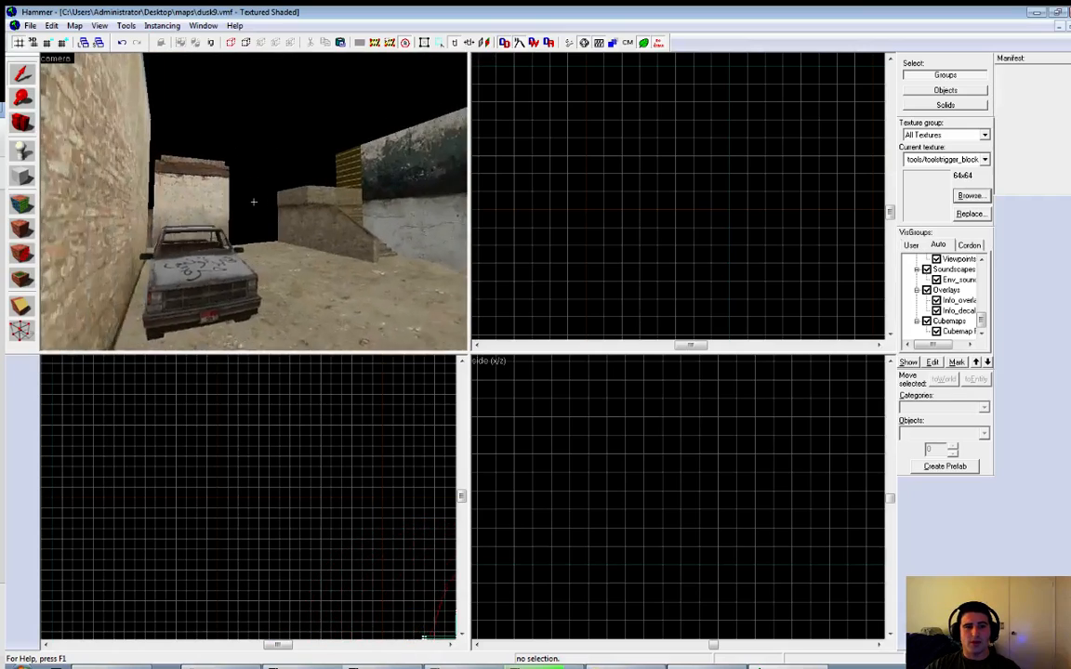
key(w)
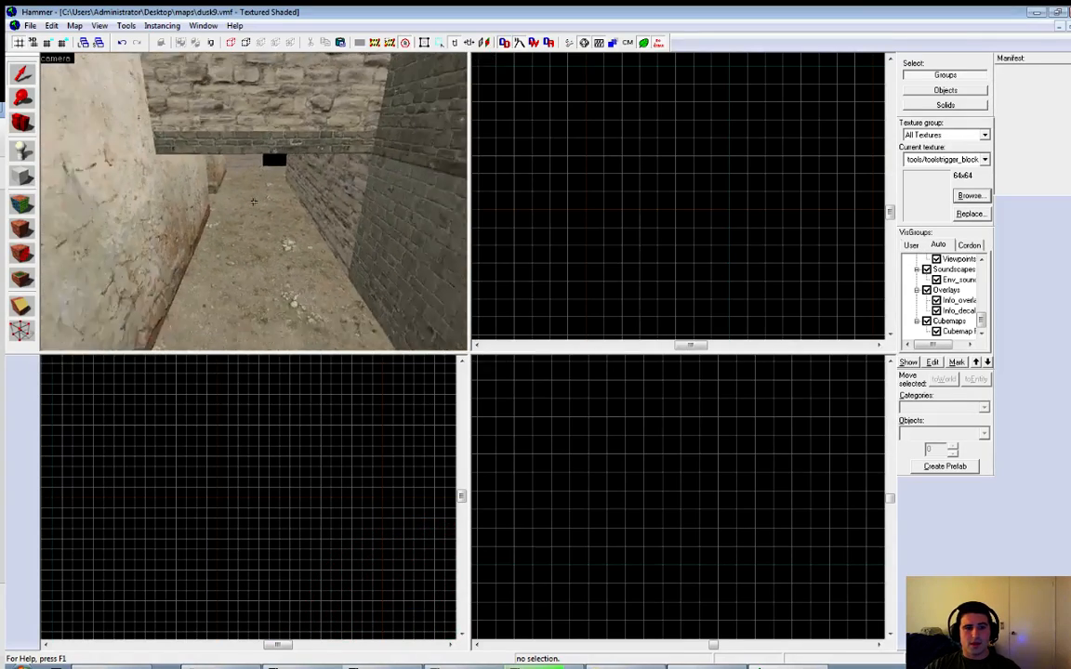
key(w)
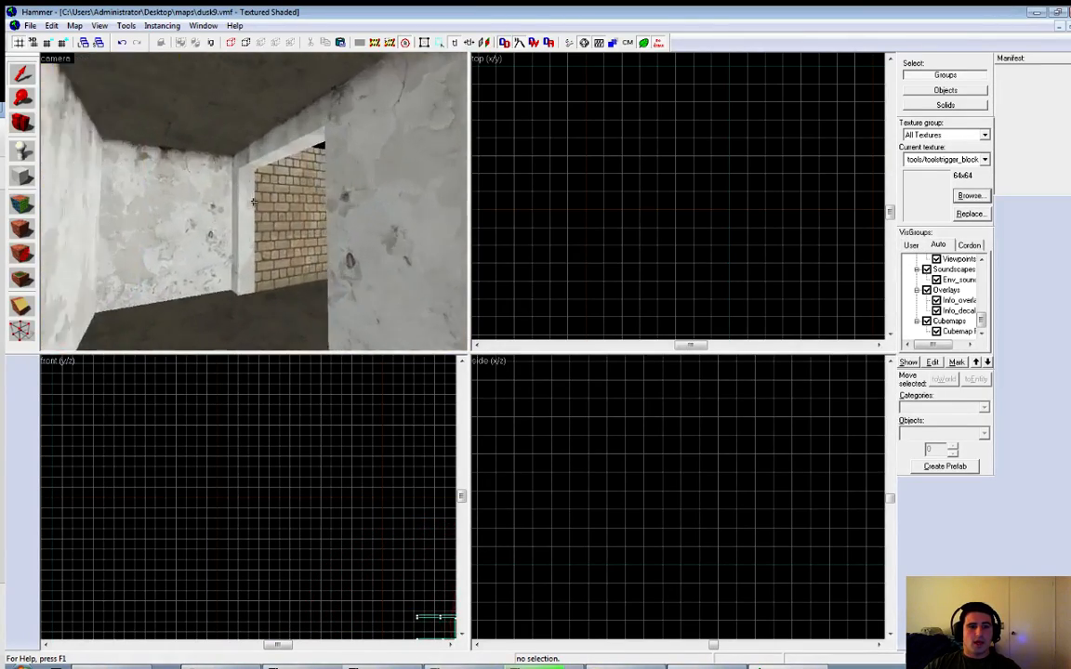
key(w)
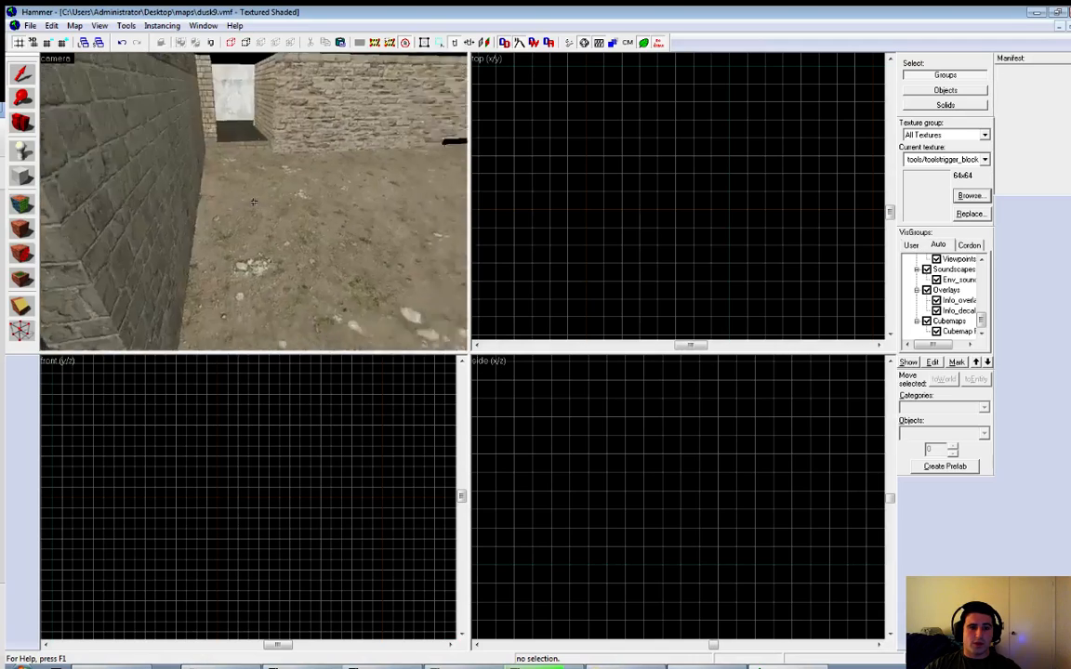